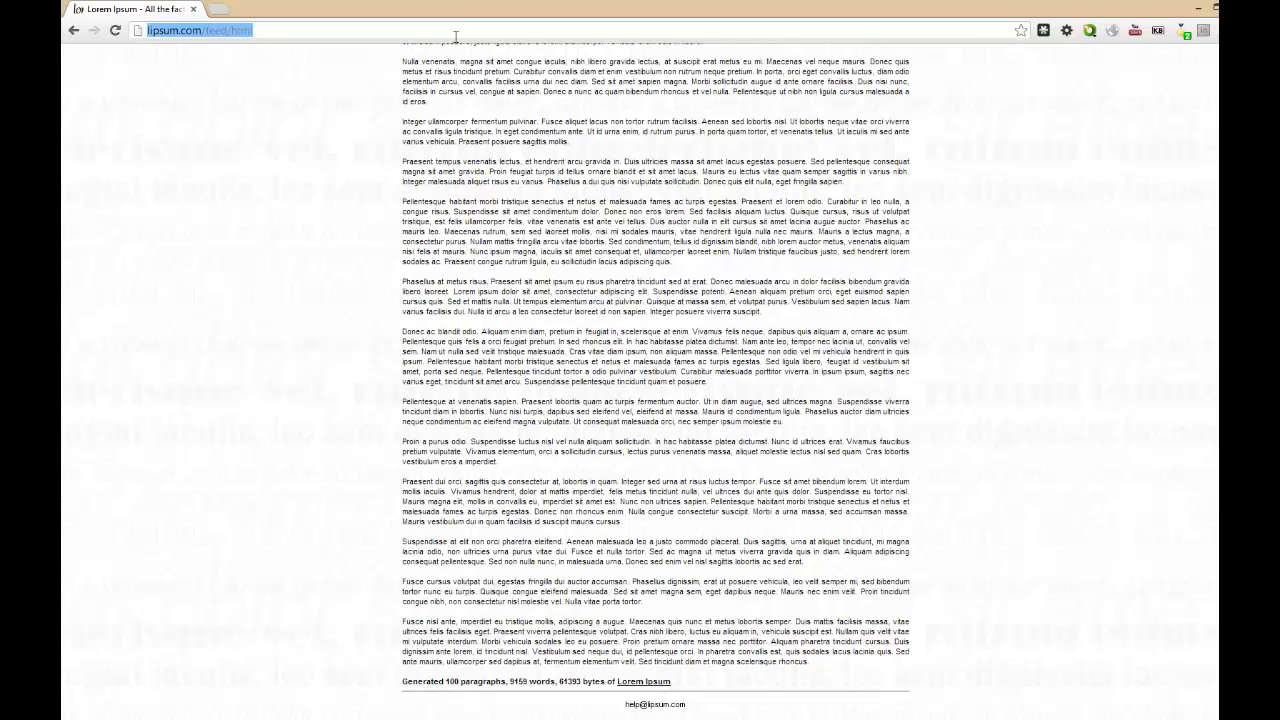
Open kuler.adobe.com and sign in with the account's Adobe ID and password.
text(kuler.adobe.com)
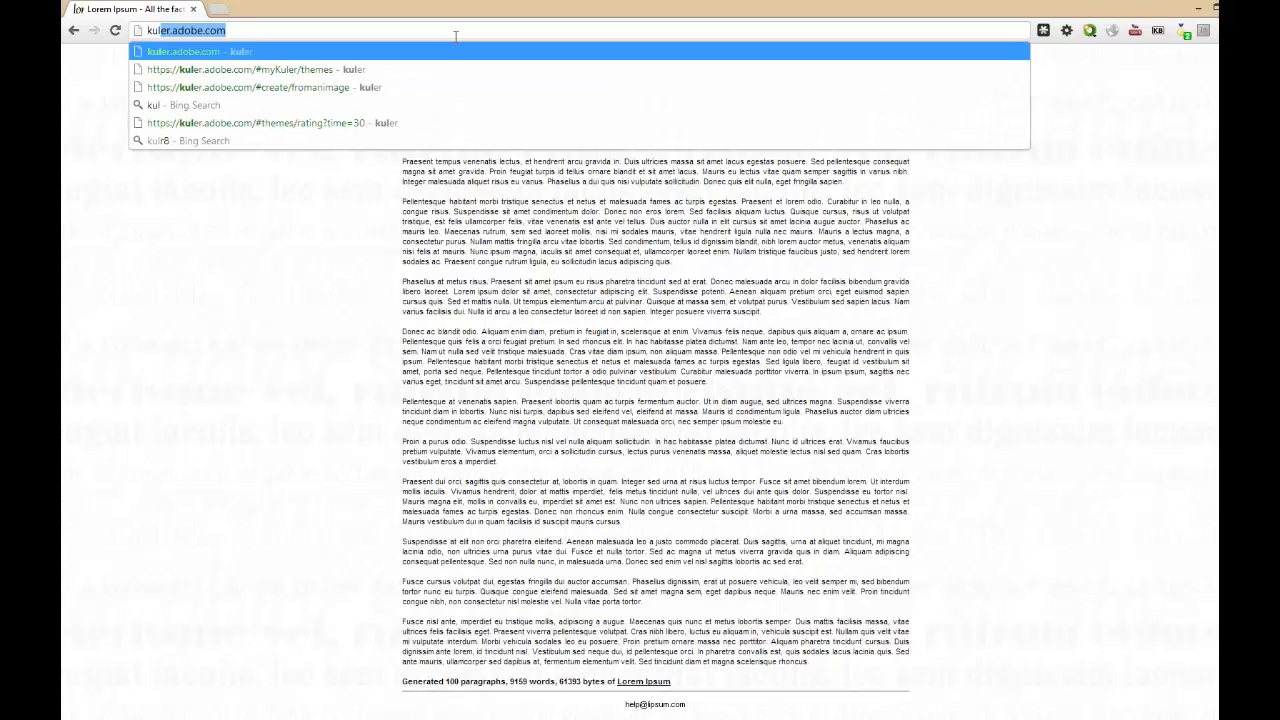
key(Return)
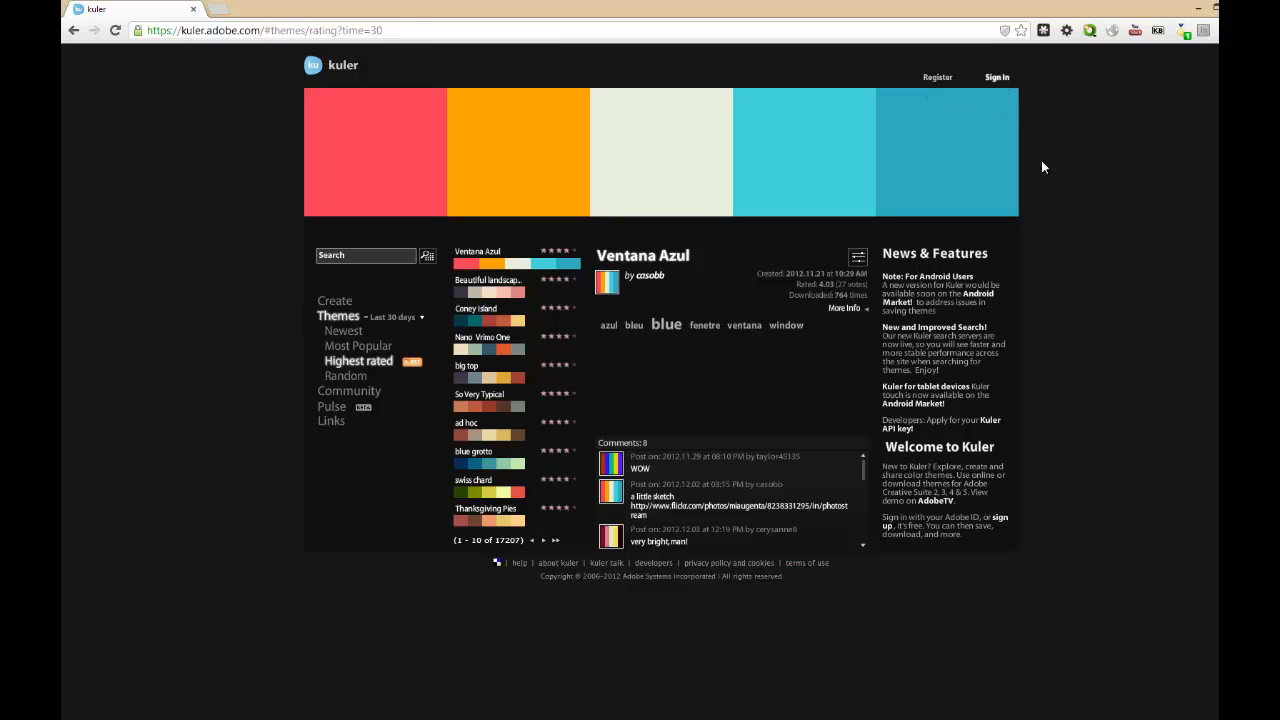
click(997, 78)
text(m)
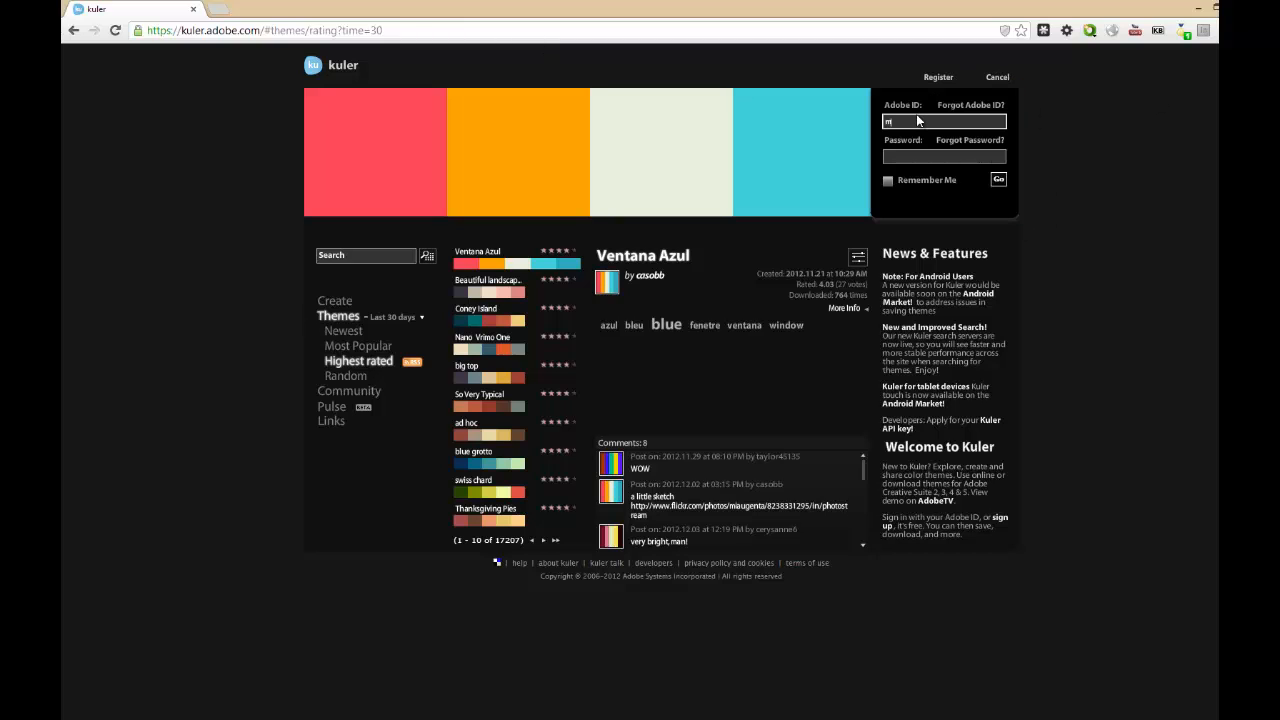
key(Tab)
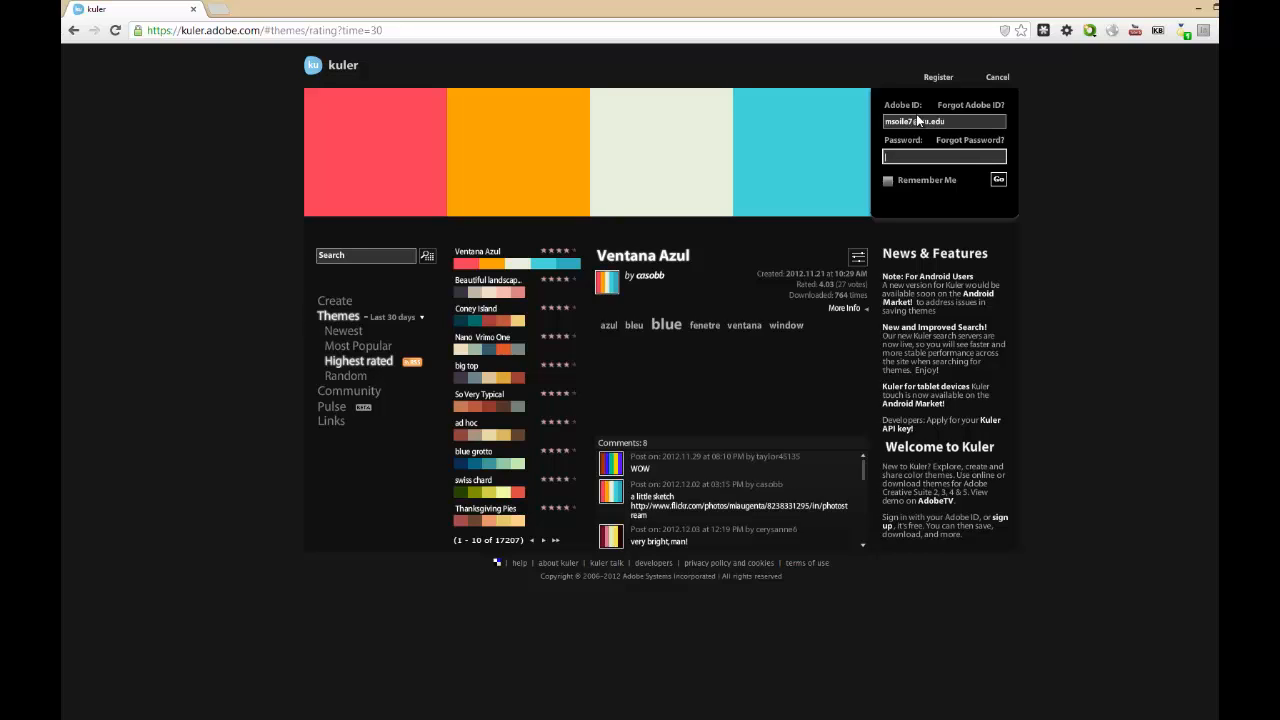
key(Return)
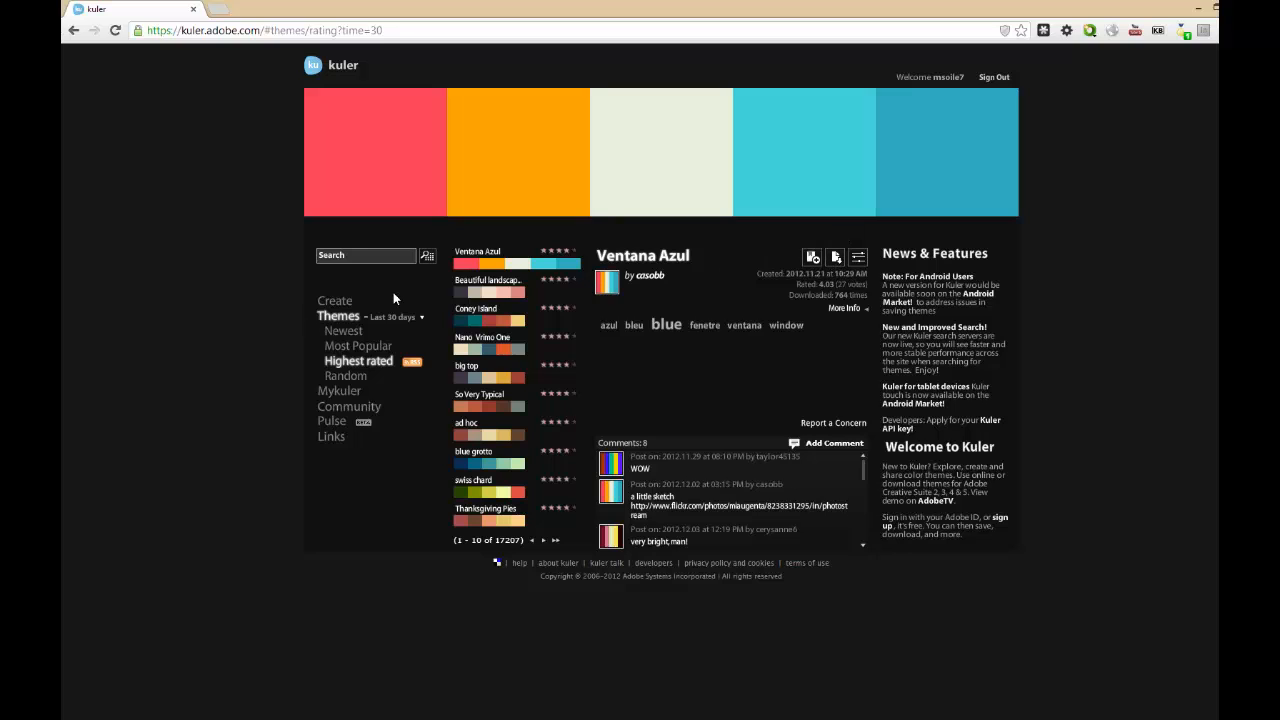
Create a color theme from the image space_kitchen.jpg in InDesign_Training/base_images, using the Dark mood.
click(346, 306)
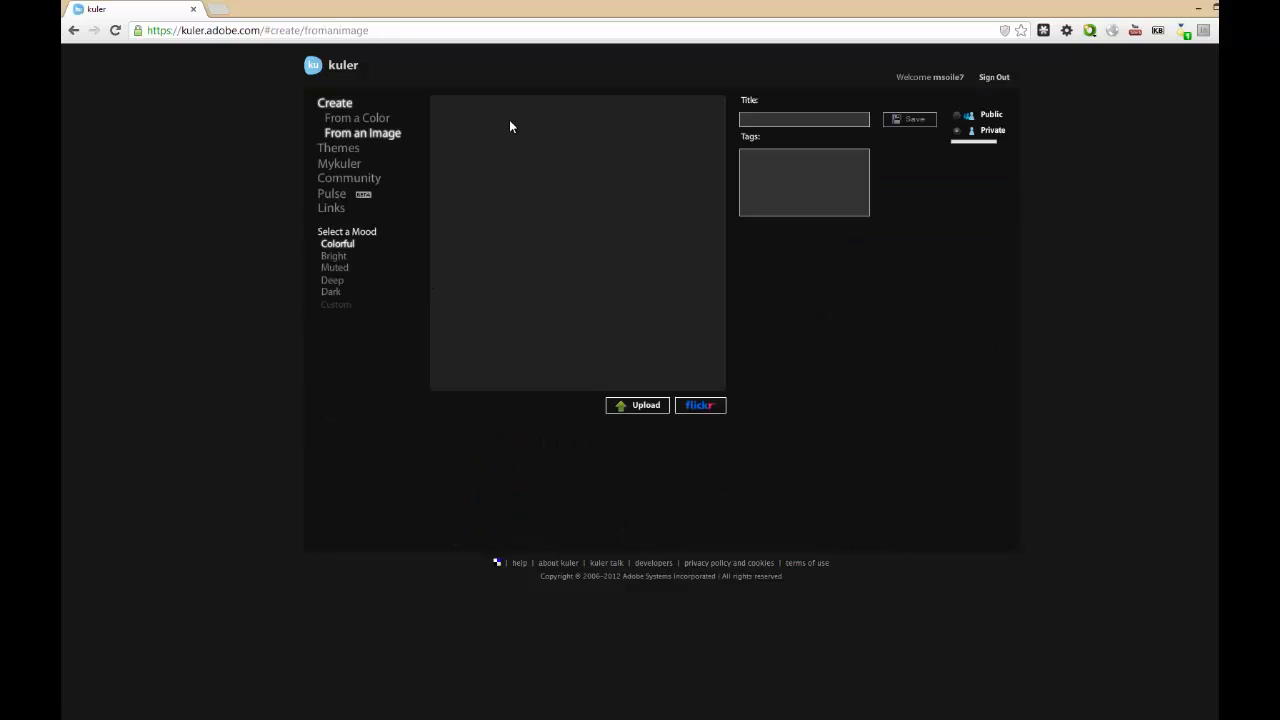
click(622, 404)
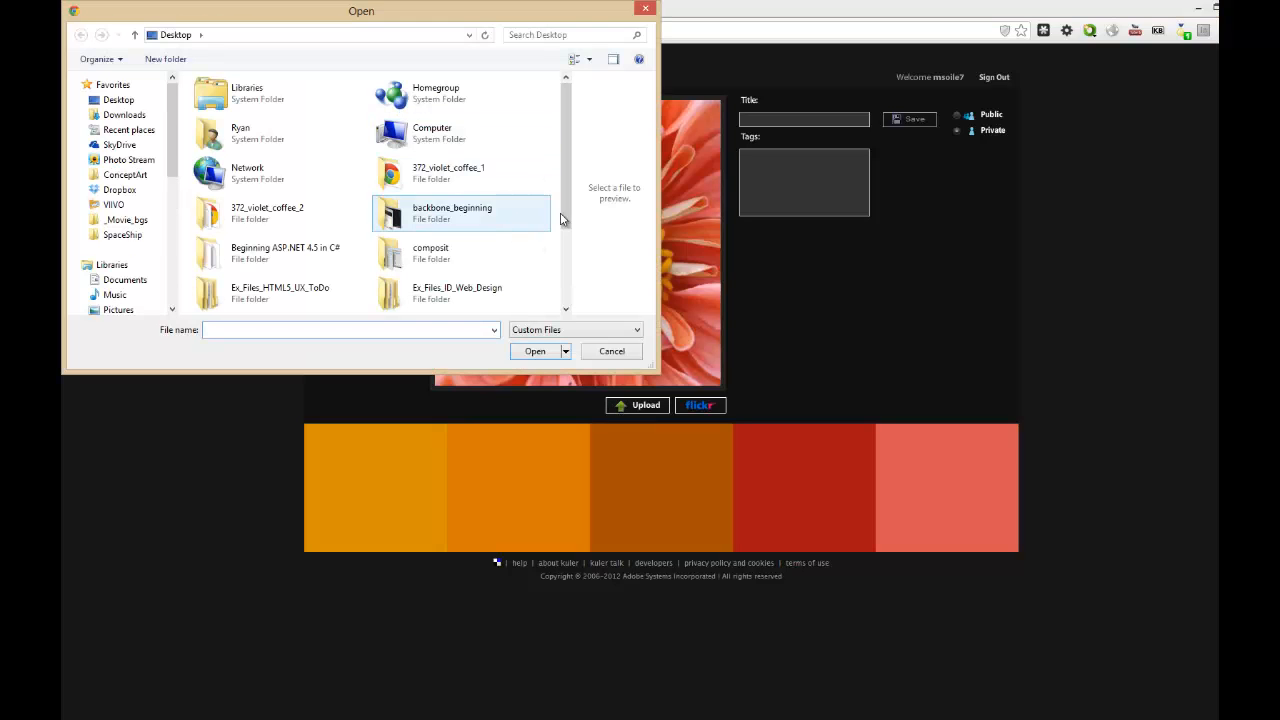
click(564, 240)
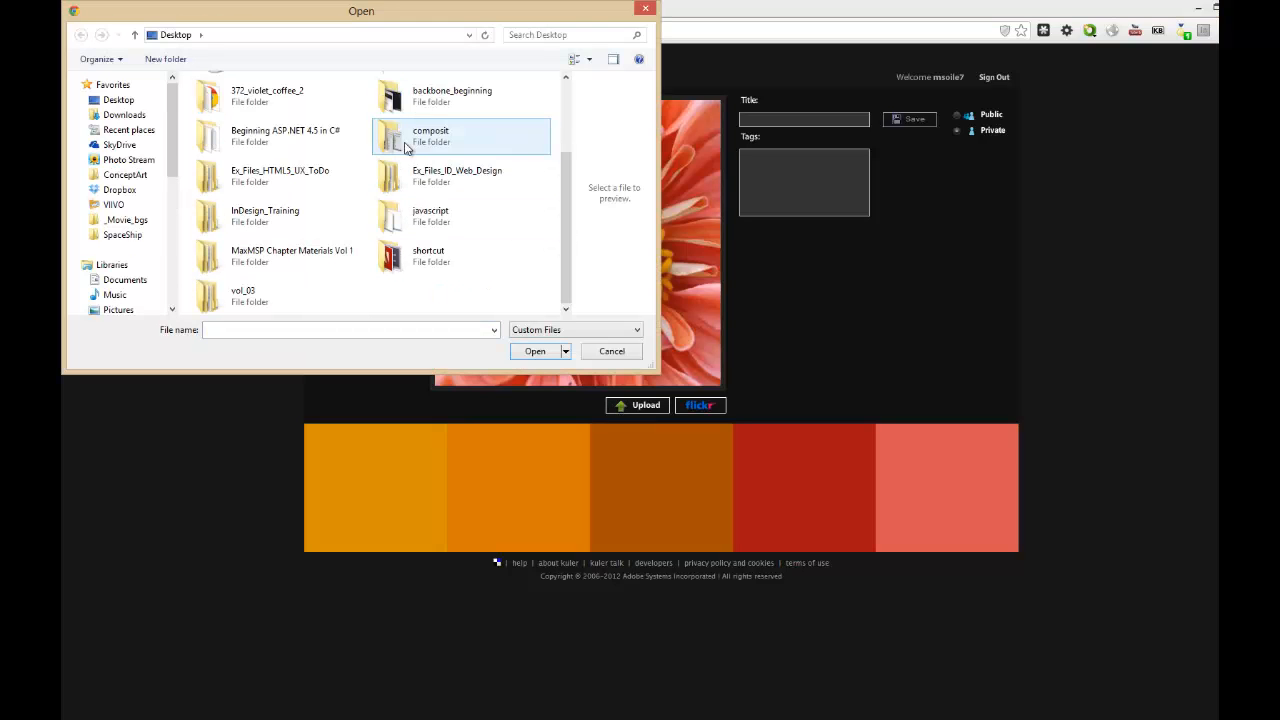
double_click(268, 212)
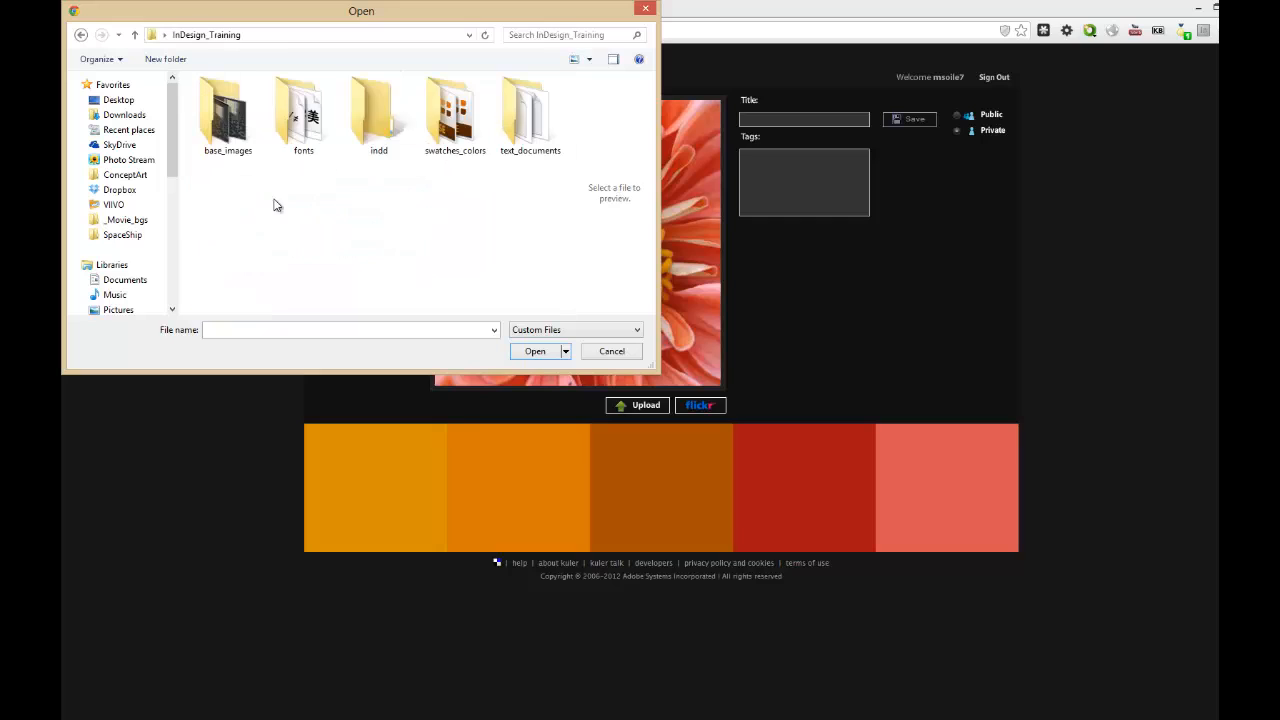
click(199, 124)
double_click(208, 124)
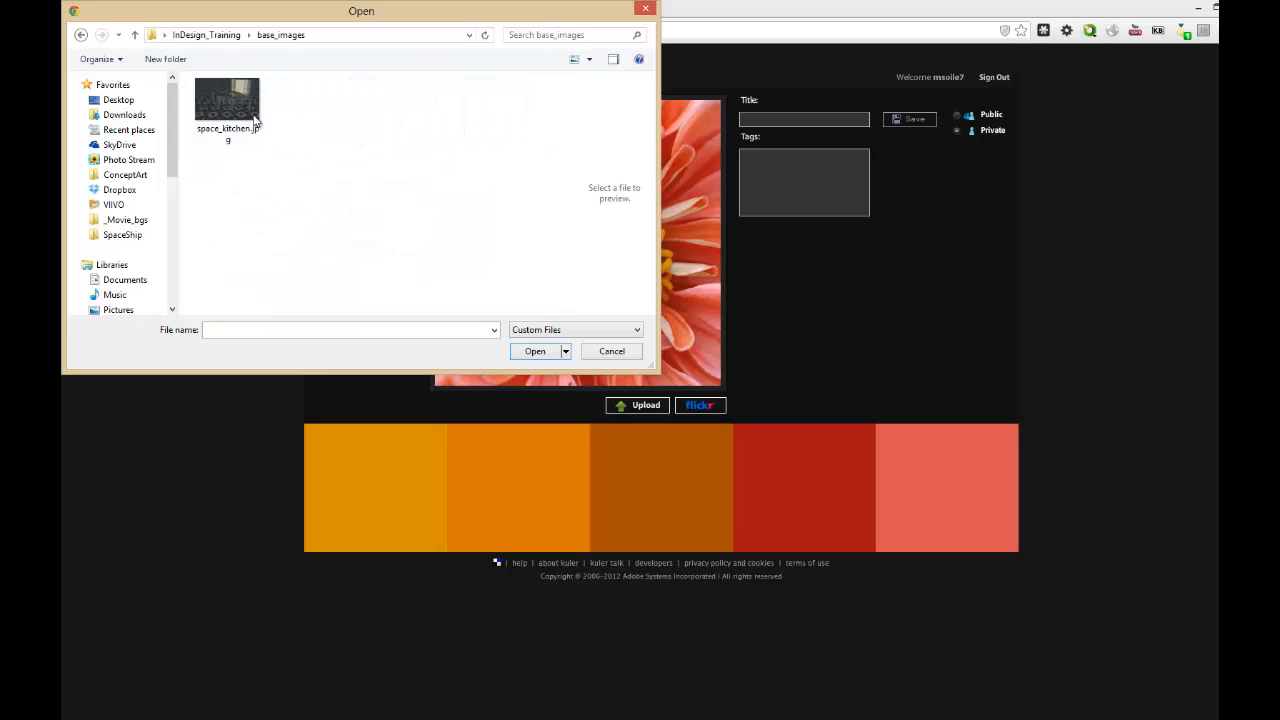
click(252, 118)
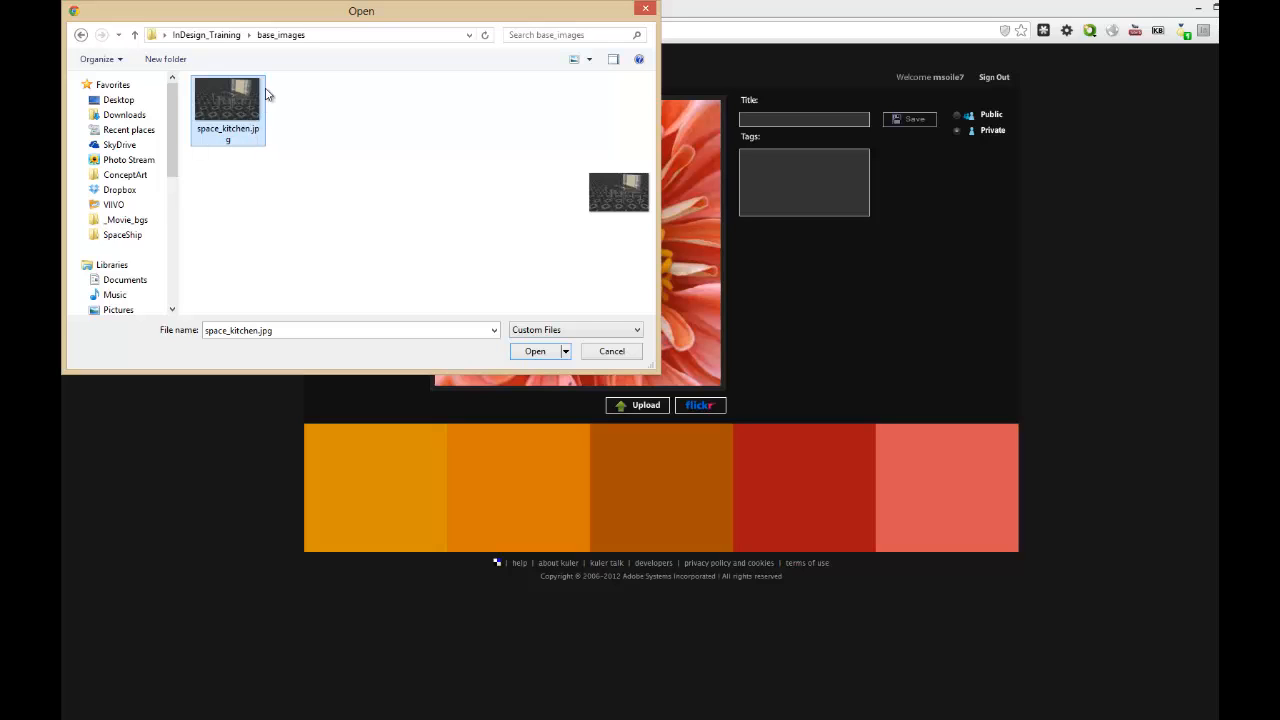
click(522, 352)
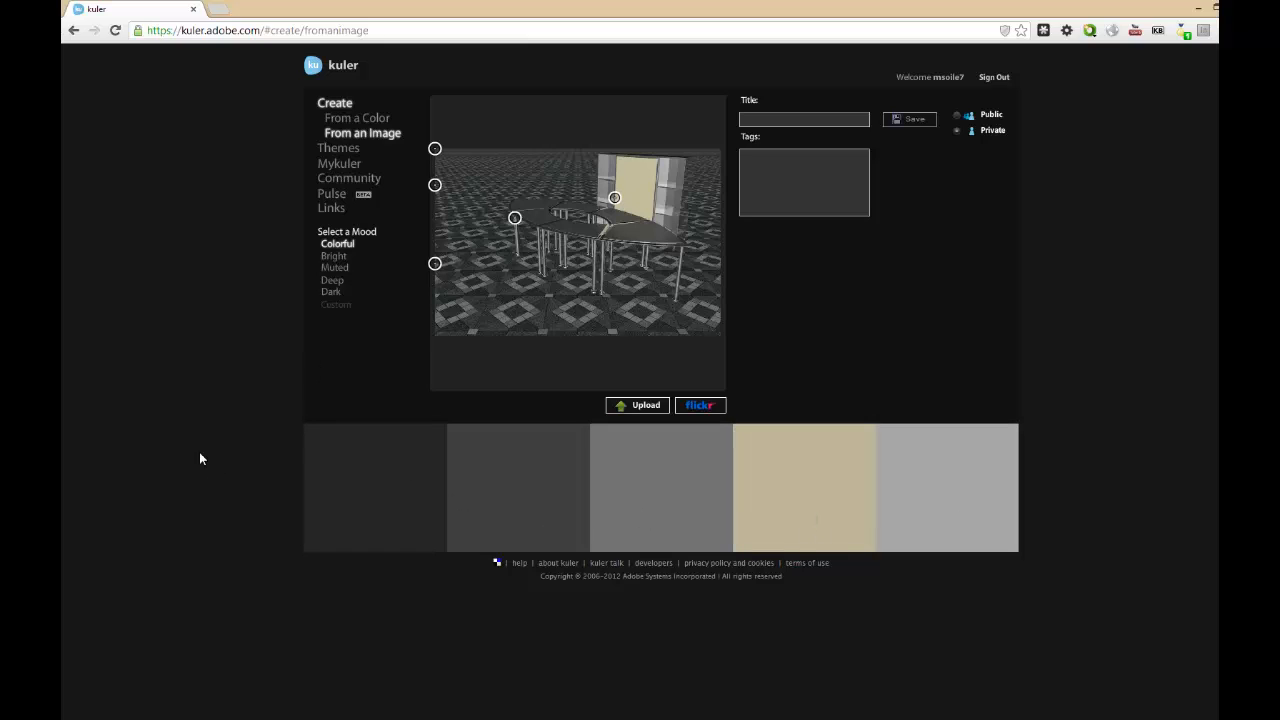
click(331, 292)
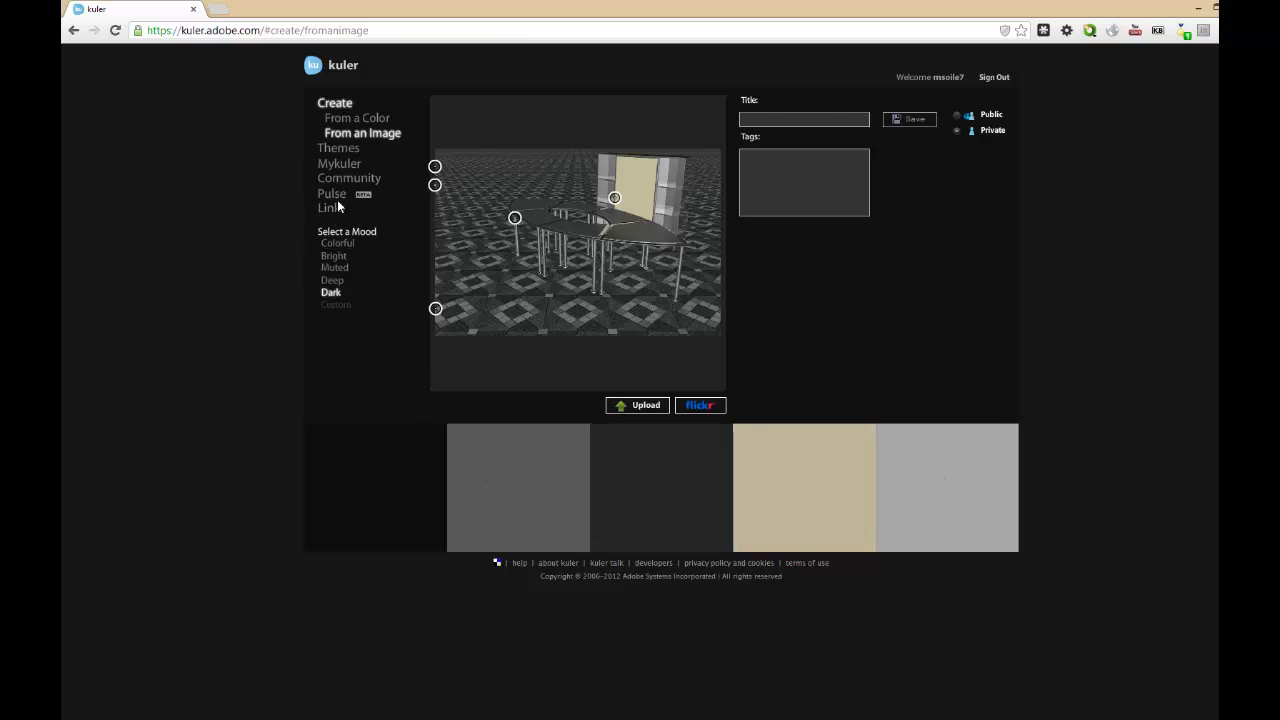
Title the theme SpaceKitchen, tag it with space and kitchen, and save it.
click(808, 120)
text(SpaceKi)
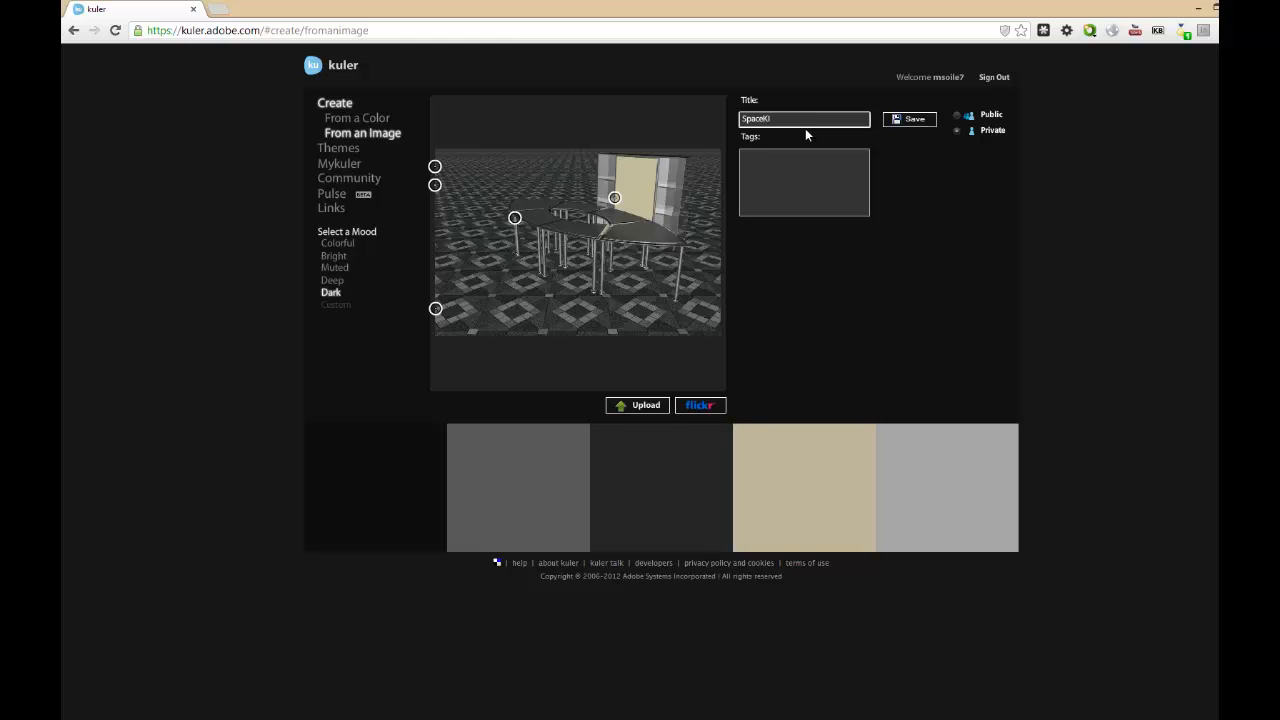
text(tchen)
key(Tab)
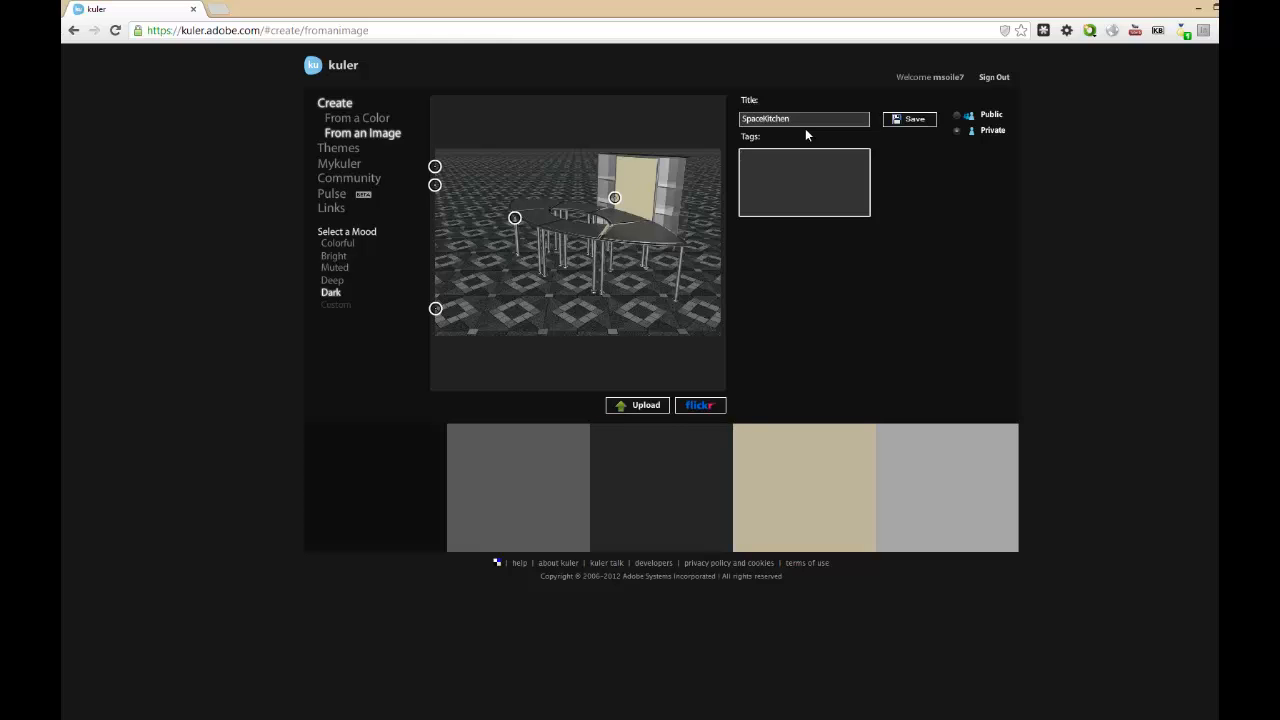
text(Space kitchen)
click(932, 122)
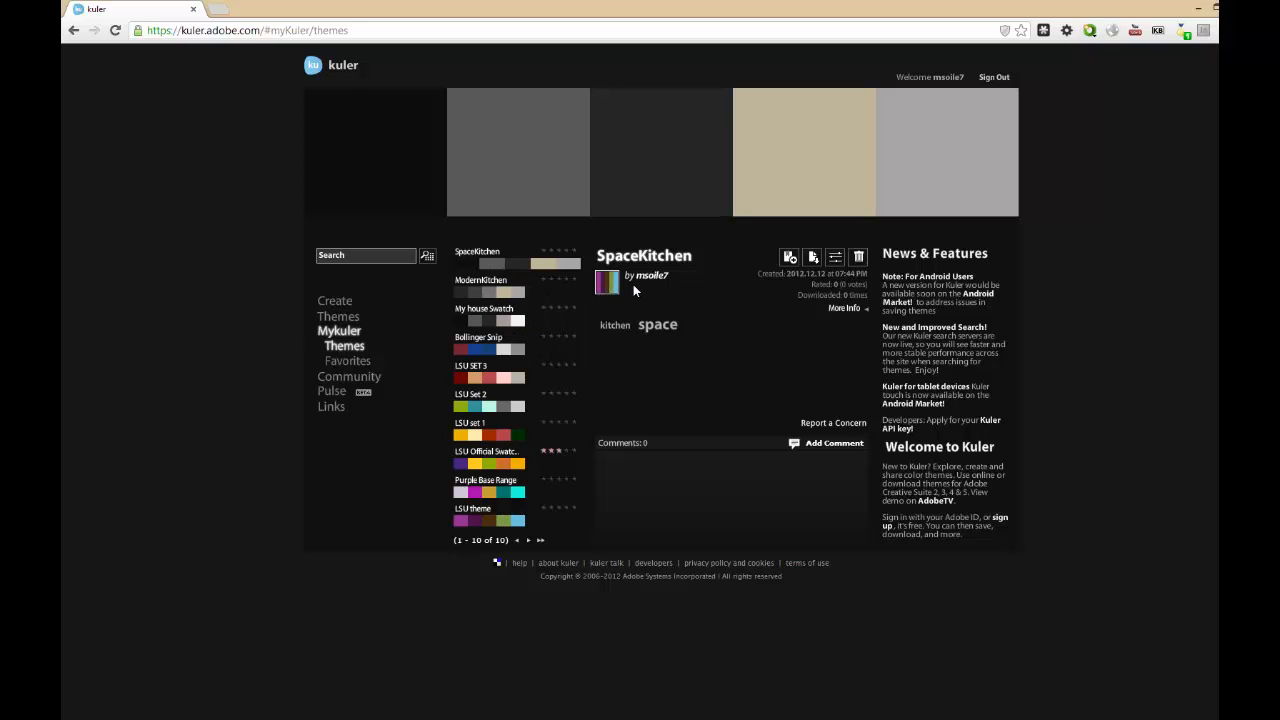
Download the SpaceKitchen theme as SpaceKitchen.ase into the InDesign_Training/swatches_colors folder.
click(813, 259)
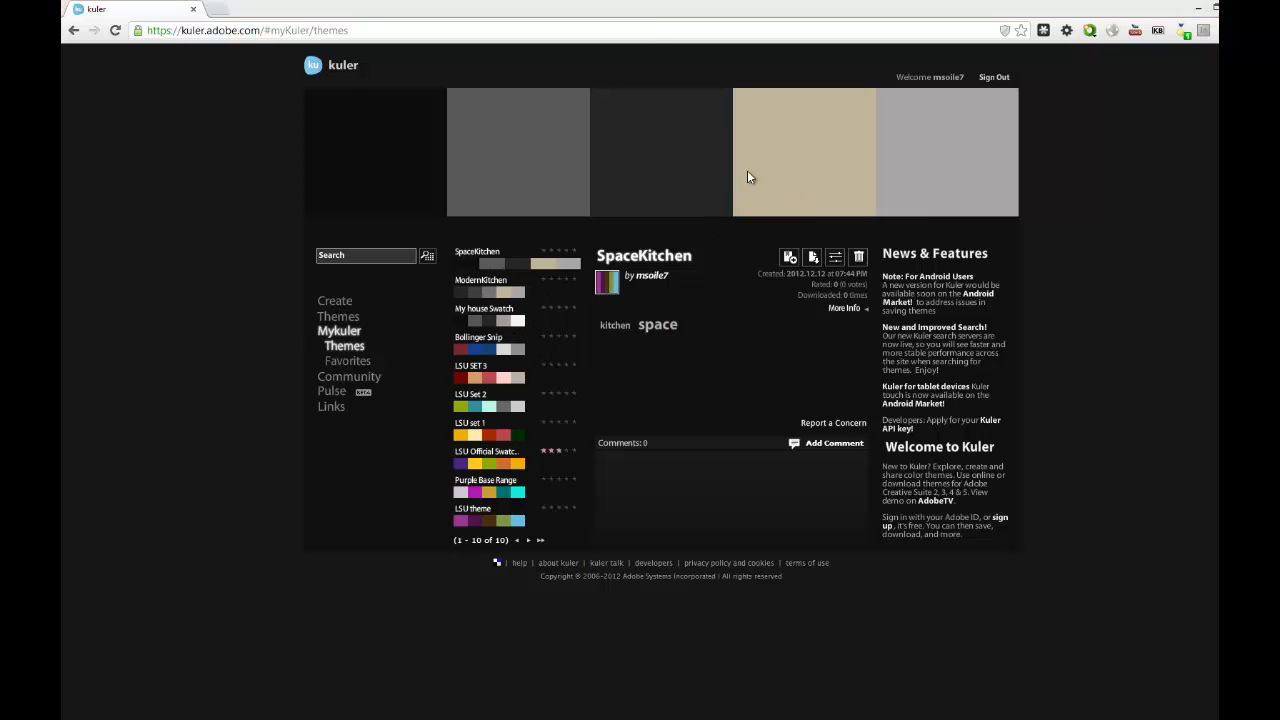
click(225, 38)
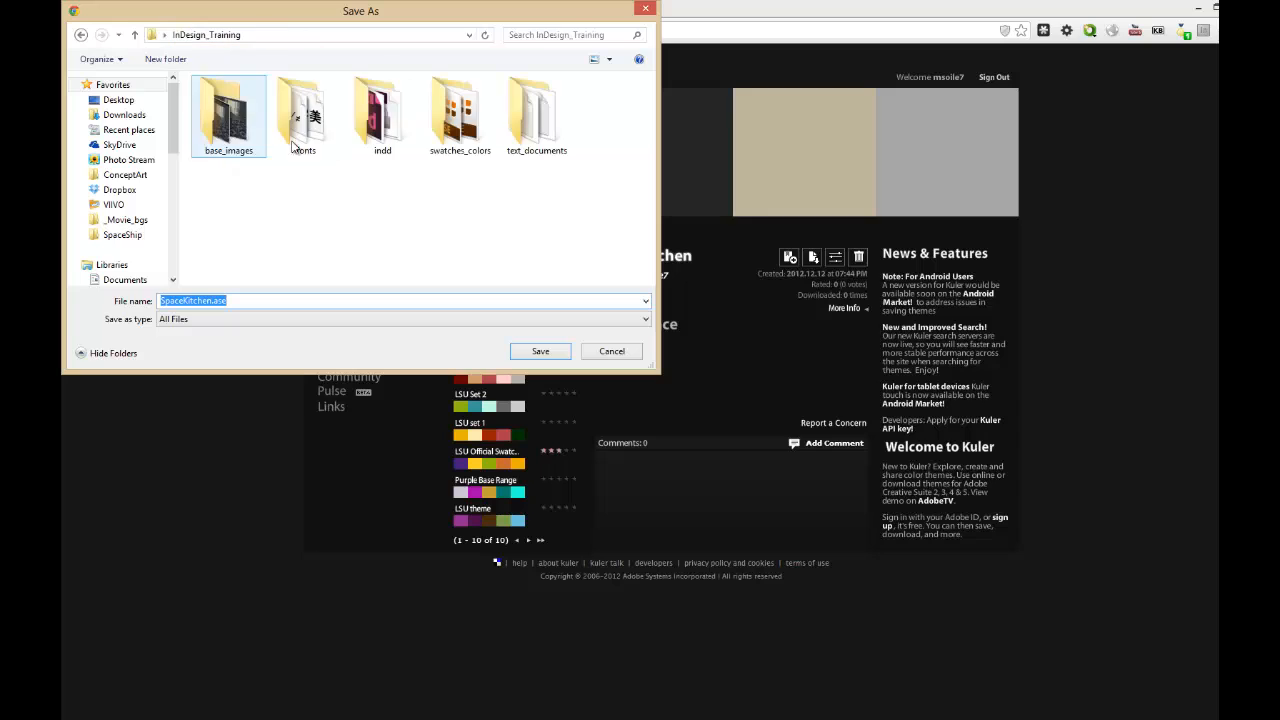
double_click(460, 115)
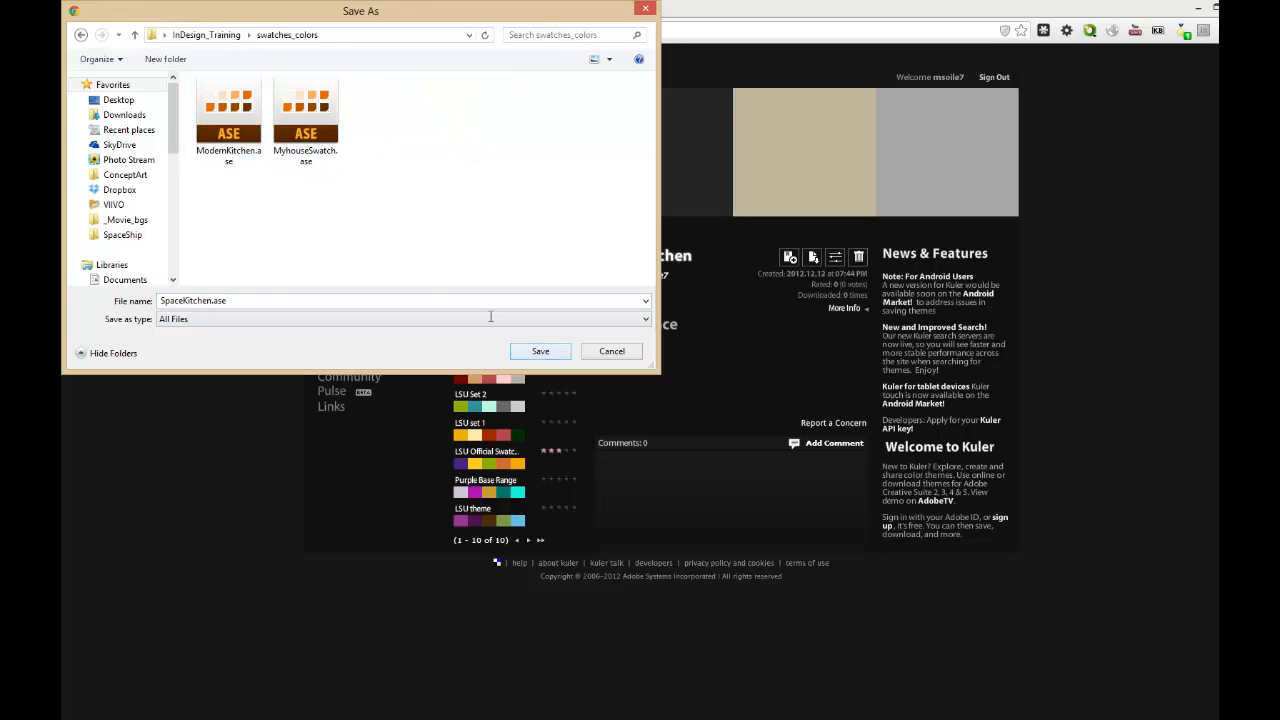
click(566, 351)
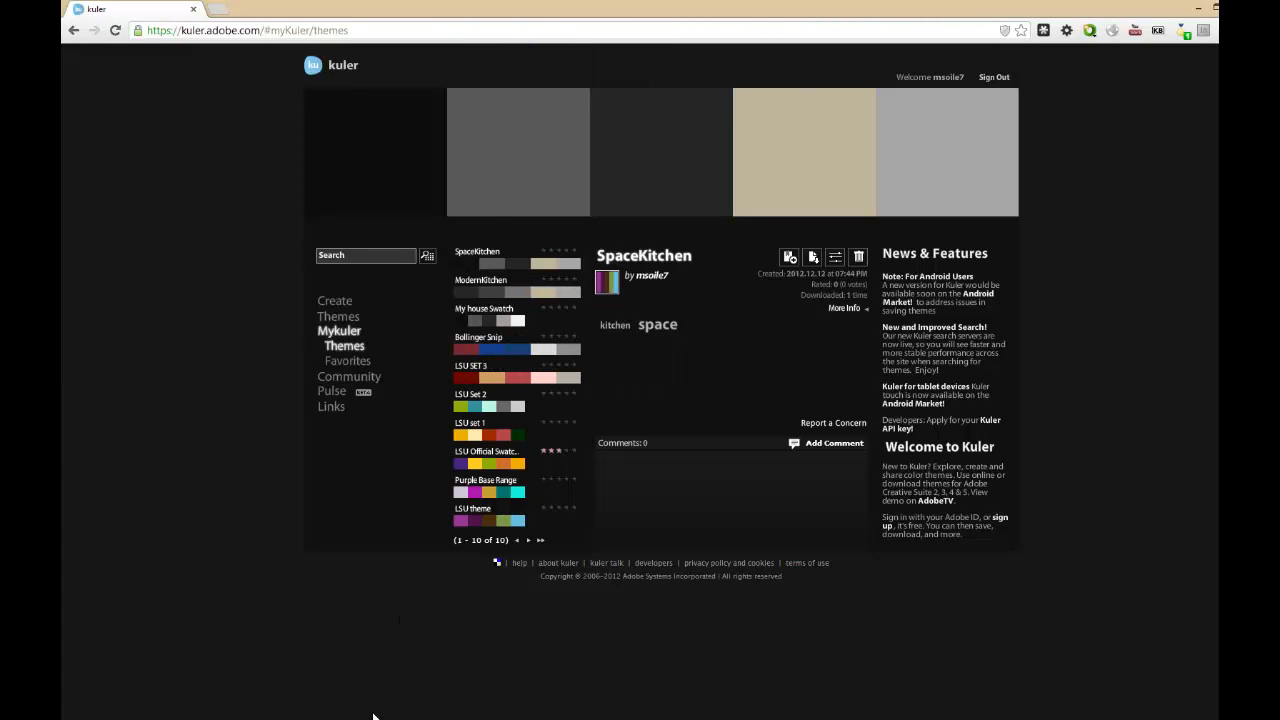
Switch to InDesign and load the swatches from SpaceKitchen.ase into the Work_in_Progress.indd document.
mouse_move(371, 714)
click(351, 655)
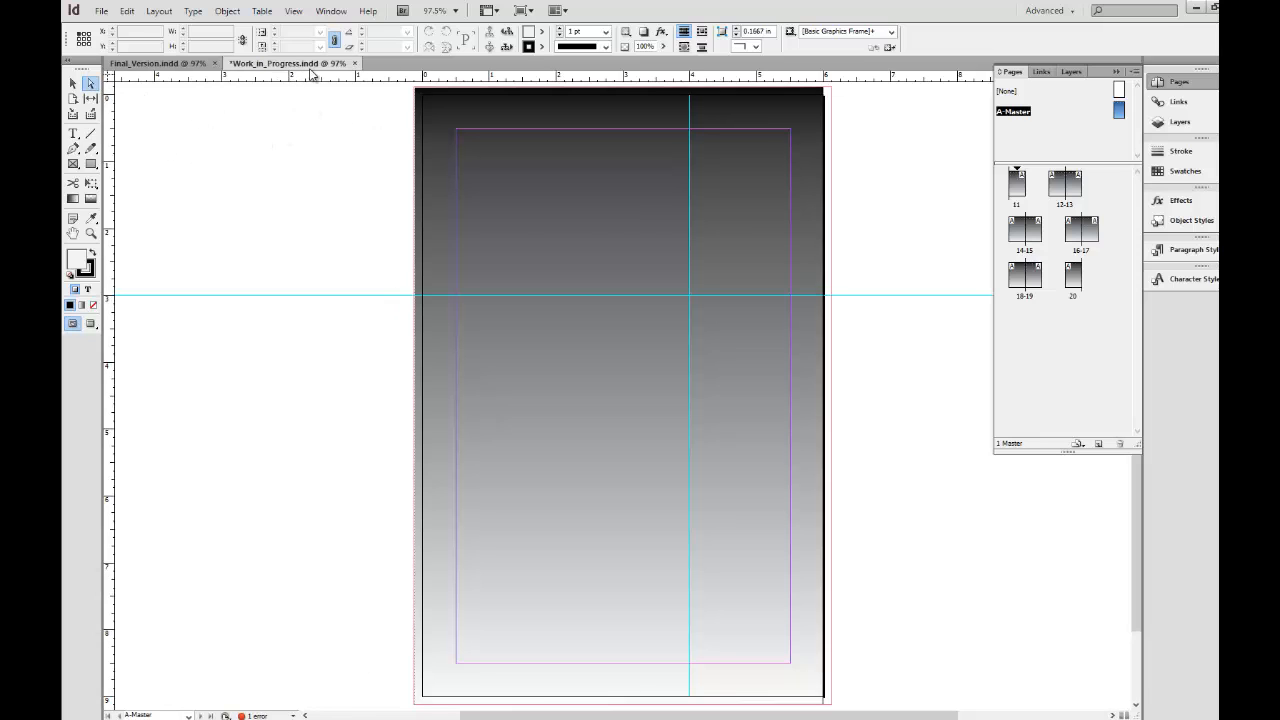
click(1172, 172)
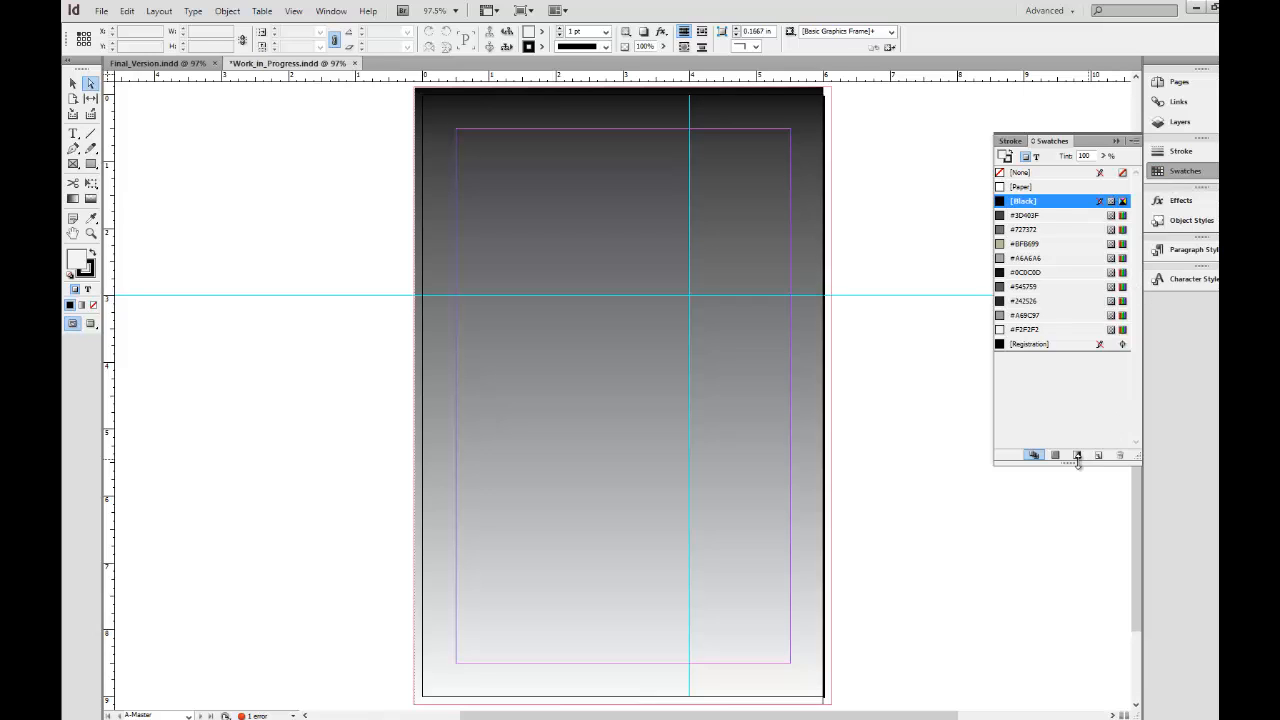
click(1134, 141)
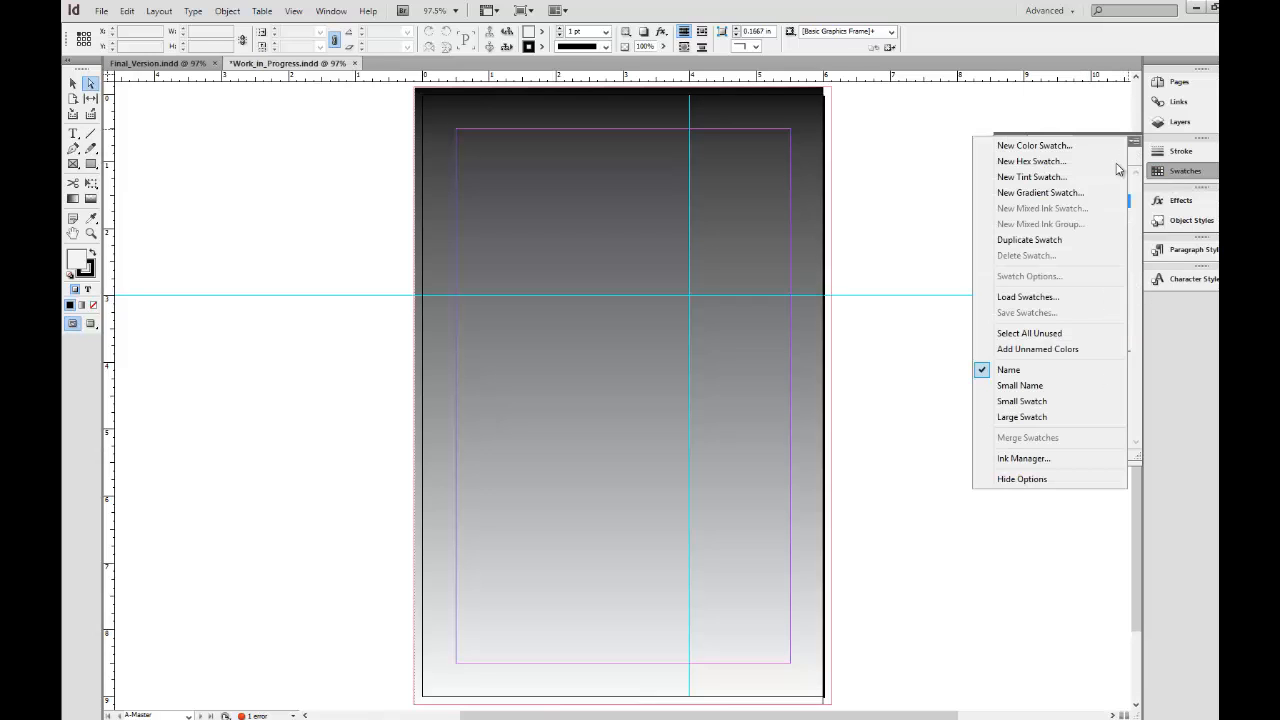
click(1045, 297)
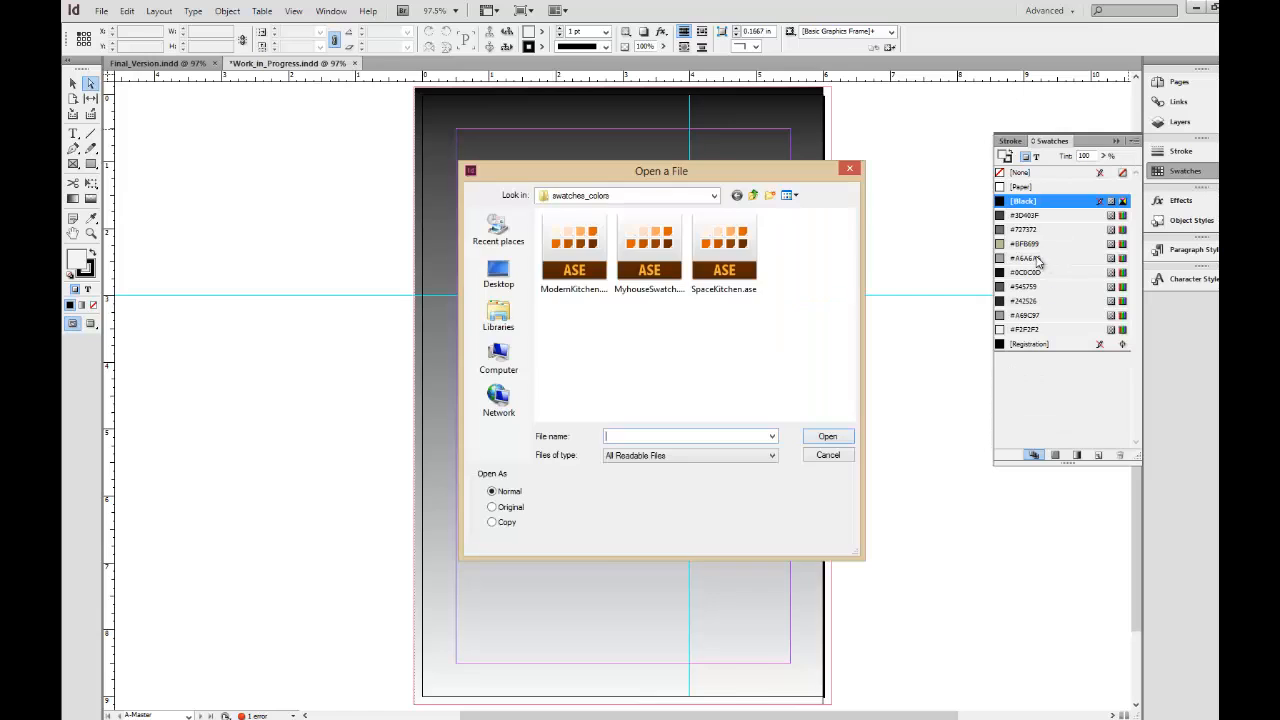
click(730, 265)
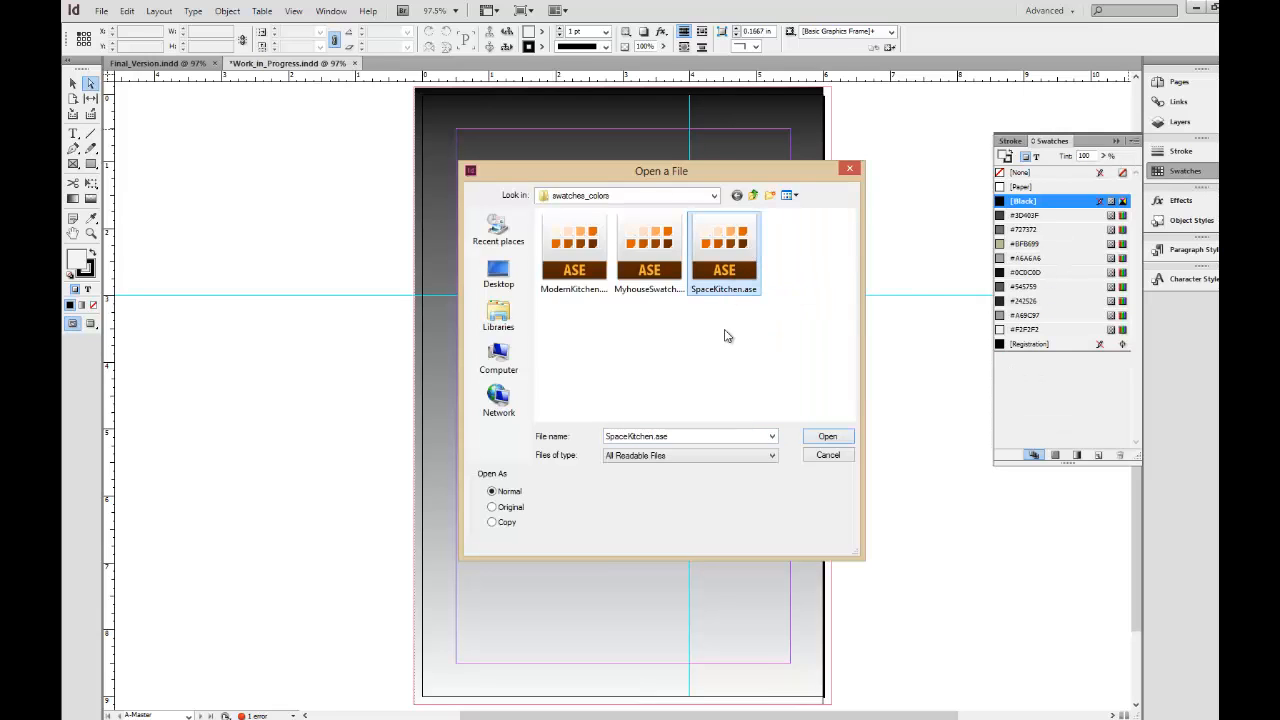
click(826, 437)
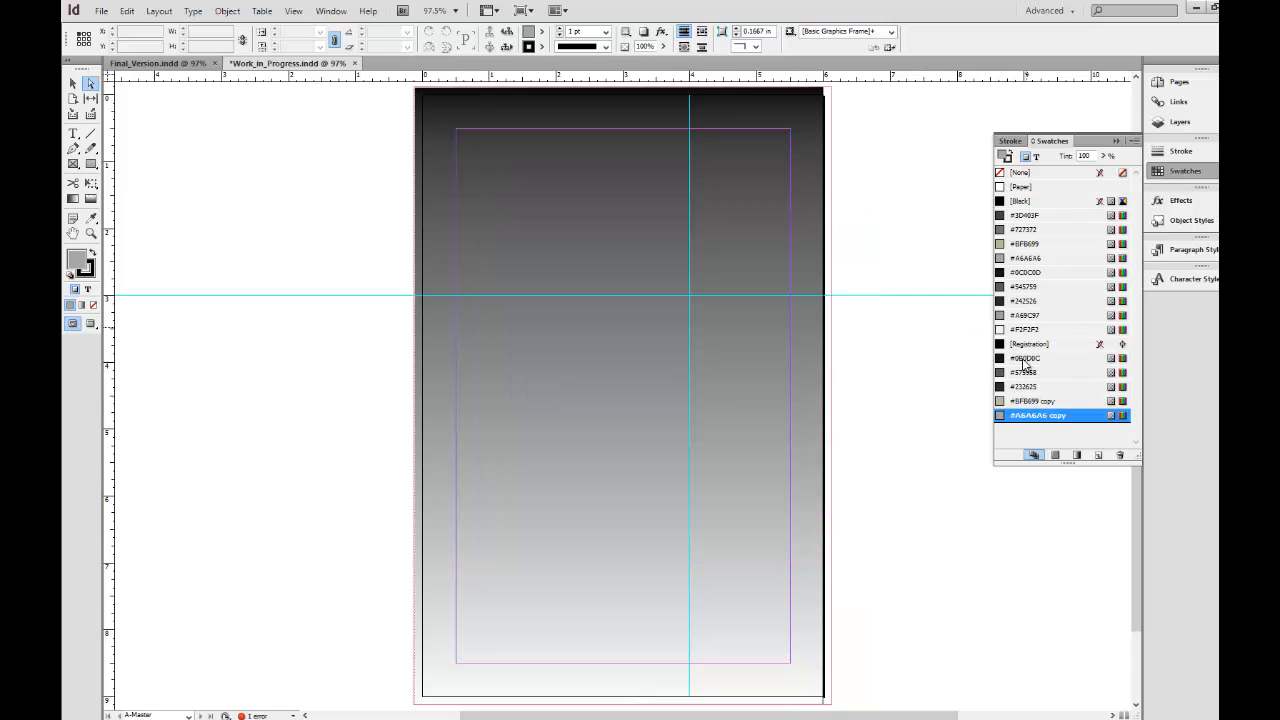
Delete the #BFB699 copy and #A6A6A6 copy swatches and move [Registration] to the end of the swatch list.
shift+click(1042, 400)
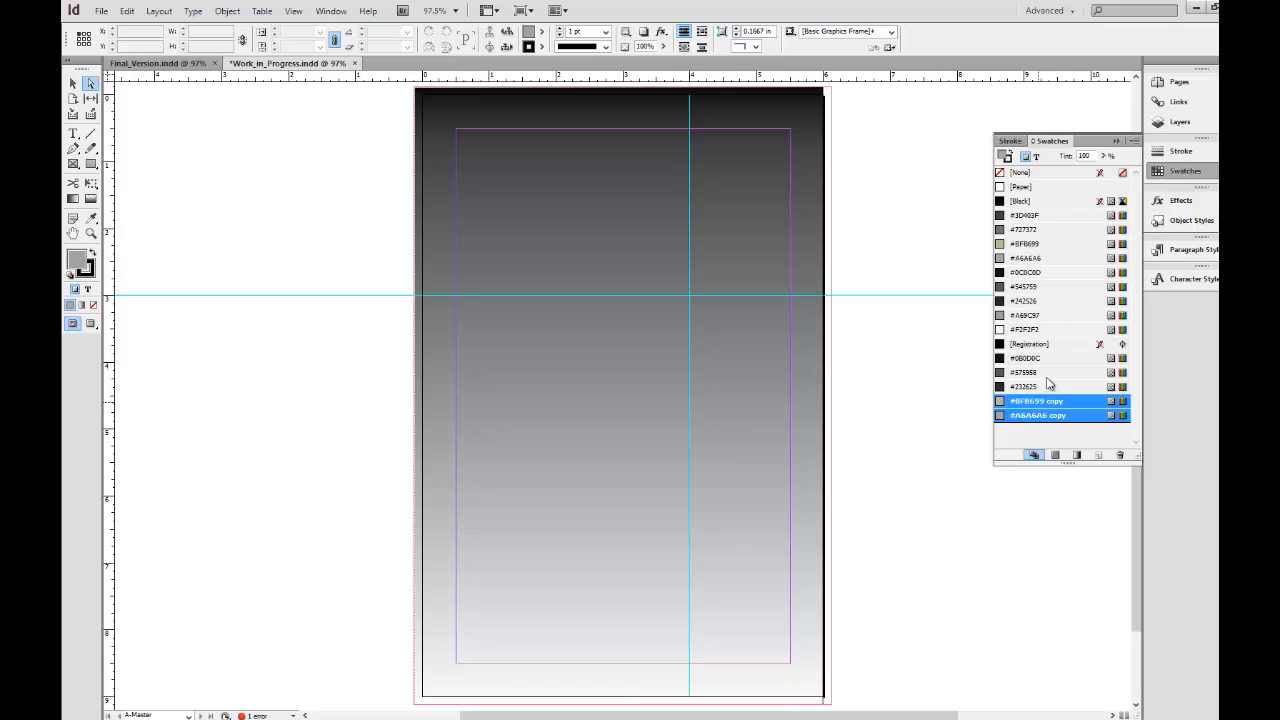
click(1120, 455)
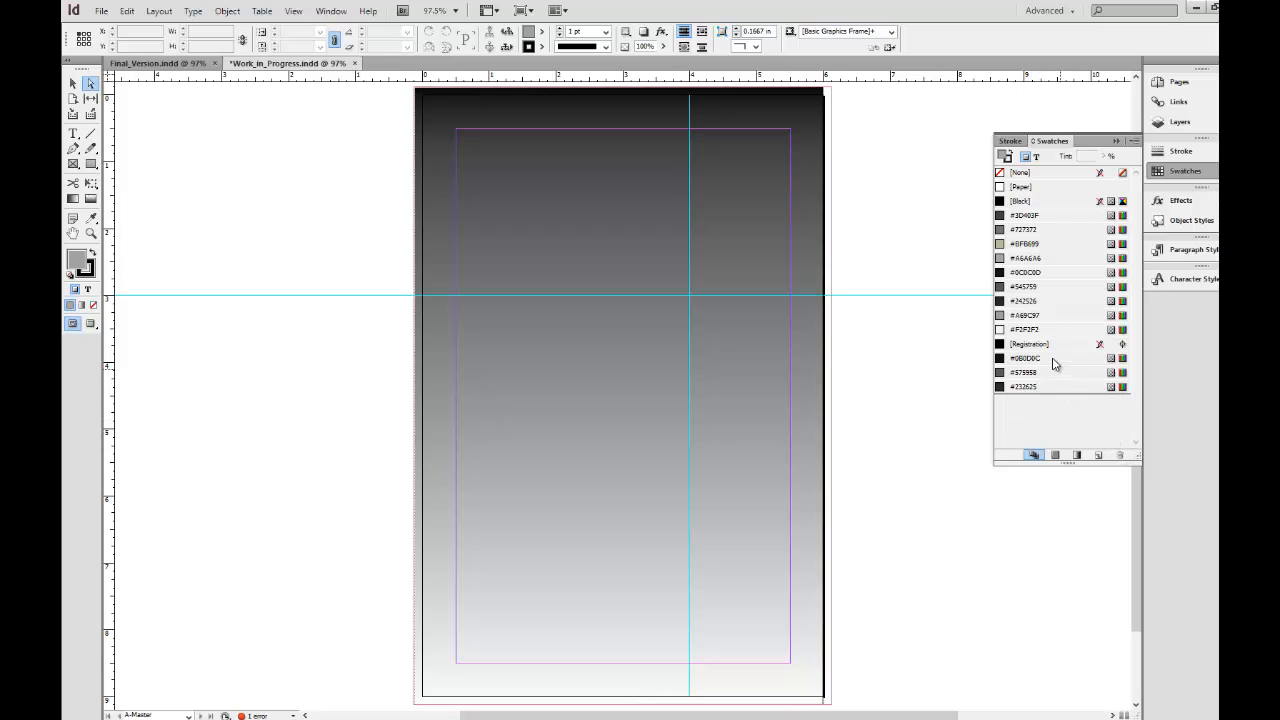
drag(1030, 343, 1043, 400)
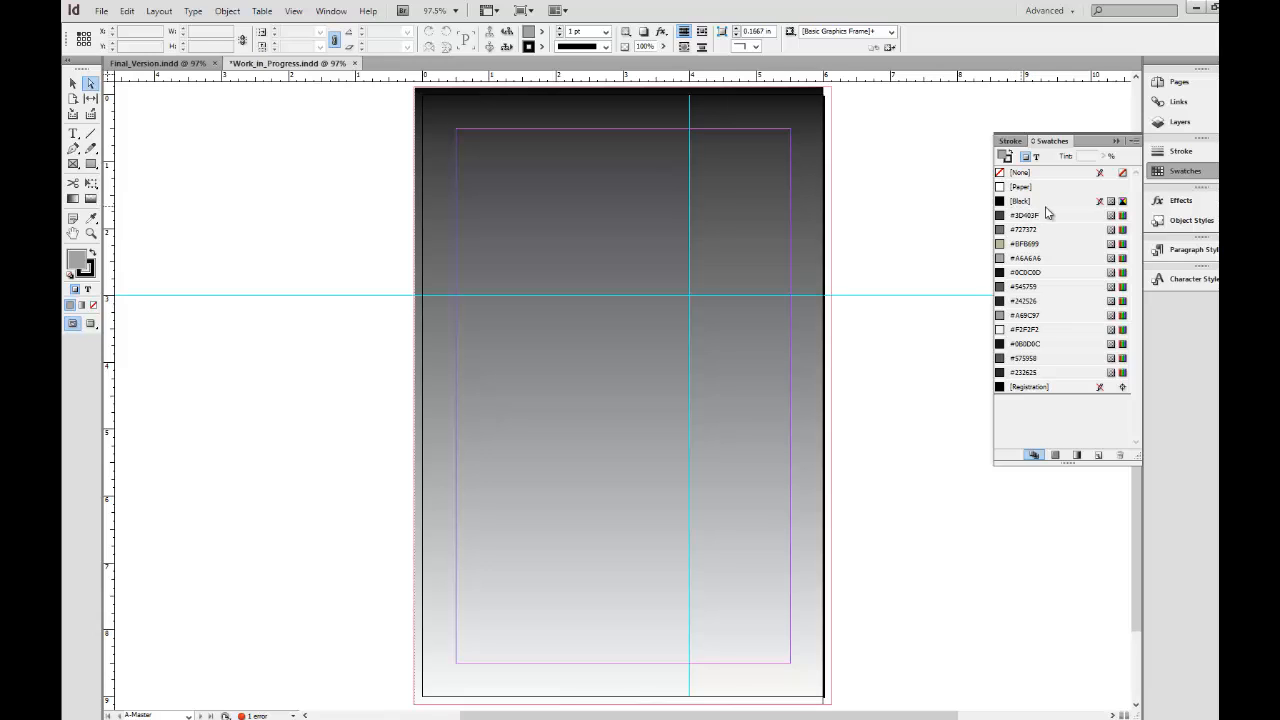
Set the fill color to the [None] swatch.
click(1017, 388)
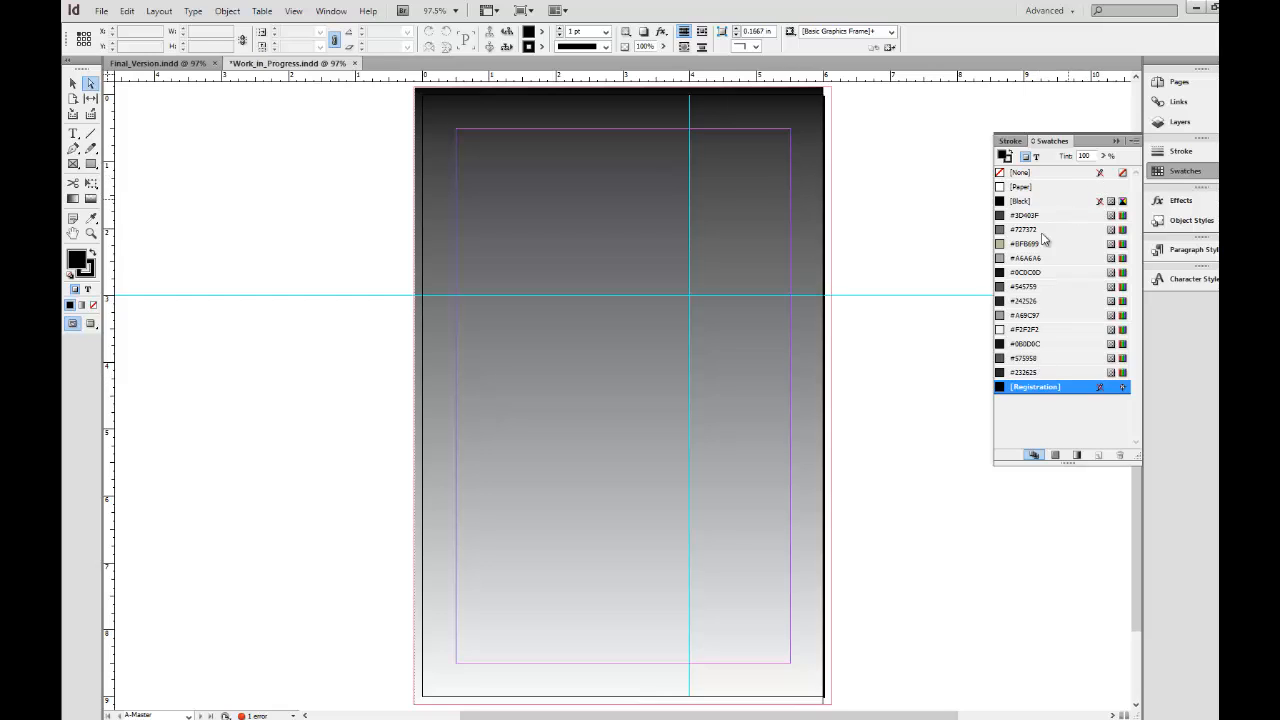
click(1050, 202)
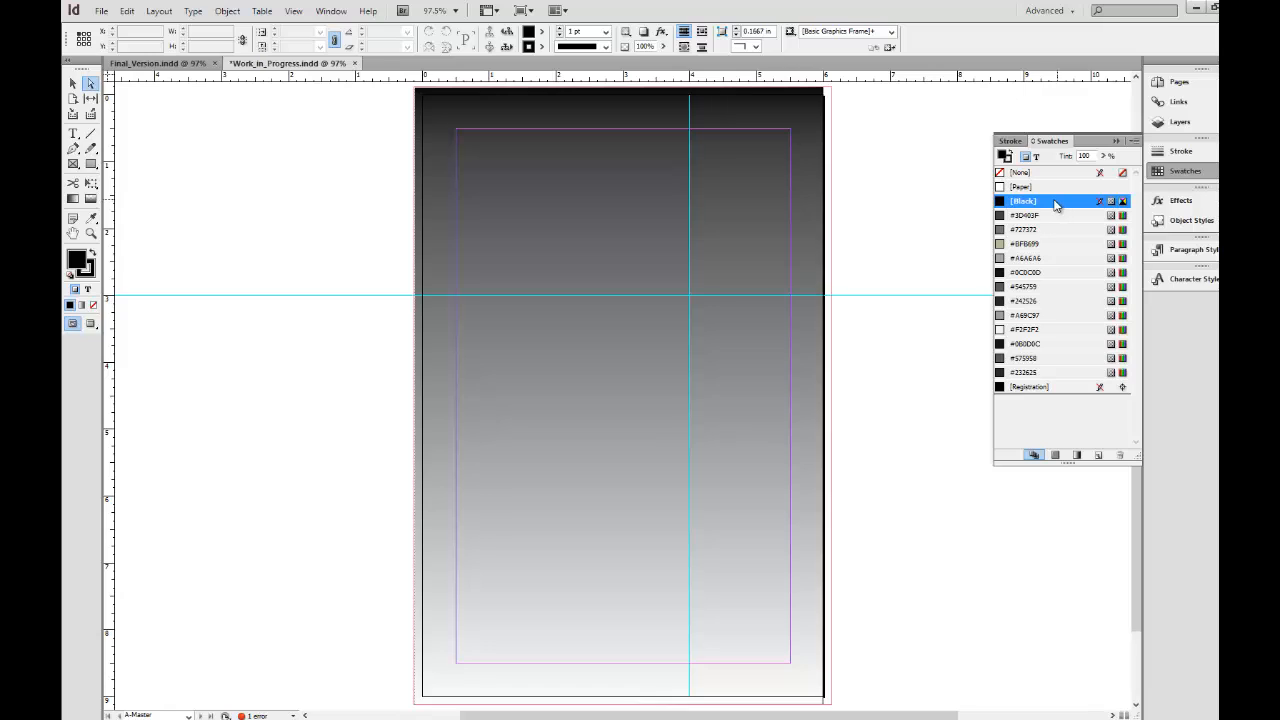
click(1090, 173)
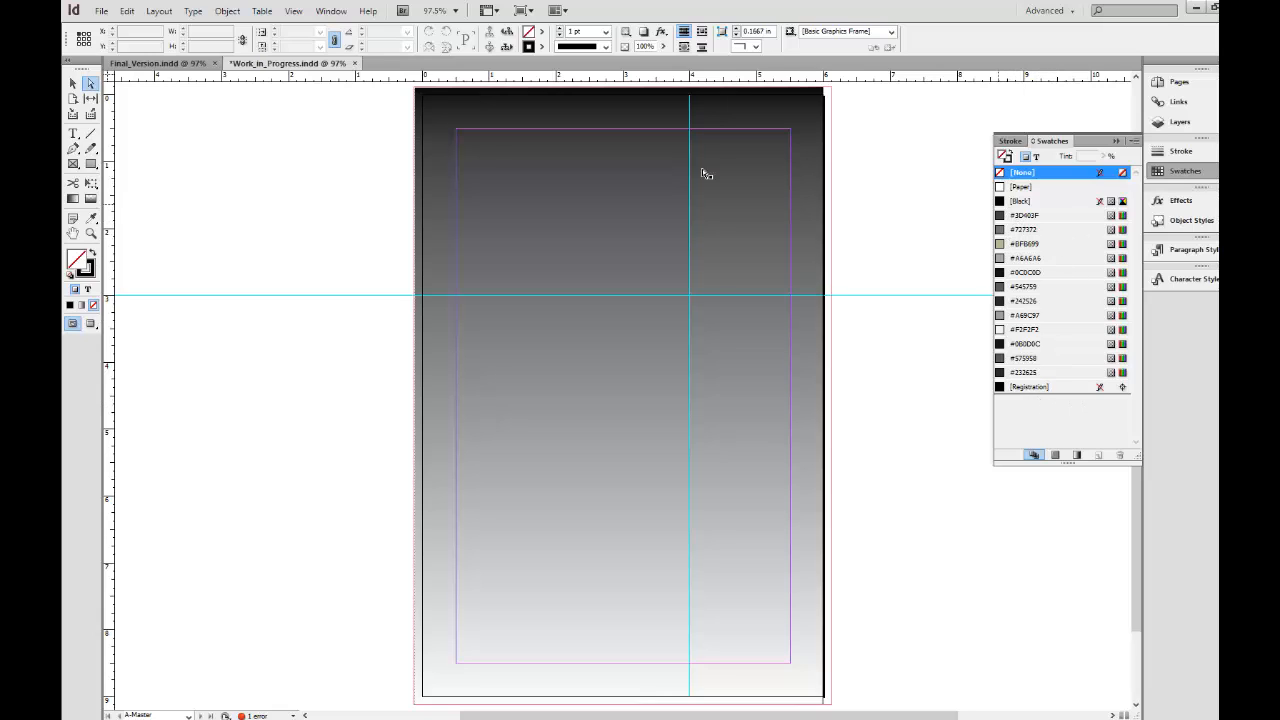
Show the document's pages in place of the swatches and remove the vertical guide from the A-Master page.
click(1117, 141)
click(1165, 84)
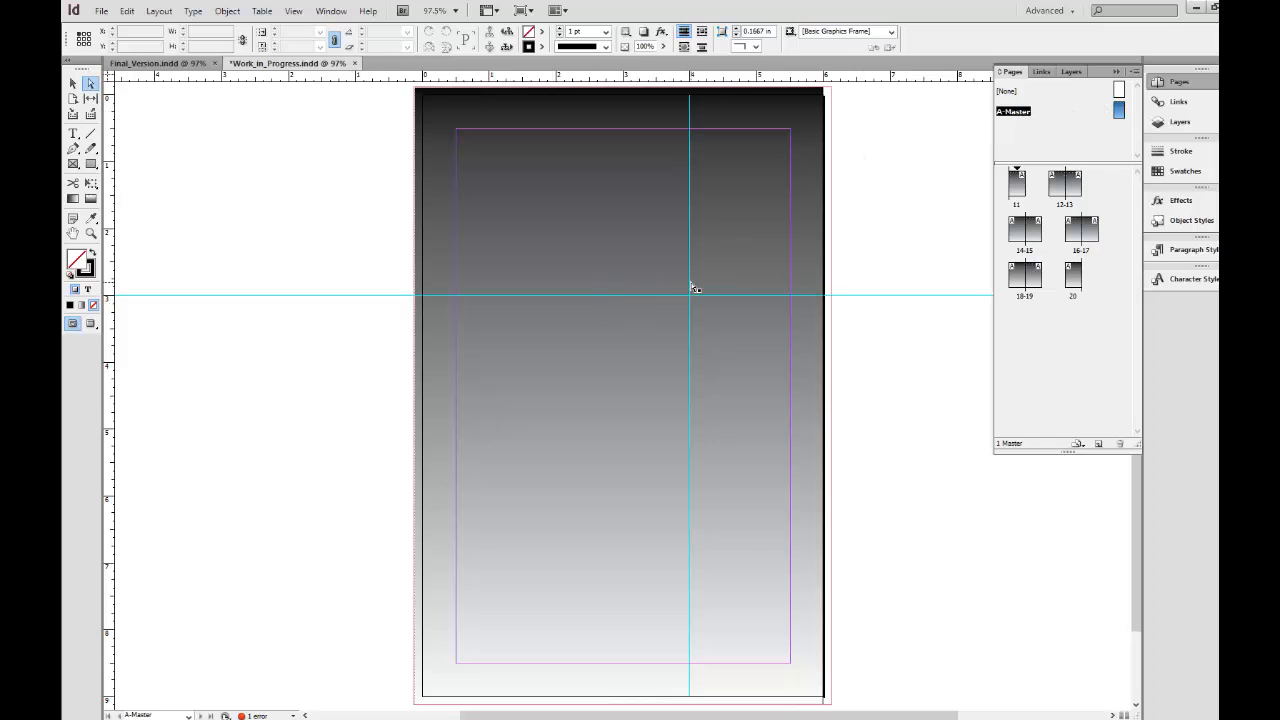
drag(695, 288, 104, 291)
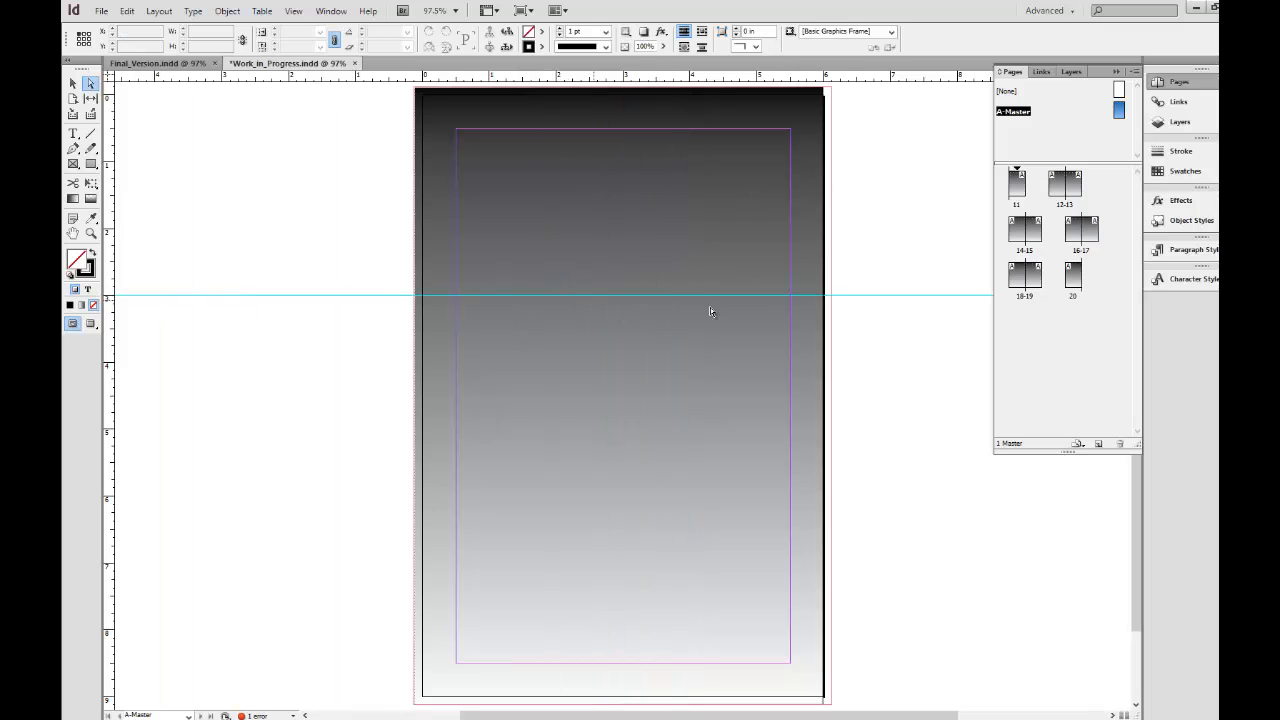
Rename the A-Master page to Main_Beginning, keeping its prefix A.
right_click(1023, 119)
click(1066, 177)
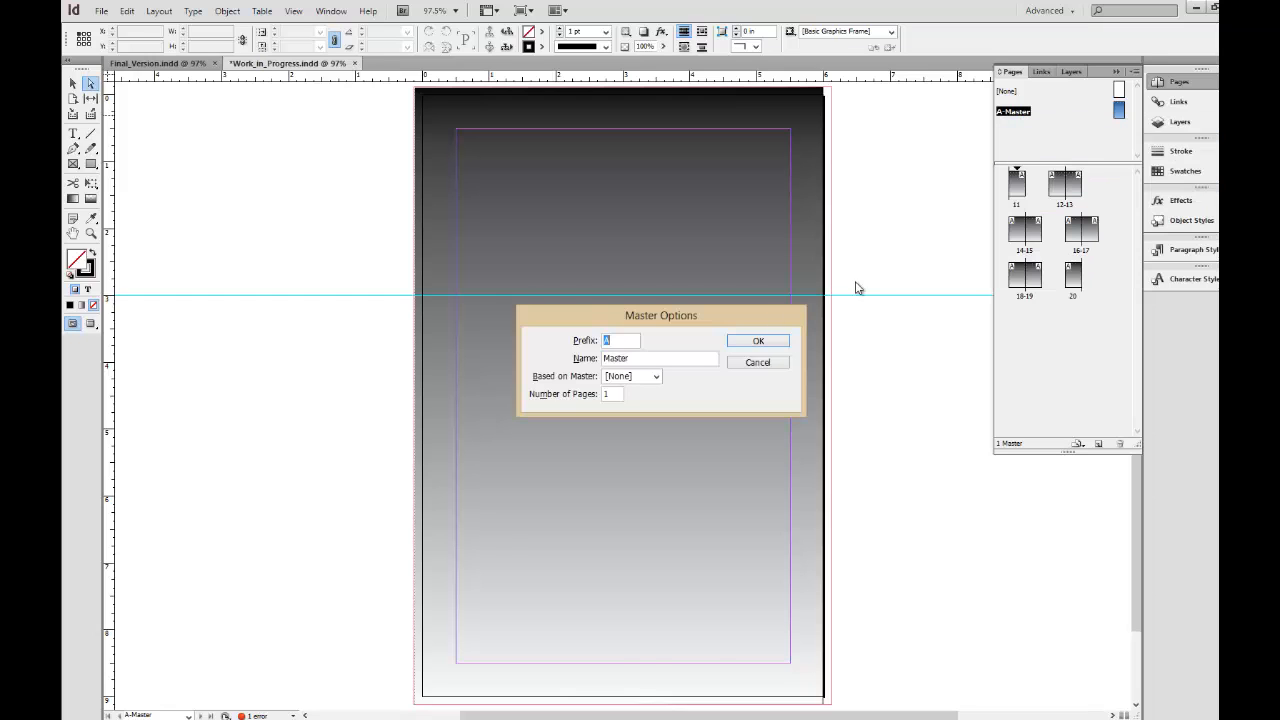
click(645, 357)
drag(621, 355, 603, 358)
text(Main_Beginning)
key(Return)
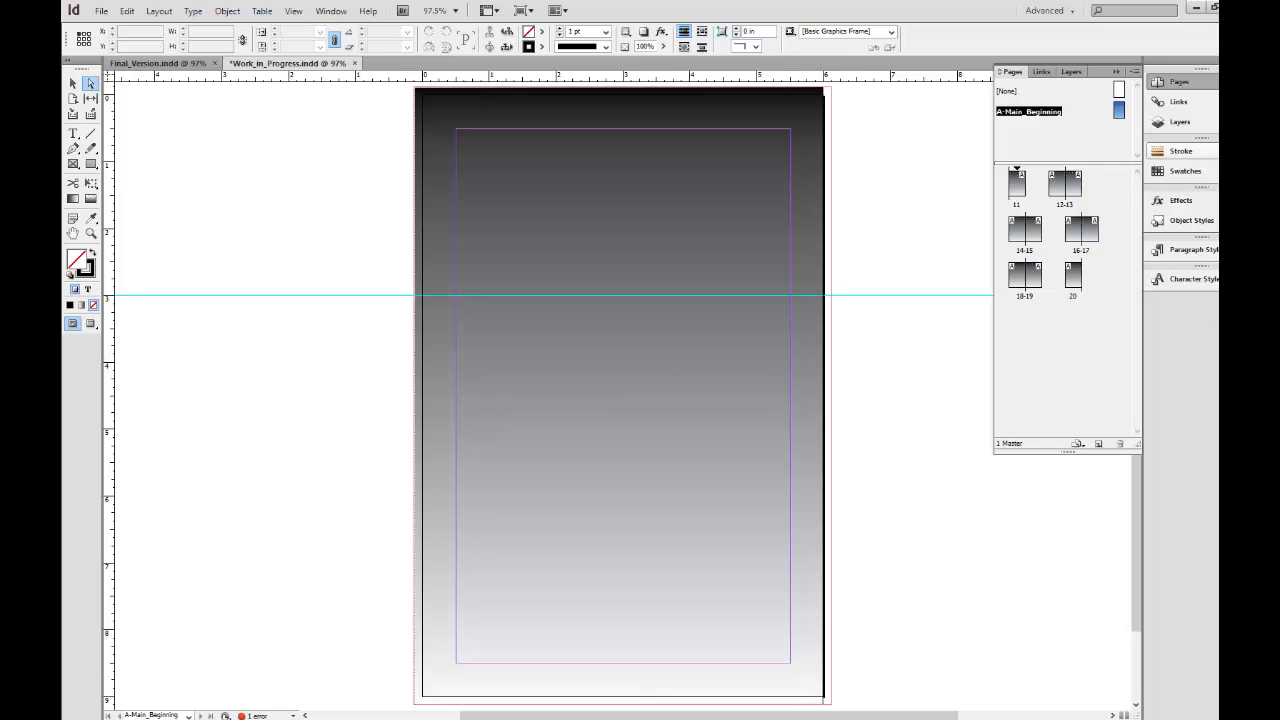
Show the objects on the master page's layer and select the text frame.
click(1176, 121)
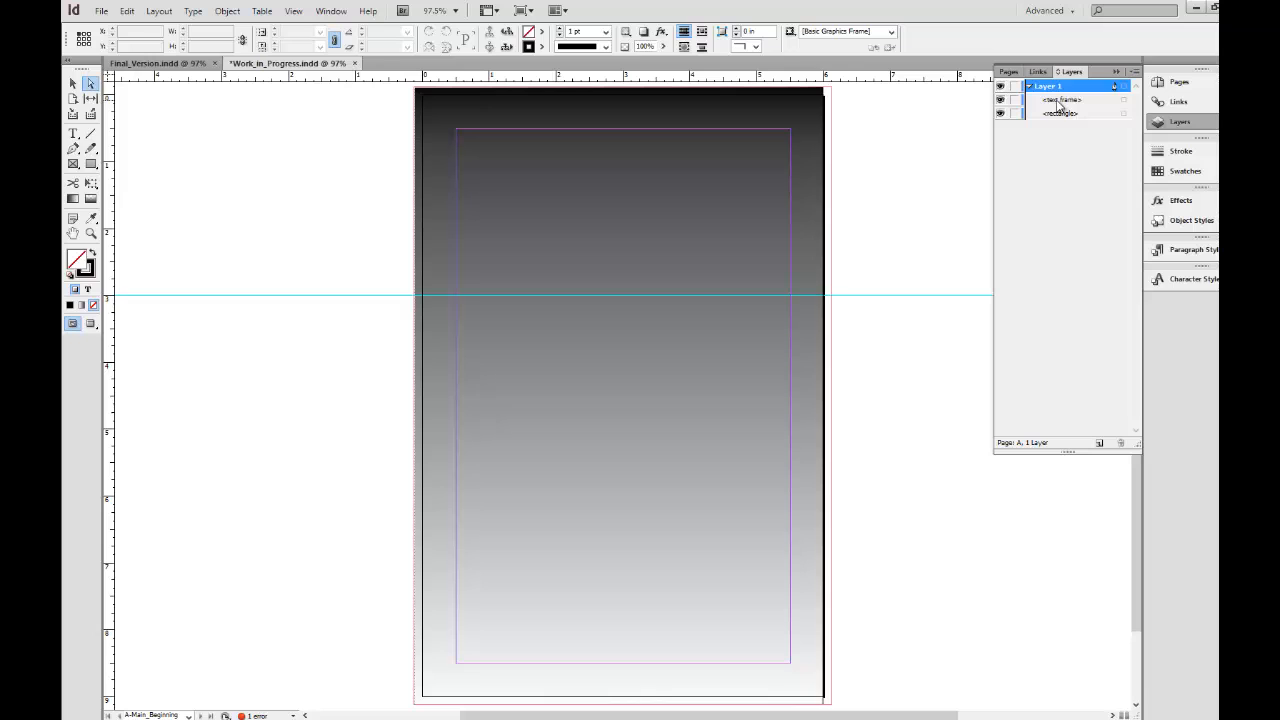
click(1064, 100)
click(1123, 102)
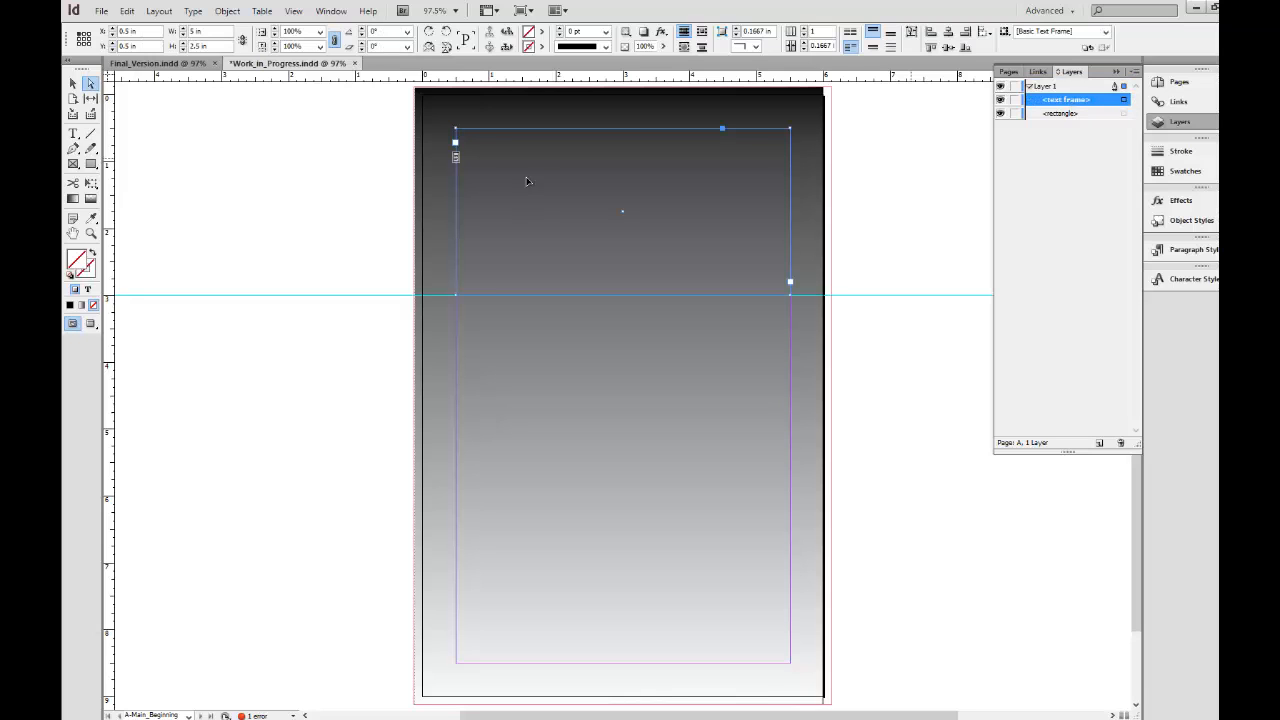
Try deleting the gradient rectangle from the master page and undo the deletion.
click(1090, 114)
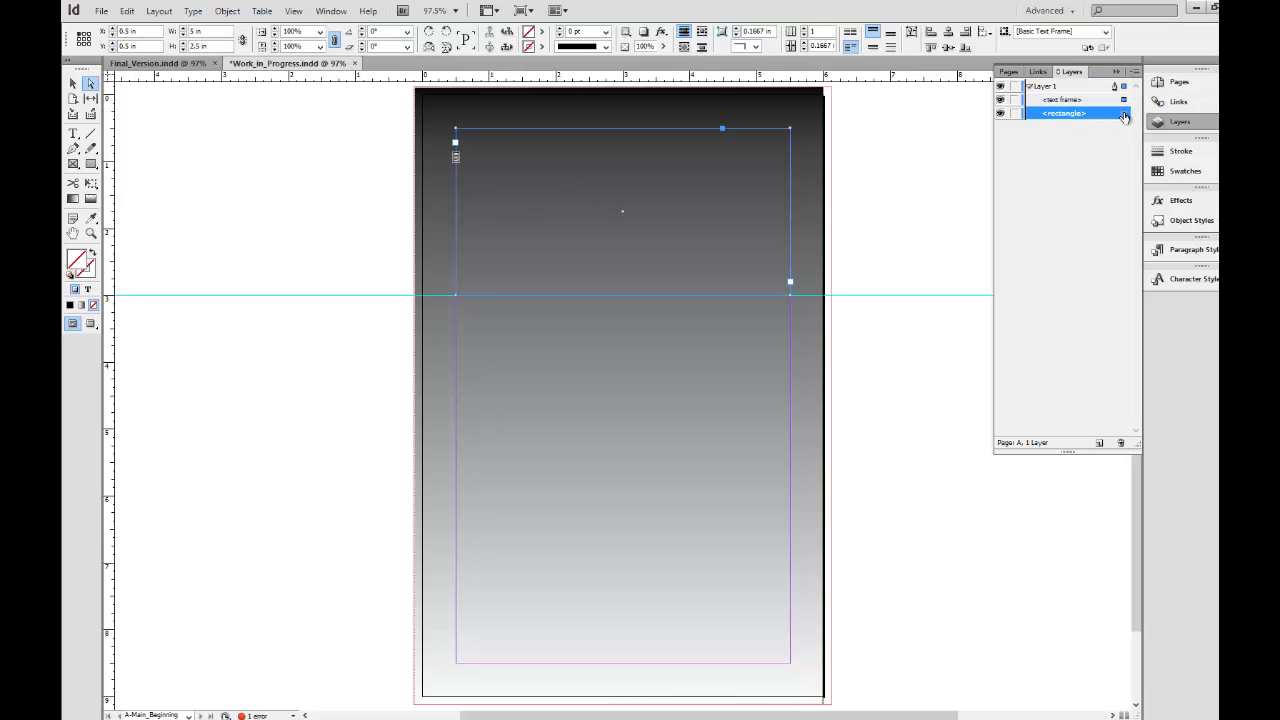
click(1123, 114)
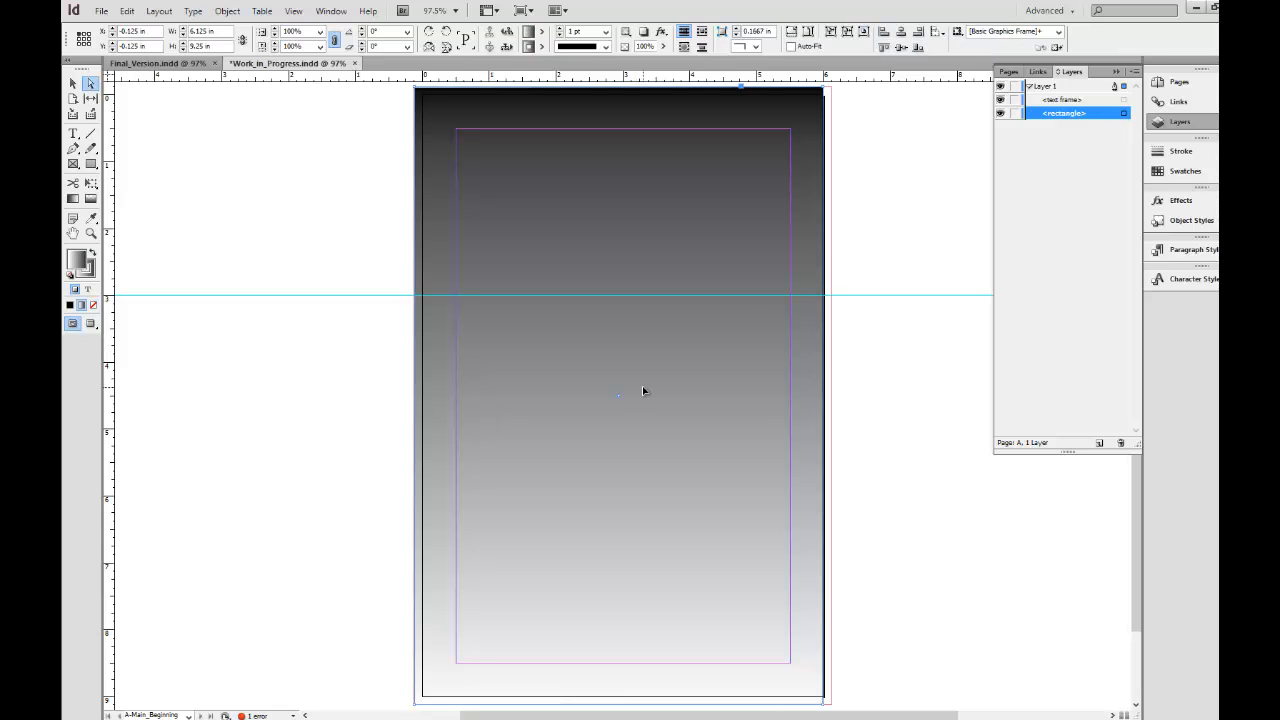
click(1117, 441)
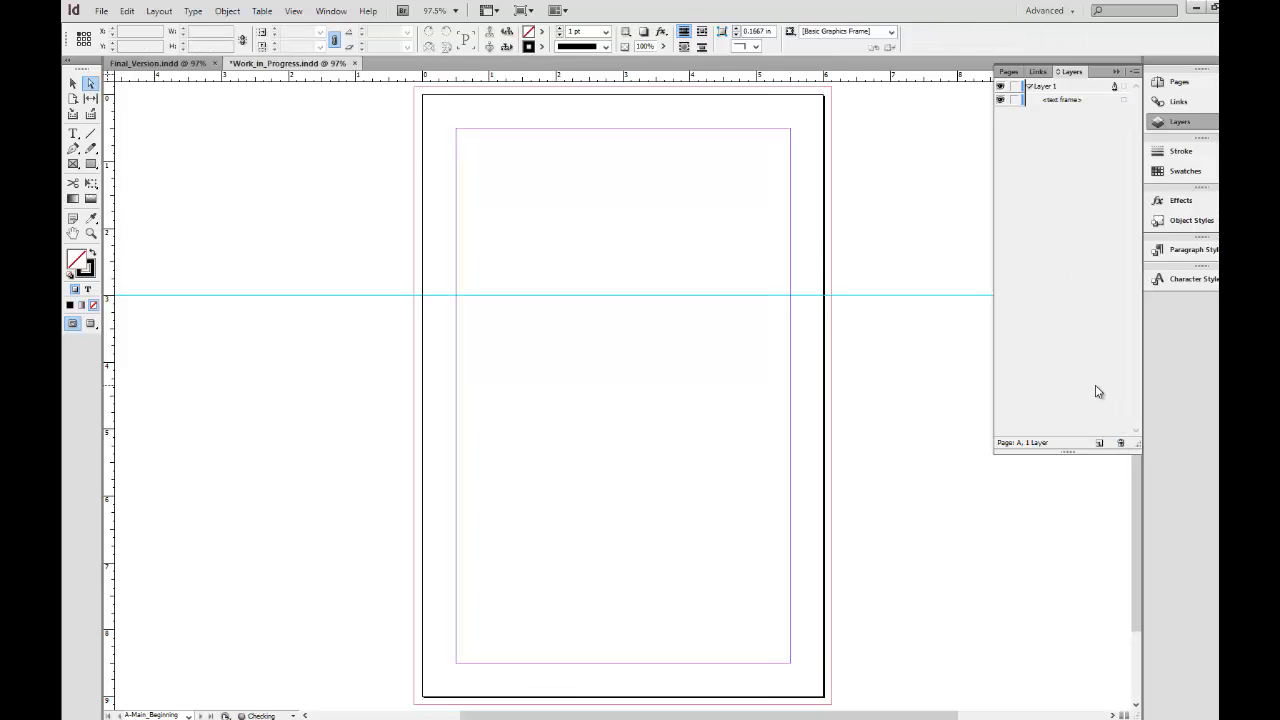
key(ctrl+z)
Rename the gradient background rectangle as Bg_gradient and lock it.
click(1062, 114)
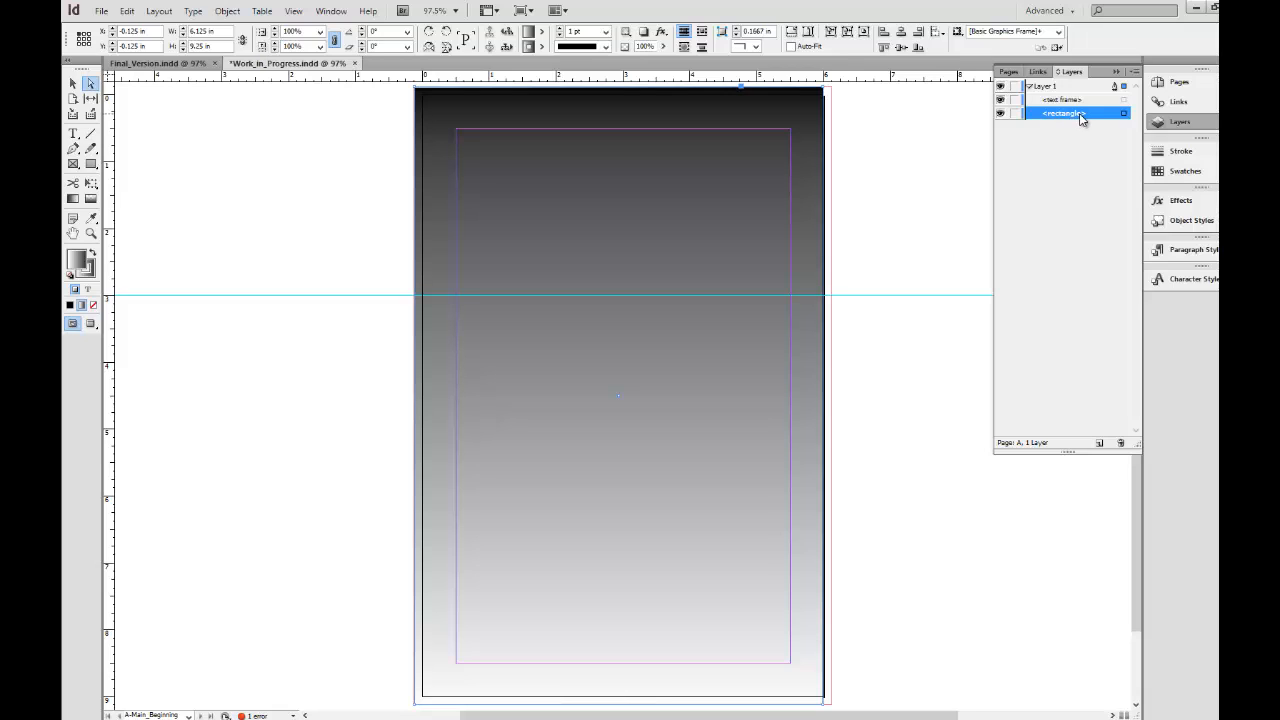
click(1080, 115)
click(1081, 130)
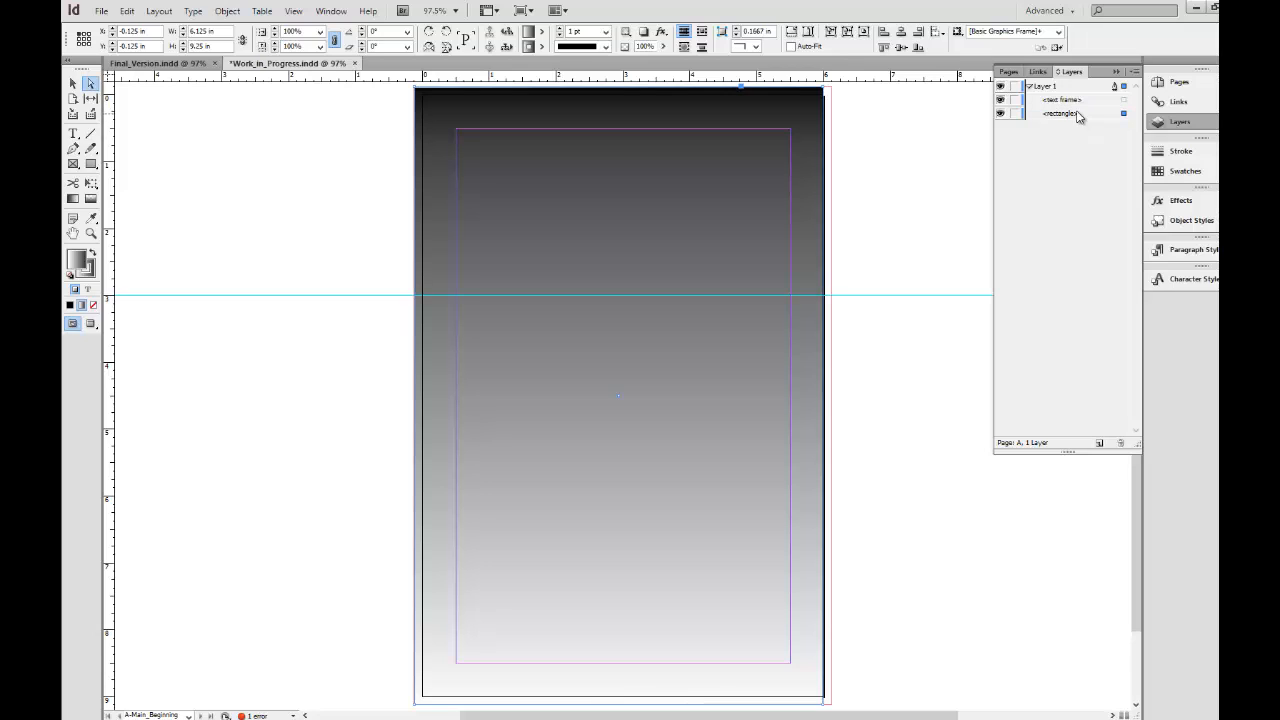
click(1079, 115)
click(1079, 115)
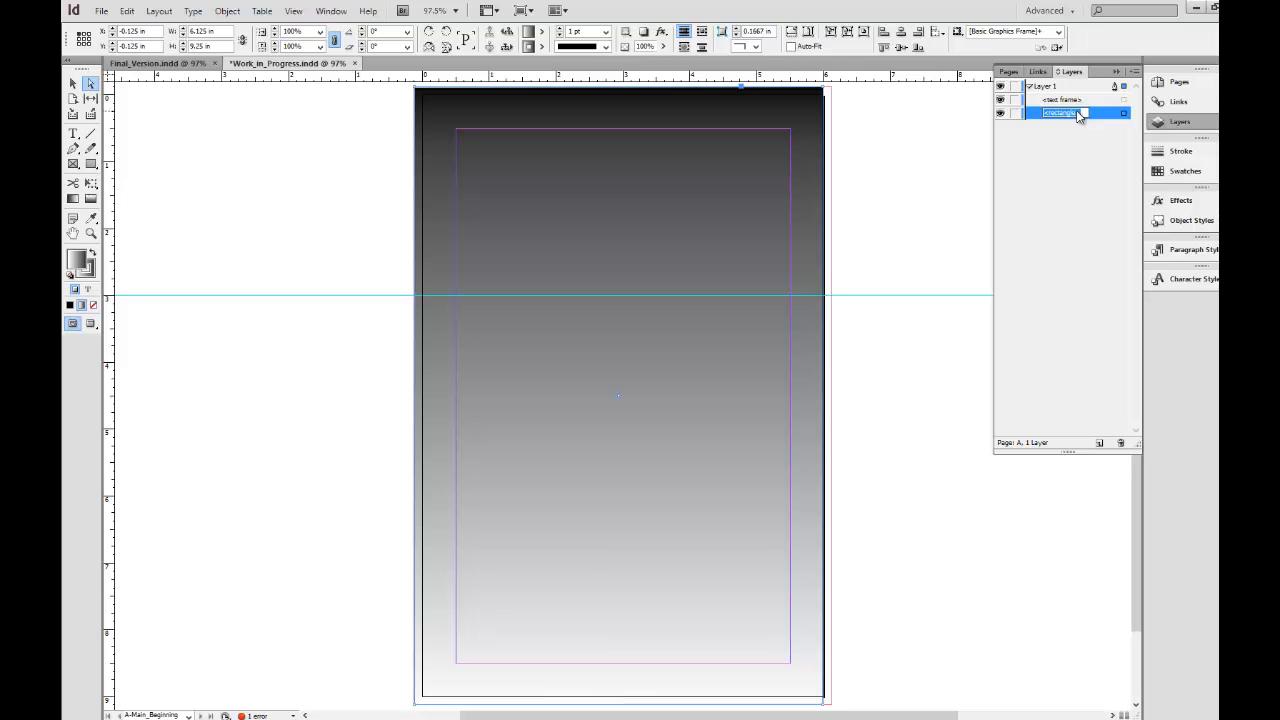
text(Bg_gradient)
key(Return)
click(1013, 115)
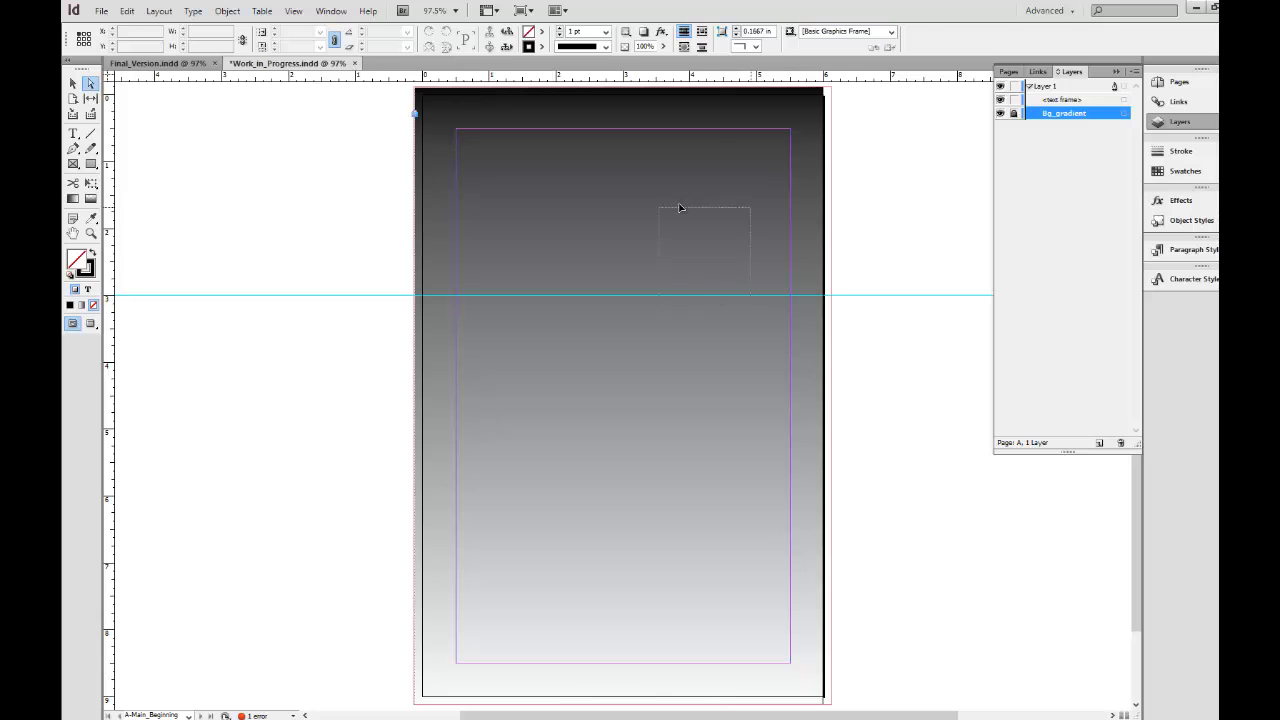
Draw an empty rectangle frame 5 in wide and 5.5 in high within the margins, below the horizontal guide.
click(682, 237)
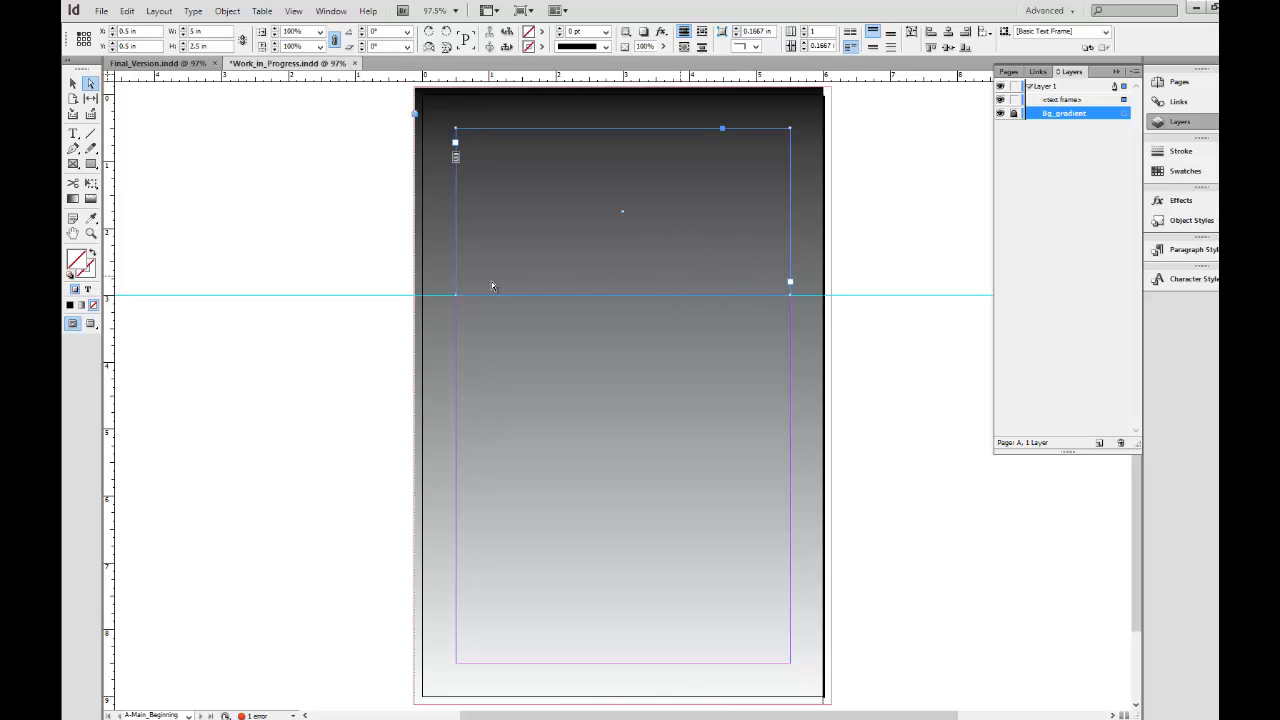
click(72, 163)
drag(456, 297, 790, 664)
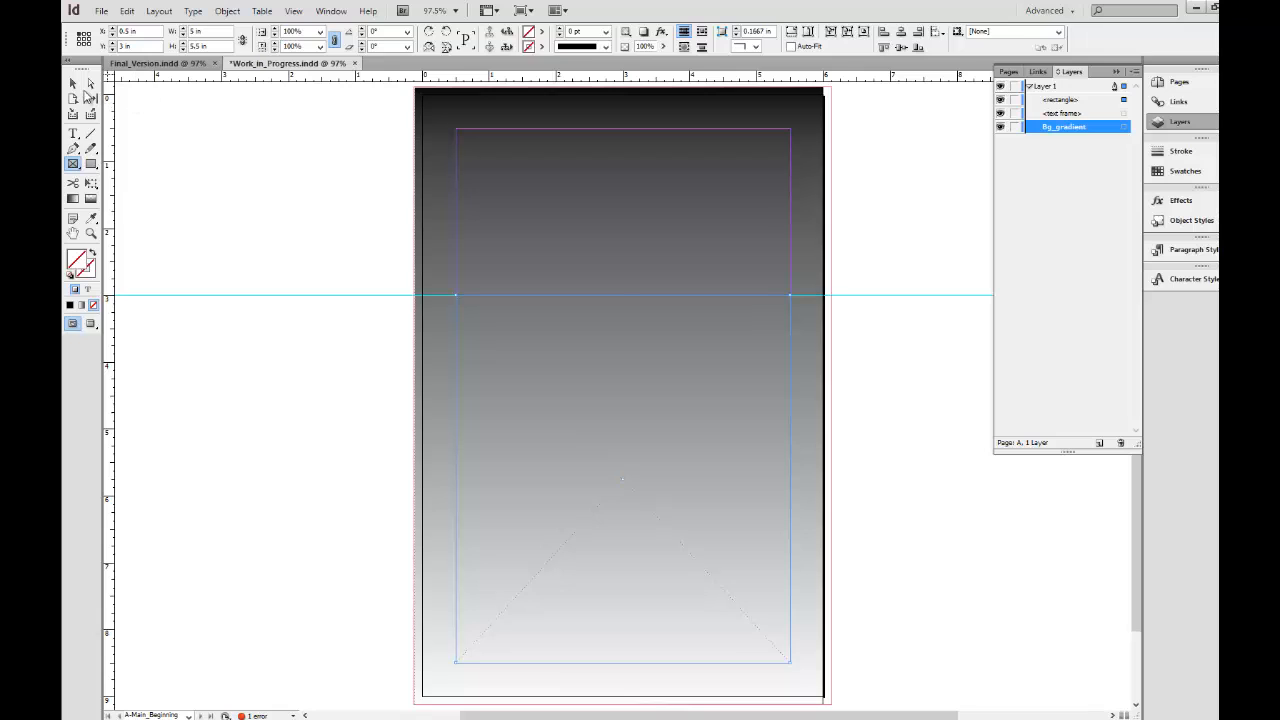
Widen the Bg_gradient rectangle to 6.25 in so it reaches the page's right bleed edge, and lock it.
click(74, 84)
click(1124, 128)
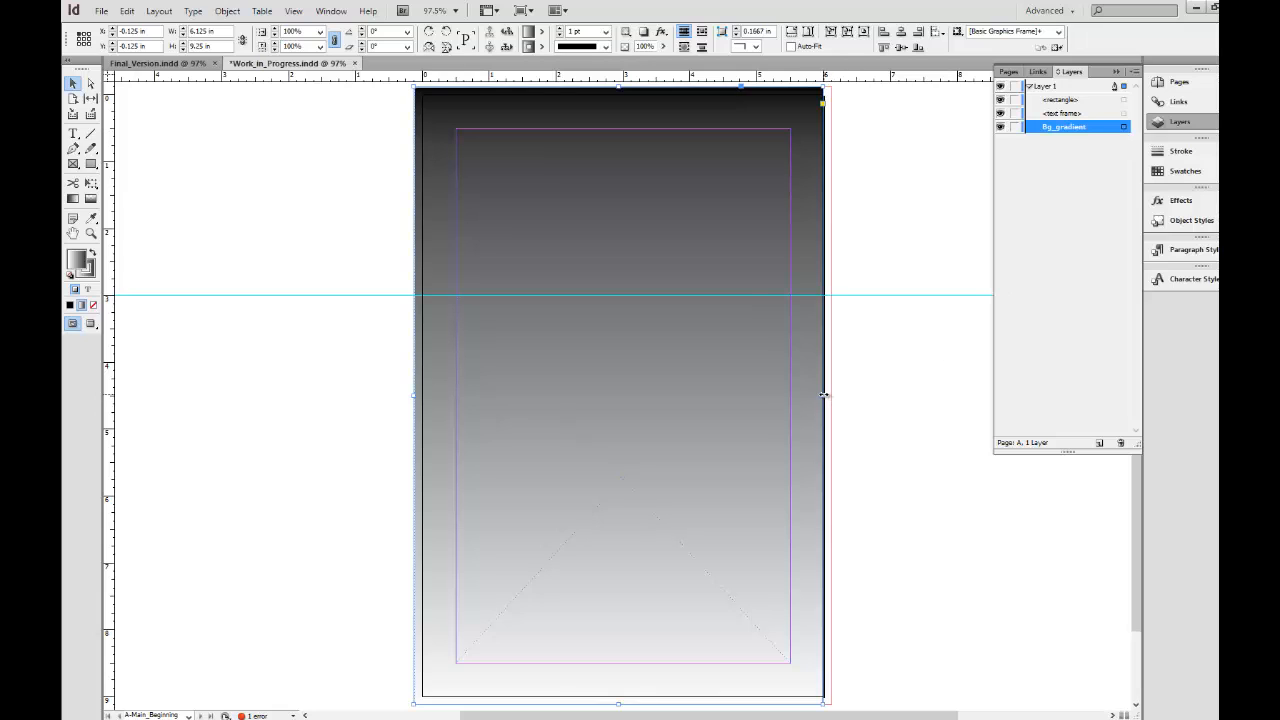
drag(824, 395, 830, 396)
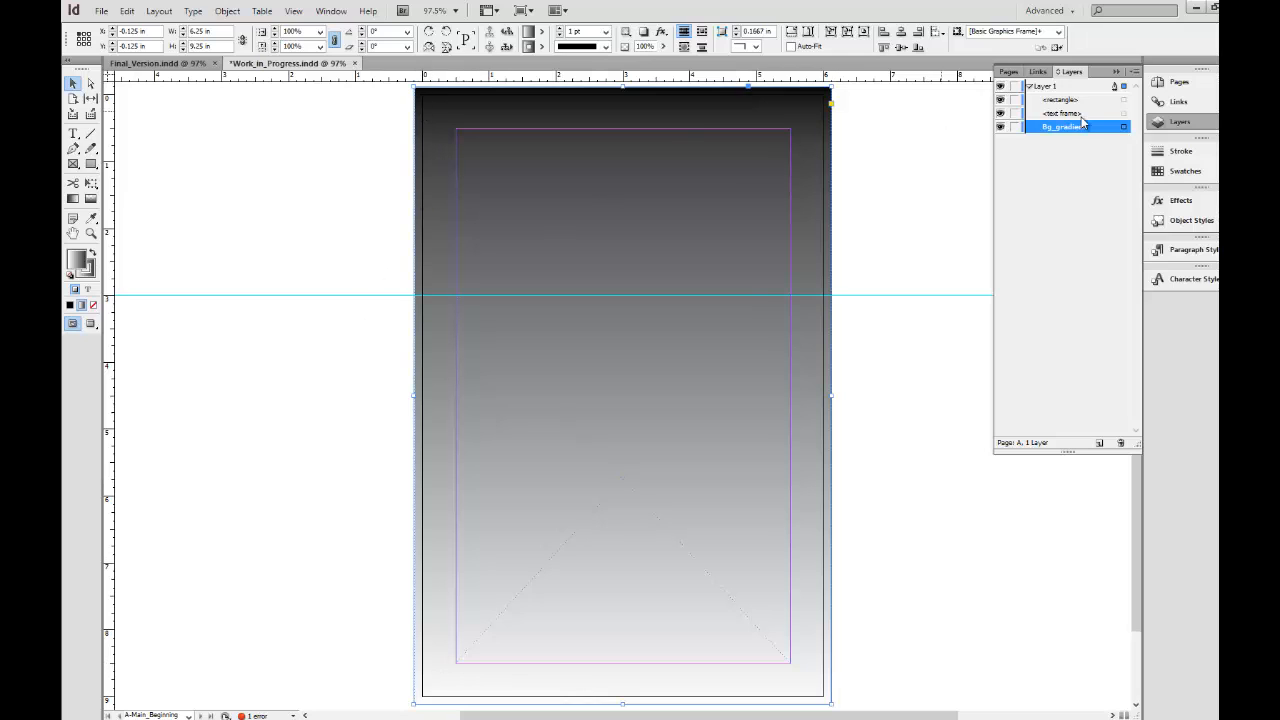
click(1014, 127)
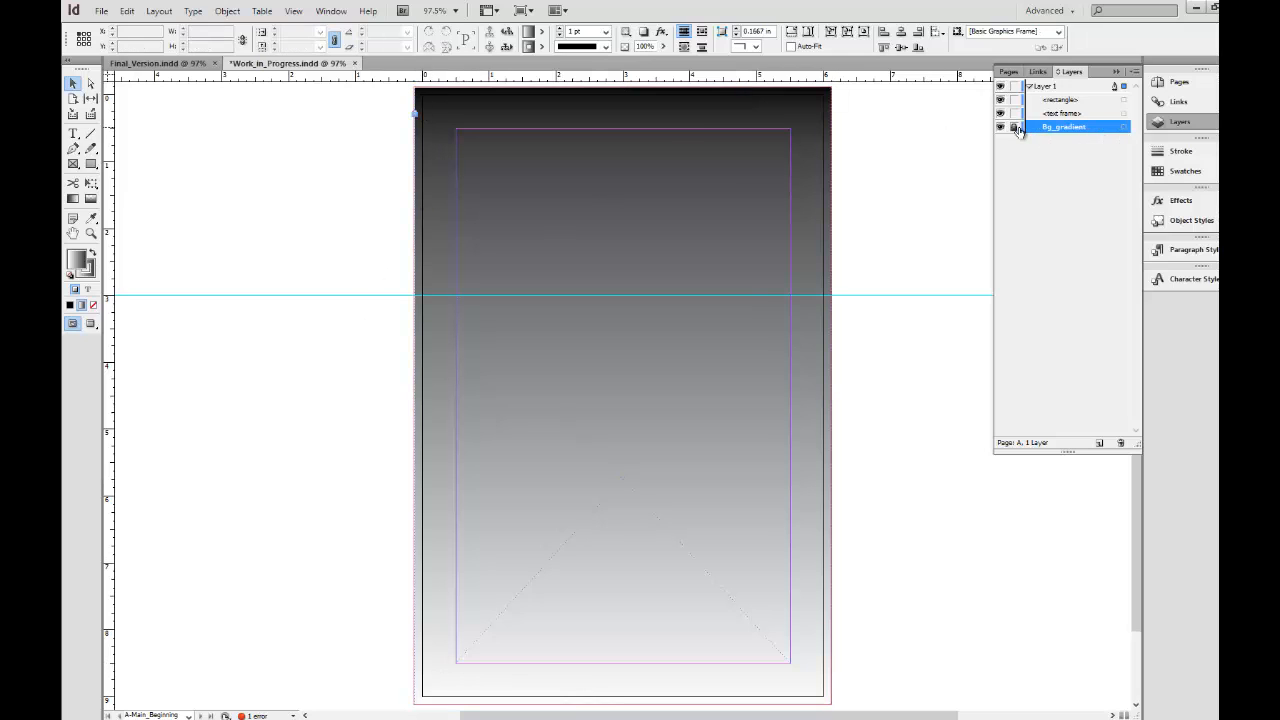
Rename the new rectangle frame on Layer 1 as image.
click(1060, 102)
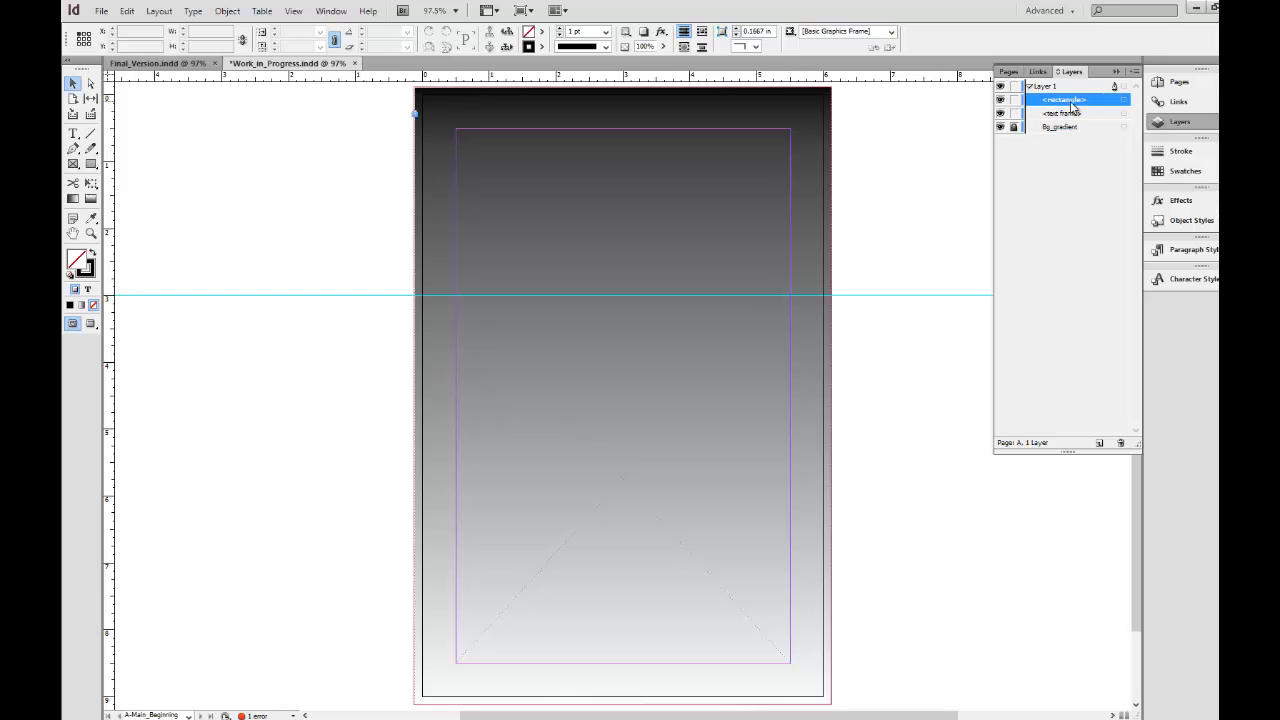
click(1072, 104)
text(image)
key(Return)
Rename the text frame as Heading_Text and select it on the master page.
click(1081, 115)
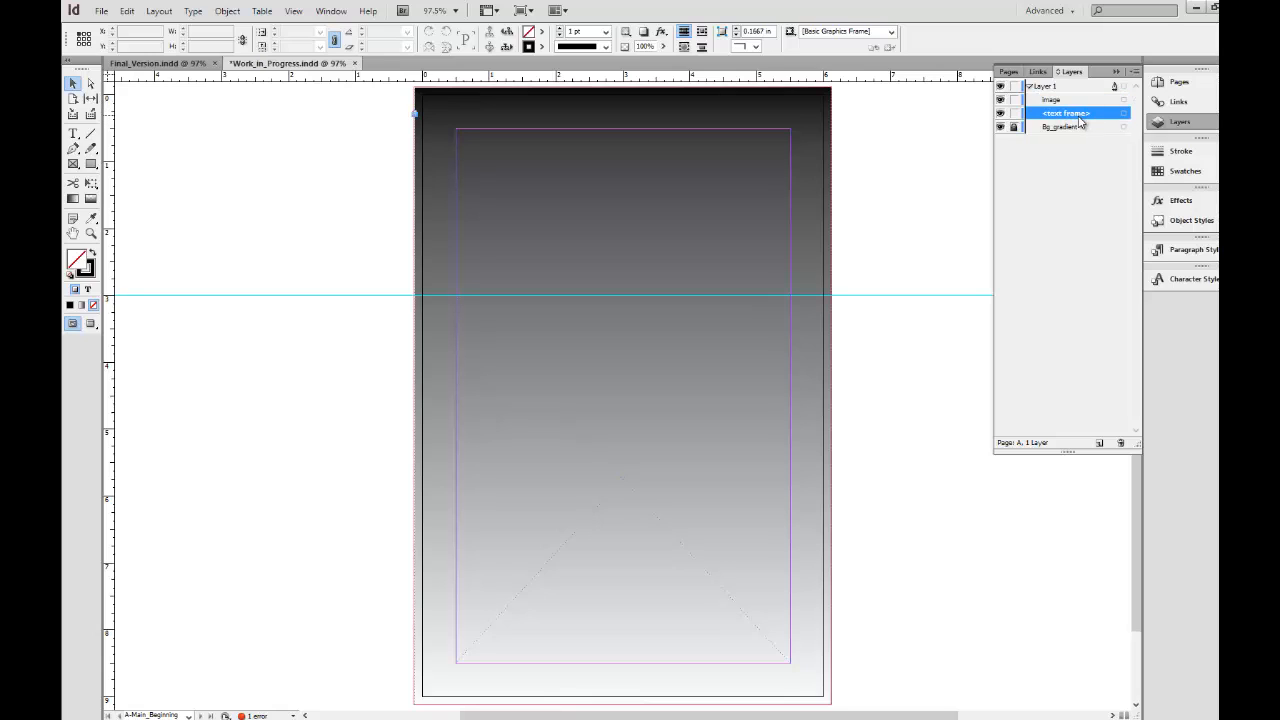
click(1081, 116)
text(Heading_Text)
key(Return)
click(1074, 87)
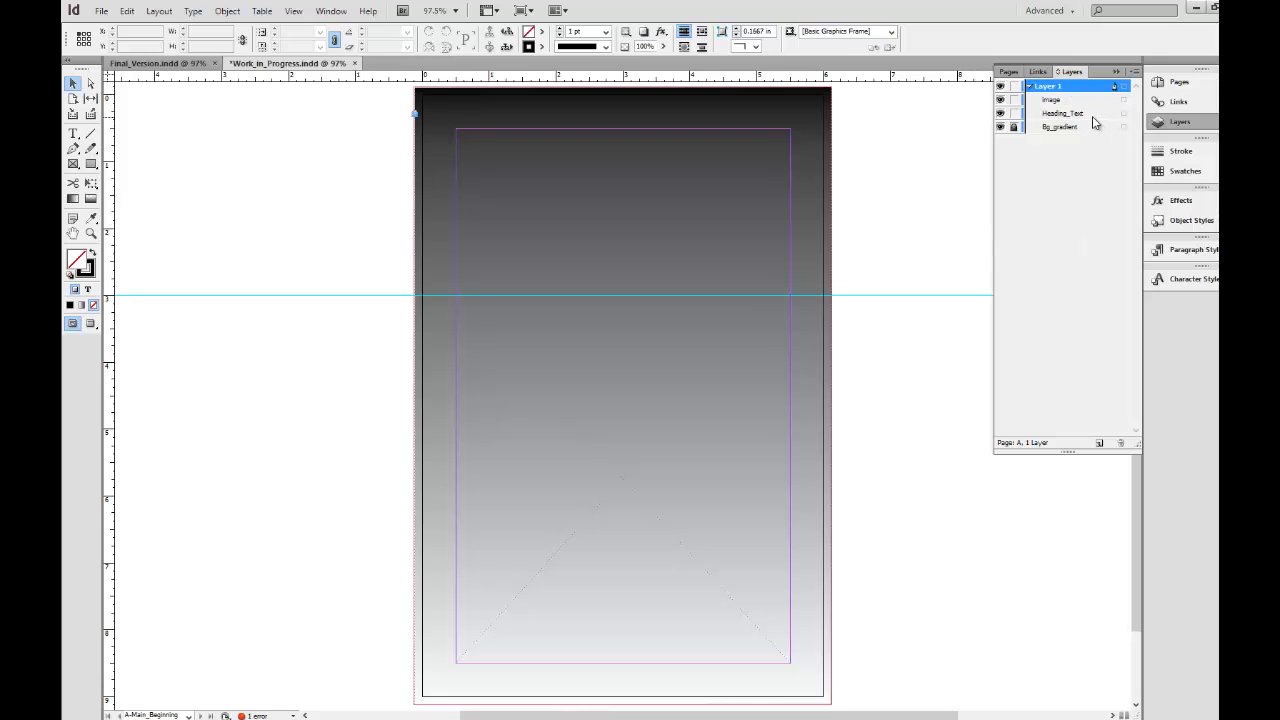
click(1117, 114)
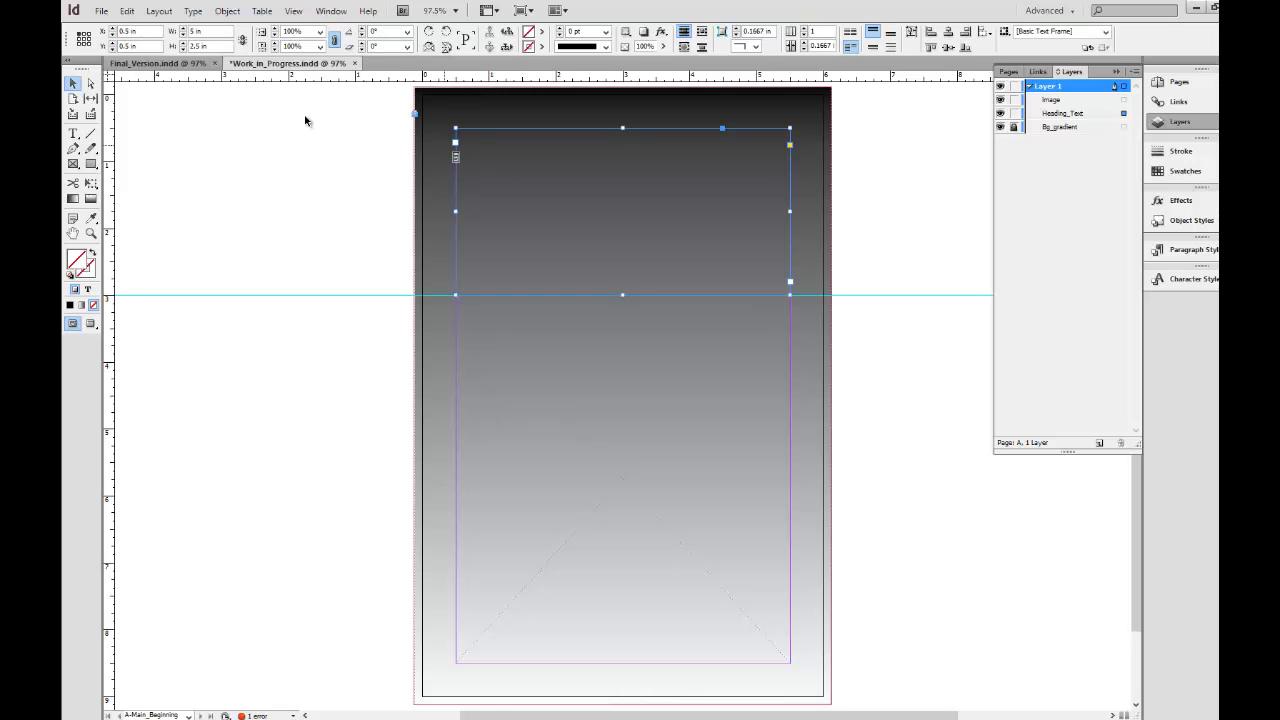
Switch to the web browser, search for "awesome font stack" and open the Awesome Fontstacks site.
click(306, 718)
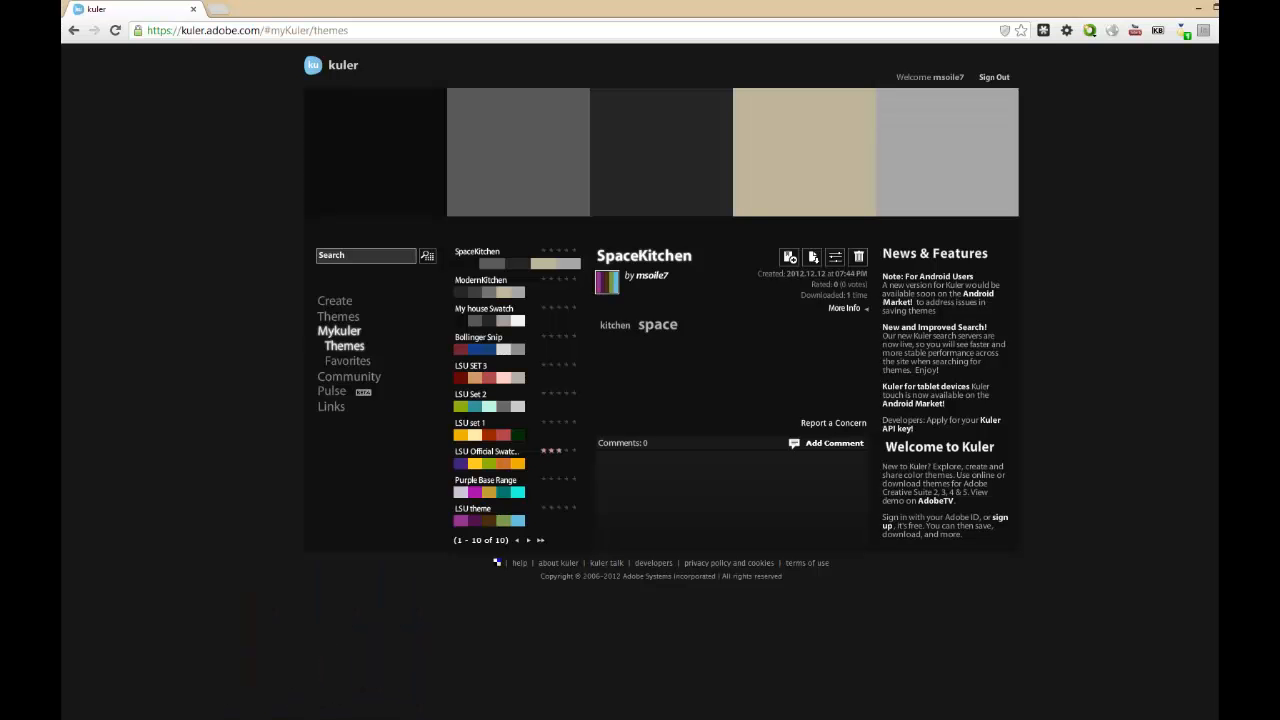
click(535, 33)
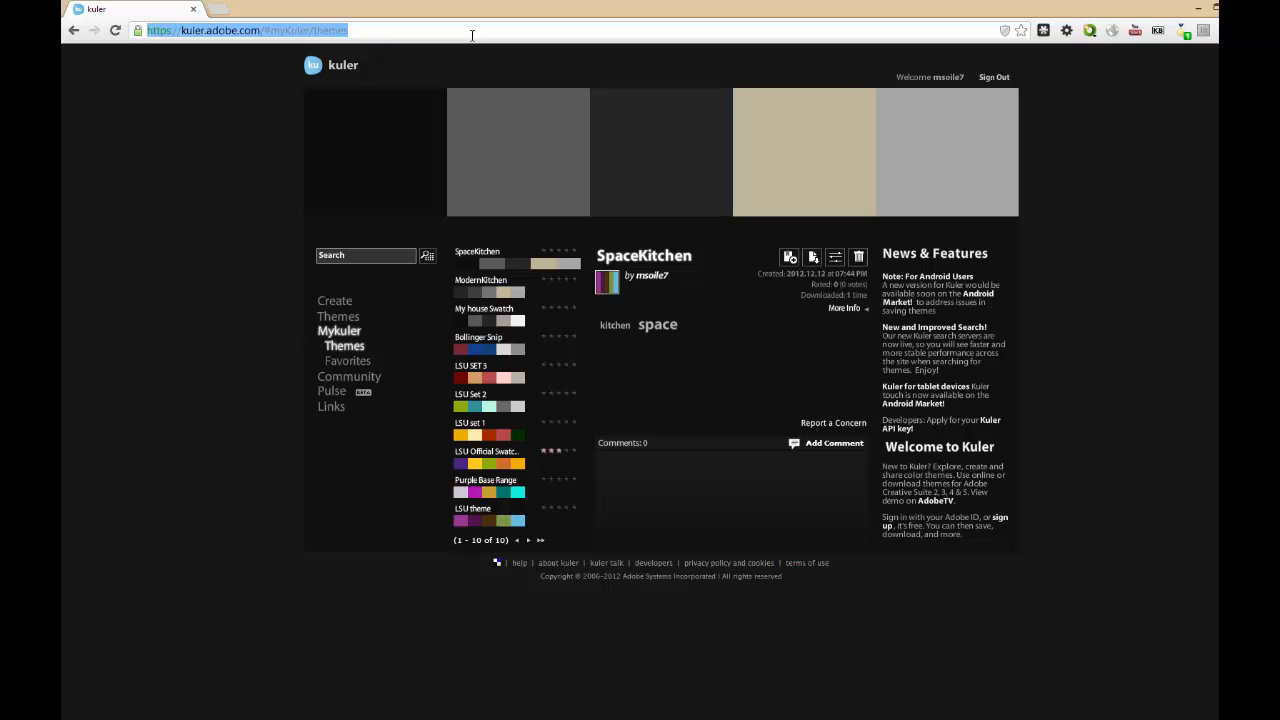
text(awesome font stac)
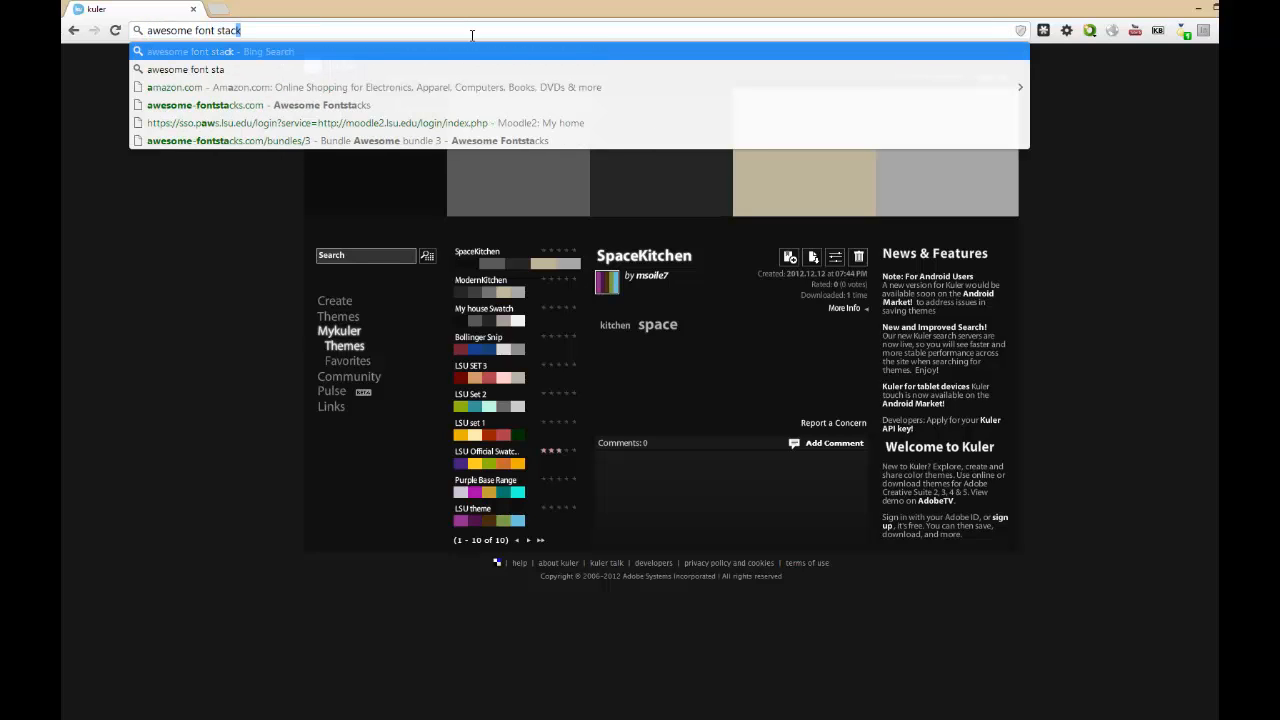
key(Return)
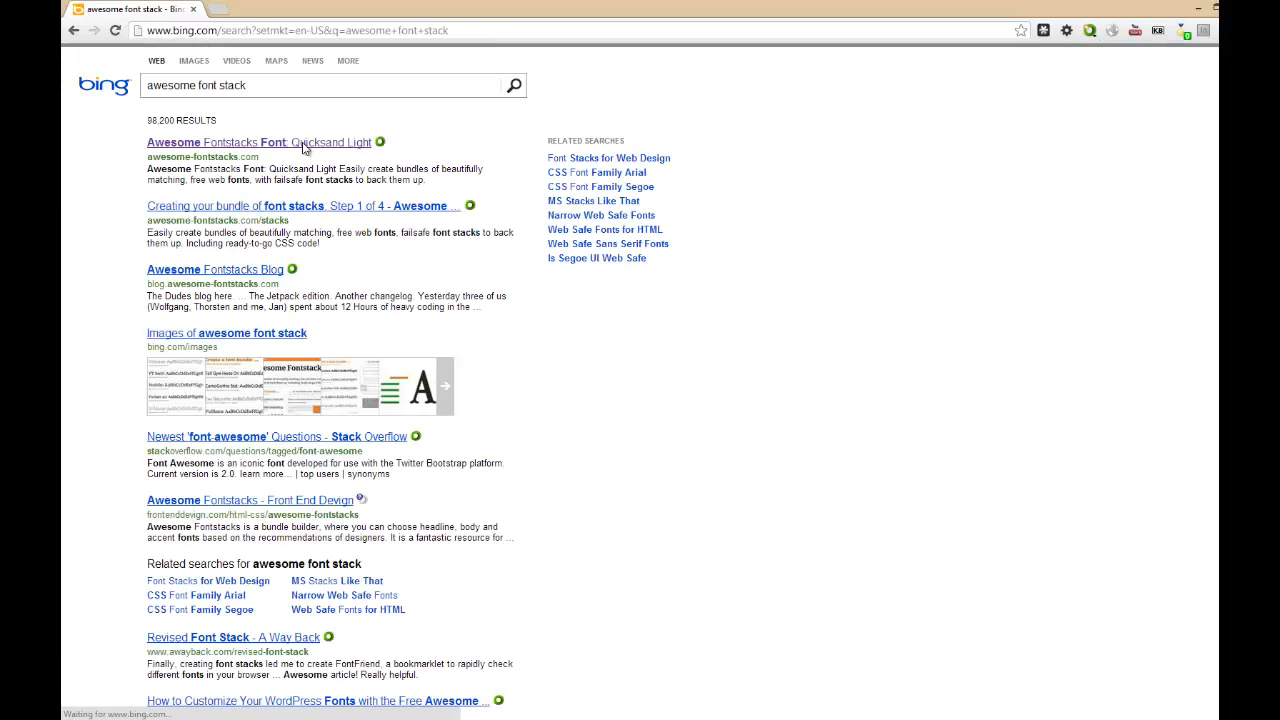
click(303, 147)
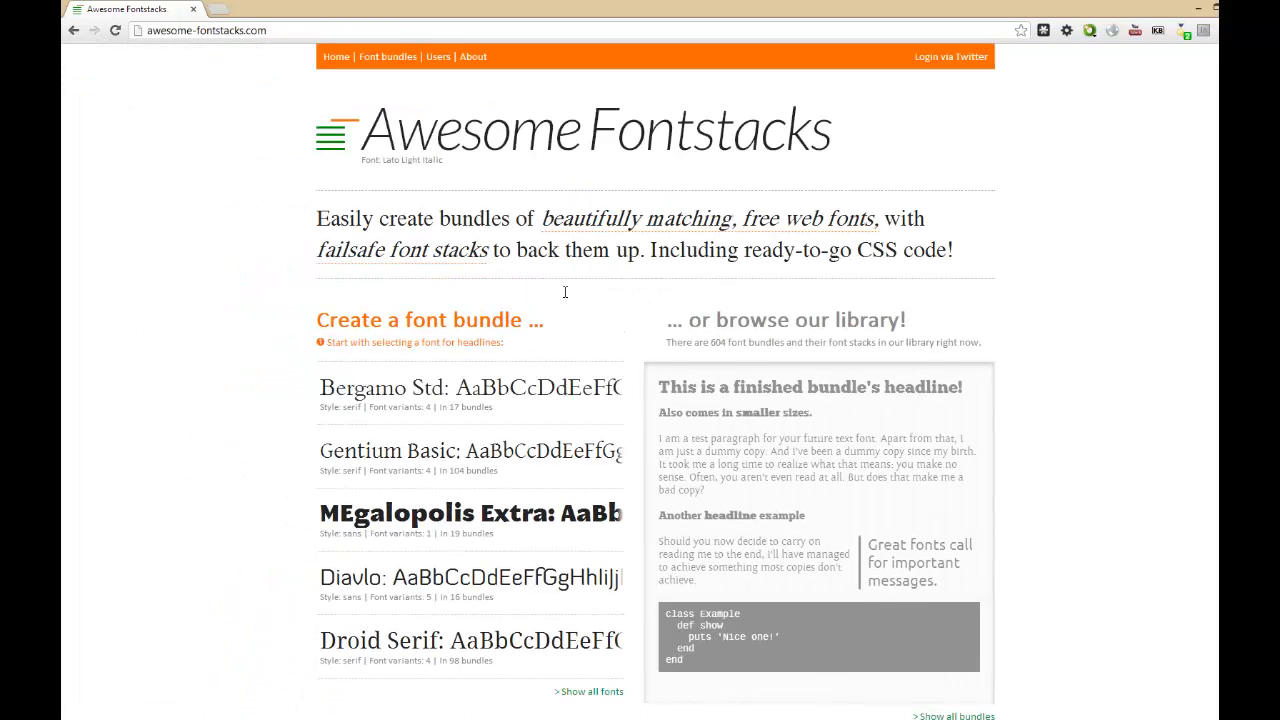
Show all fonts for a new font bundle and exclude sans fonts from the headline choices.
scroll(200, 400, down, 1)
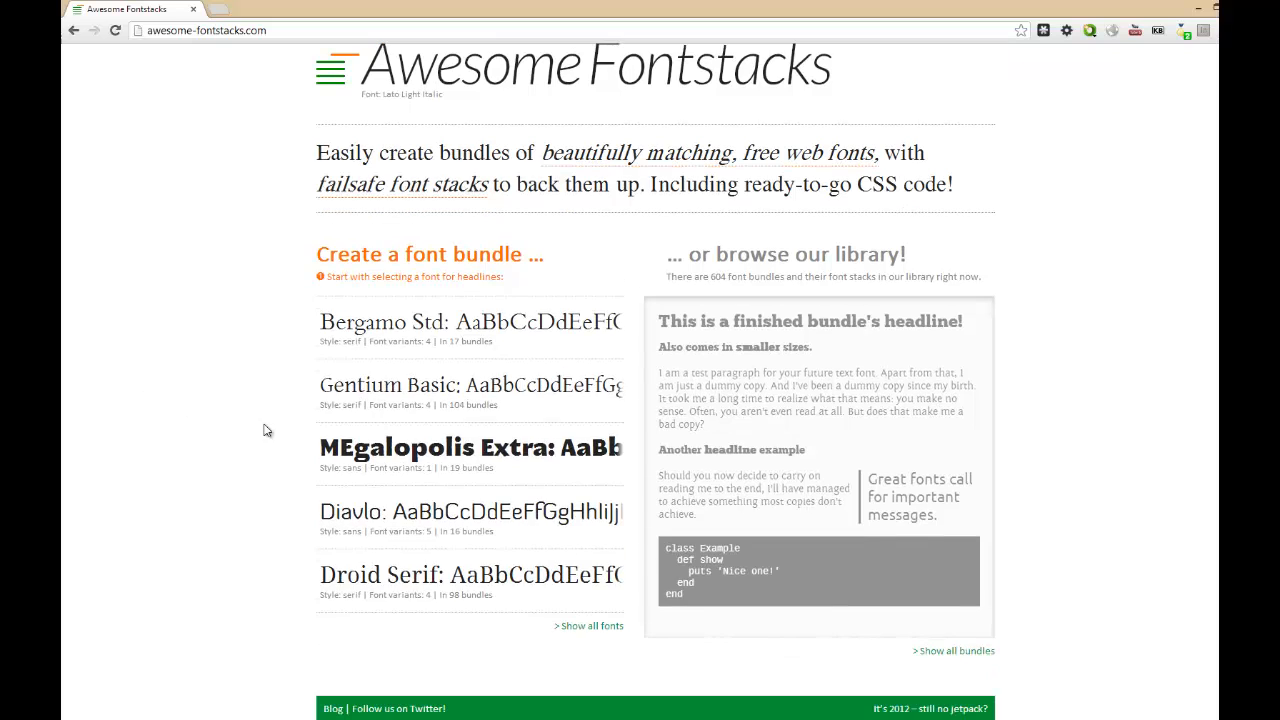
click(578, 625)
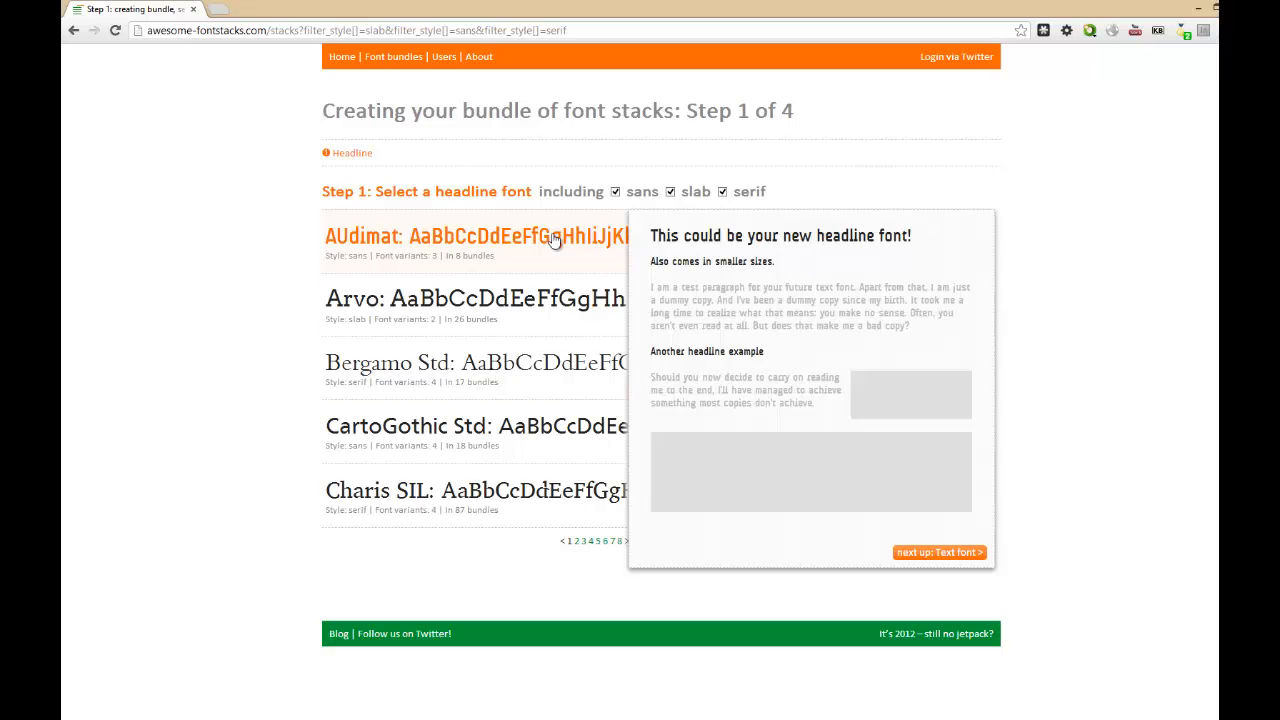
click(615, 192)
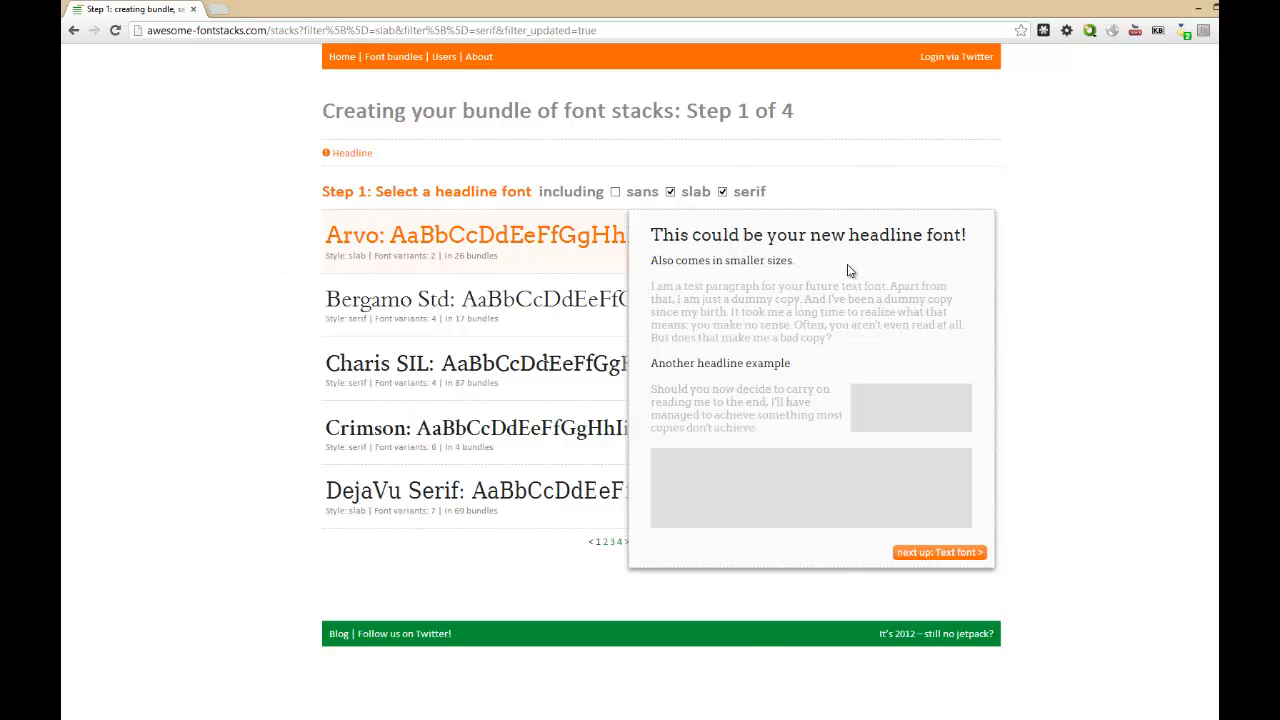
Compare headline fonts such as Bergamo Std, choose Arvo and continue to the text font selection.
drag(660, 236, 975, 269)
click(975, 269)
click(463, 313)
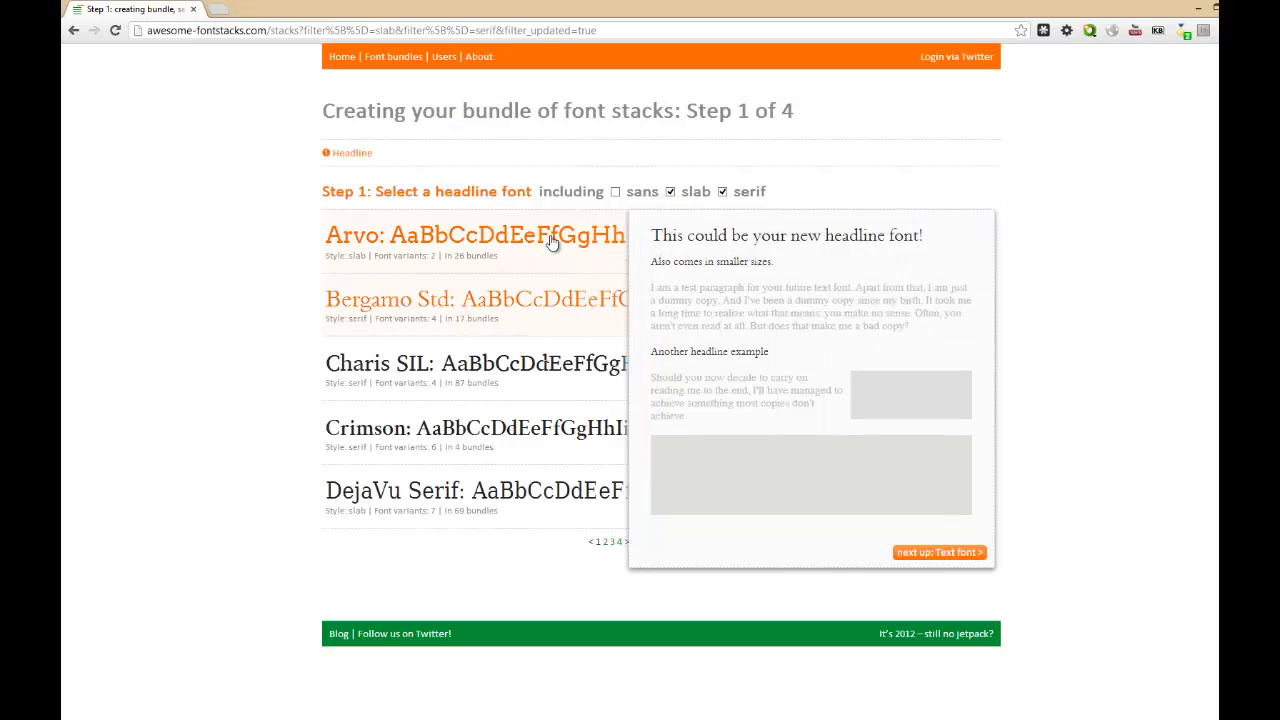
click(520, 390)
click(466, 256)
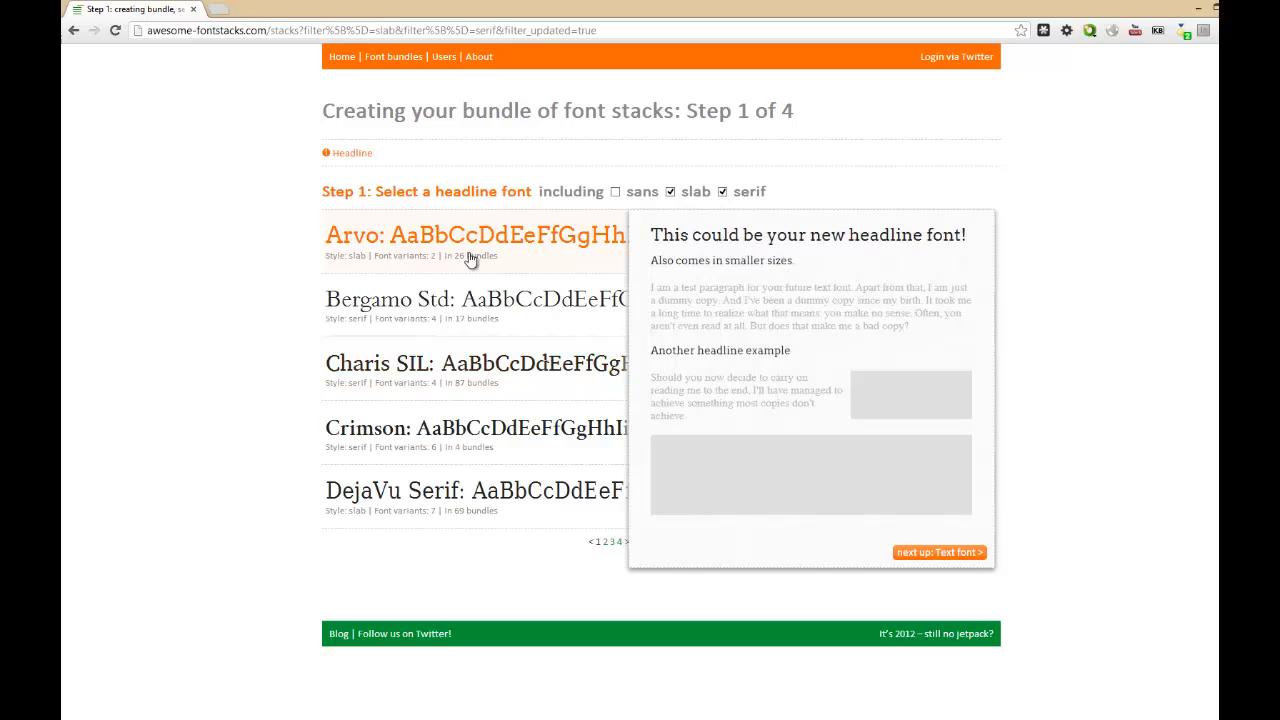
click(924, 556)
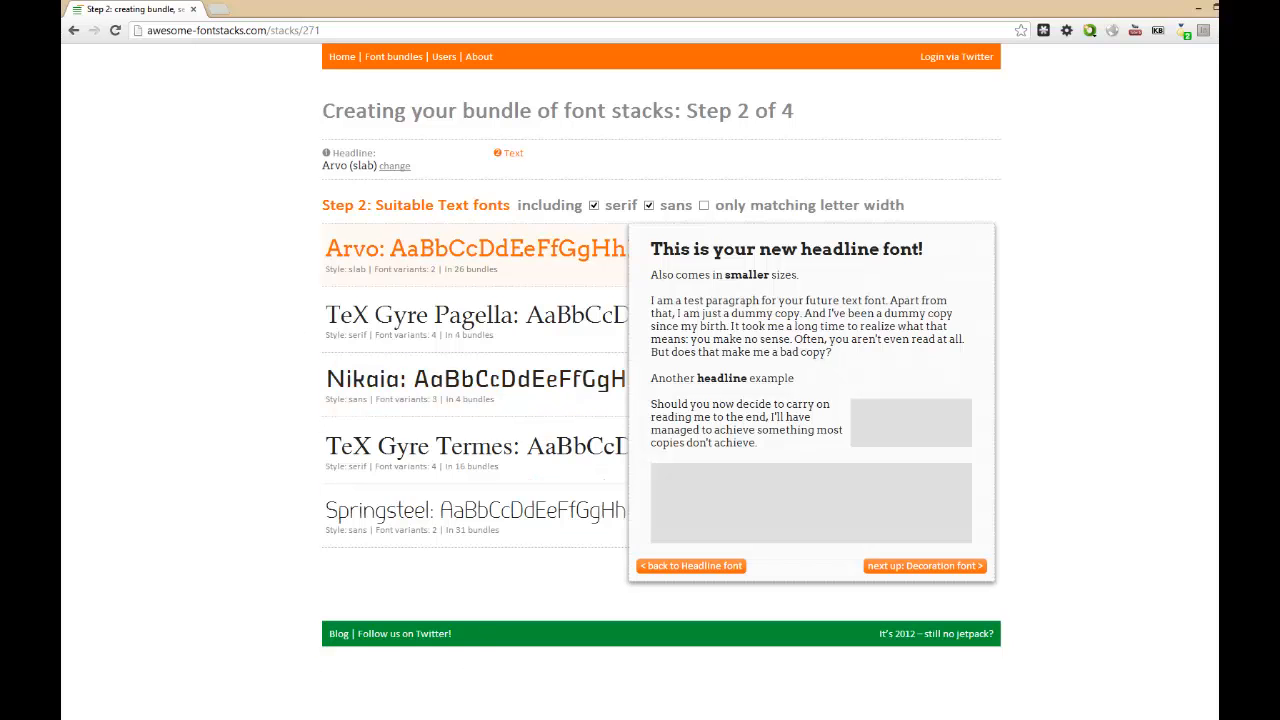
Compare Springsteel and TeX Gyre Termes as text fonts, choose TeX Gyre Termes and continue to the decoration font selection.
key(alt+Tab)
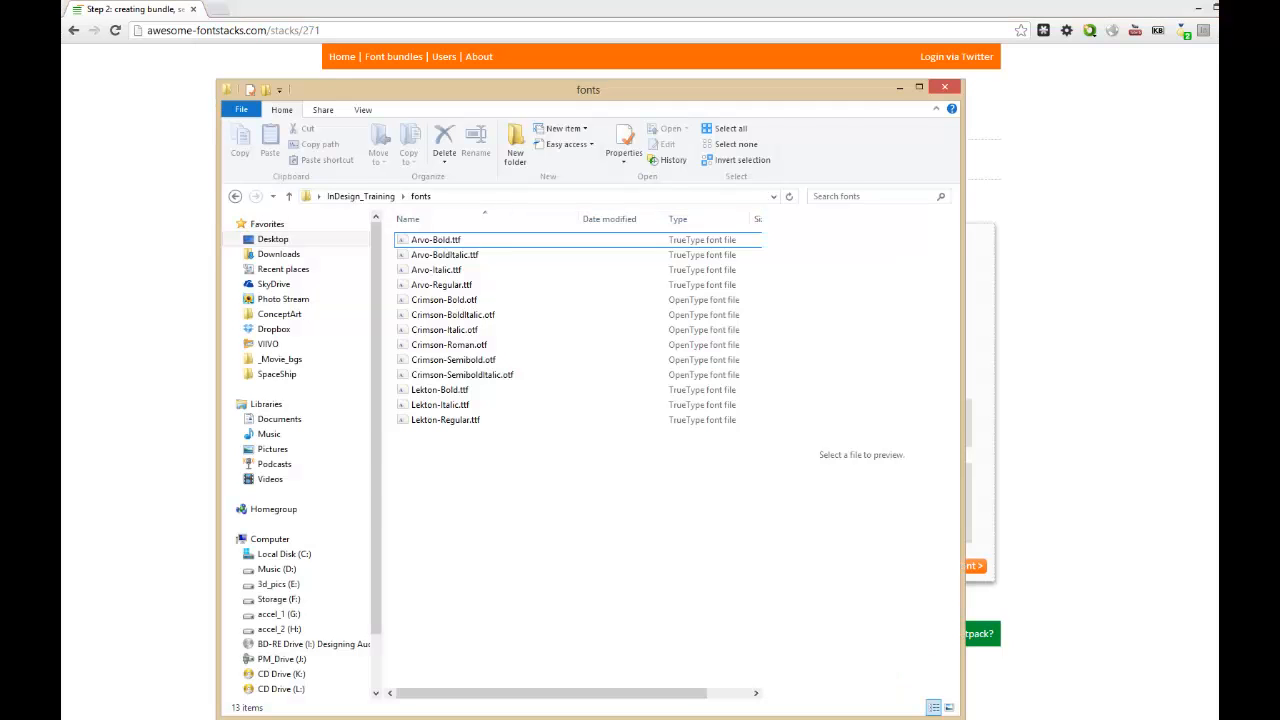
key(alt+Tab)
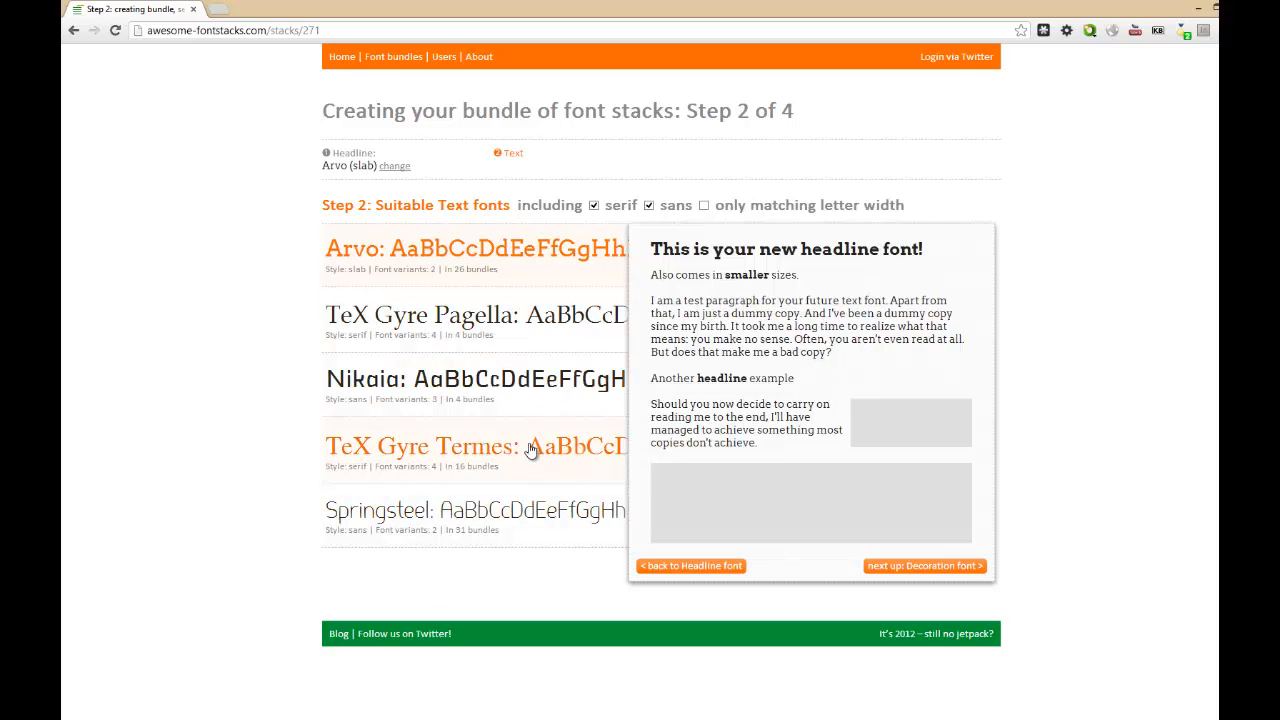
click(490, 515)
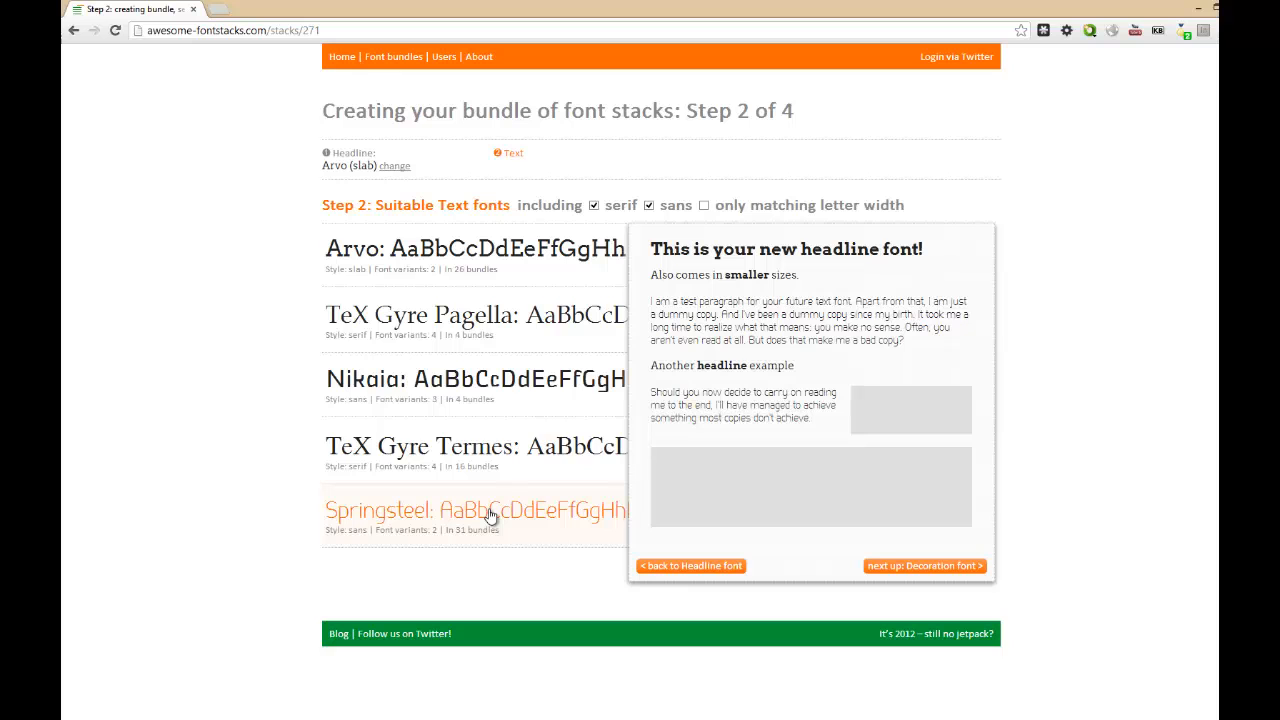
click(502, 480)
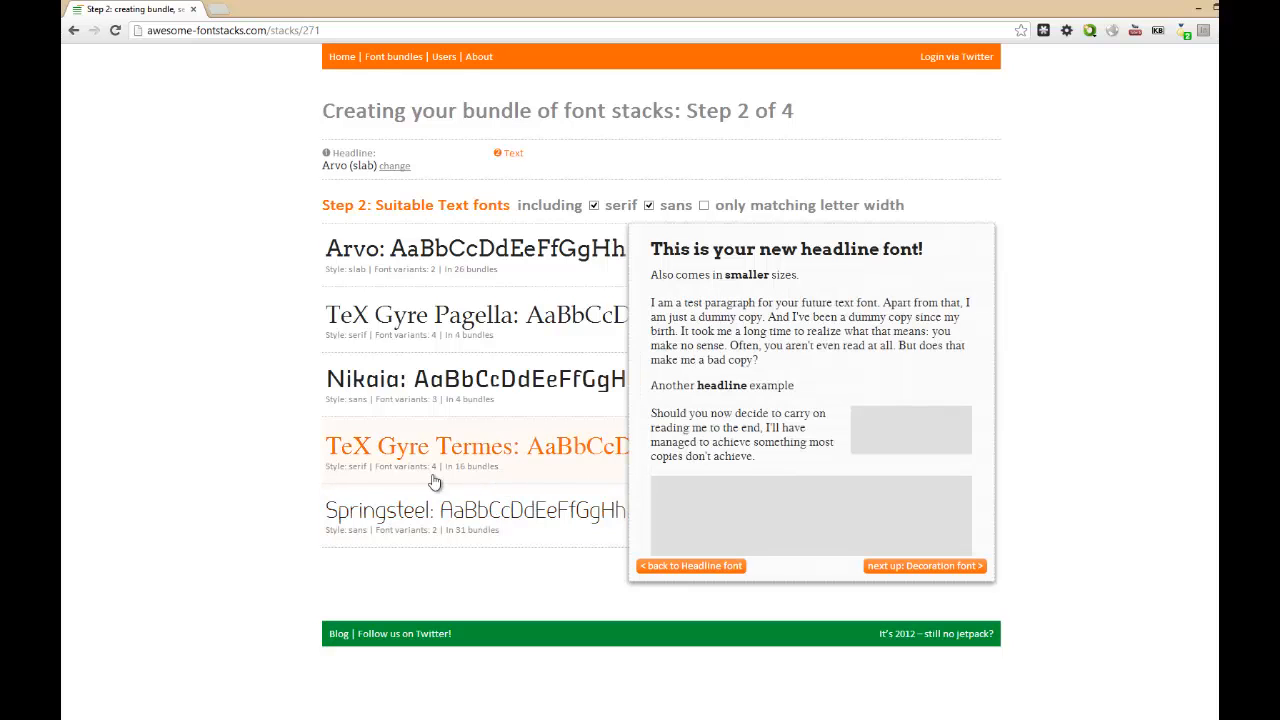
click(876, 566)
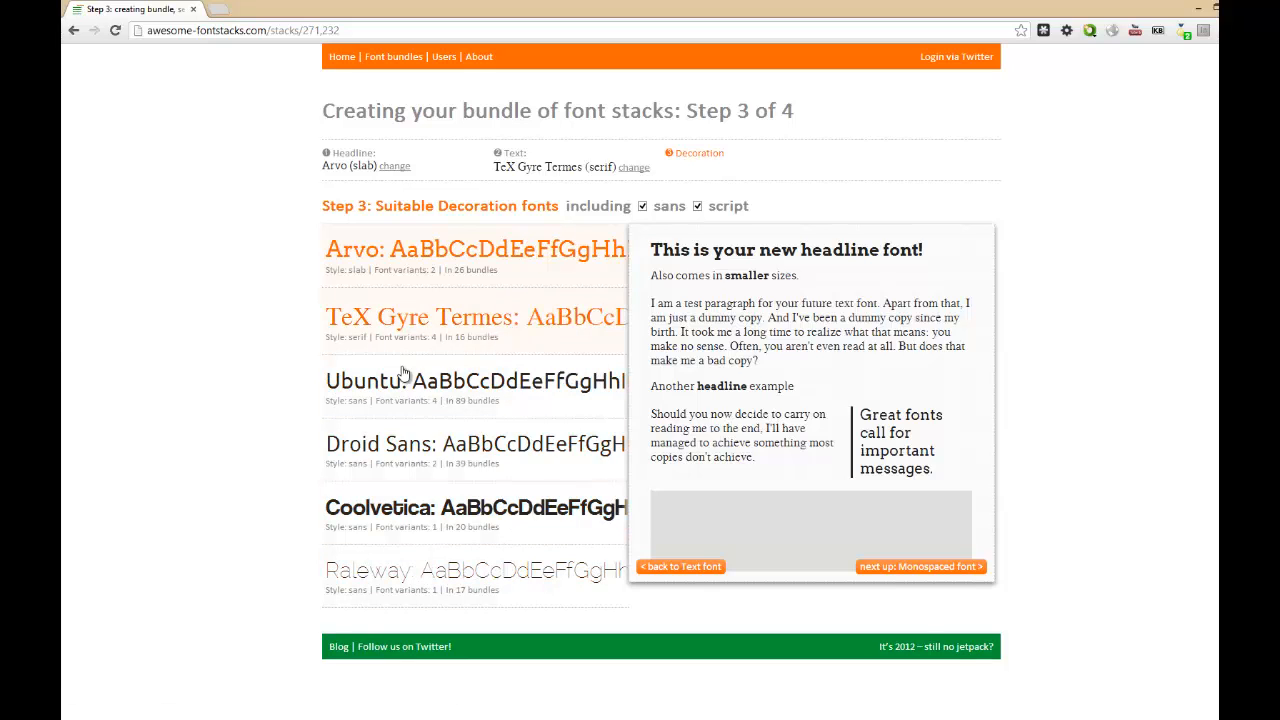
Choose Ubuntu as the decoration font, check it in the preview and continue to the monospaced font selection.
click(430, 396)
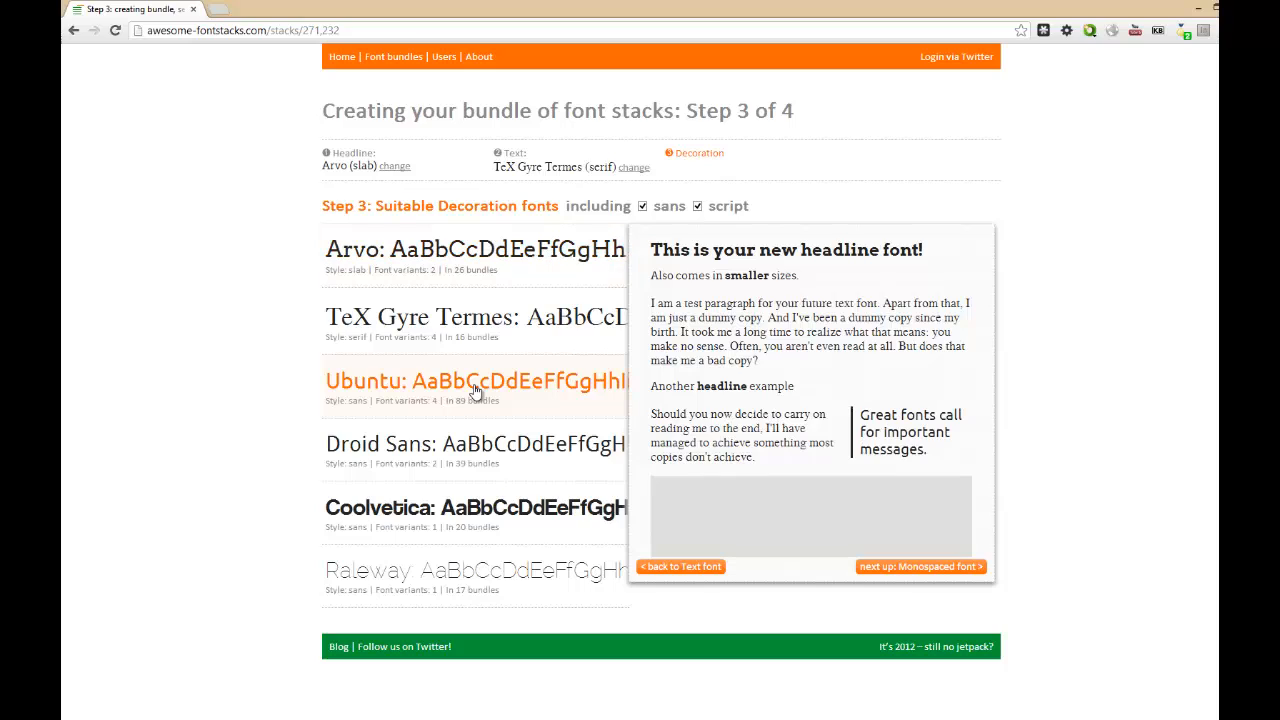
drag(859, 416, 886, 433)
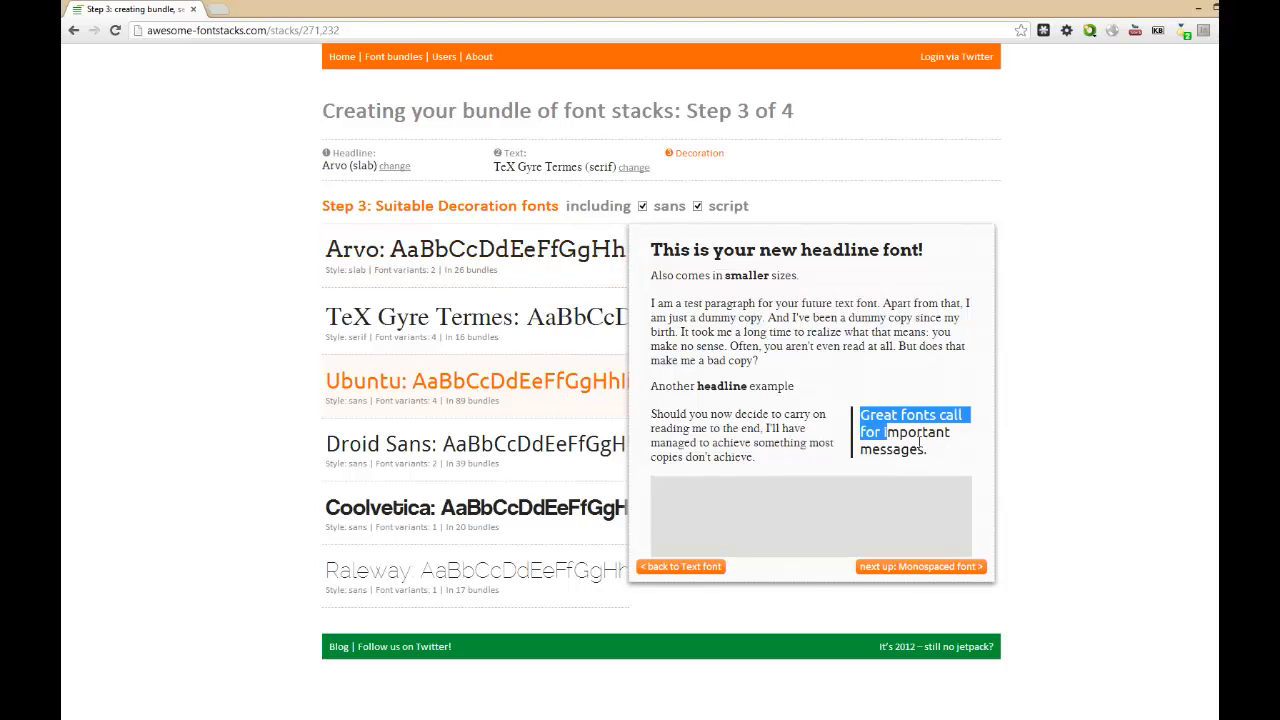
click(868, 428)
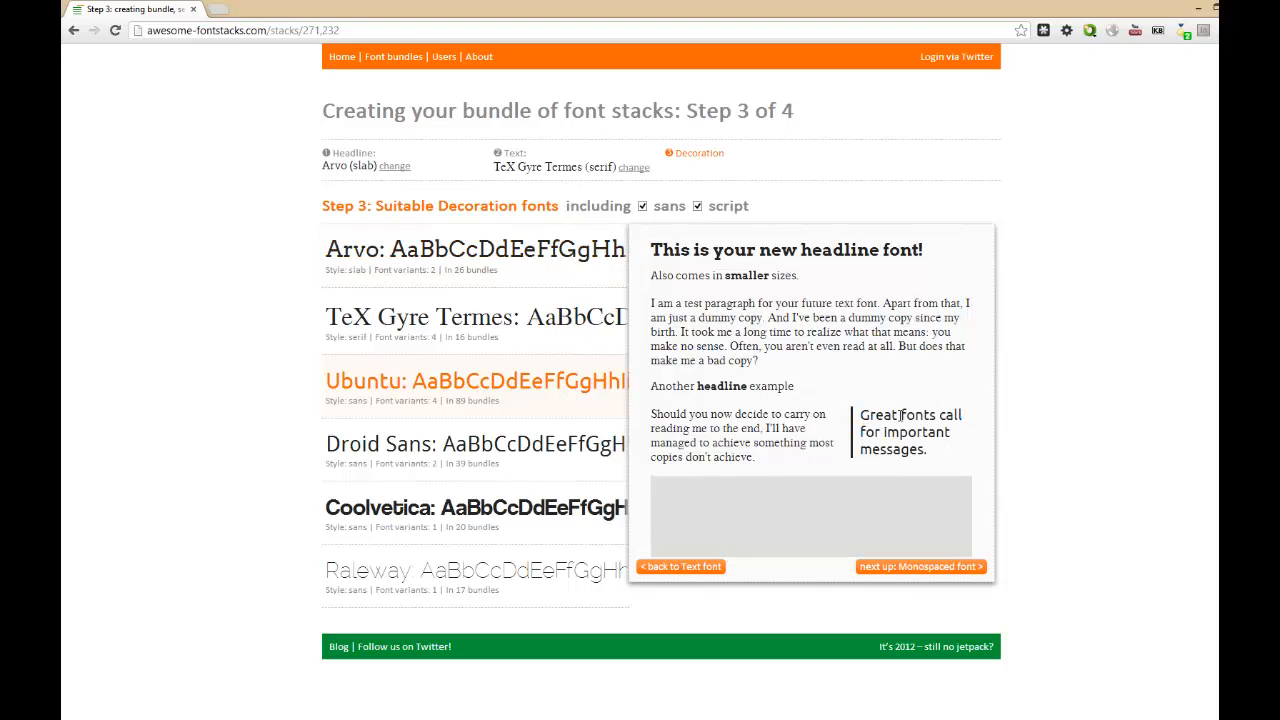
click(930, 565)
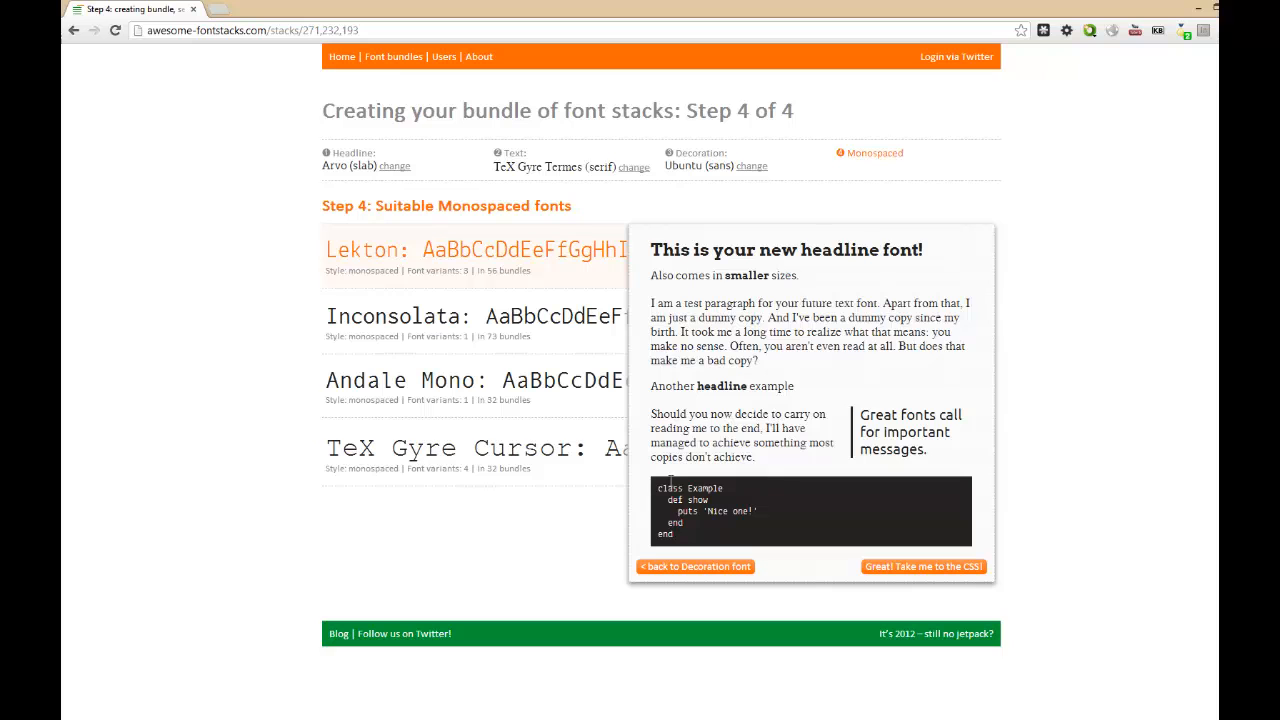
Check the code sample in the preview, keep Lekton as the monospaced font and finish the font bundle.
drag(658, 487, 673, 535)
click(776, 521)
click(866, 568)
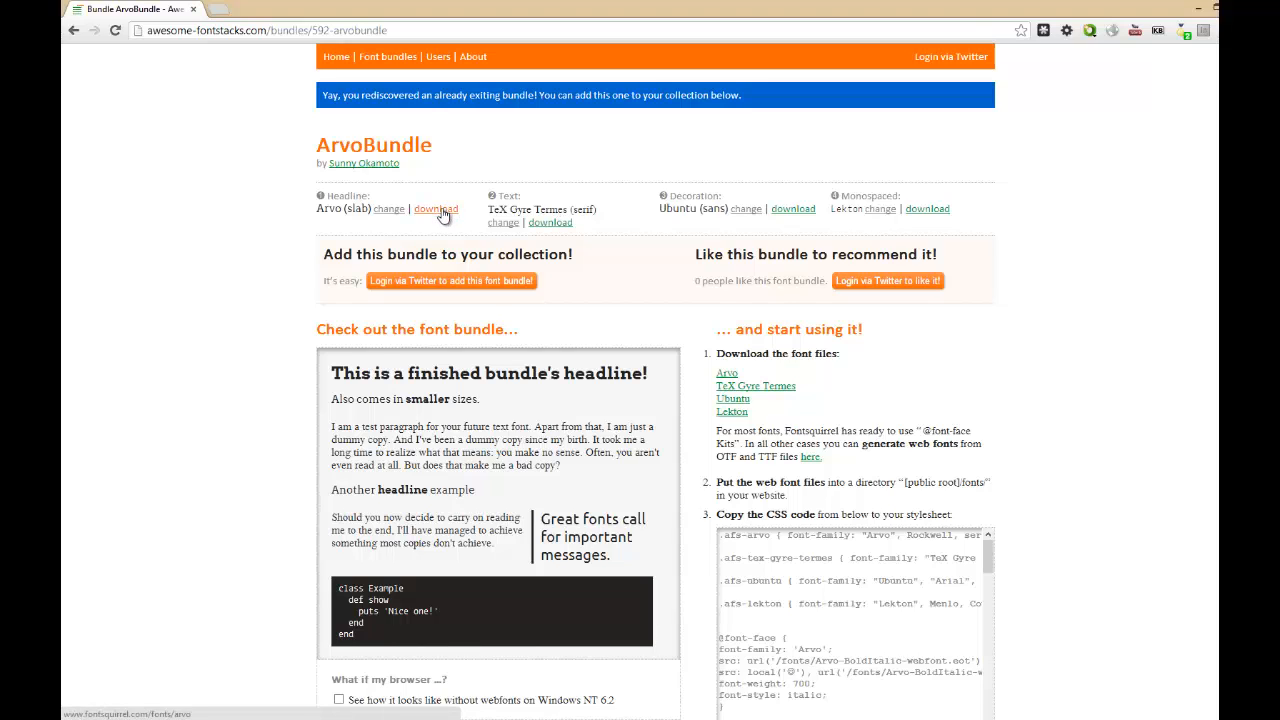
Open the download pages for Arvo, TeX Gyre Termes, Ubuntu and Lekton in separate new browser tabs.
right_click(443, 215)
click(458, 222)
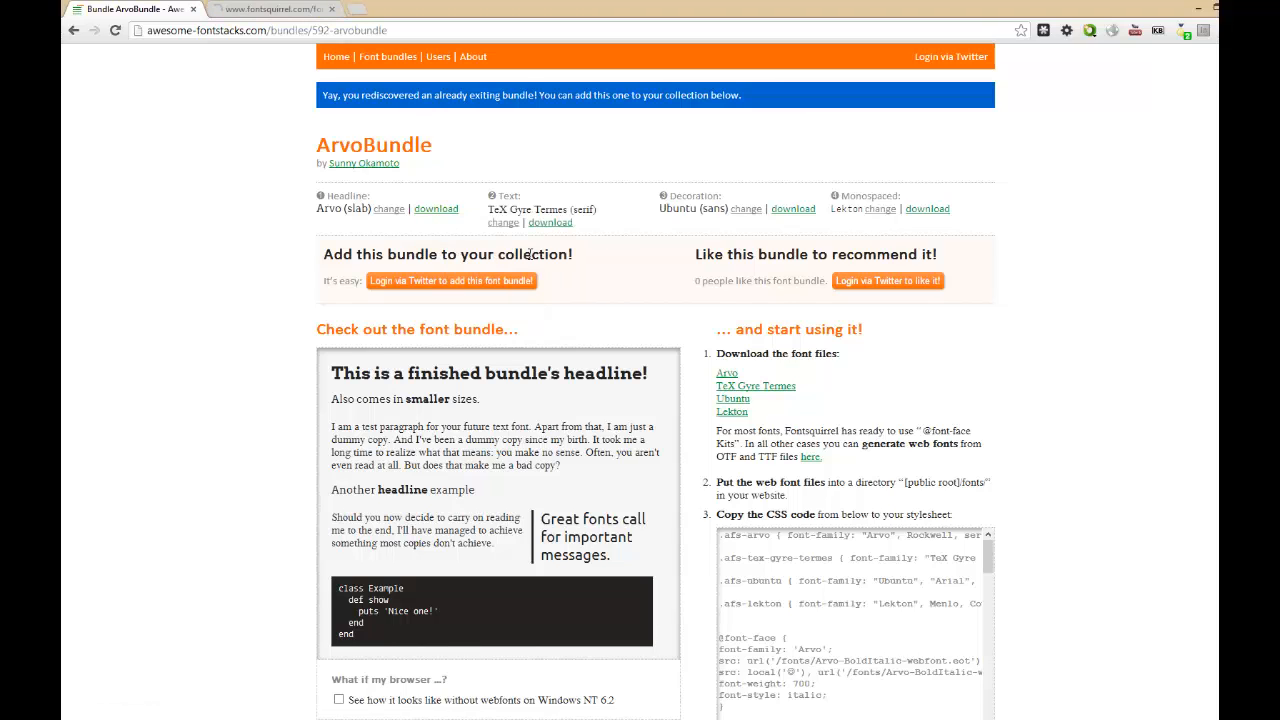
right_click(565, 230)
click(580, 232)
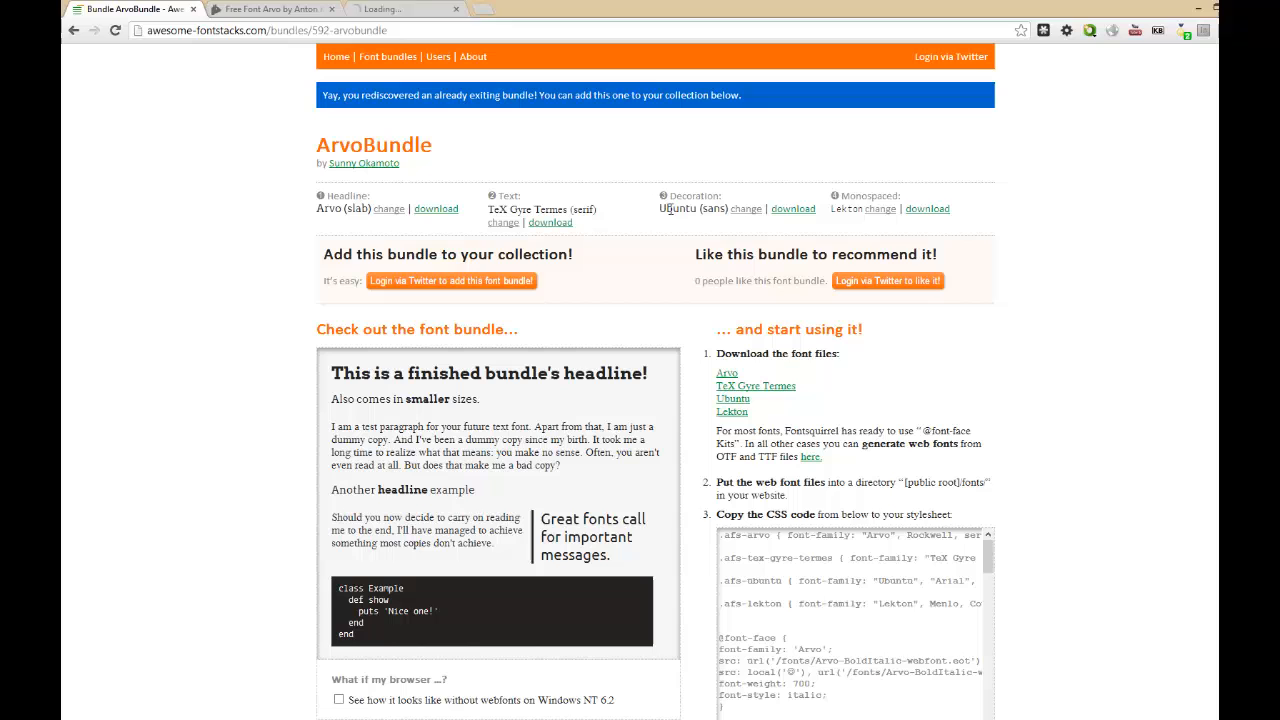
right_click(806, 209)
click(826, 214)
right_click(918, 209)
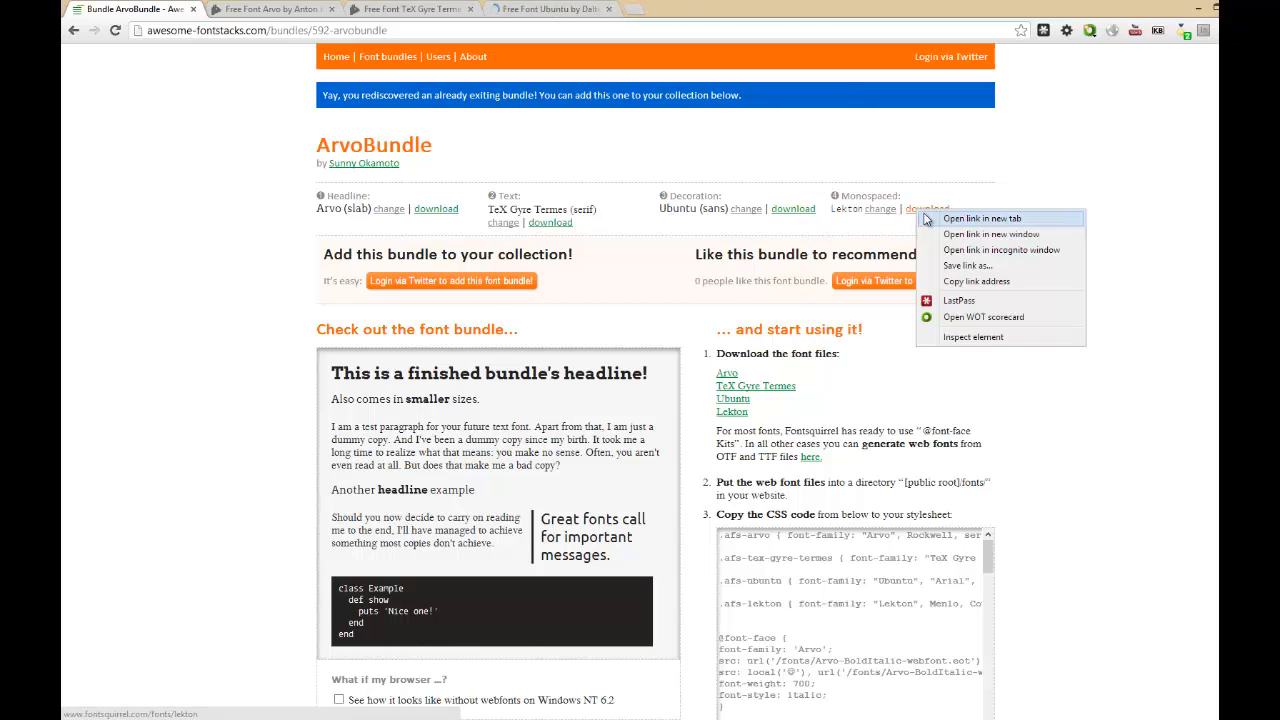
click(935, 214)
Review the Font Squirrel pages for Arvo, TeX Gyre Termes, Ubuntu and Lekton.
click(270, 9)
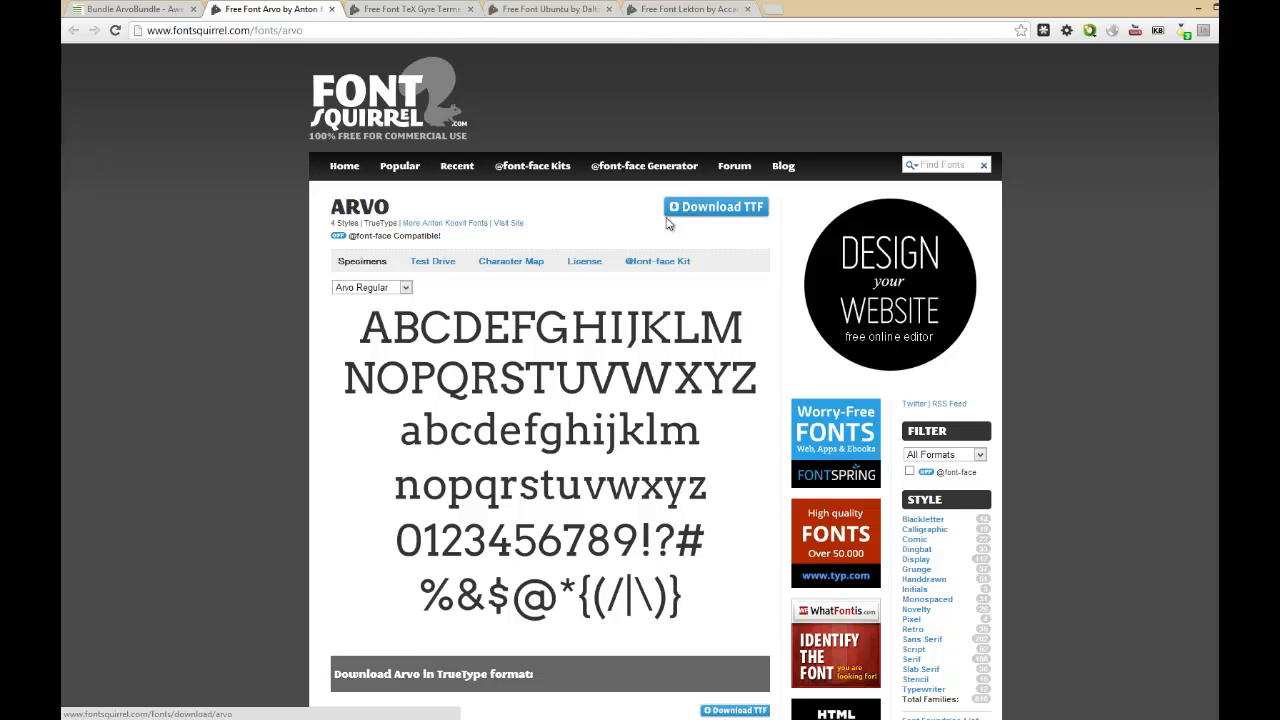
click(401, 14)
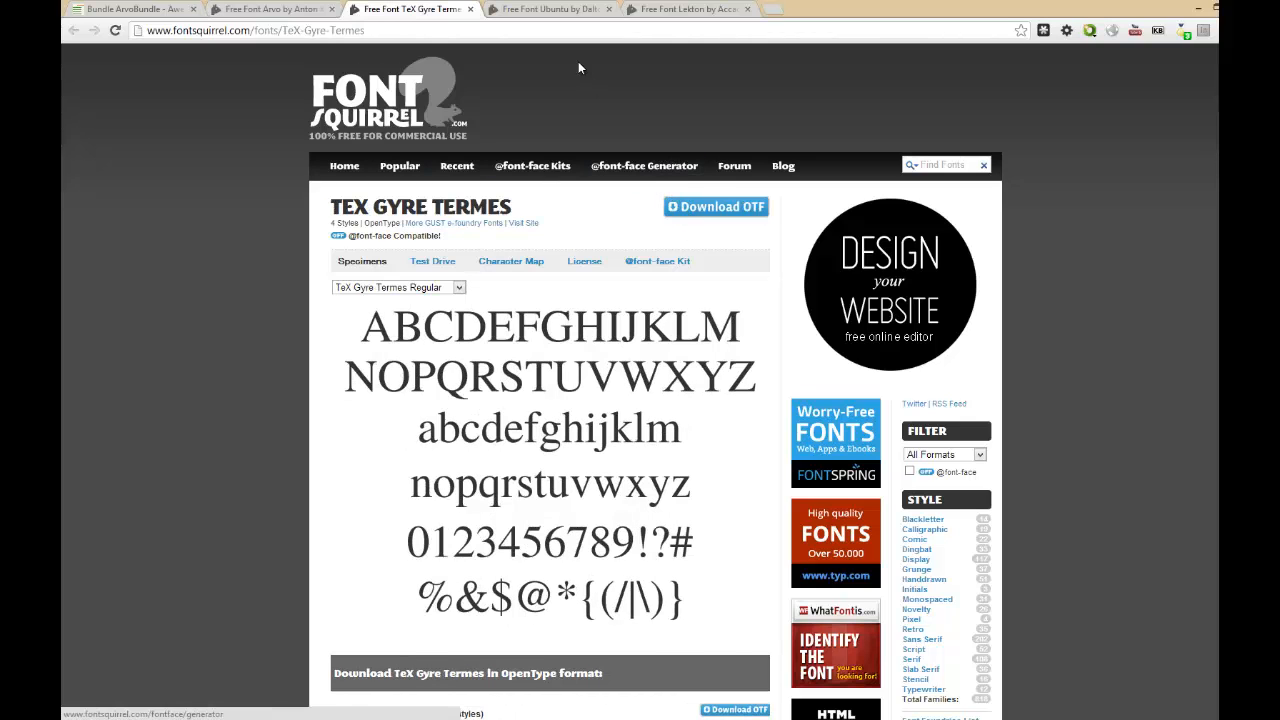
click(552, 10)
click(668, 10)
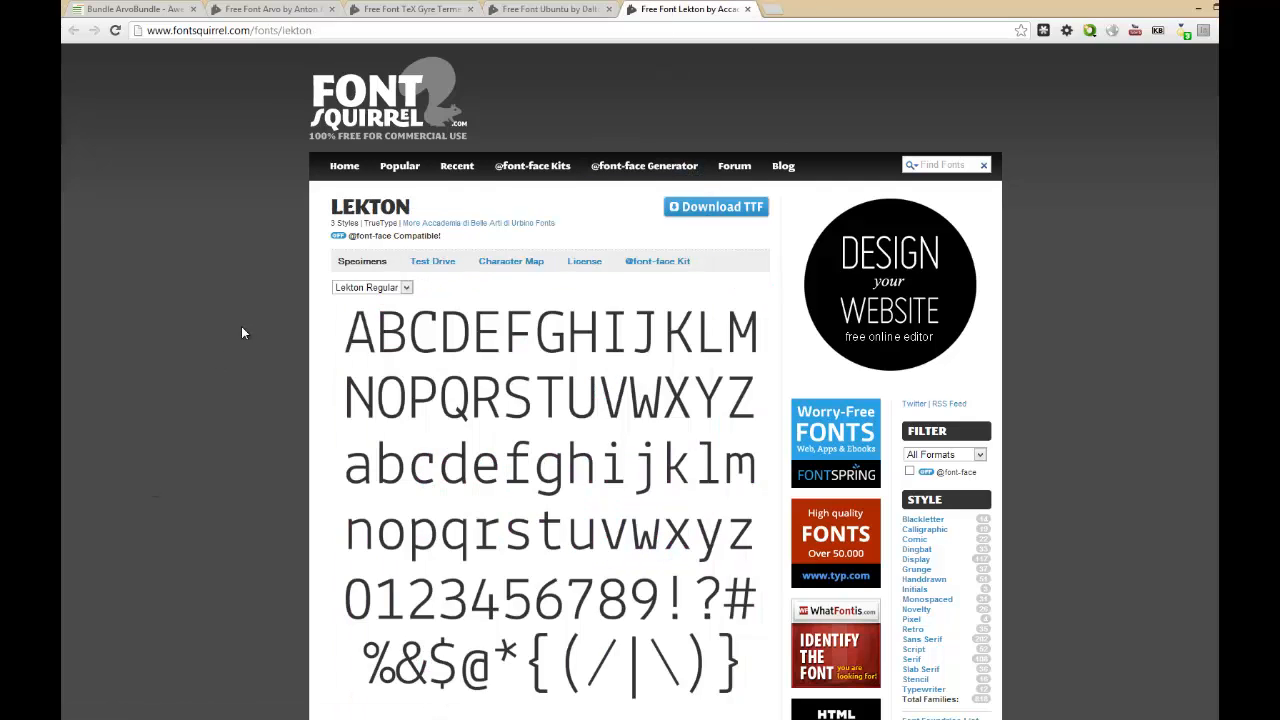
scroll(240, 334, down, 4)
scroll(237, 335, up, 3)
scroll(615, 203, up, 1)
Switch to File Explorer to examine the font files in the InDesign_Training fonts folder, and return to the browser.
key(alt+Tab)
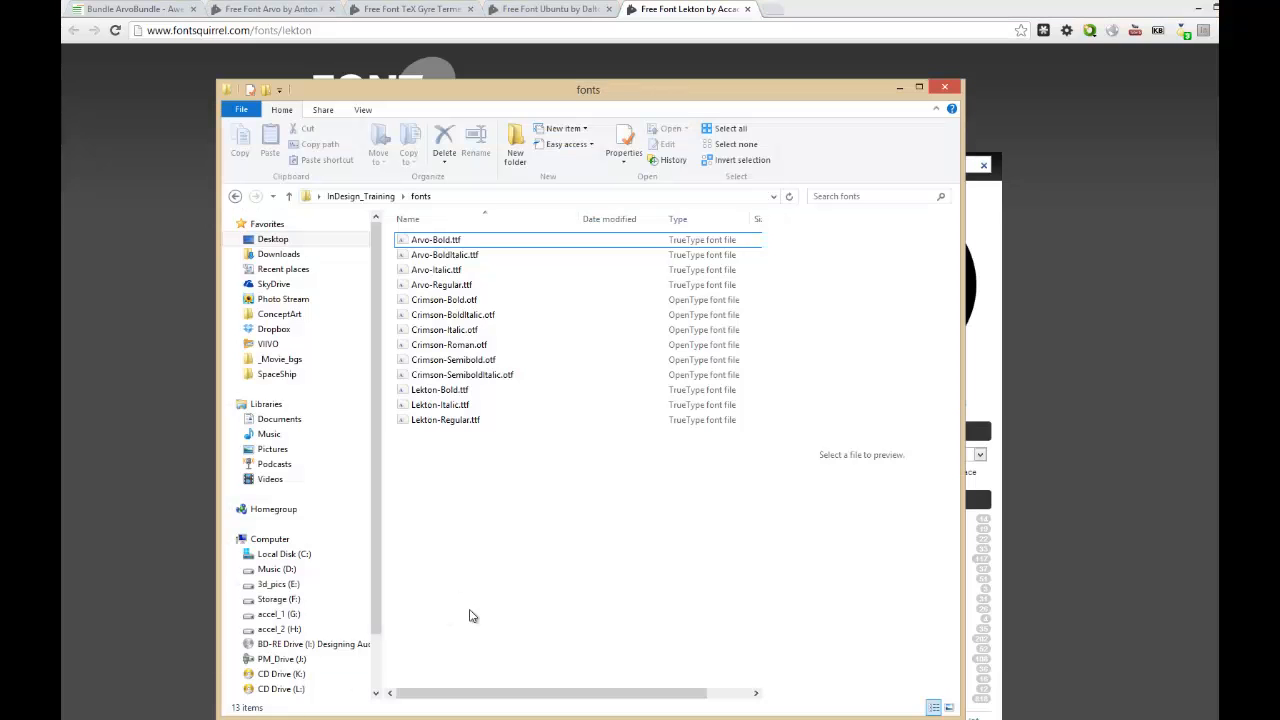
drag(479, 525, 436, 237)
click(435, 505)
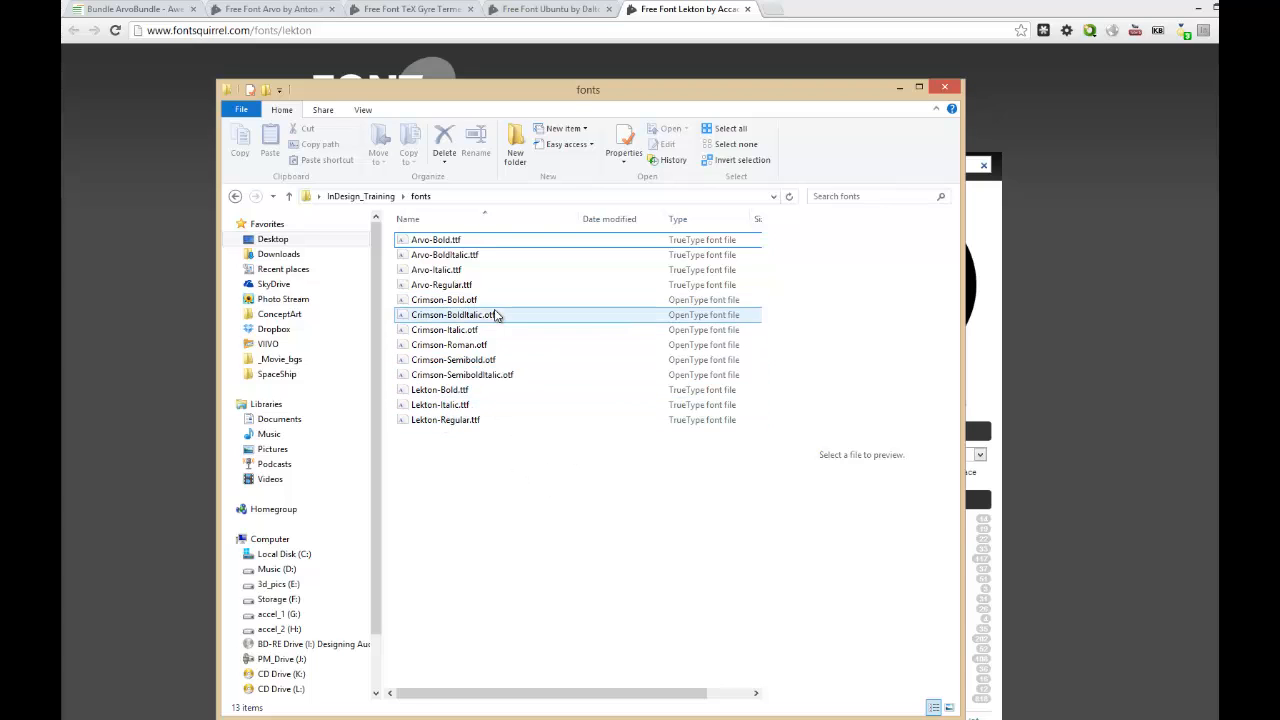
click(1022, 350)
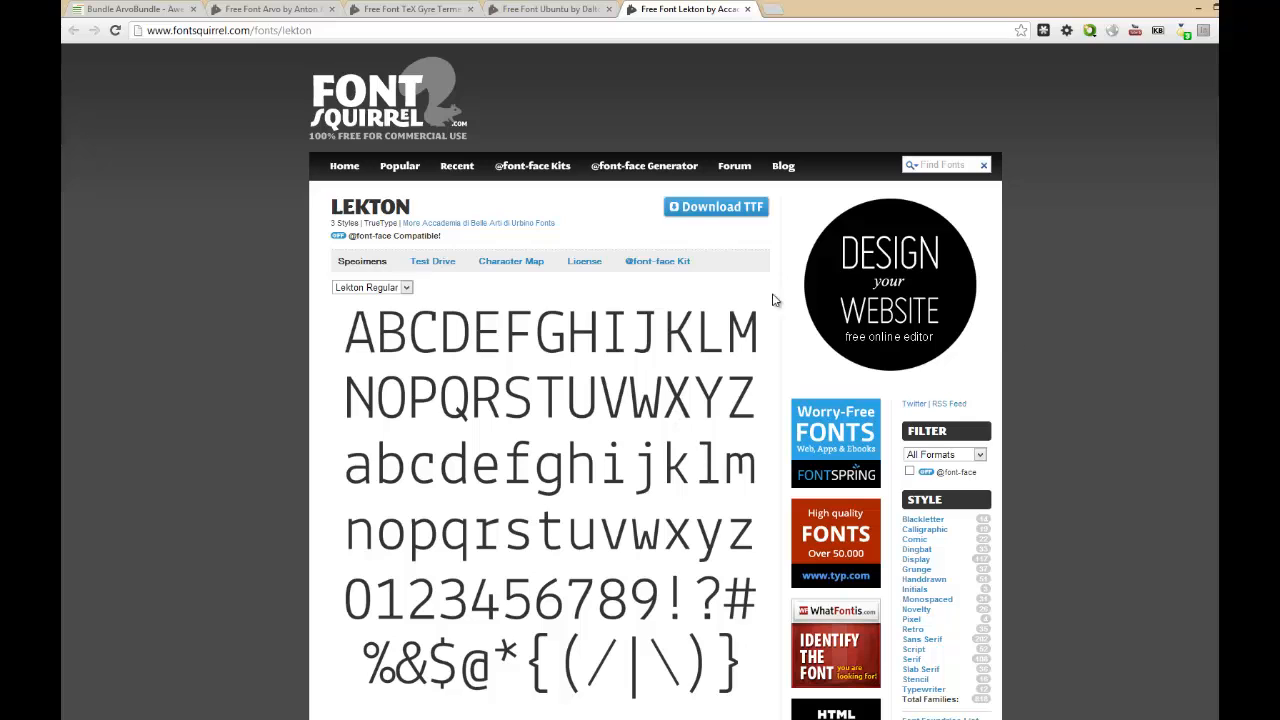
Filter the Font Squirrel catalogue to OpenType Only and open the Serif style list.
scroll(939, 491, down, 2)
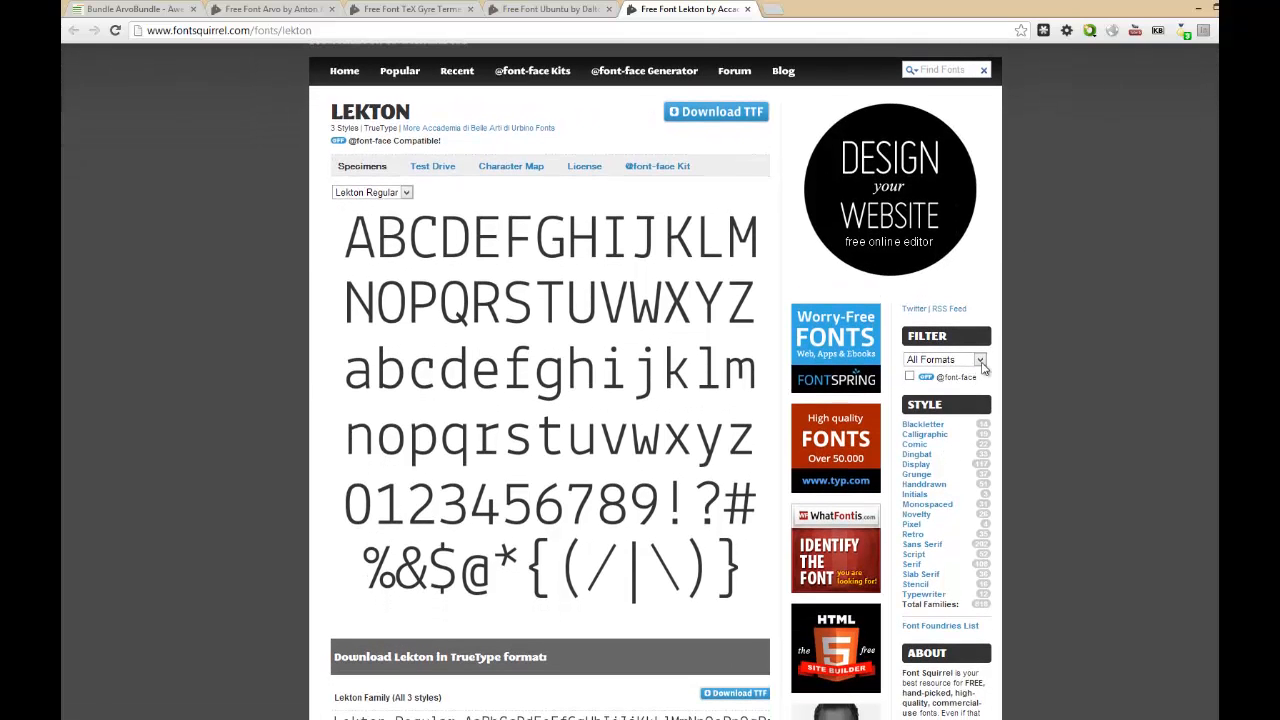
click(978, 362)
click(938, 385)
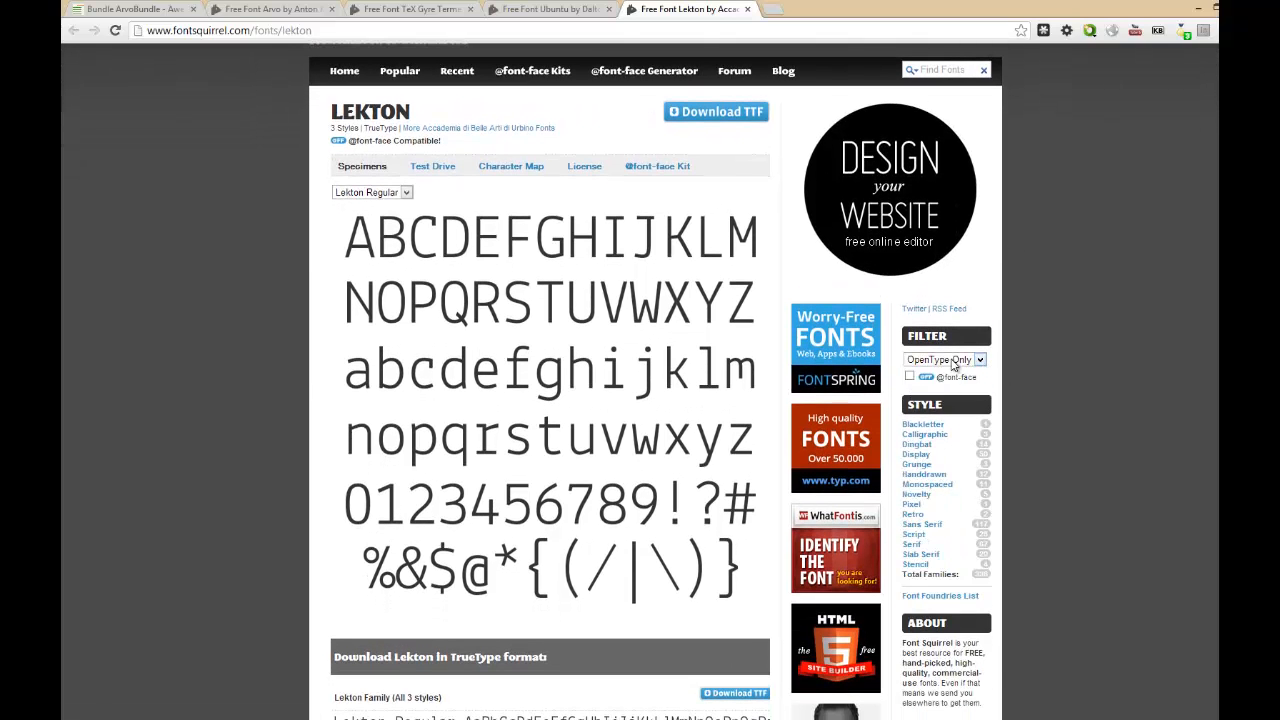
scroll(1075, 538, down, 1)
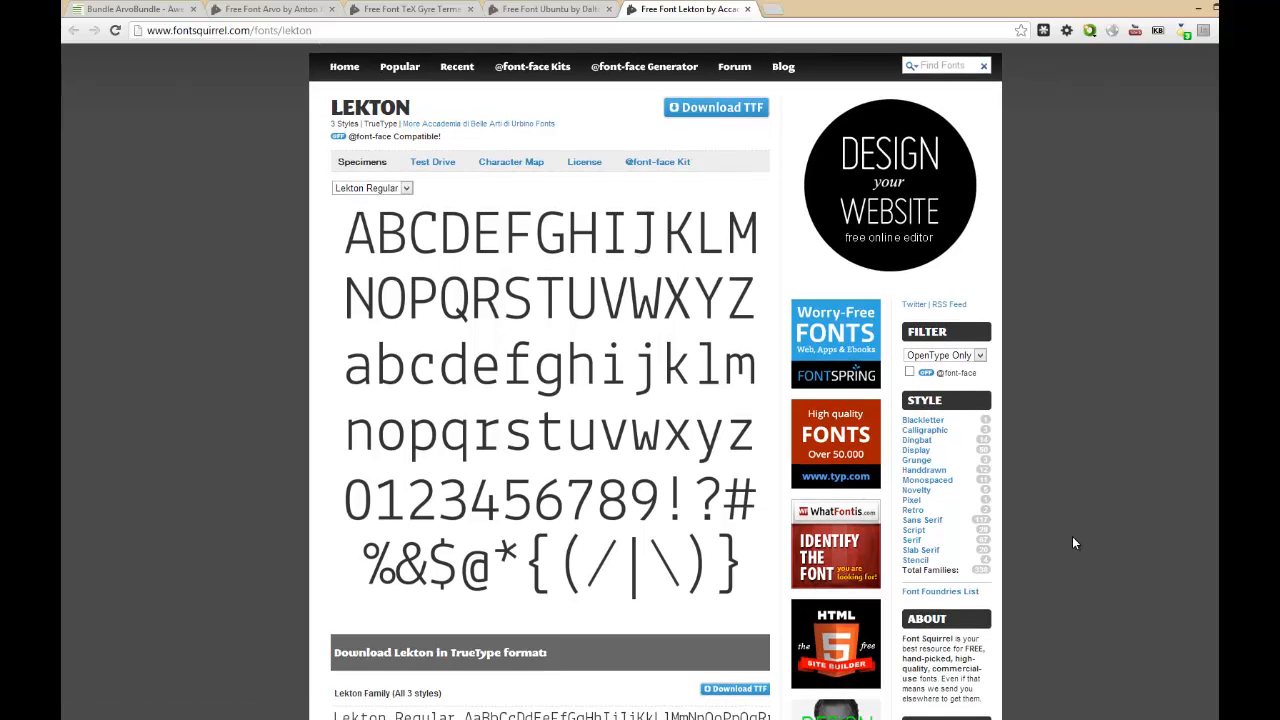
scroll(924, 530, down, 1)
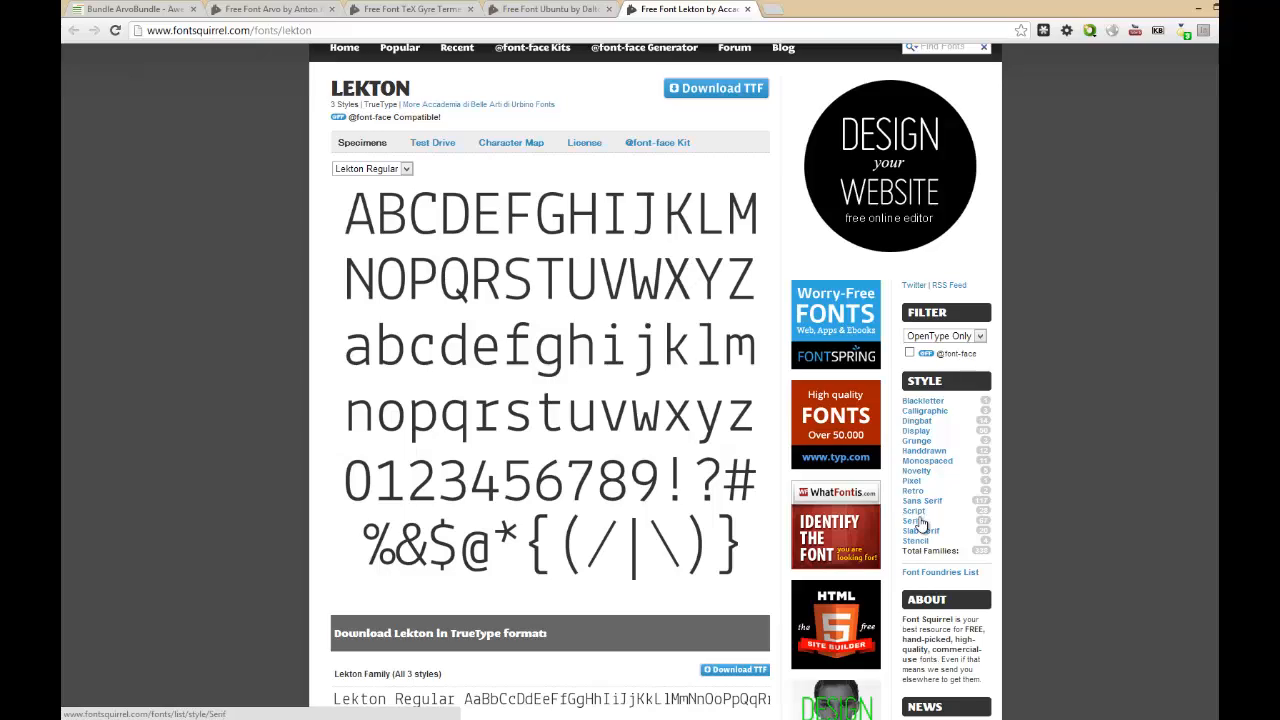
click(912, 522)
Browse the serif font list and examine how many styles Crimson and the other families offer.
scroll(257, 380, down, 3)
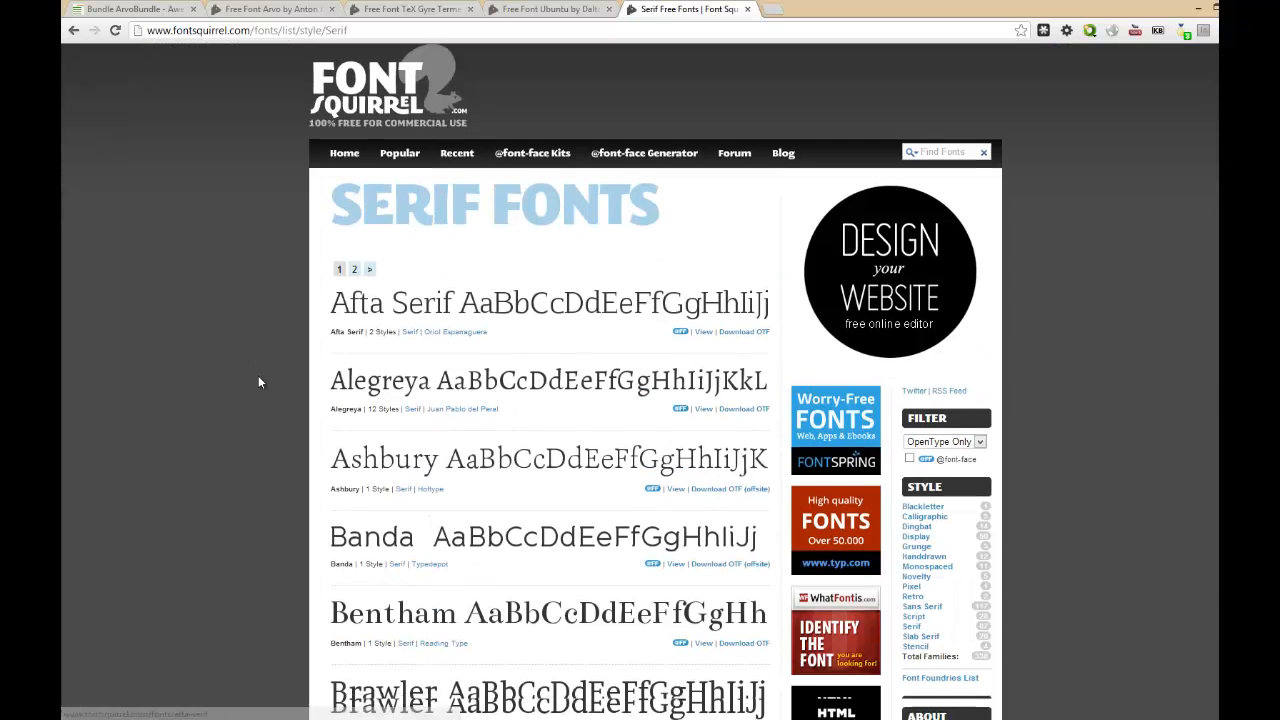
scroll(395, 392, down, 3)
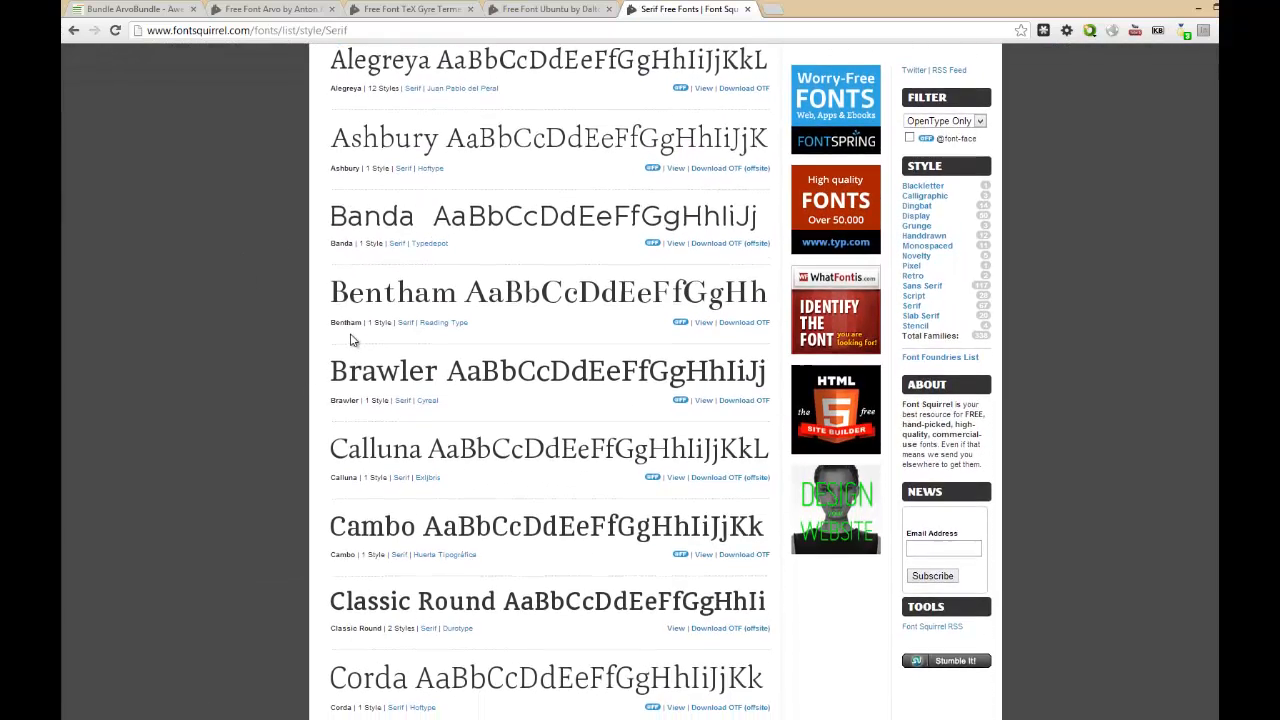
scroll(209, 370, down, 3)
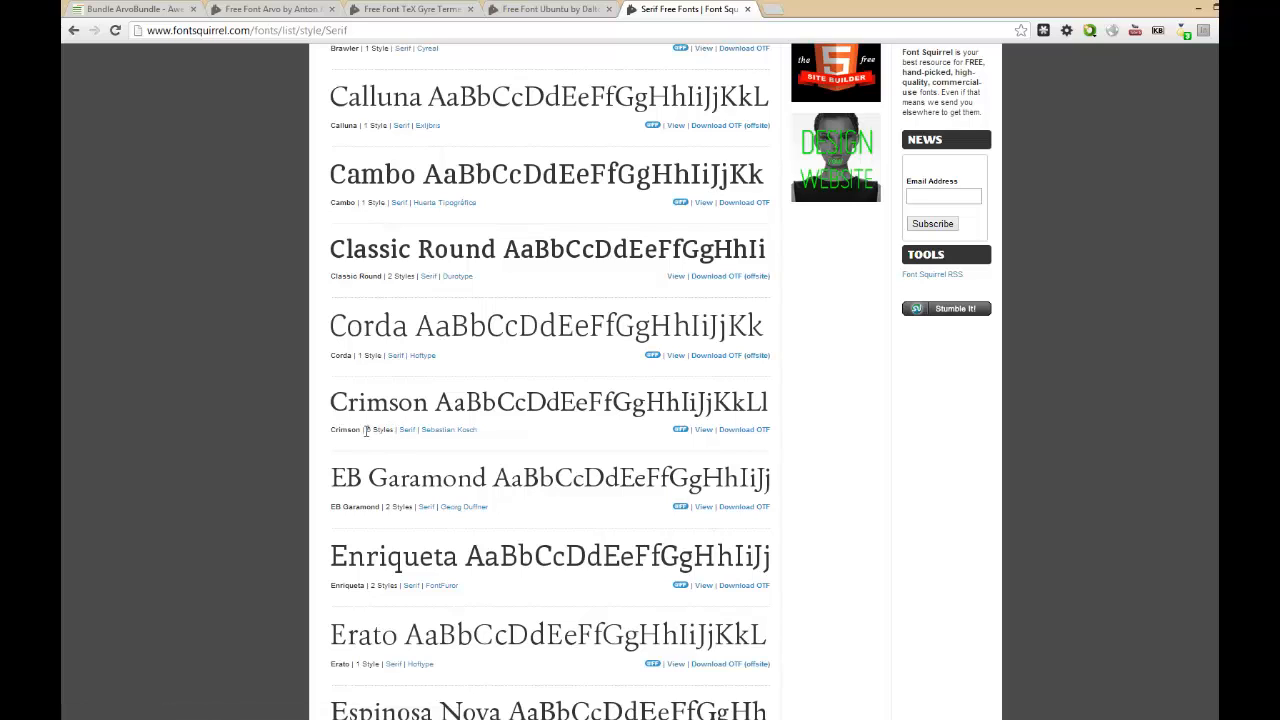
drag(364, 431, 393, 433)
click(393, 433)
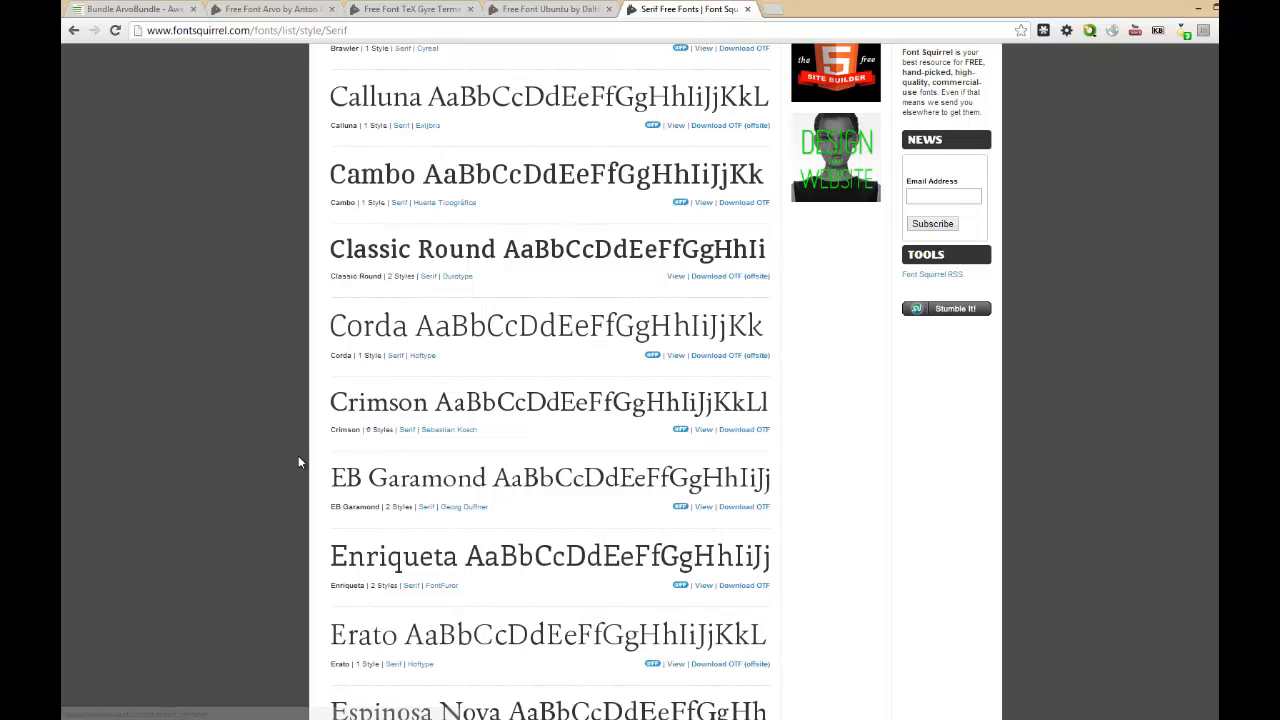
scroll(270, 460, down, 2)
scroll(268, 463, down, 4)
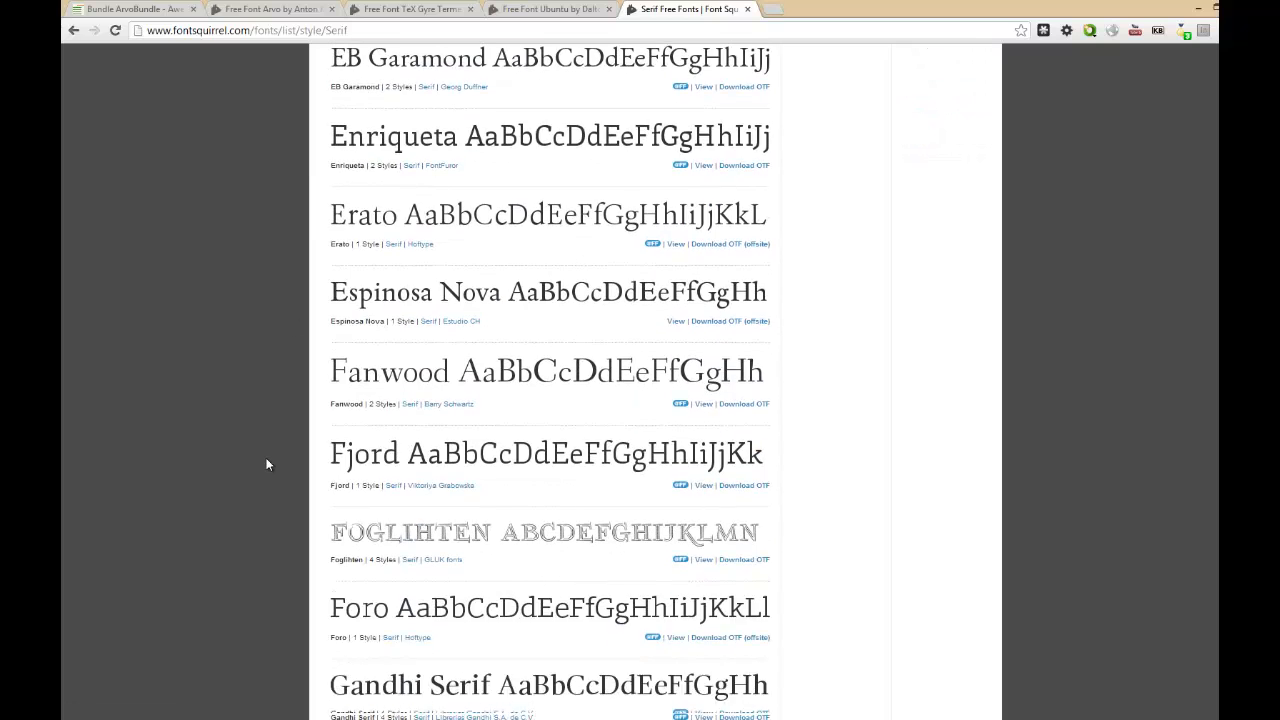
scroll(266, 463, up, 1)
scroll(267, 463, up, 9)
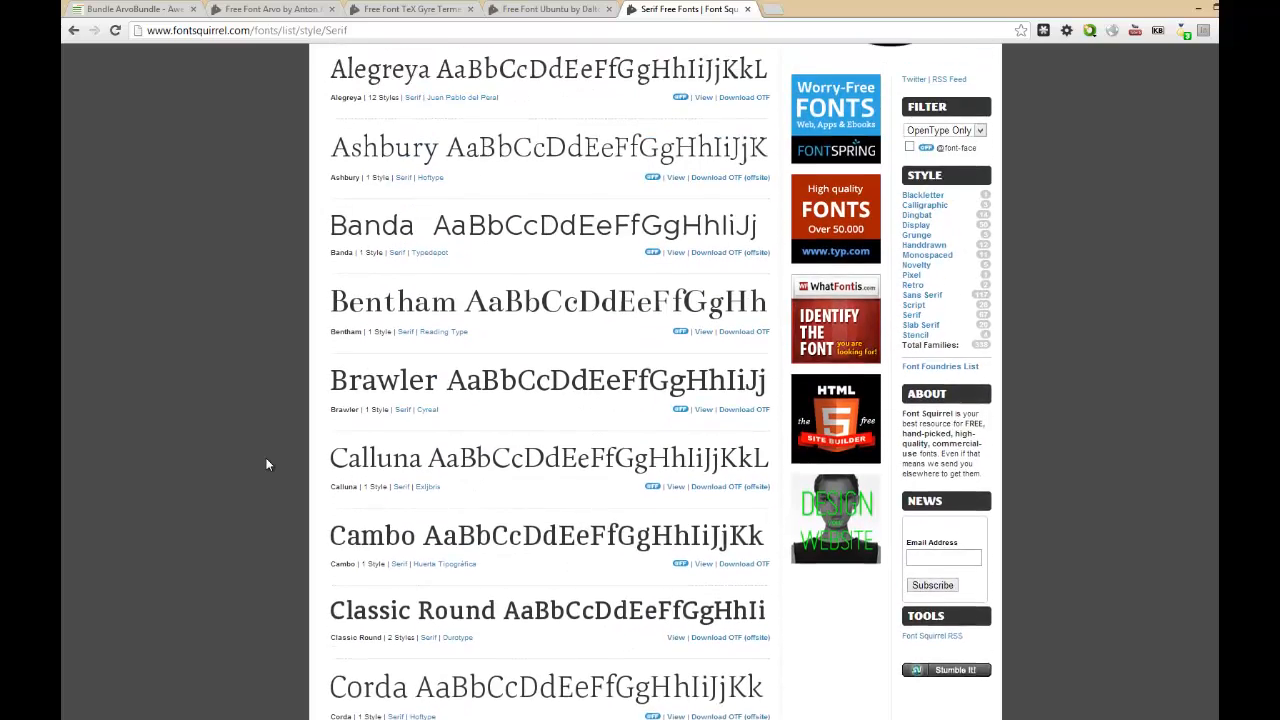
scroll(267, 463, up, 2)
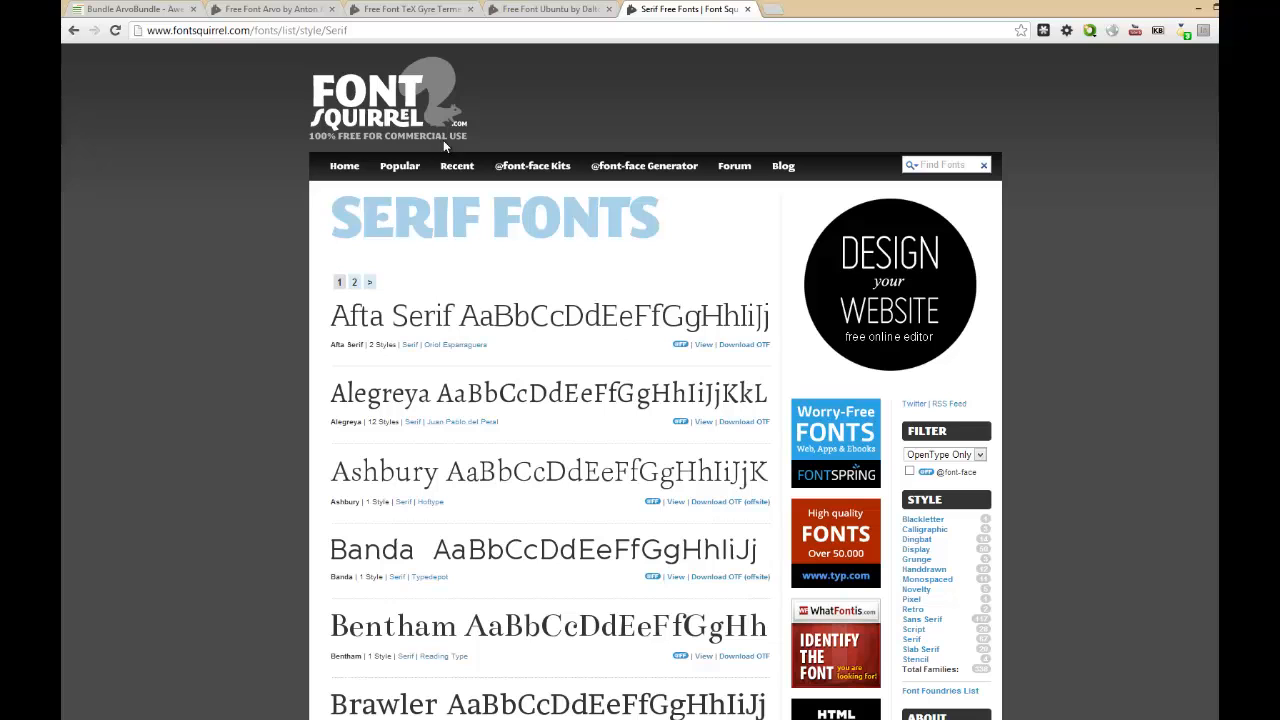
scroll(274, 374, down, 2)
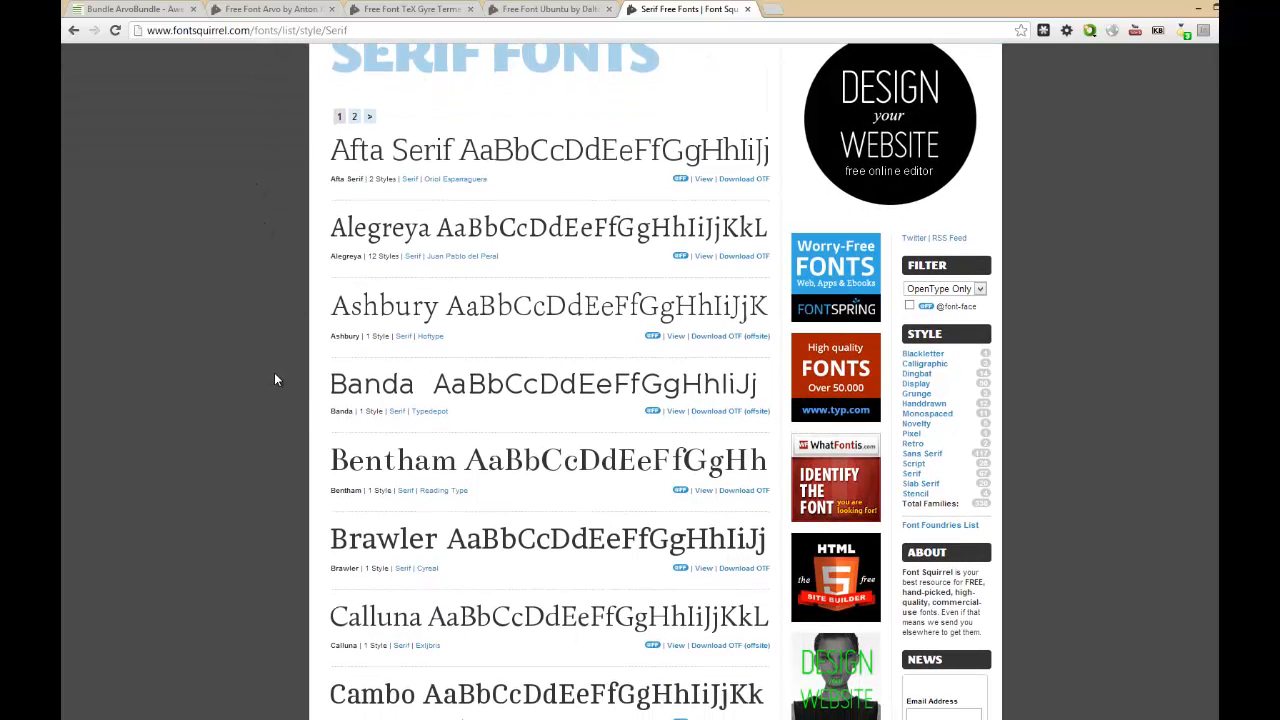
scroll(274, 380, down, 1)
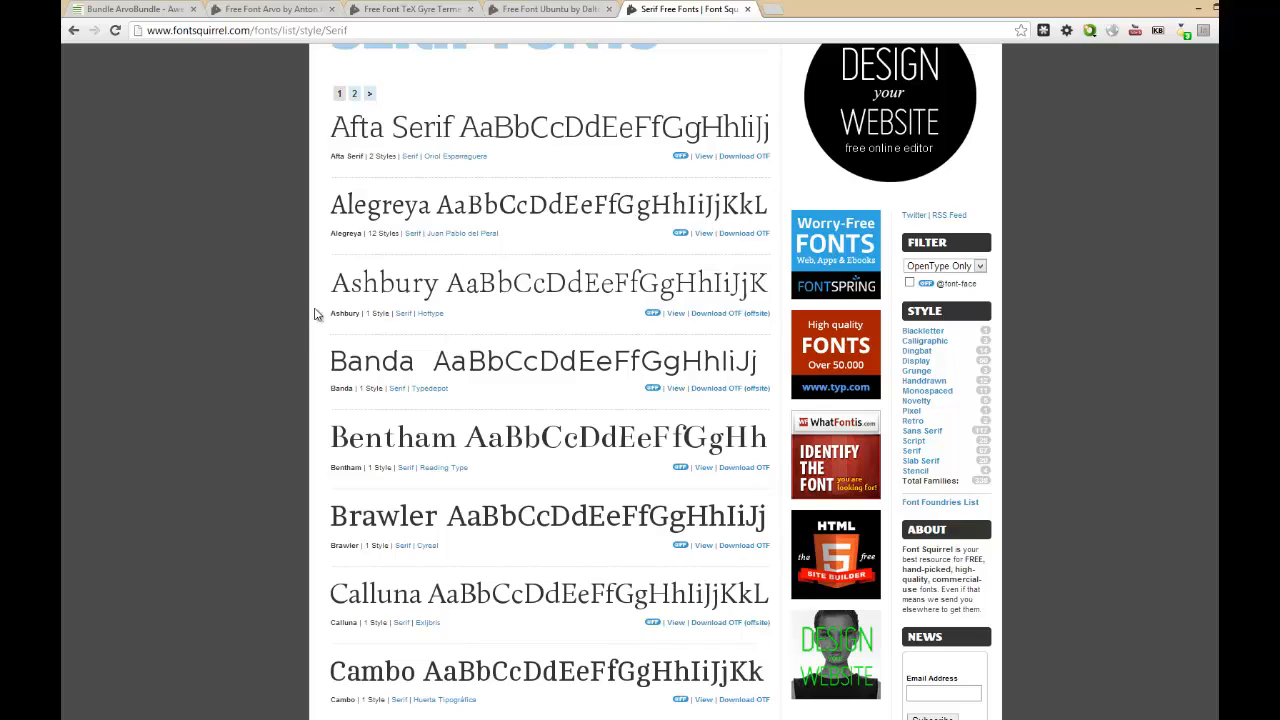
scroll(306, 326, down, 3)
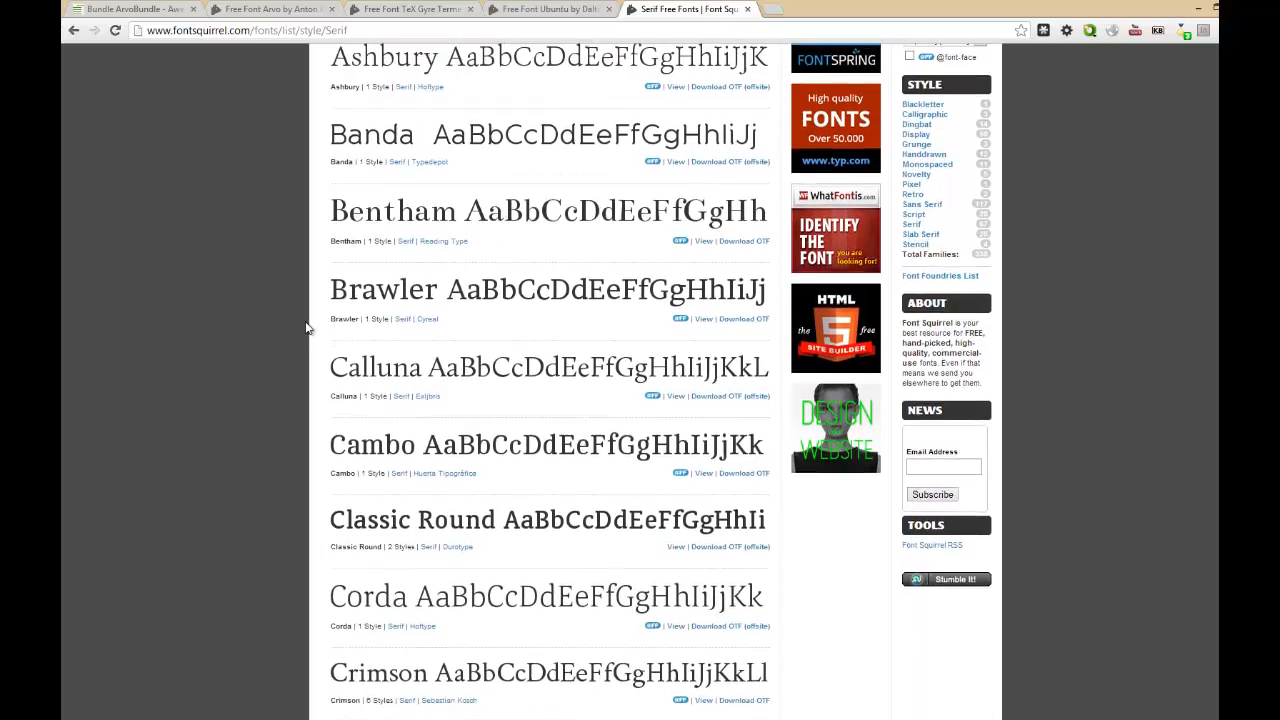
scroll(307, 328, up, 3)
Switch to File Explorer, select all font files in the fonts folder and examine the Install option for them.
key(alt+Tab)
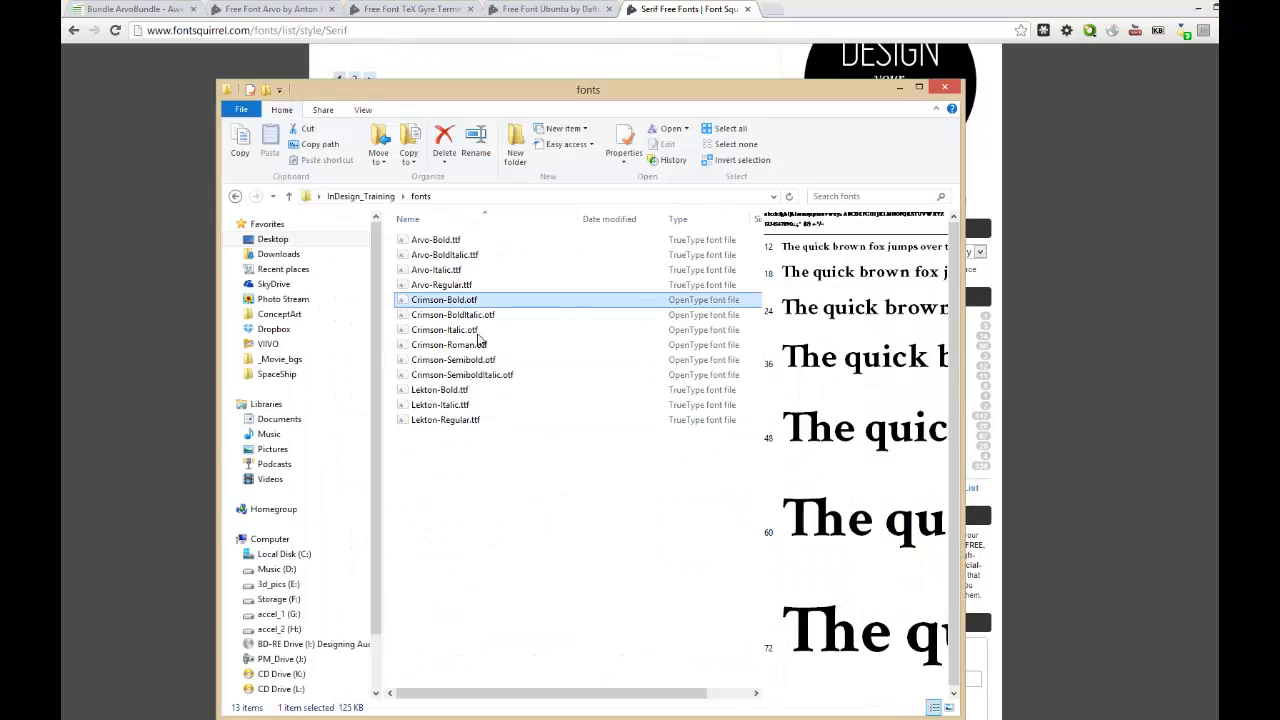
drag(455, 546, 402, 228)
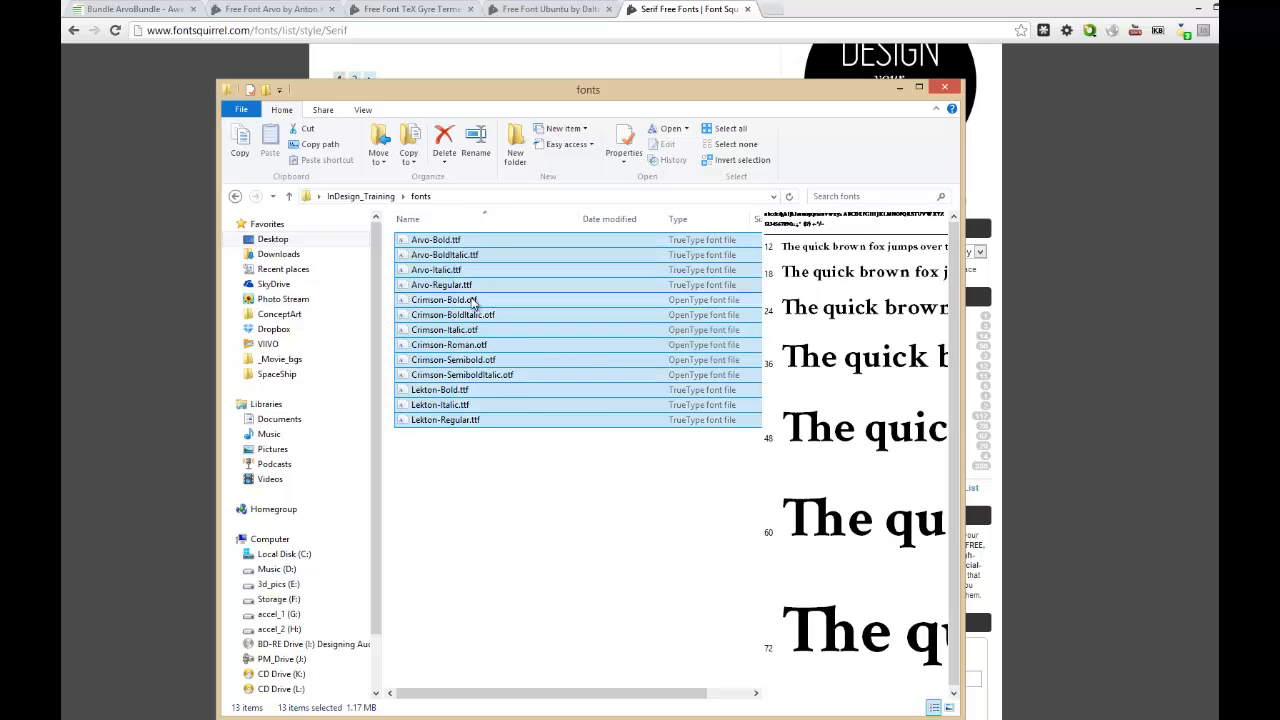
right_click(453, 241)
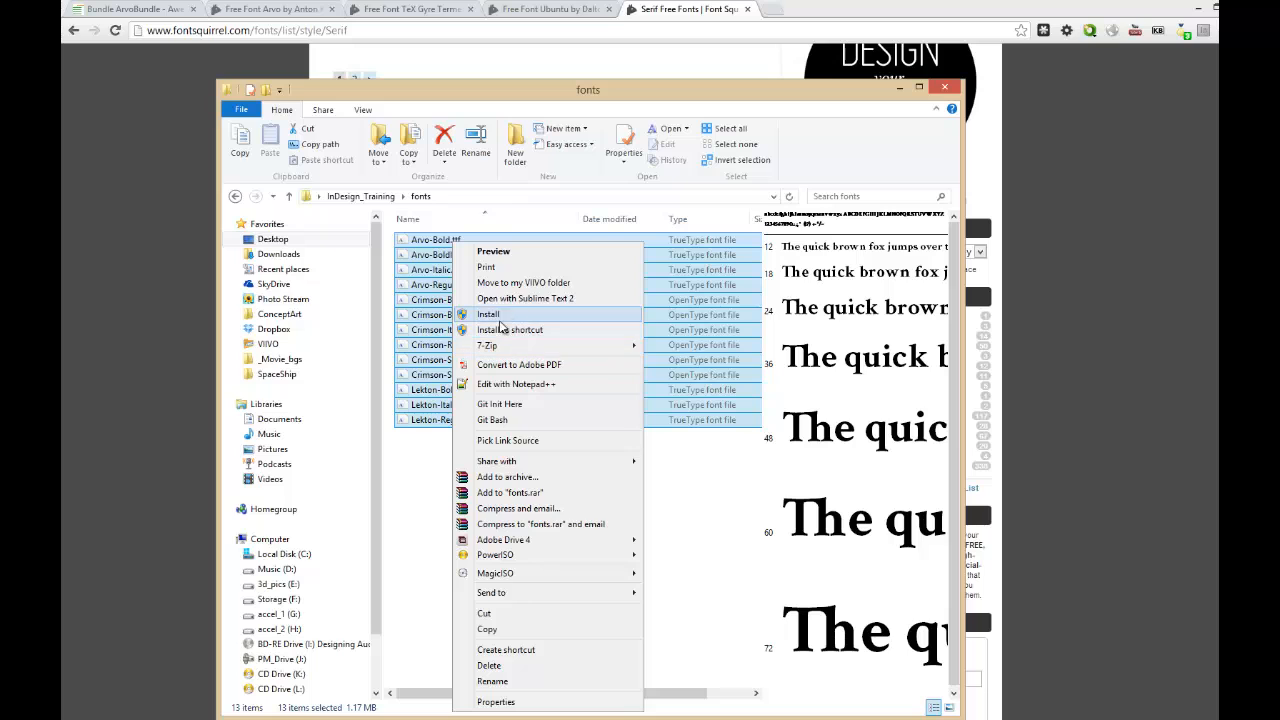
mouse_move(350, 719)
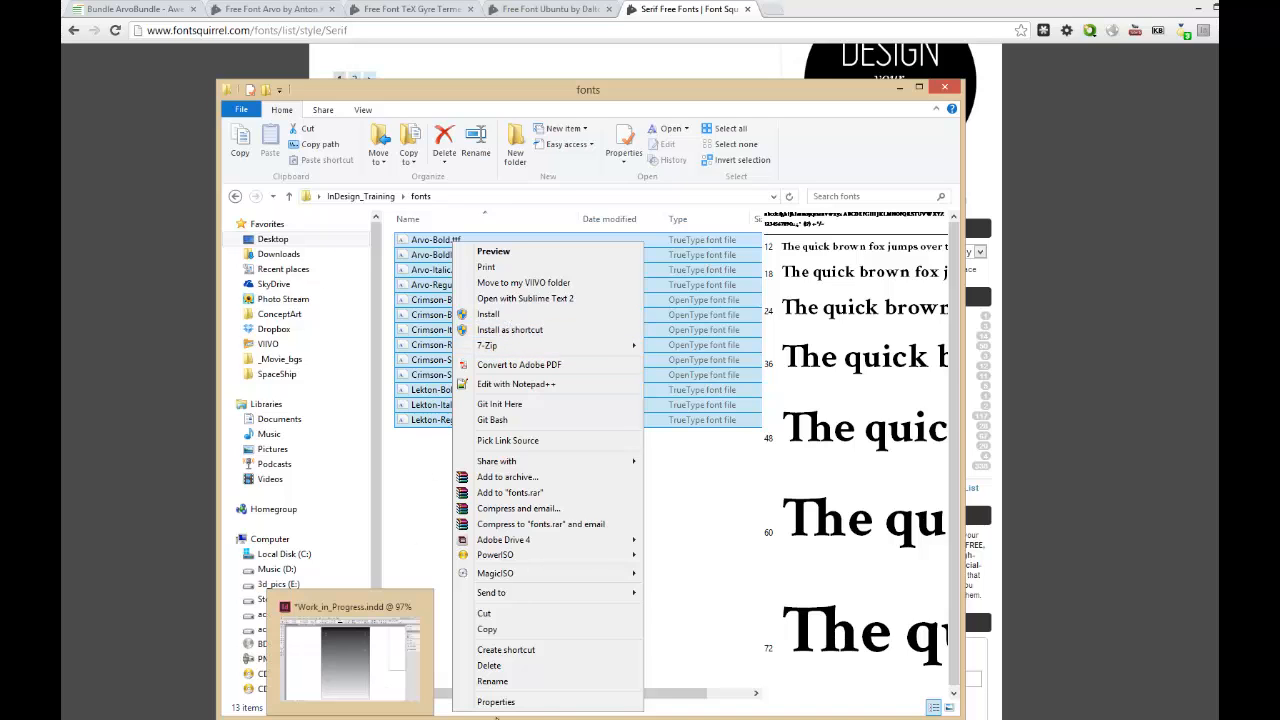
click(453, 498)
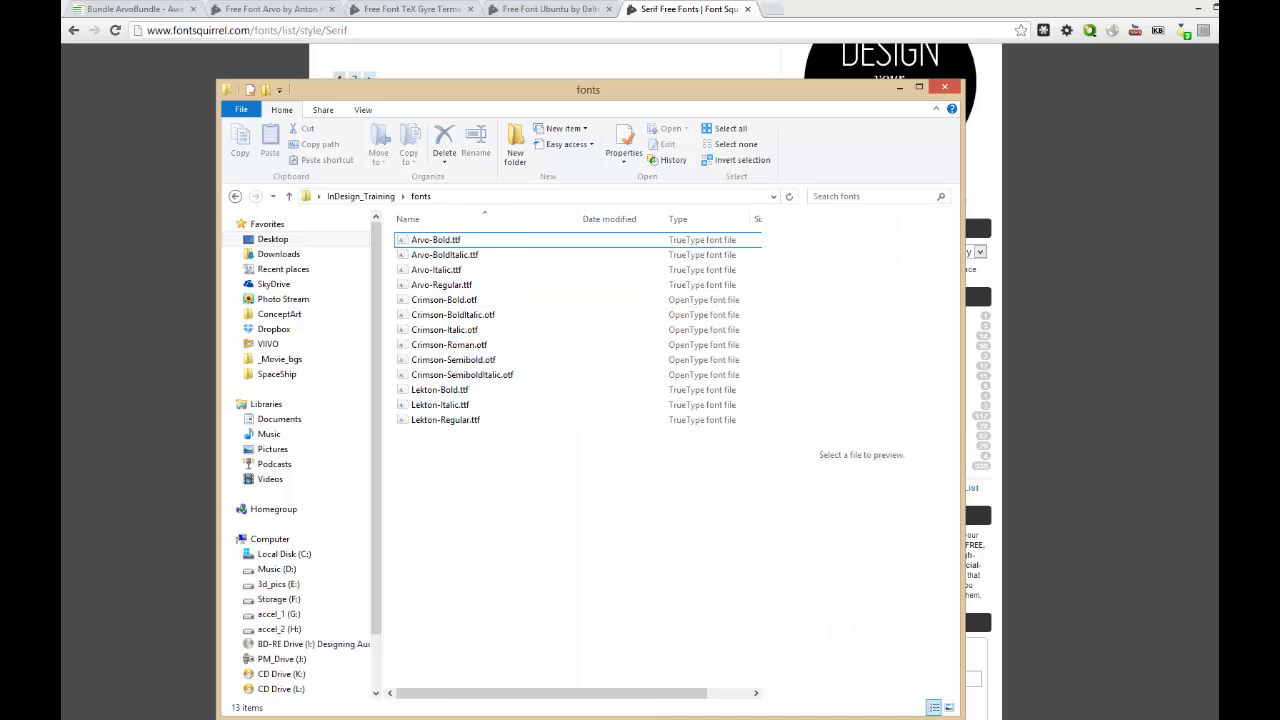
Return to the Work_in_Progress document in InDesign and examine the missing font error's details in Preflight.
click(360, 719)
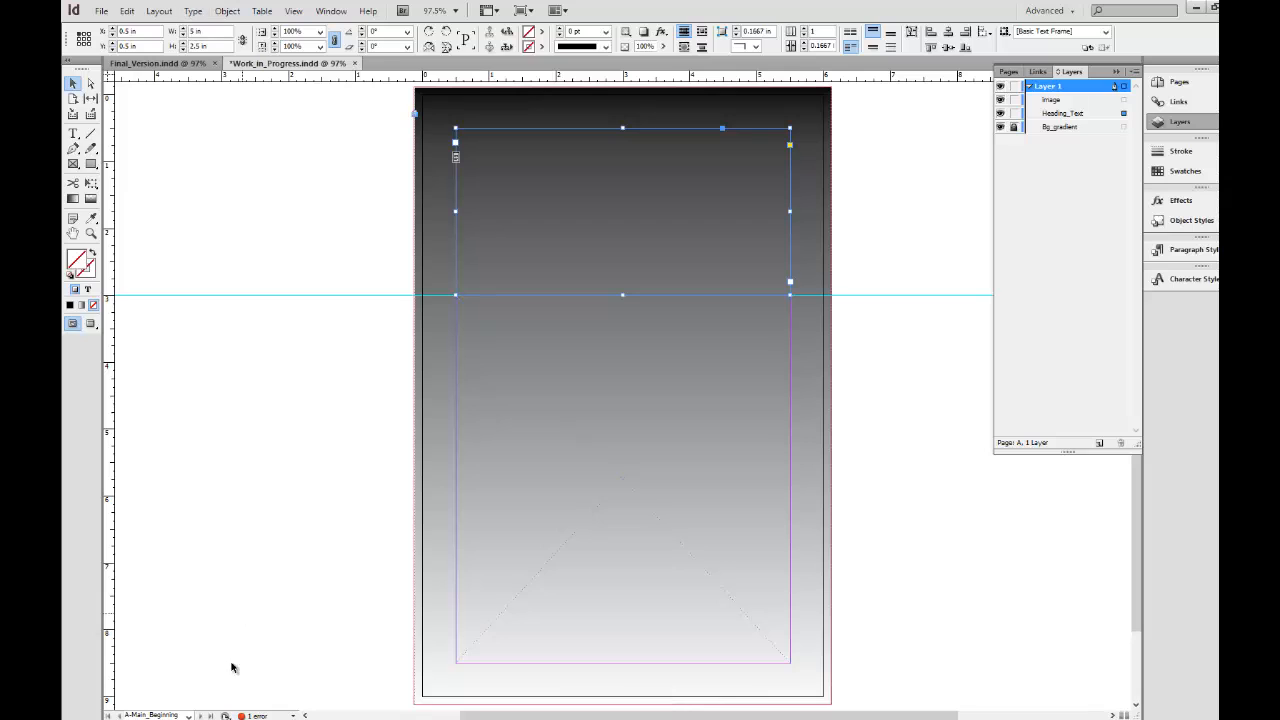
double_click(258, 716)
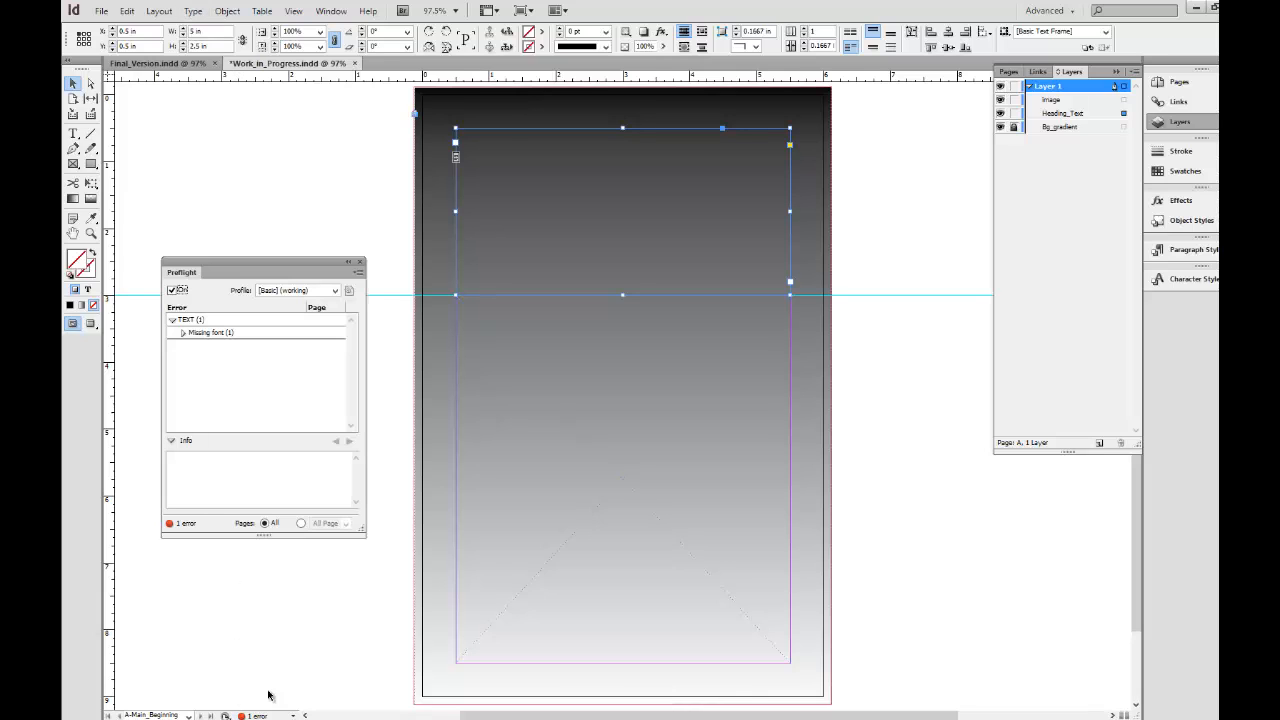
click(183, 332)
click(225, 346)
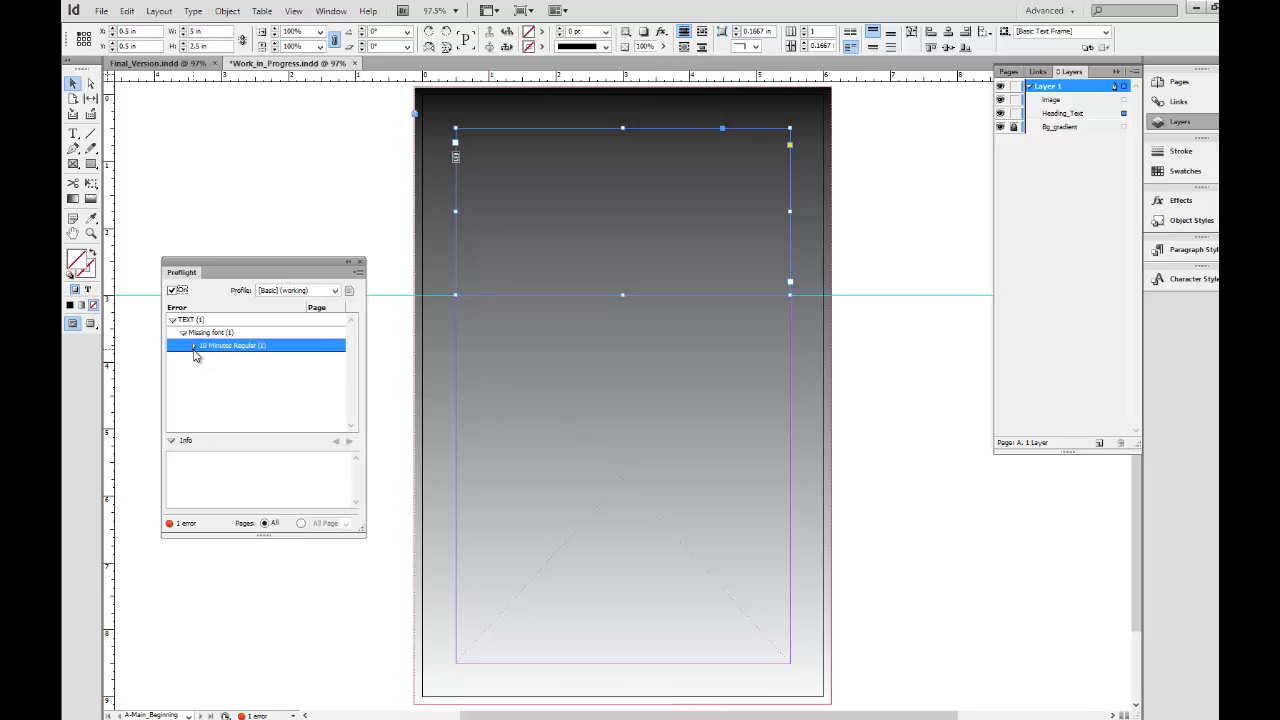
click(194, 346)
click(220, 358)
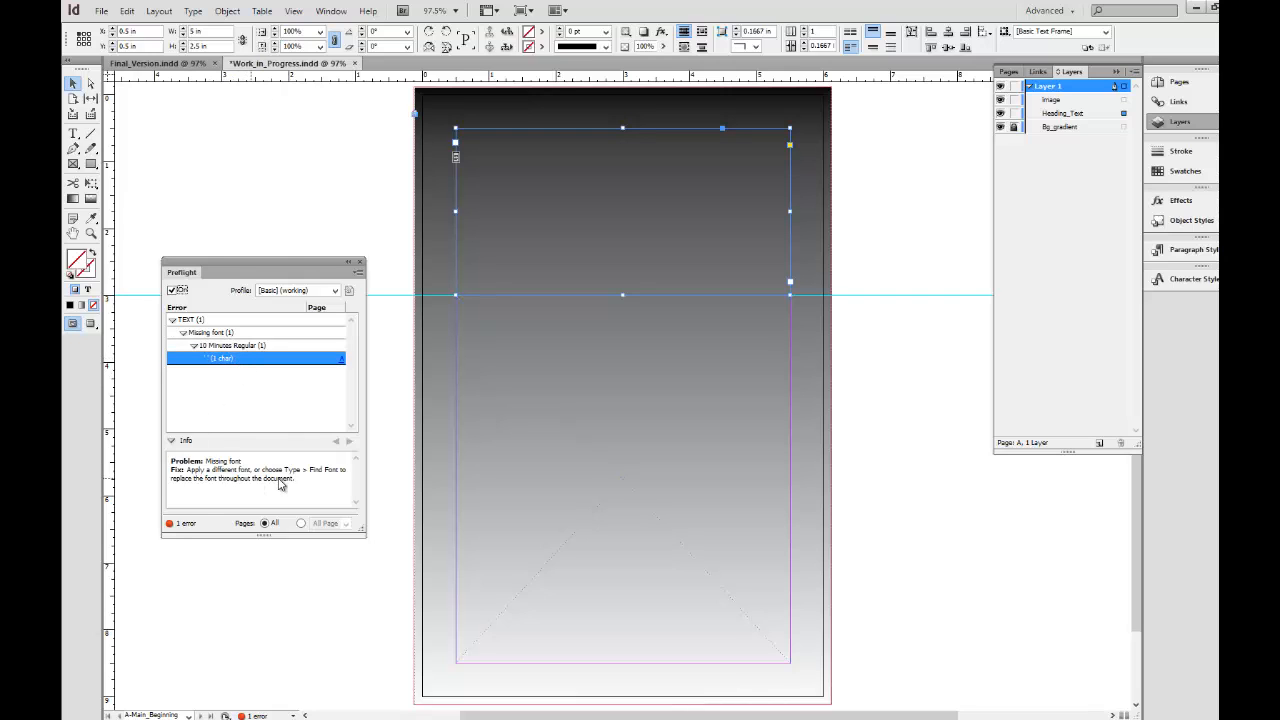
Replace the missing 10 Minutes font with Crimson Roman throughout the document using Find Font, suppress the style override warning, and close Preflight.
click(193, 10)
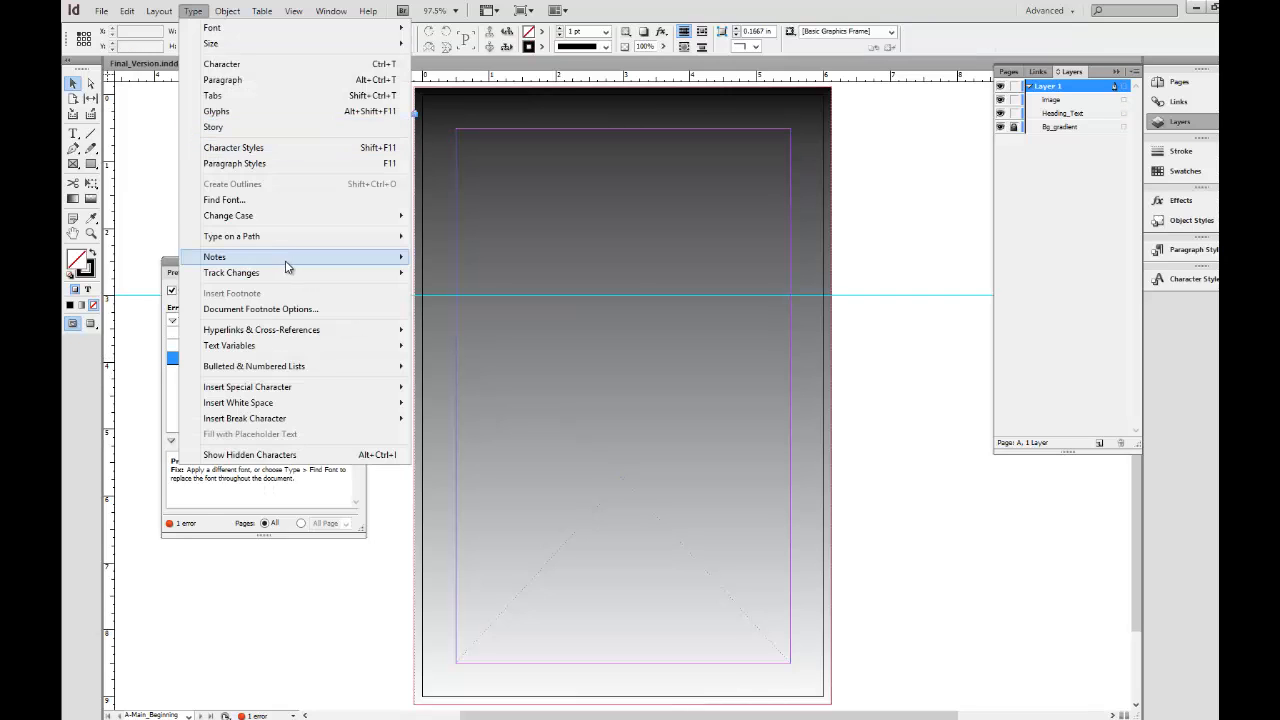
click(316, 203)
click(572, 288)
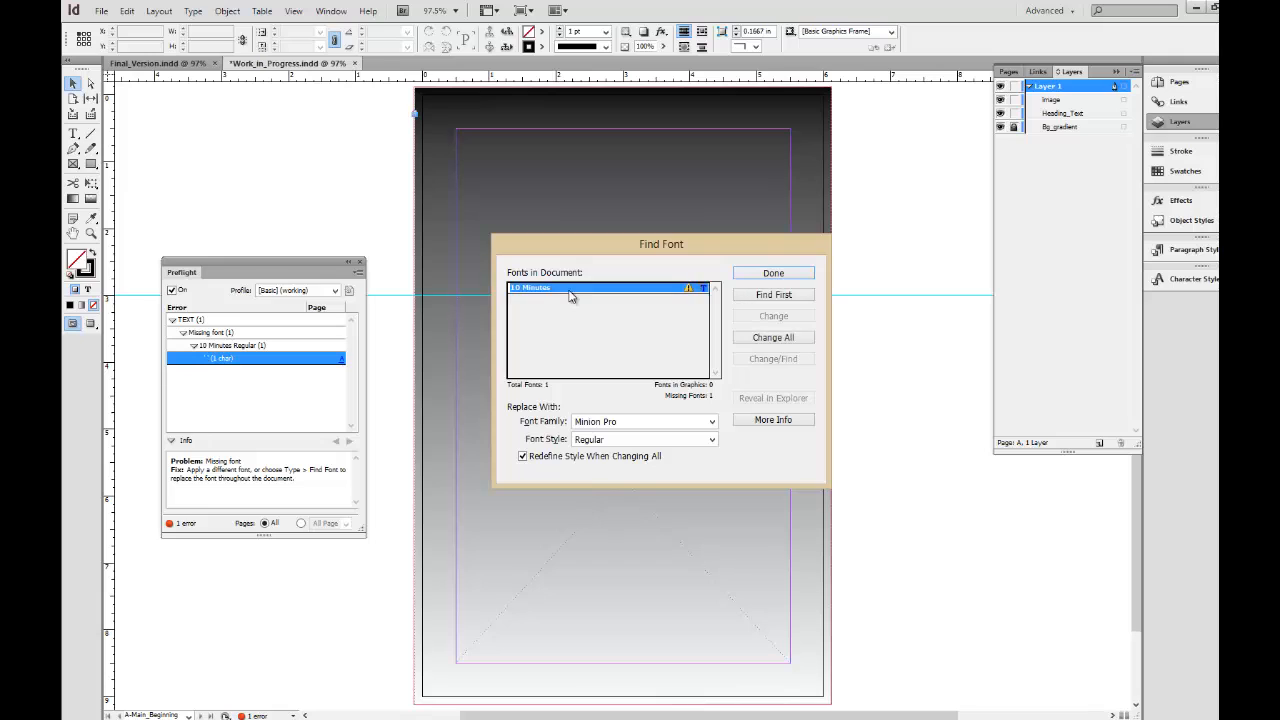
click(552, 427)
text(Crimson)
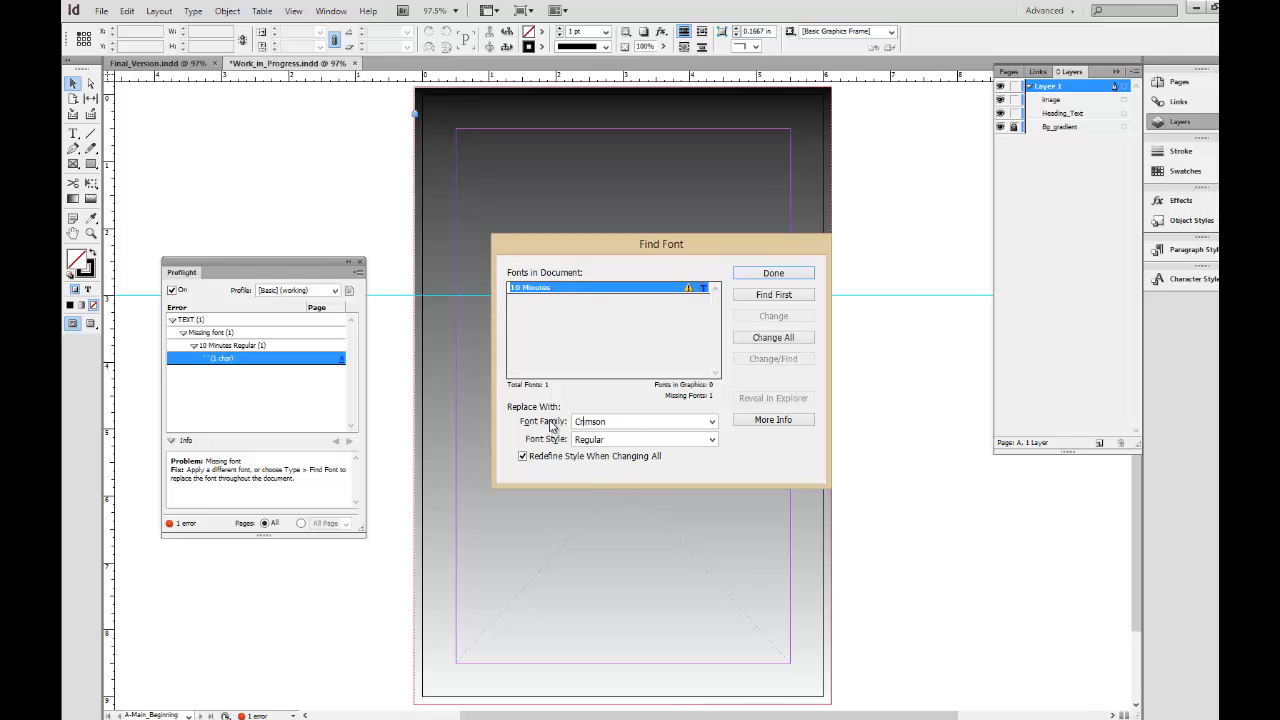
key(Tab)
click(775, 340)
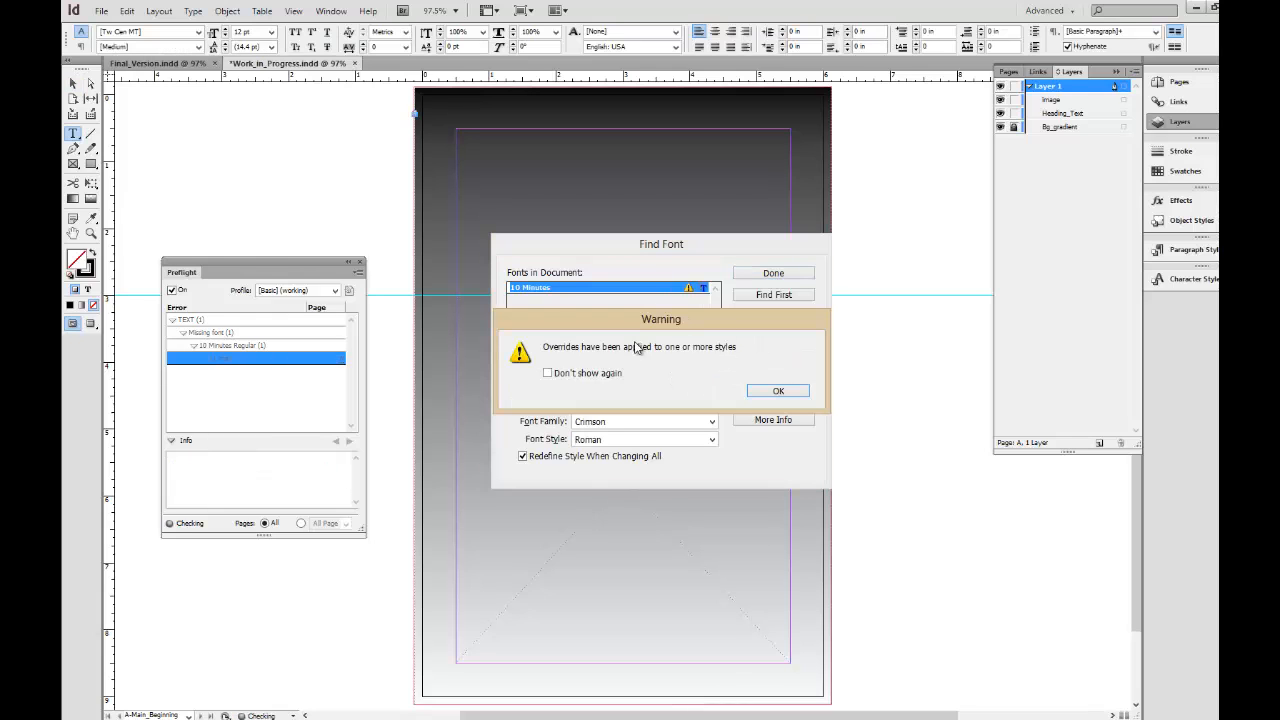
click(598, 374)
click(746, 399)
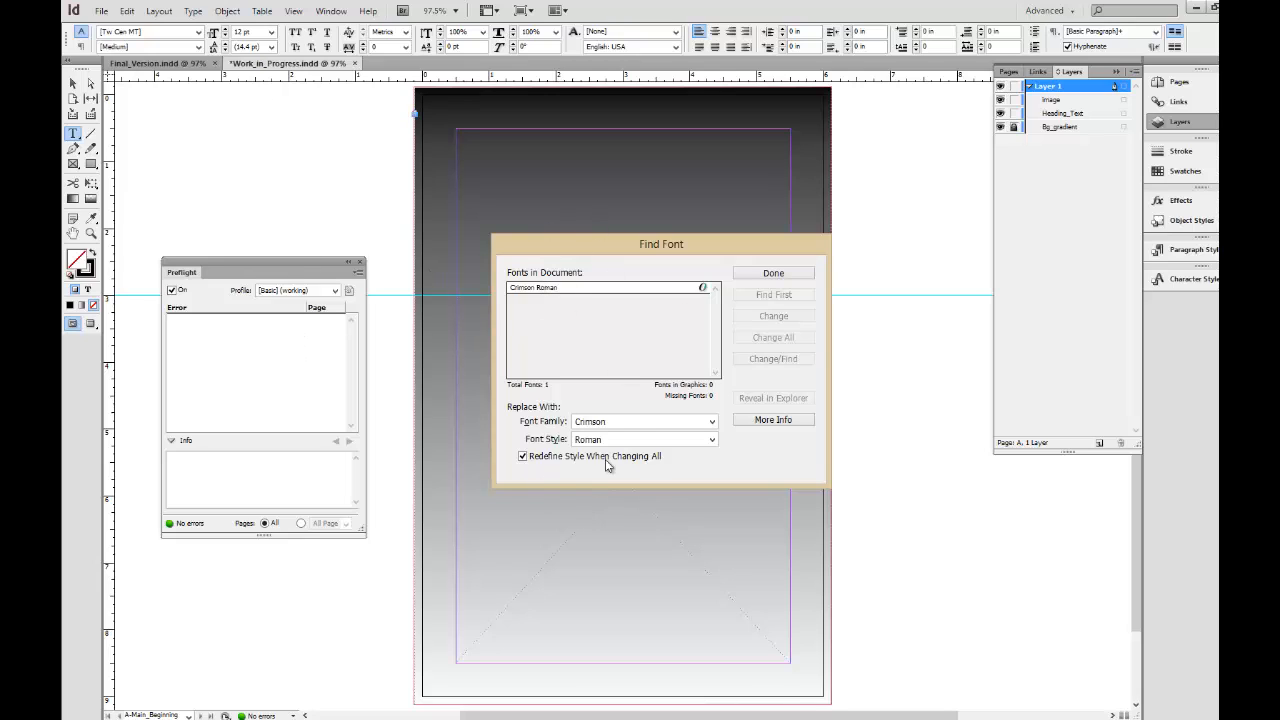
click(748, 276)
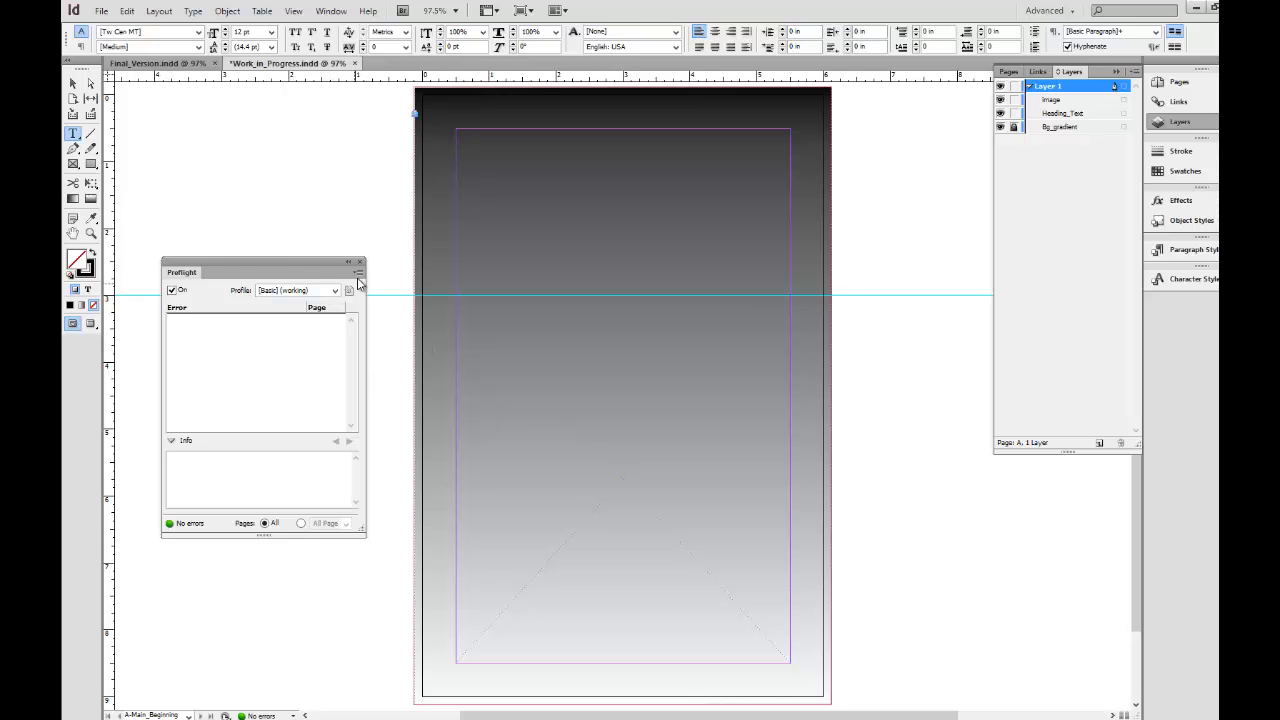
click(360, 263)
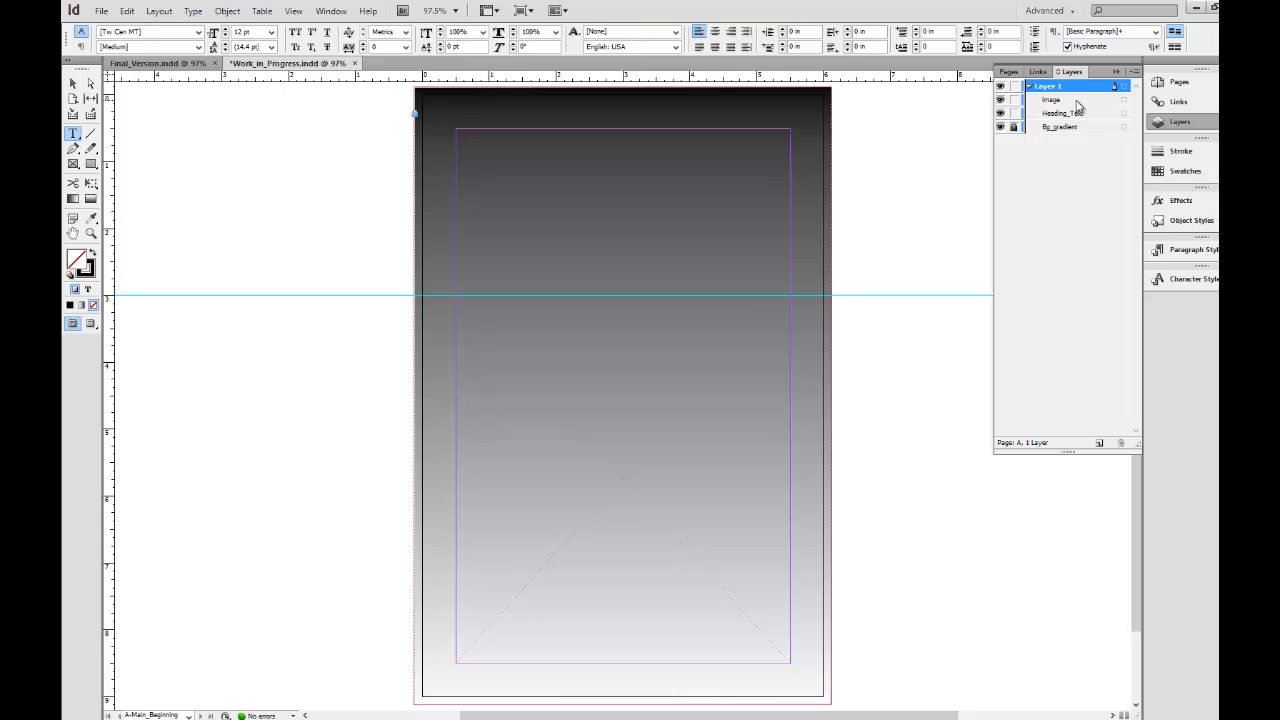
Enter the heading "The Modern House" in the upper text frame of the A-Main_Beginning master page.
click(1083, 102)
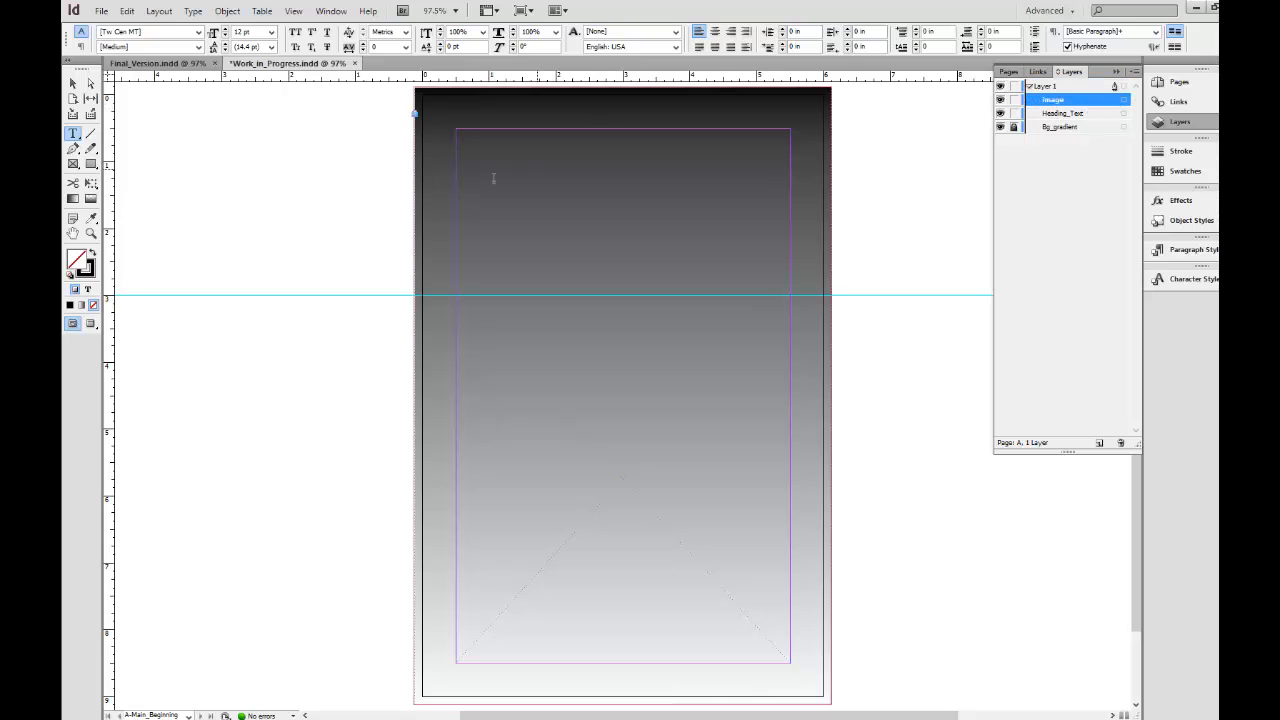
click(1186, 220)
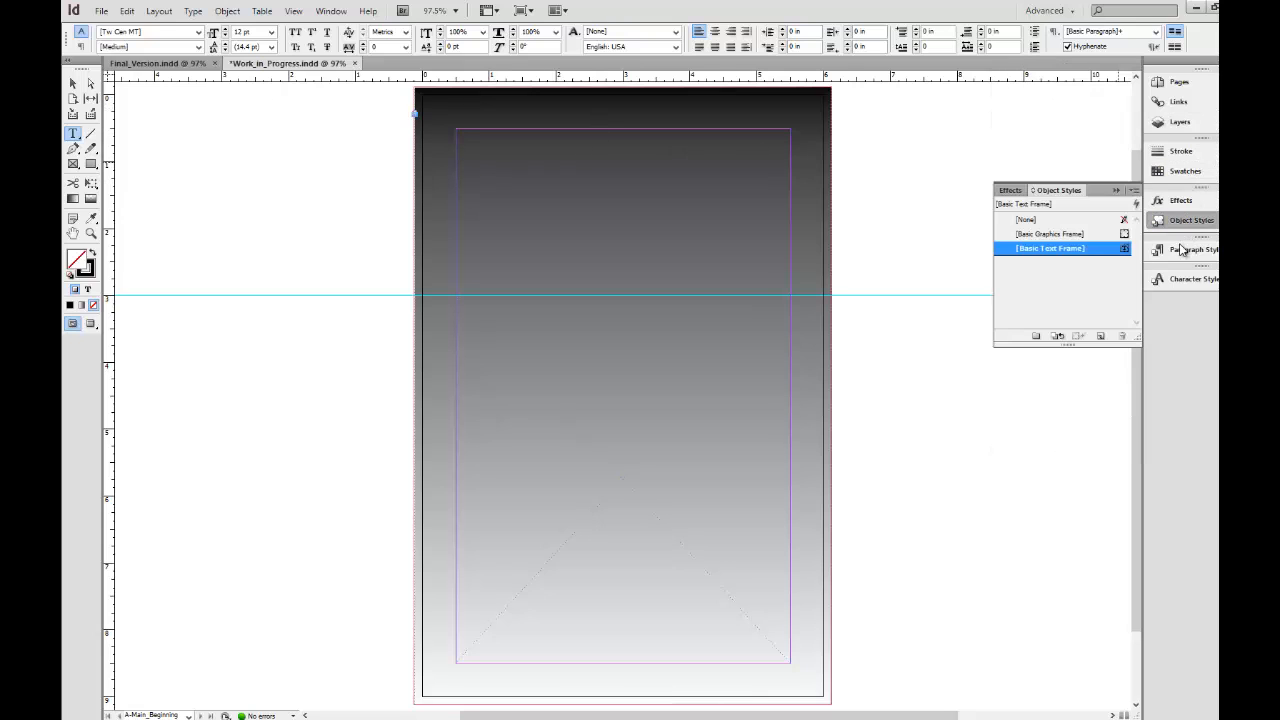
click(1182, 250)
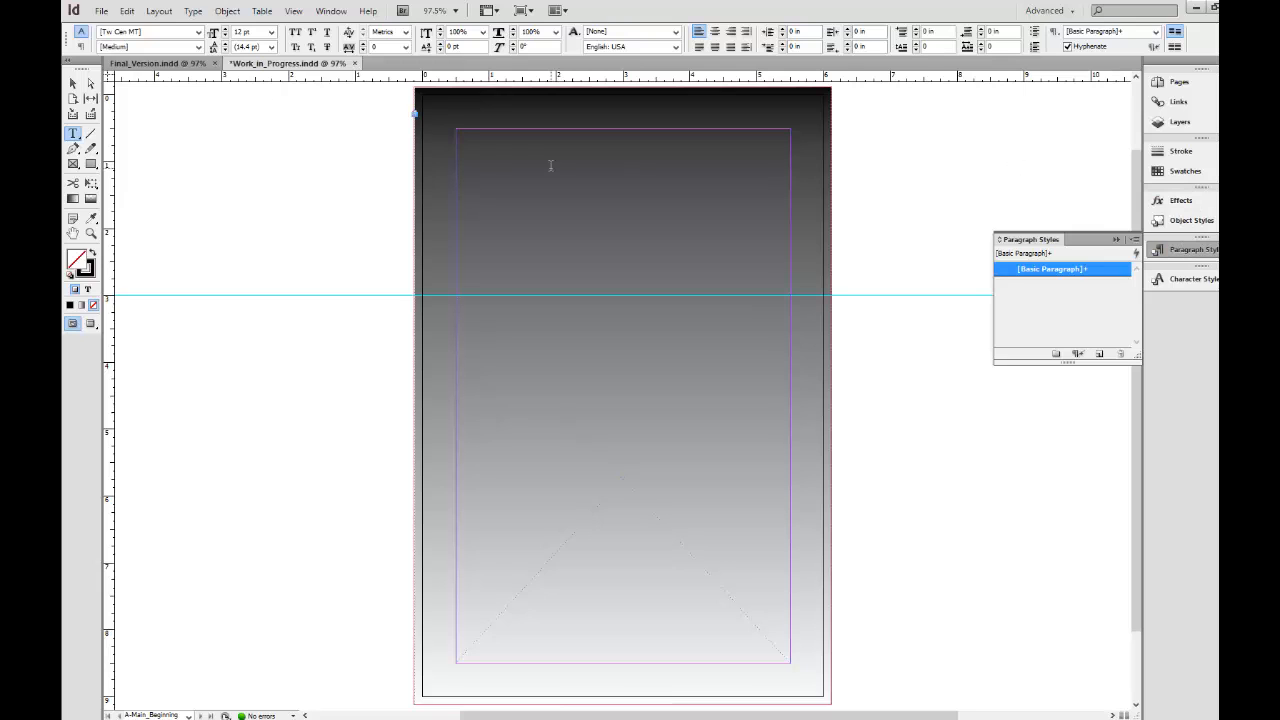
click(491, 163)
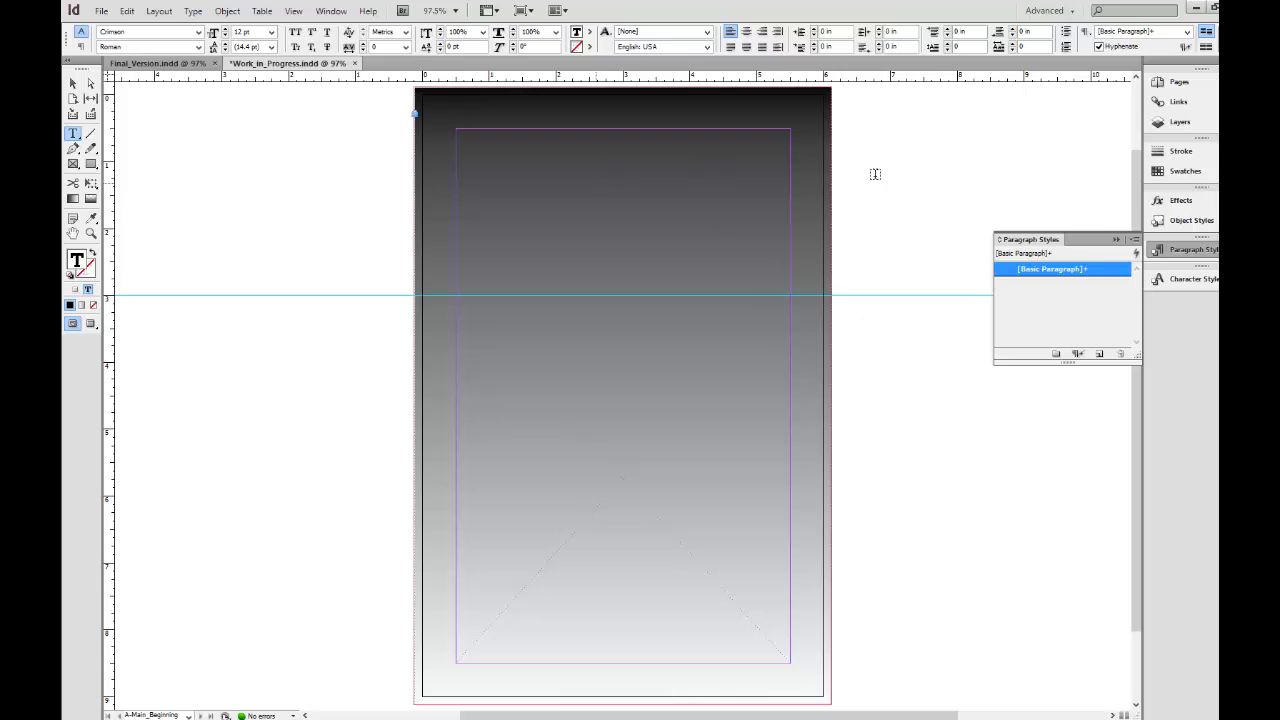
click(1174, 82)
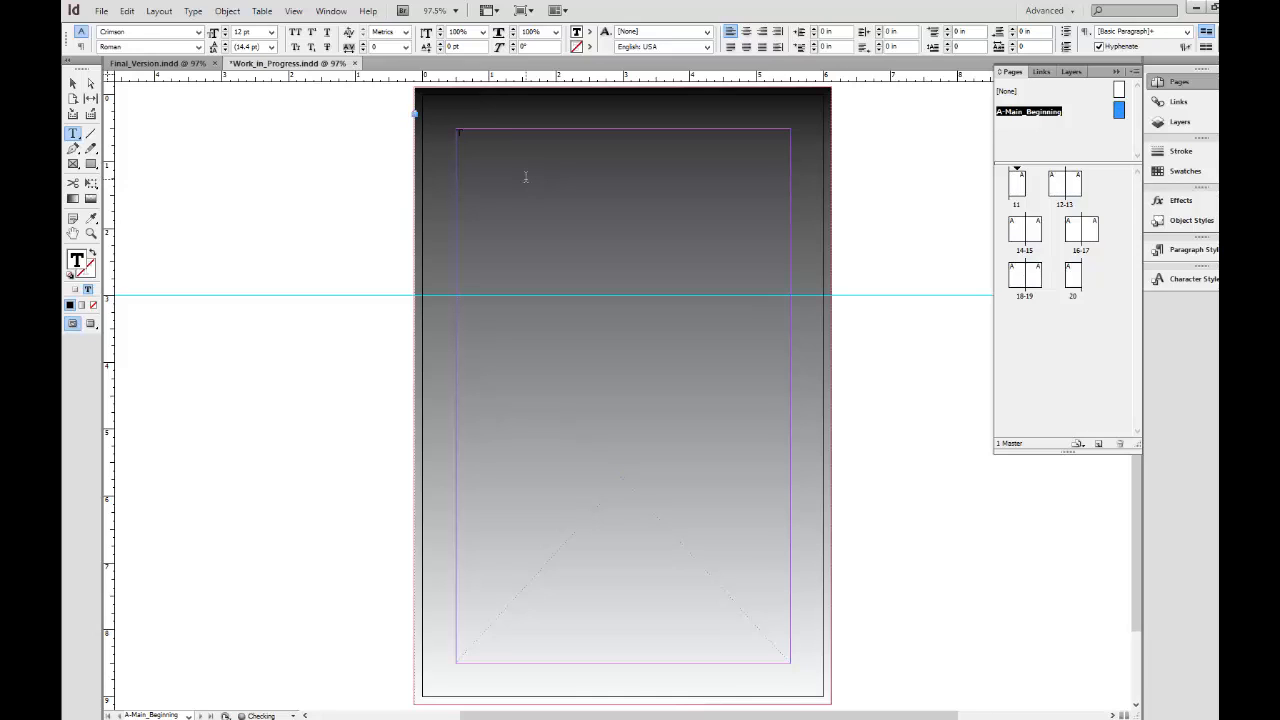
text(Modern House)
drag(485, 133, 515, 133)
click(522, 134)
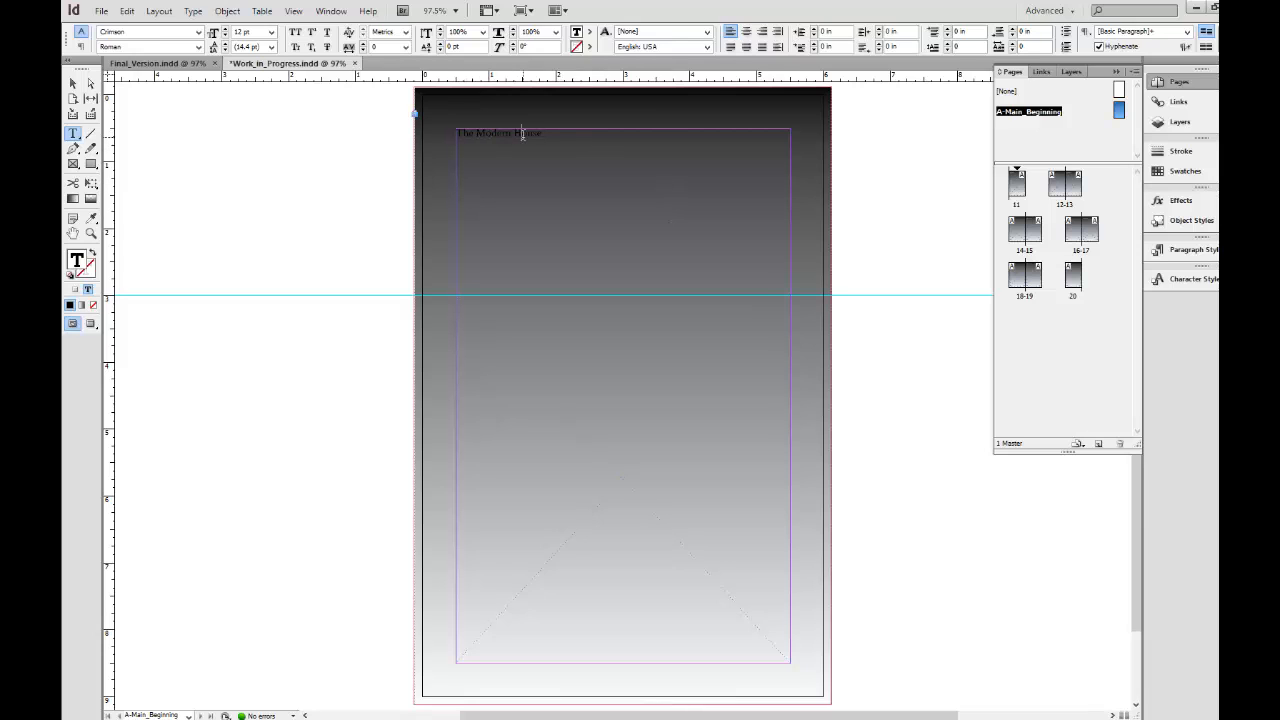
Format the whole "The Modern House" heading in Arno Pro Bold Caption at 40 pt.
triple_click(522, 134)
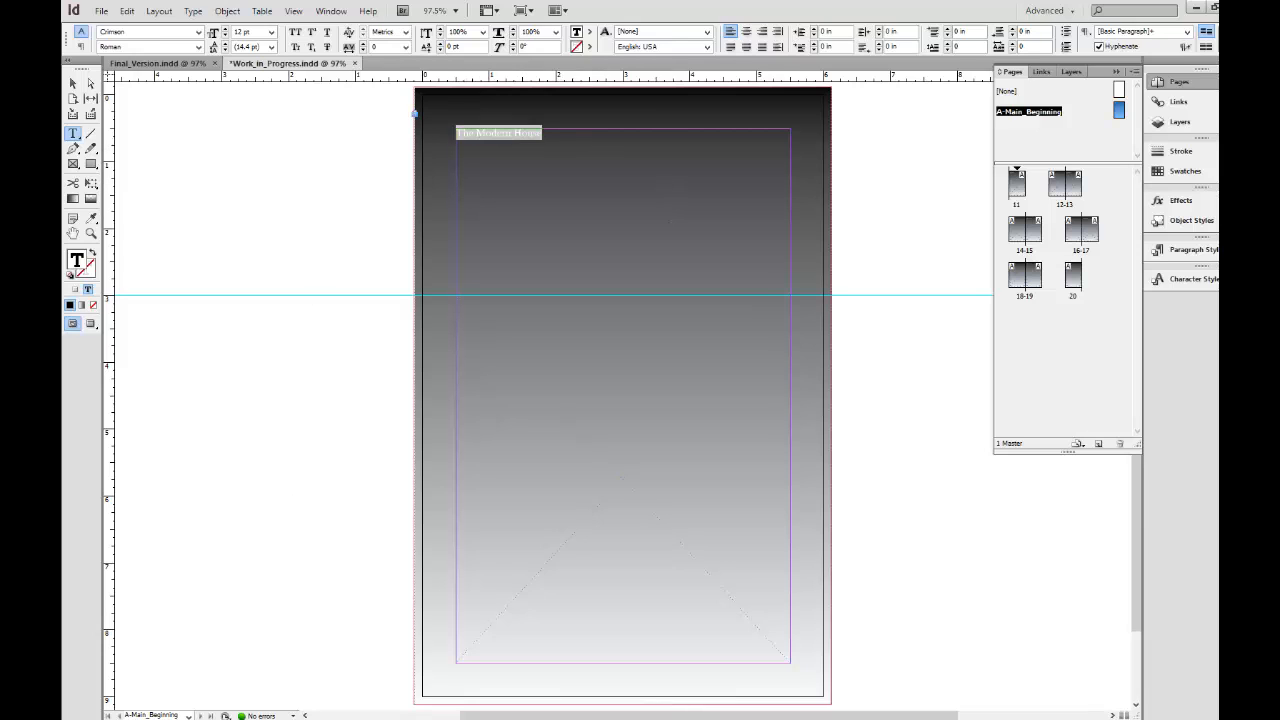
key(alt+Tab)
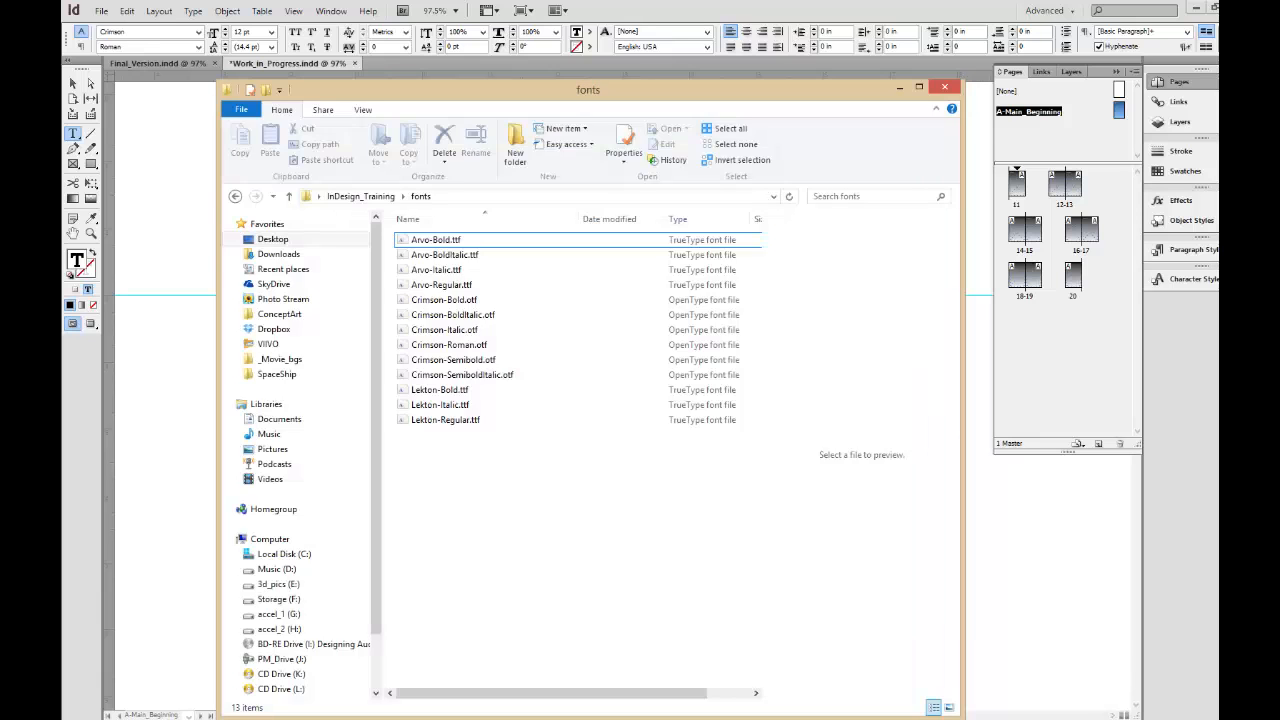
key(alt+Tab)
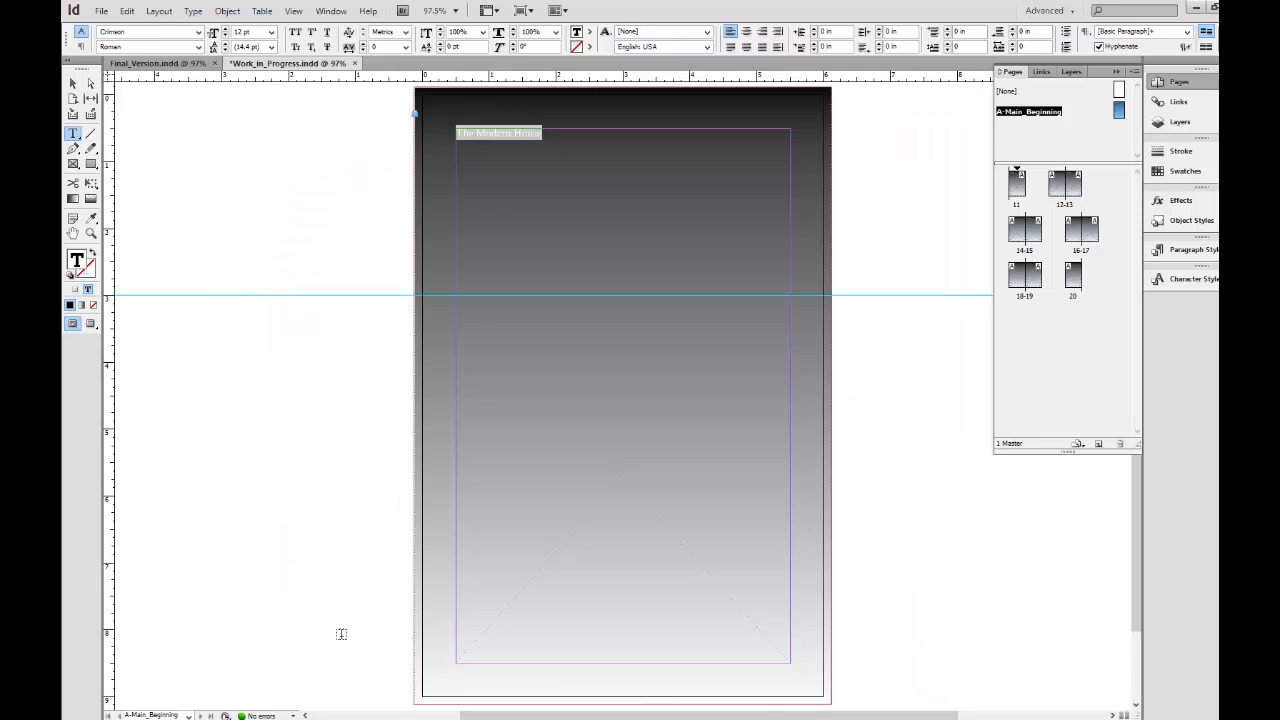
click(198, 32)
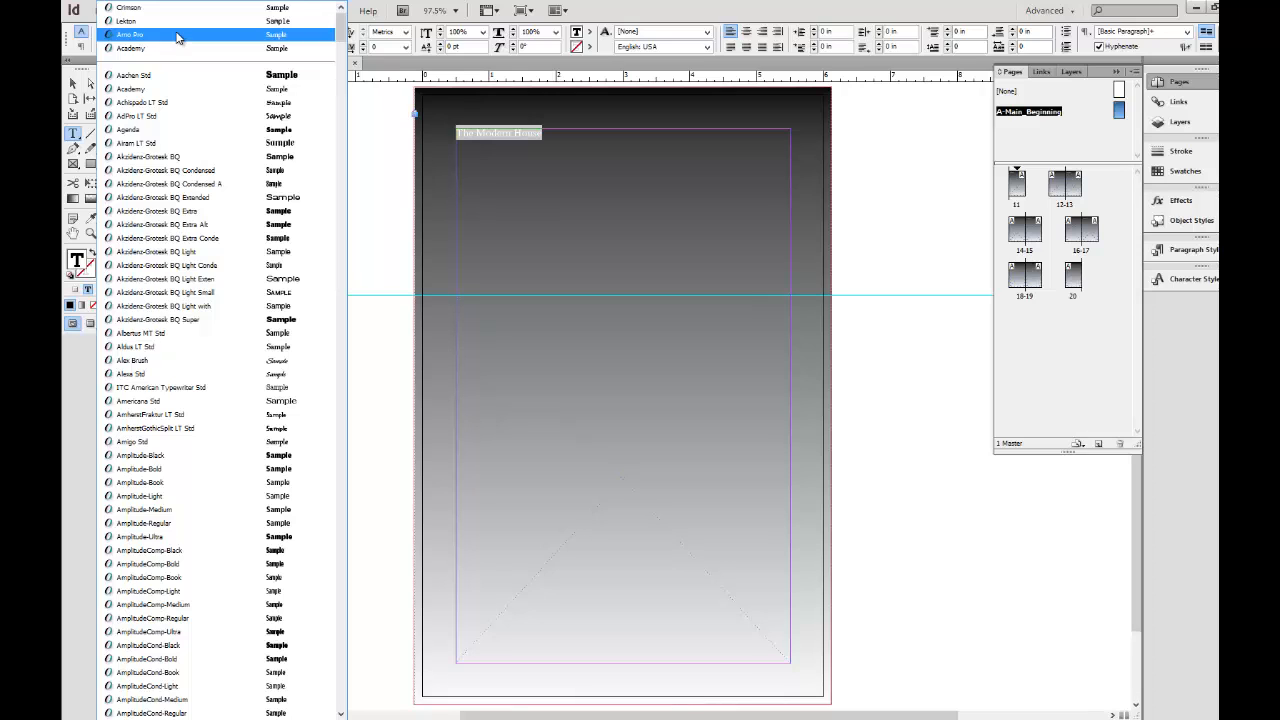
click(177, 37)
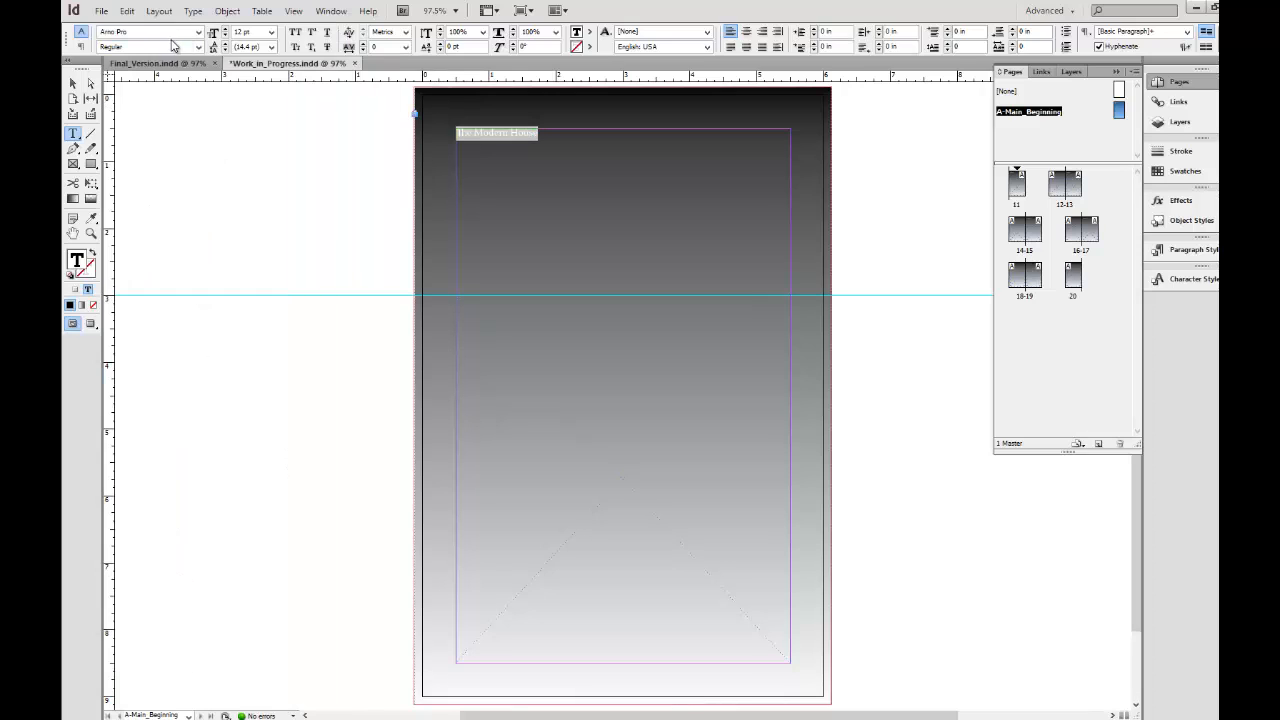
click(198, 47)
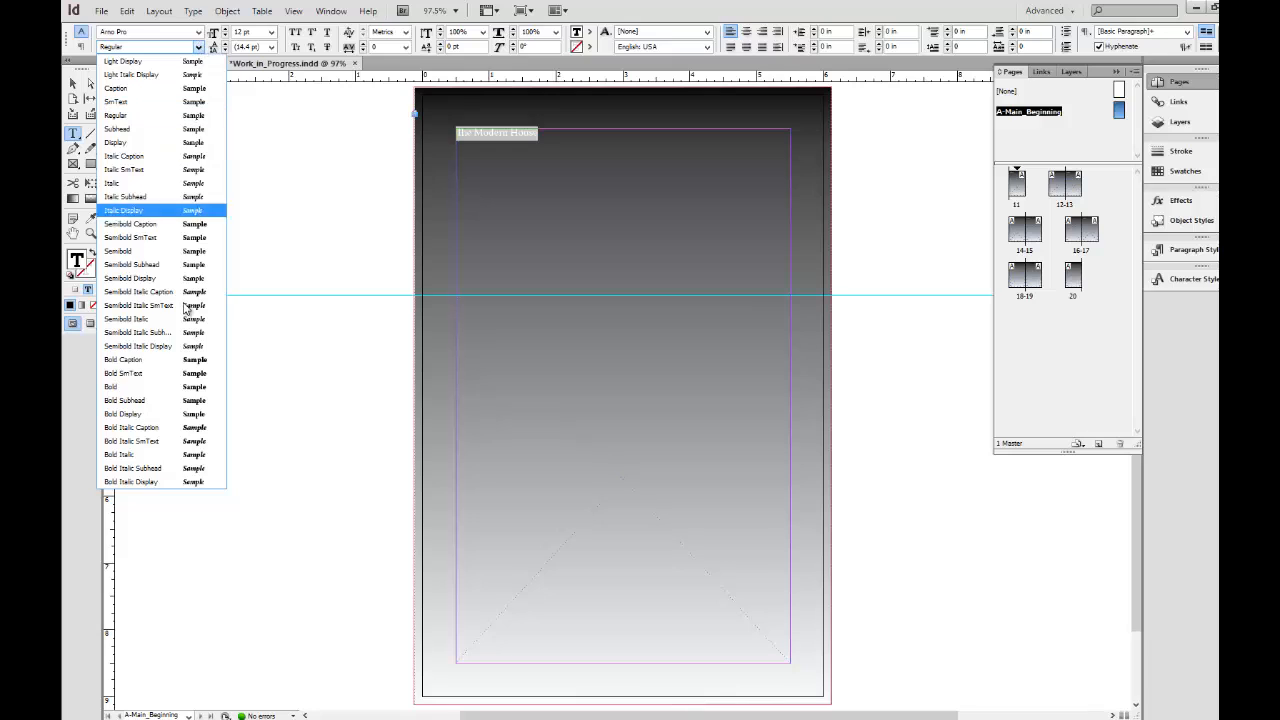
click(175, 359)
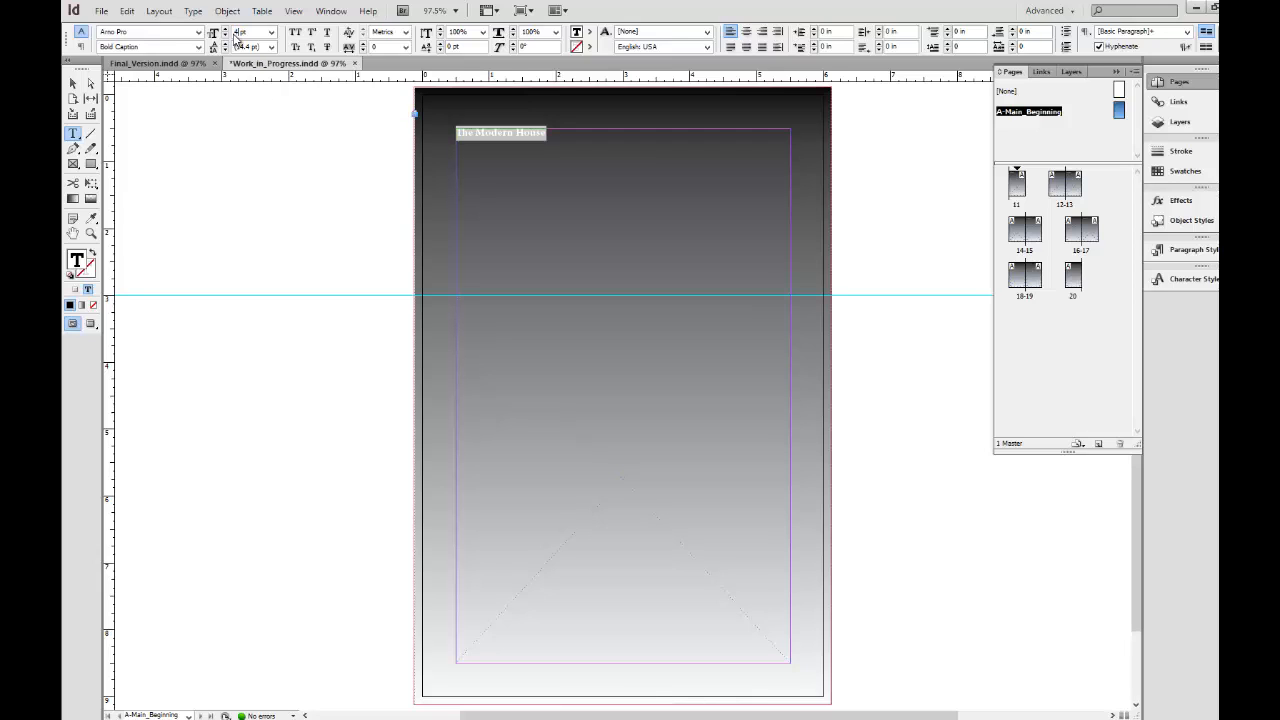
key(Tab)
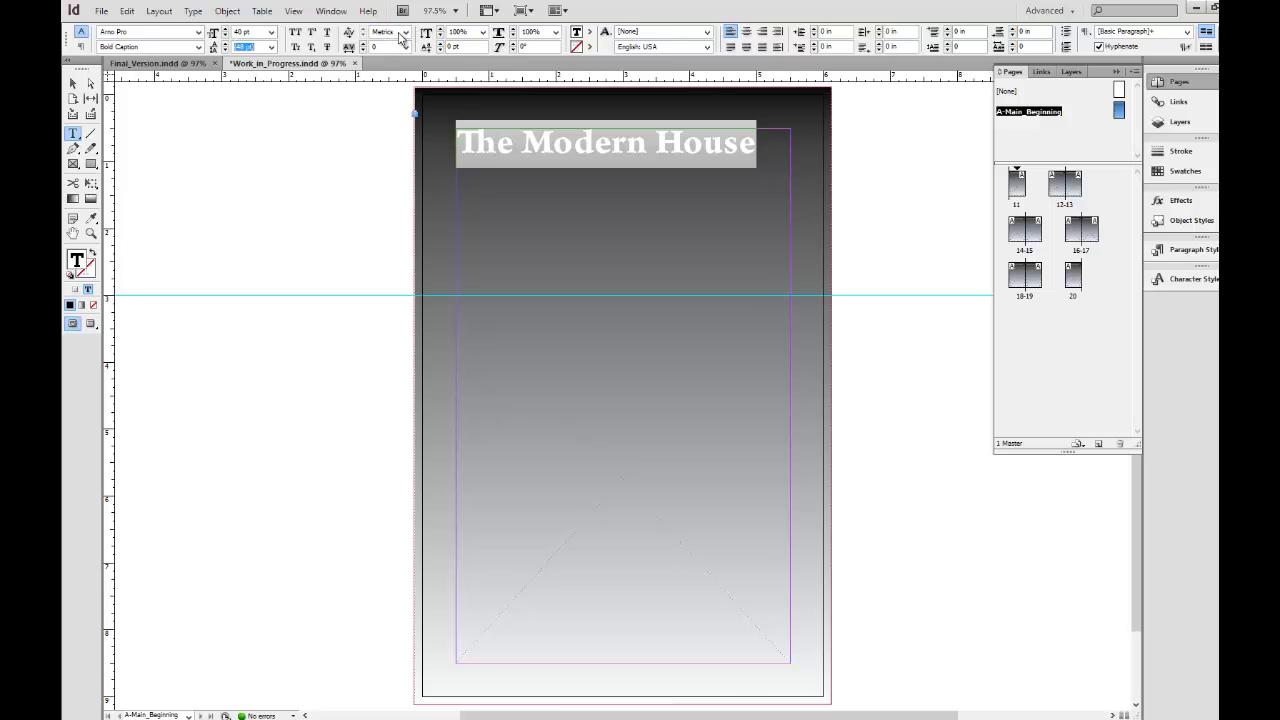
Compare Metrics and Optical kerning on the "The Modern House" heading and set it to Optical.
click(408, 32)
click(406, 32)
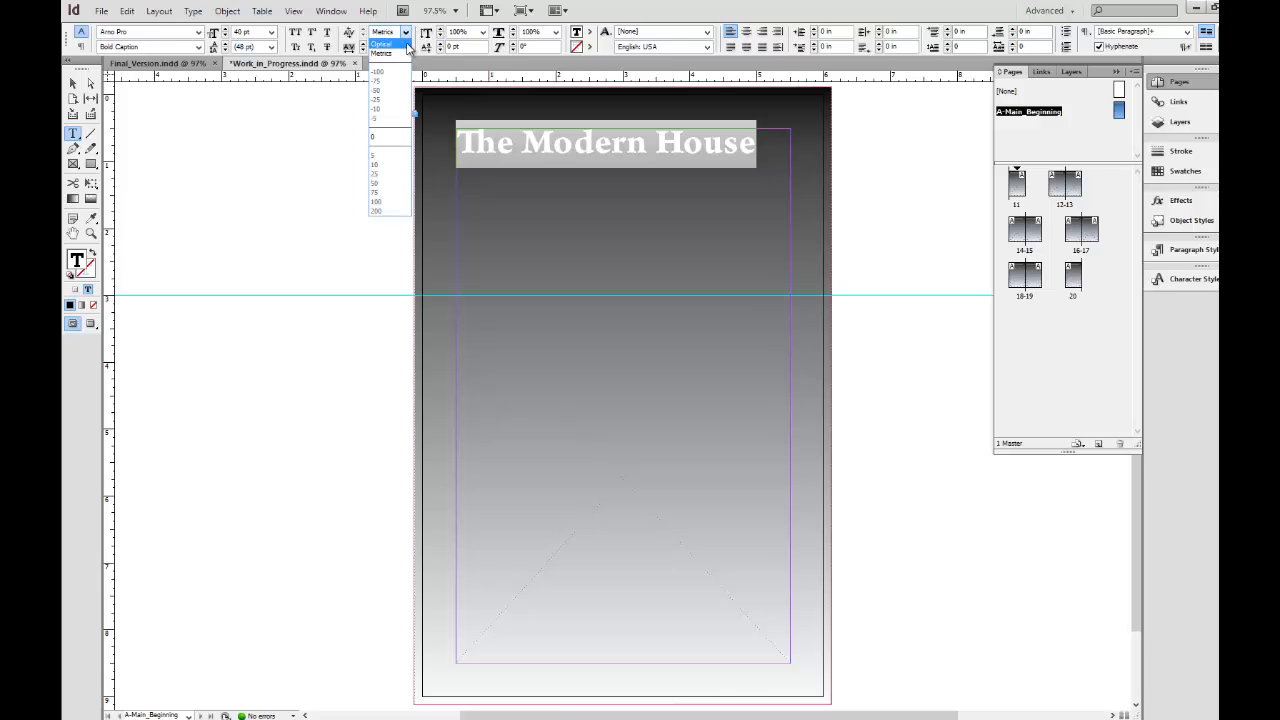
click(405, 45)
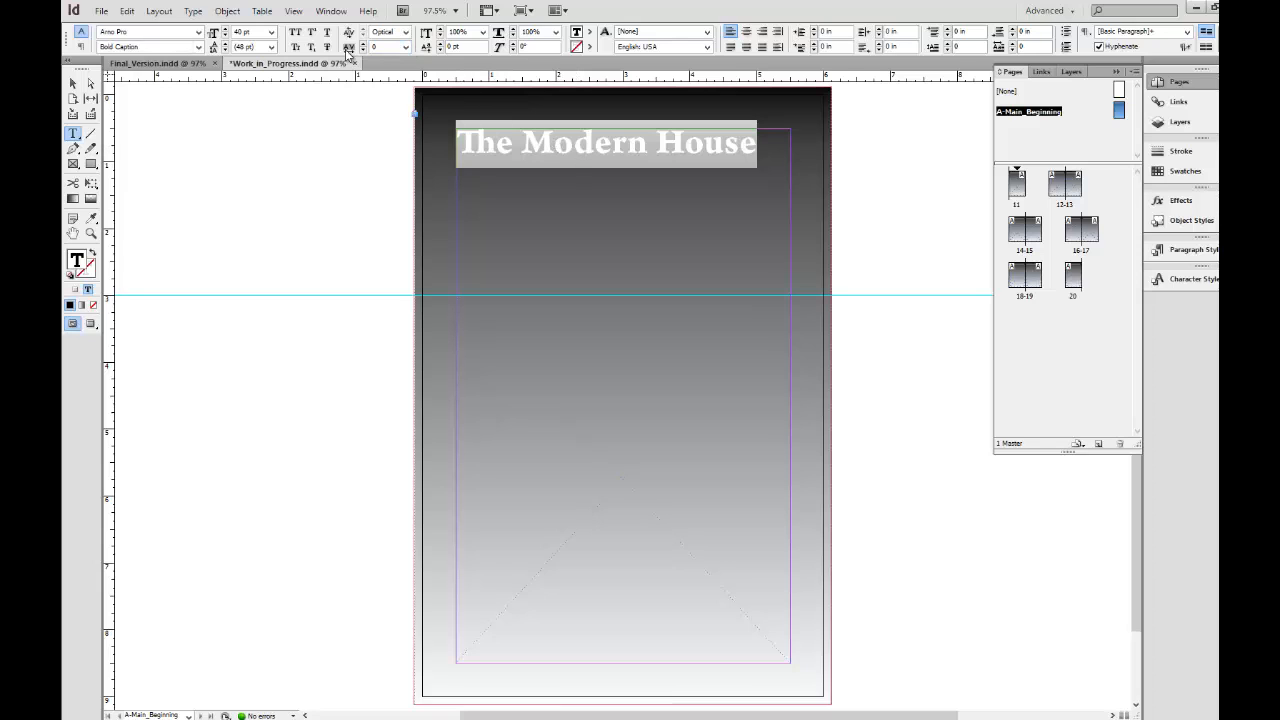
click(408, 32)
click(390, 57)
click(406, 32)
click(396, 47)
Set the tracking of the letter "h" in the heading word "The" to 10.
click(480, 140)
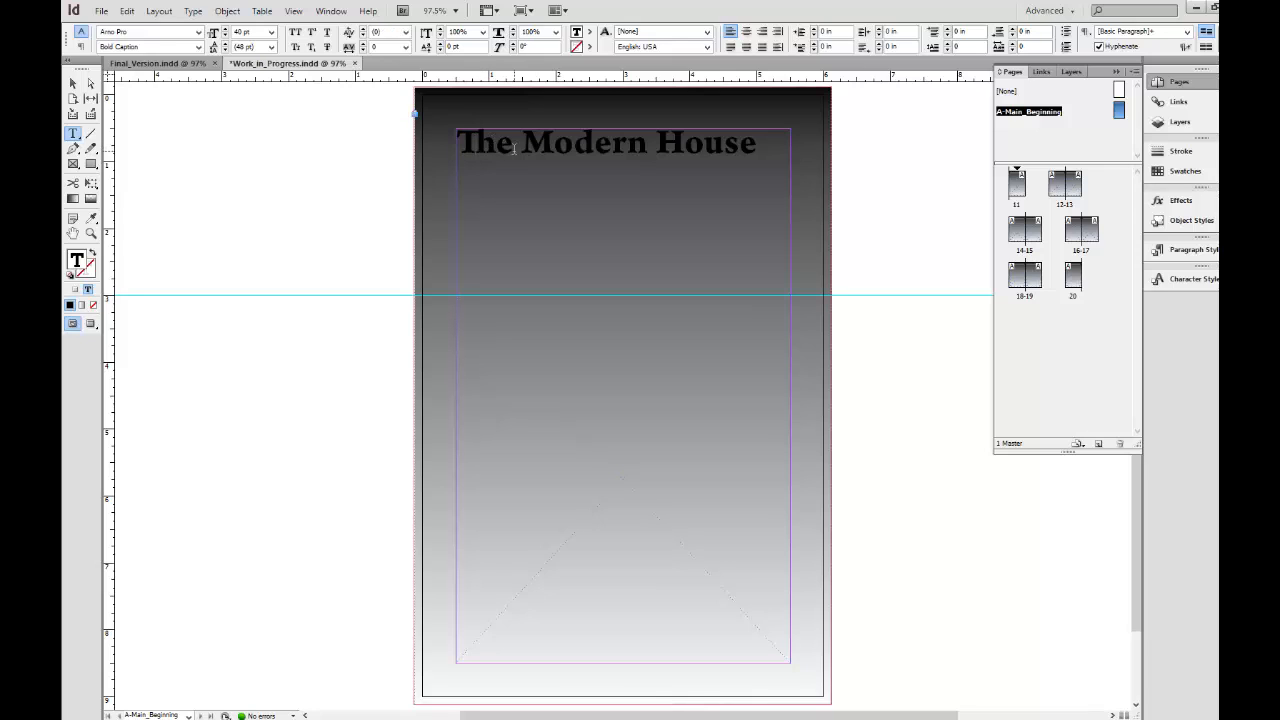
key(shift+Right)
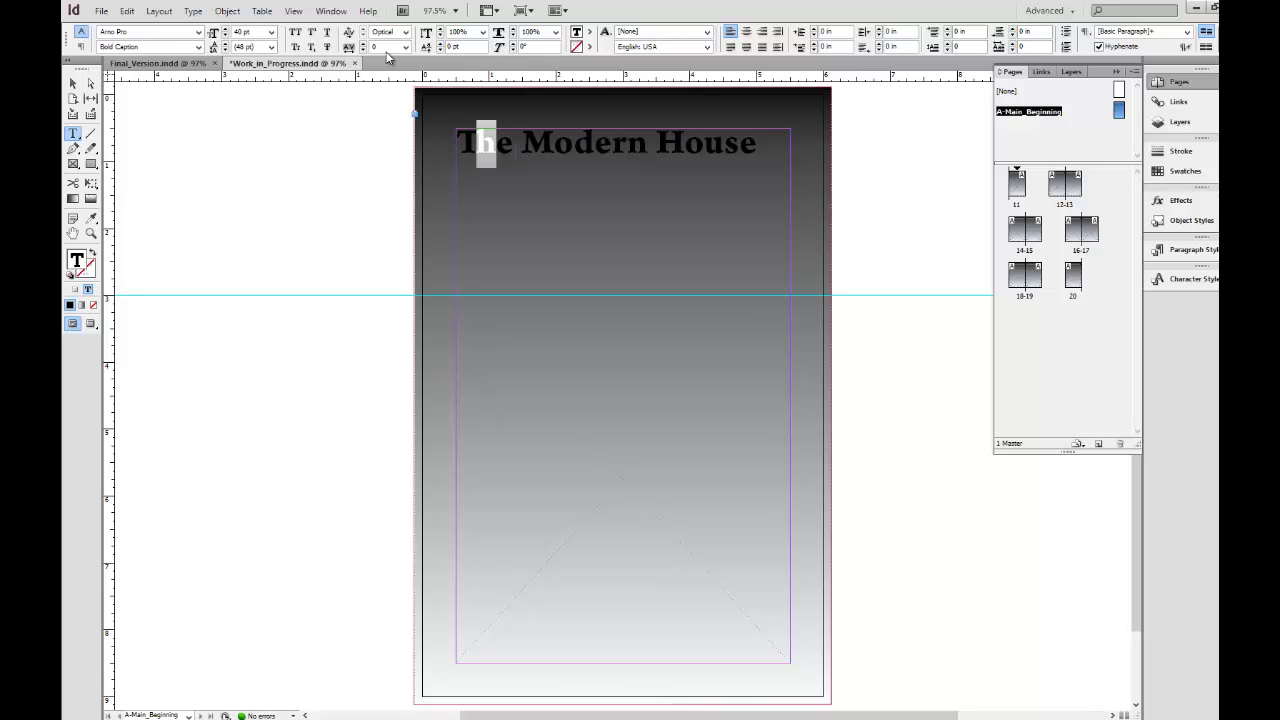
click(363, 44)
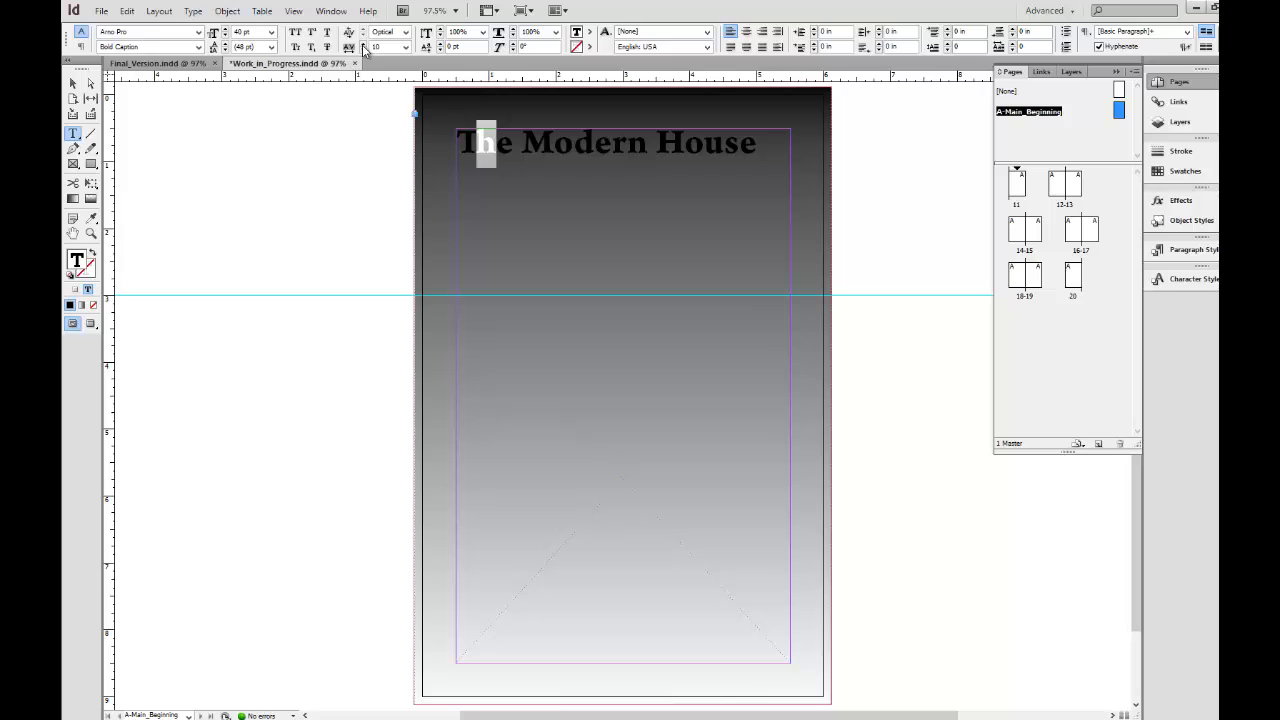
Try a tracking of 20 on the letter "h" in the heading word "The" and undo the tracking changes.
click(363, 44)
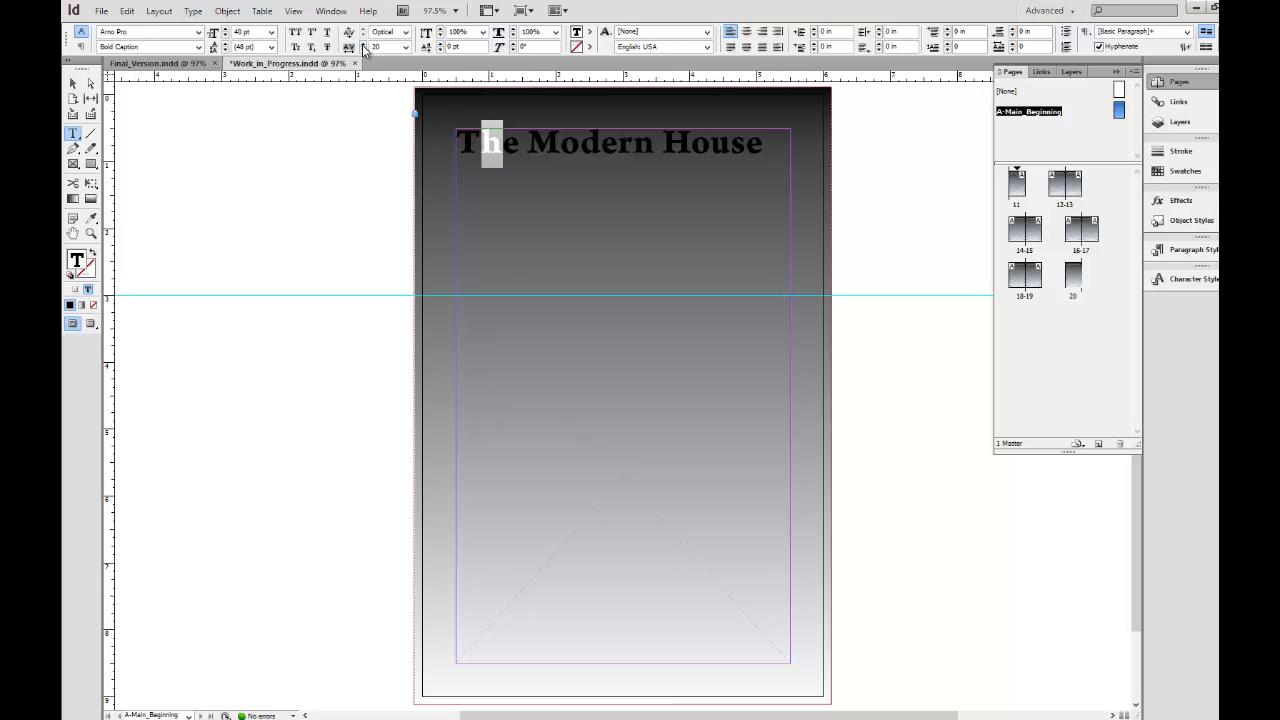
key(ctrl+z)
key(ctrl+z)
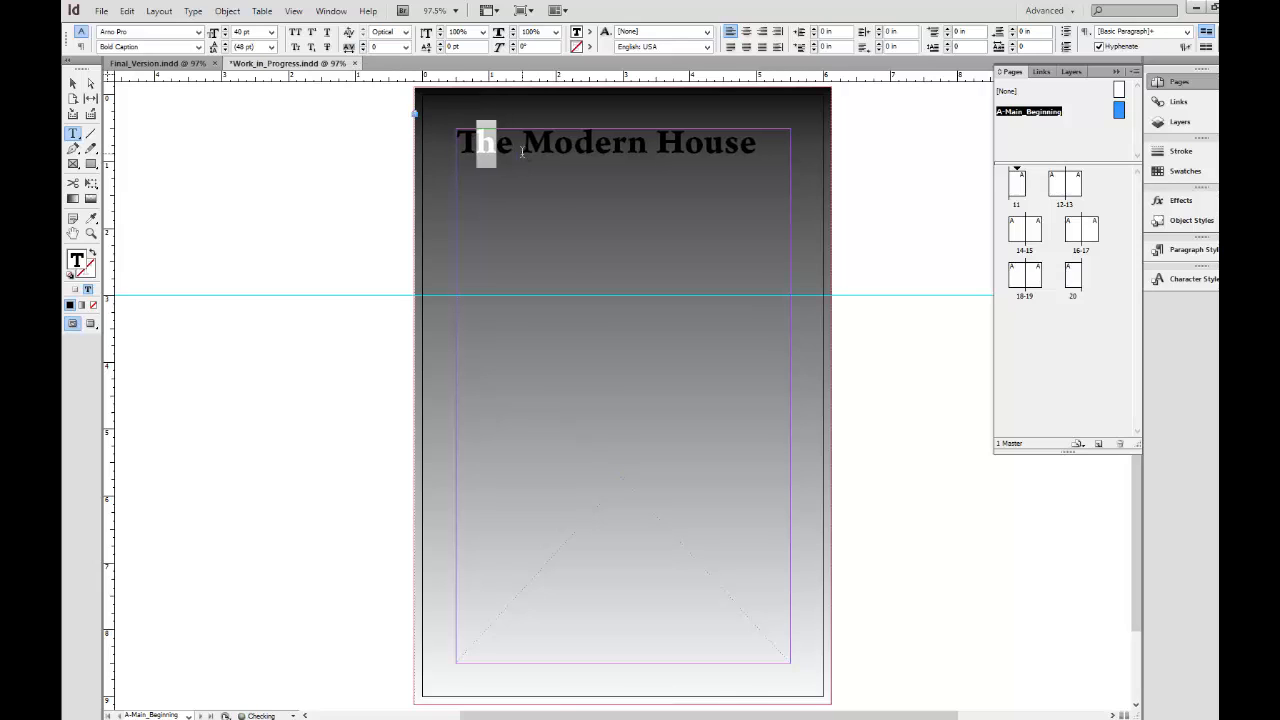
Set the tracking of the letter "h" in the heading word "The" to 20.
click(476, 144)
drag(476, 144, 496, 146)
click(364, 43)
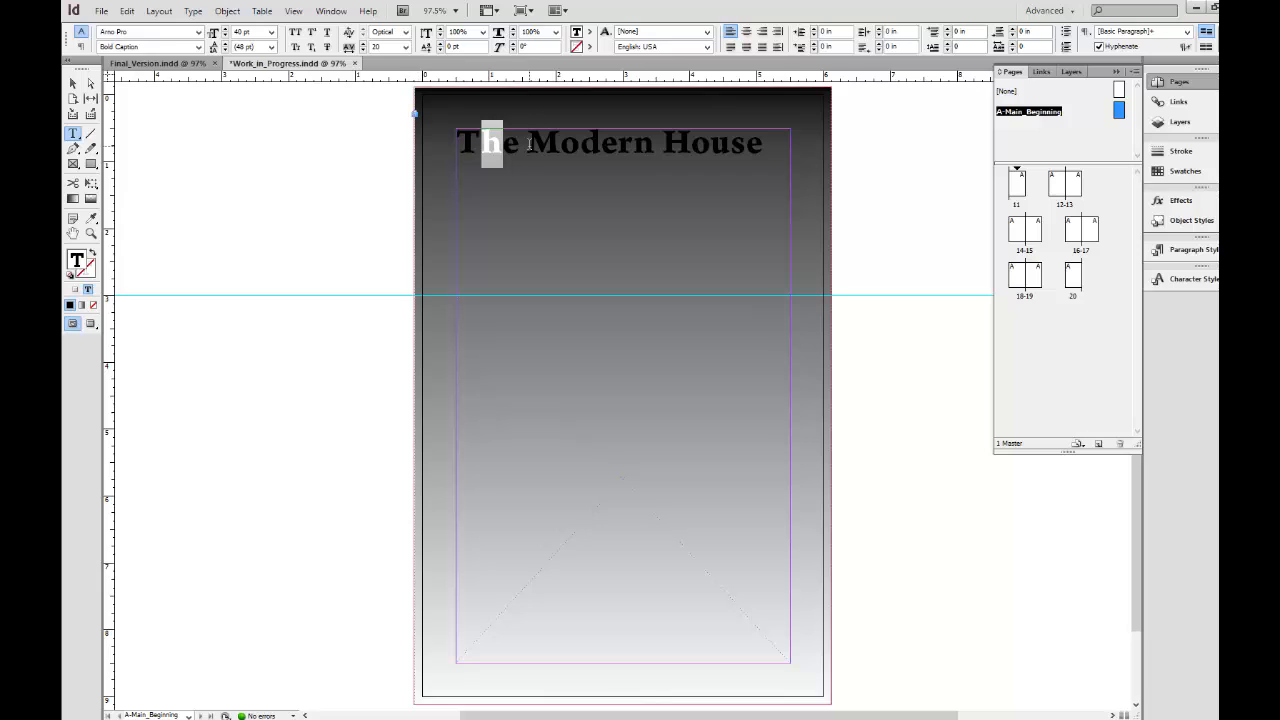
click(473, 144)
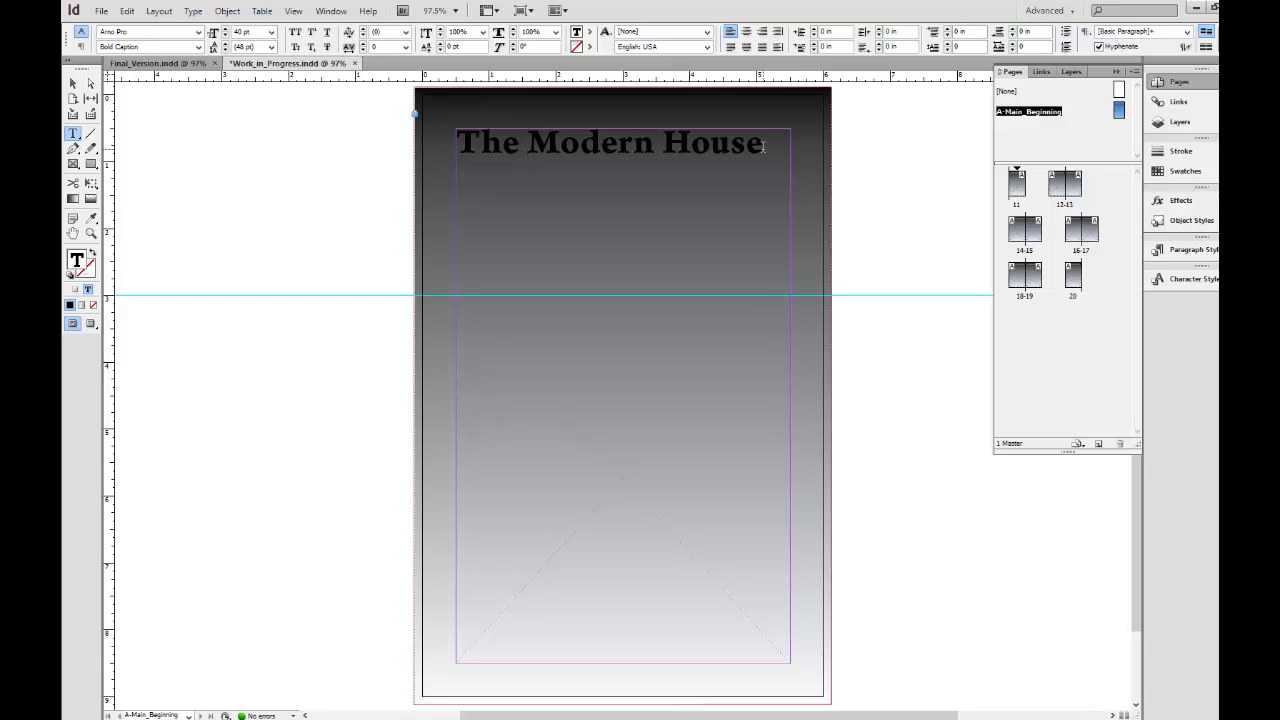
Color the whole "The Modern House" heading with the #BFB699 swatch and center-align it.
triple_click(766, 147)
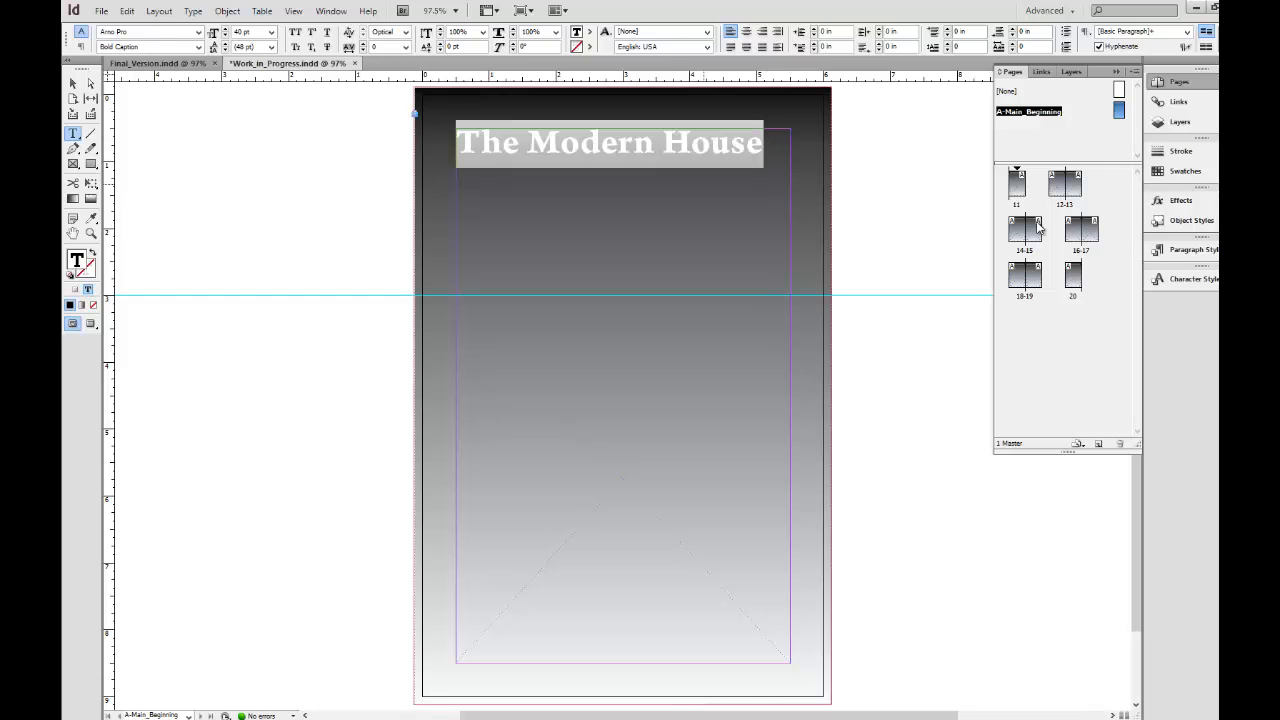
click(1168, 178)
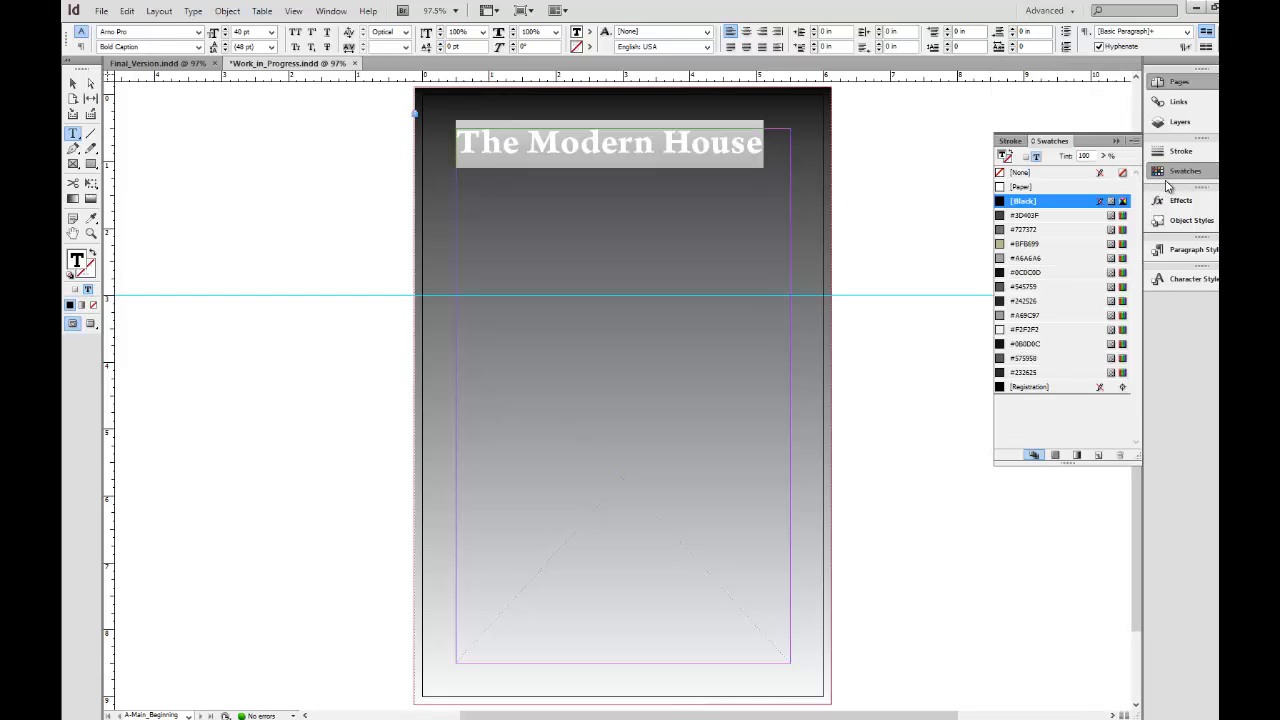
click(1029, 245)
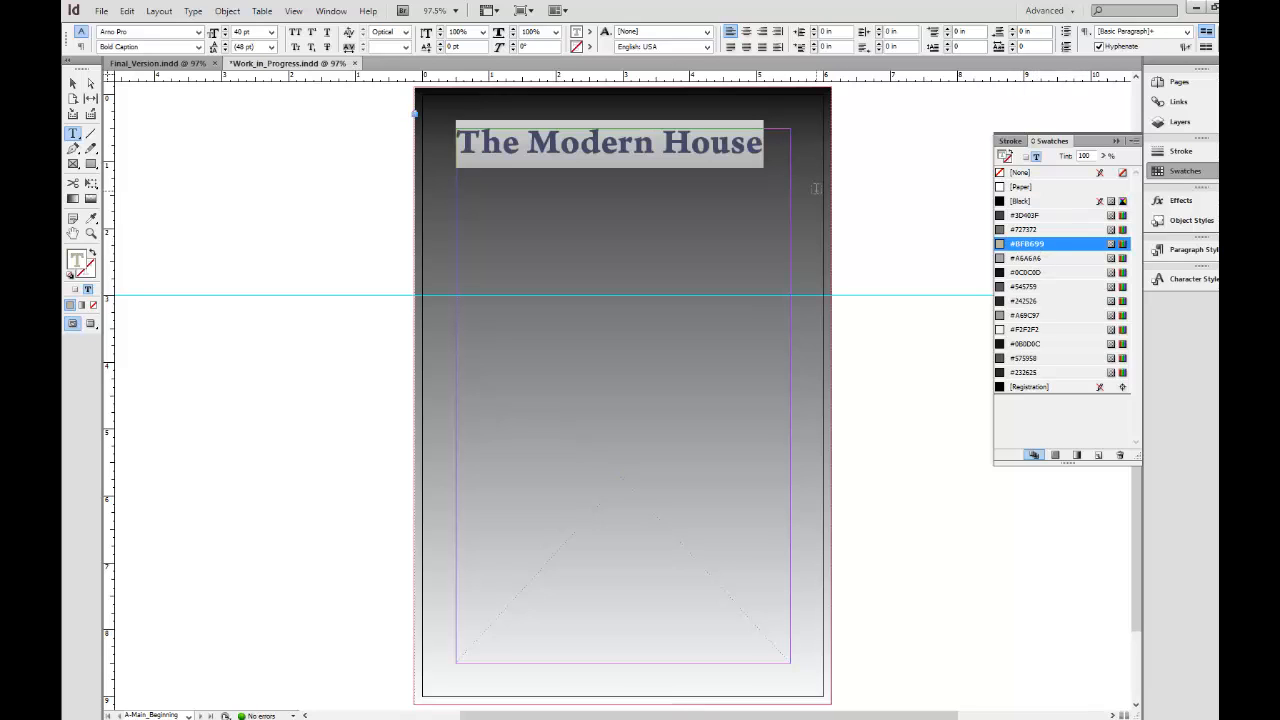
click(765, 160)
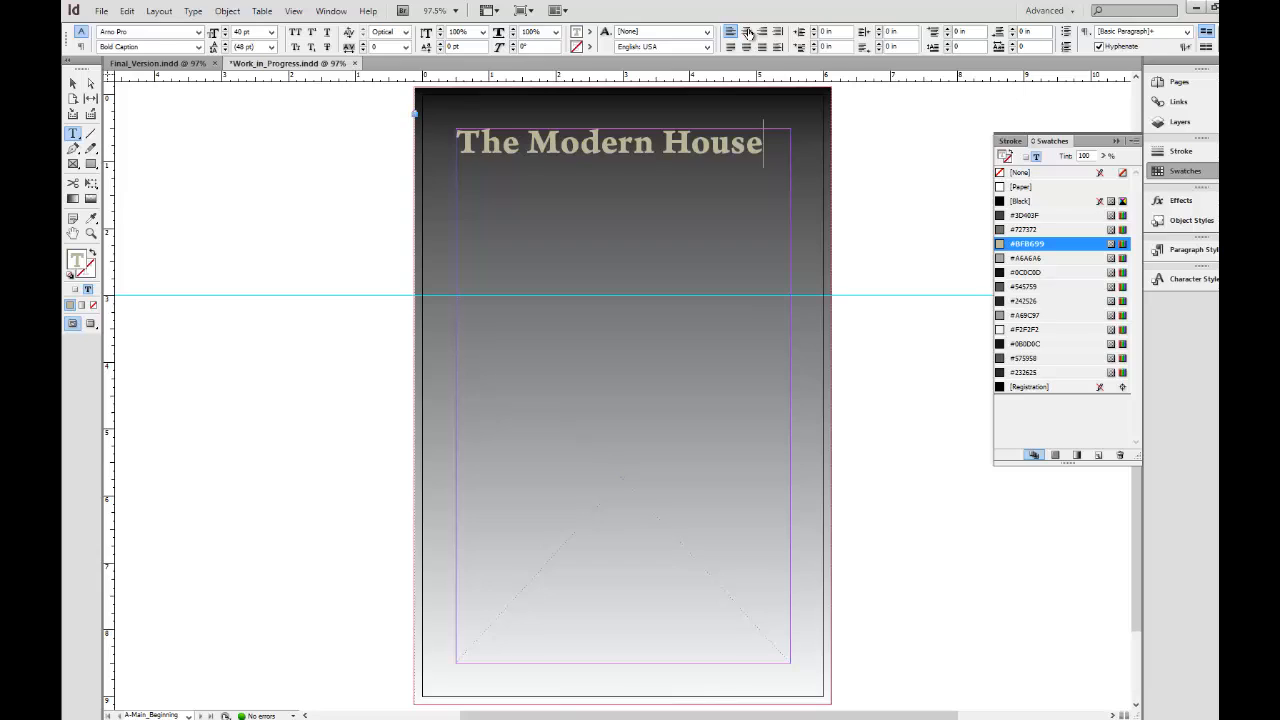
click(746, 32)
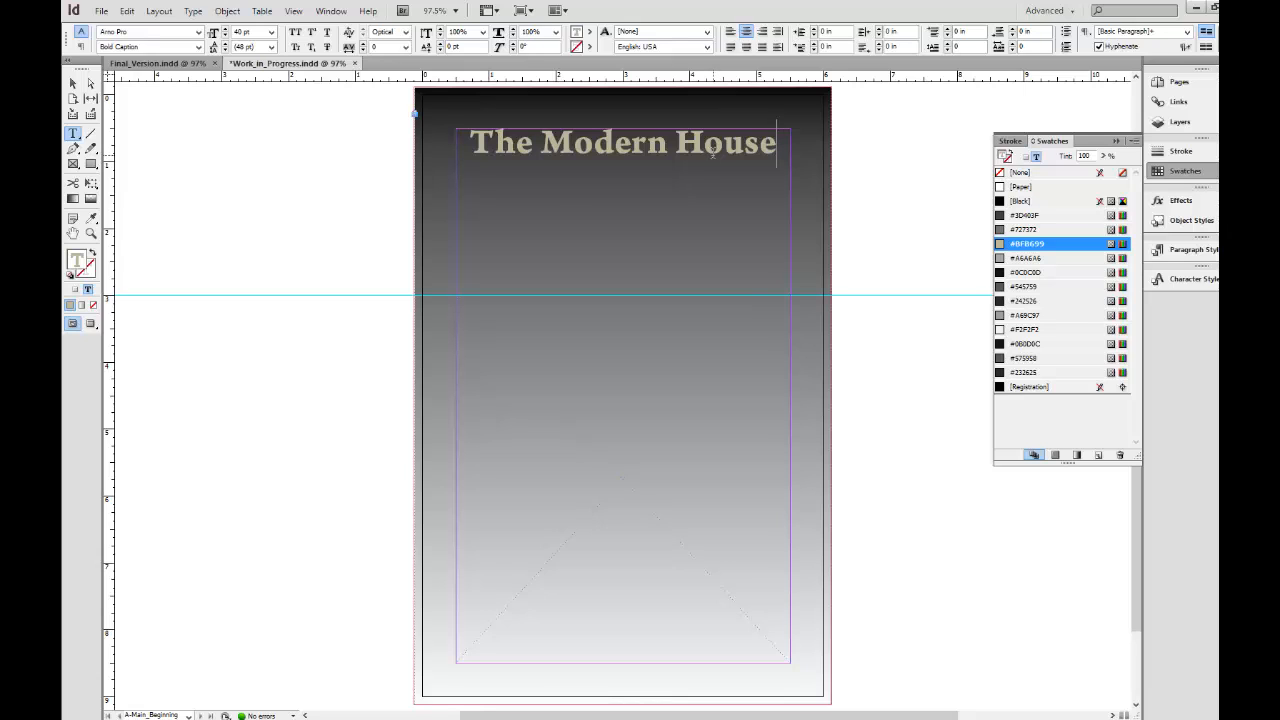
Shrink the heading's text frame to about 0.4 in high, move it down to Y 1.5 in, and preview the page.
click(74, 84)
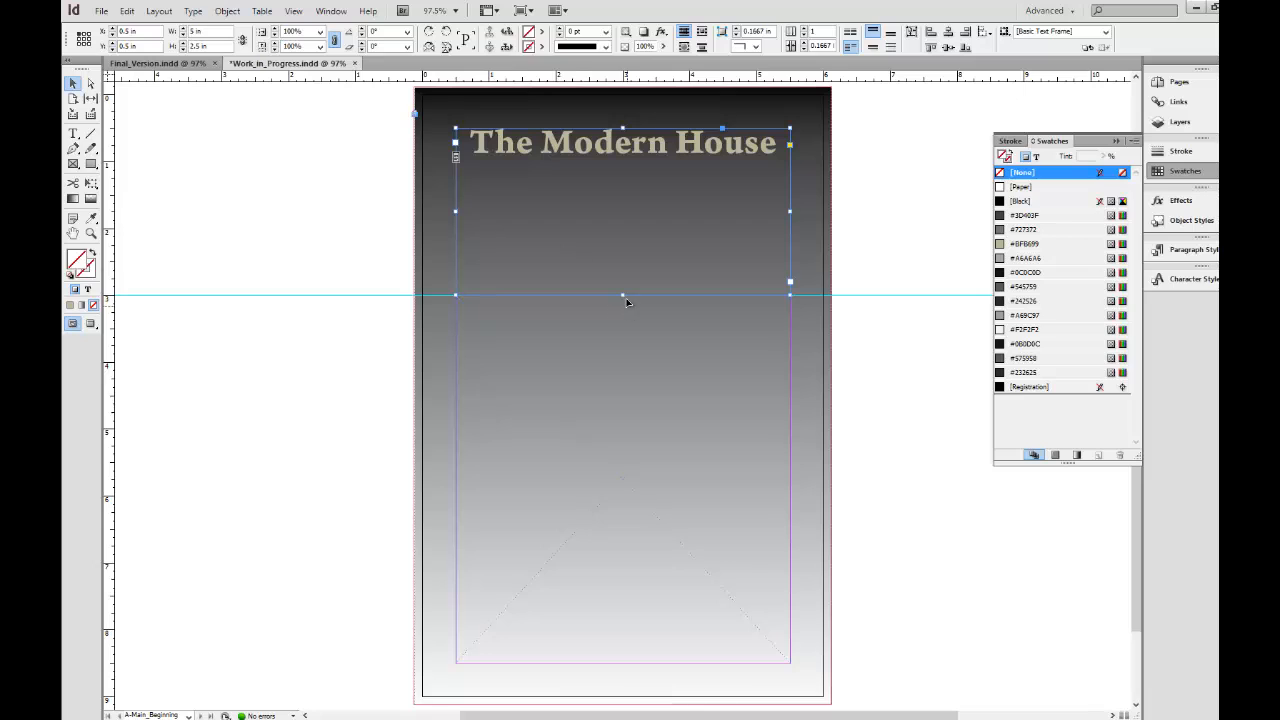
drag(622, 295, 621, 155)
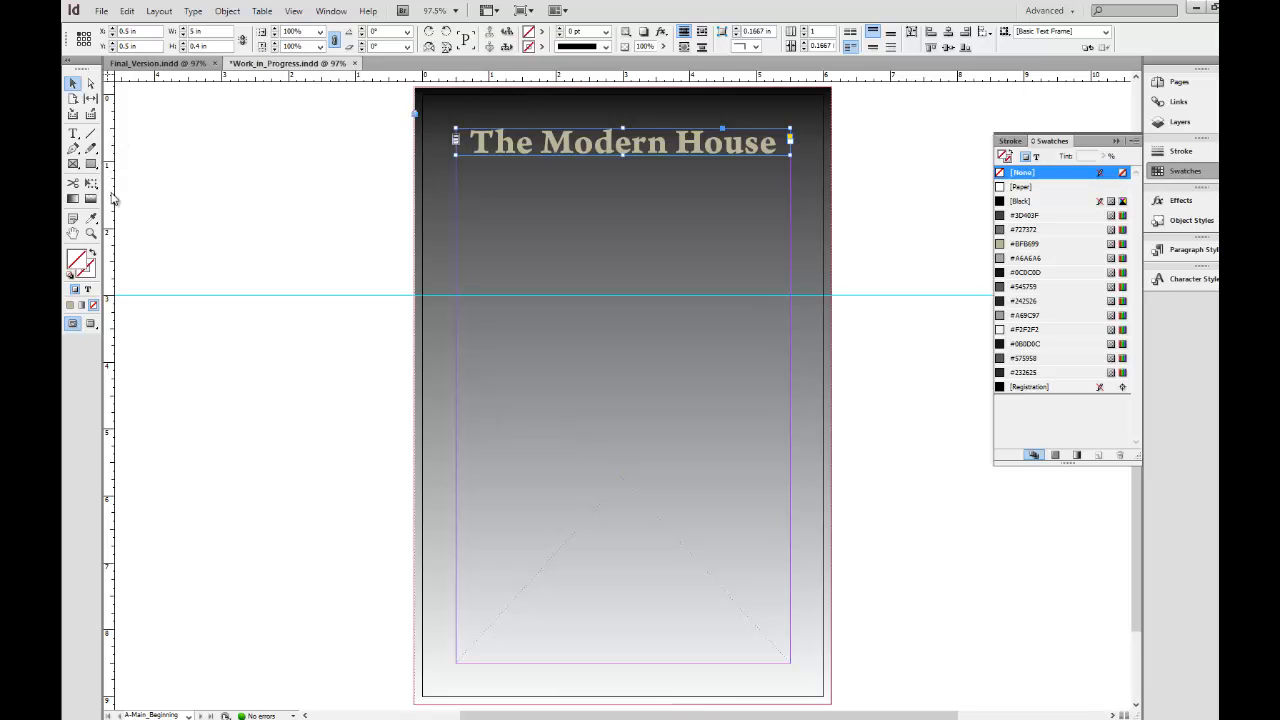
drag(622, 150, 622, 214)
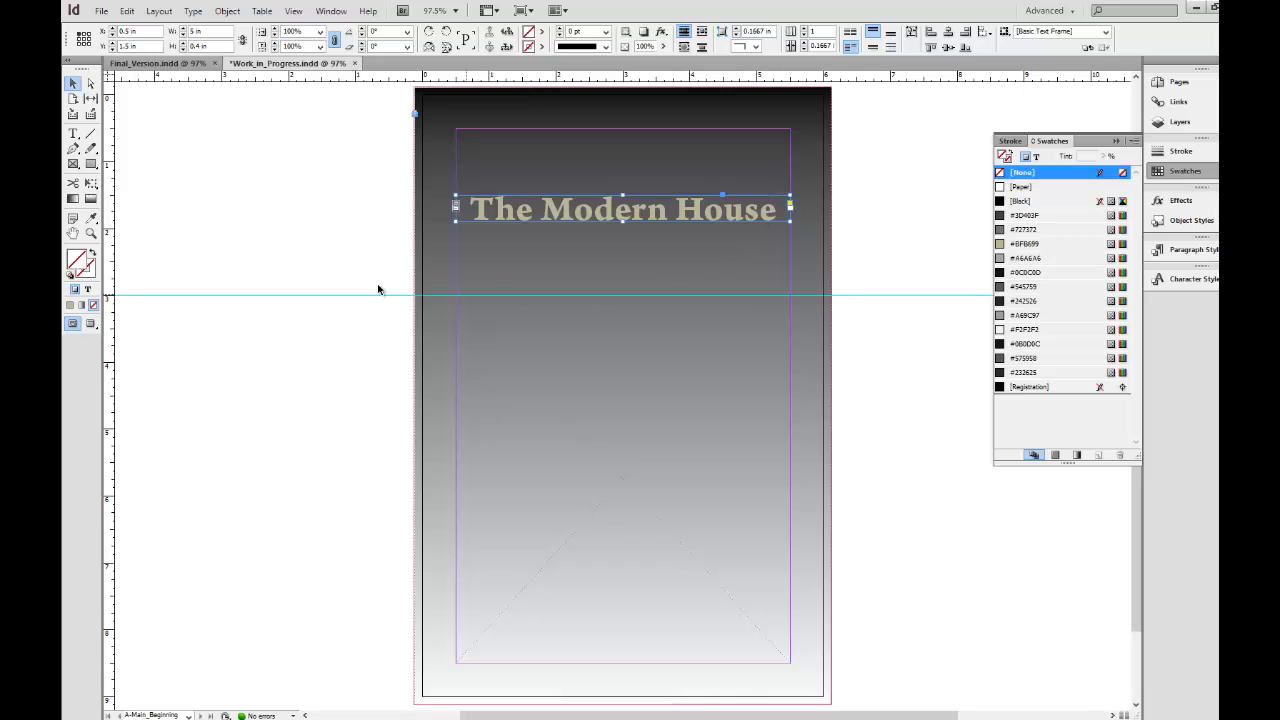
click(333, 272)
key(w)
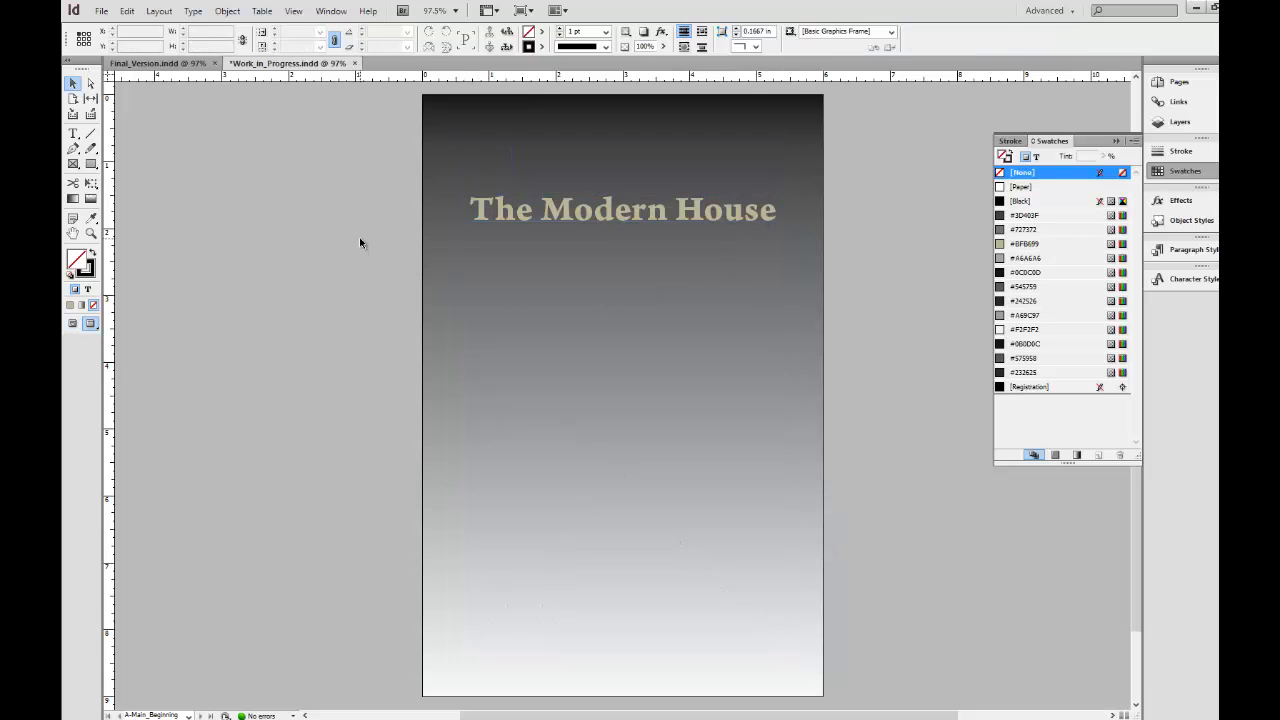
key(w)
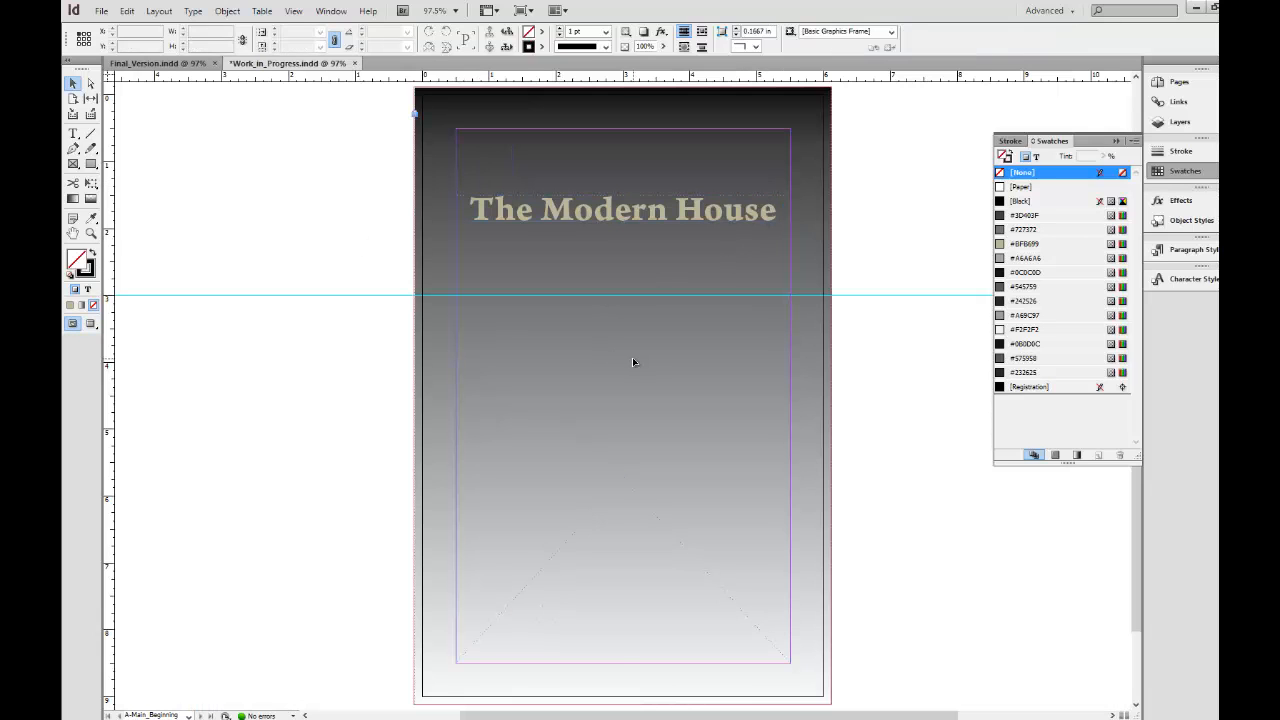
Place space_kitchen.tif from the base_images folder into the empty graphic frame below the heading.
click(632, 358)
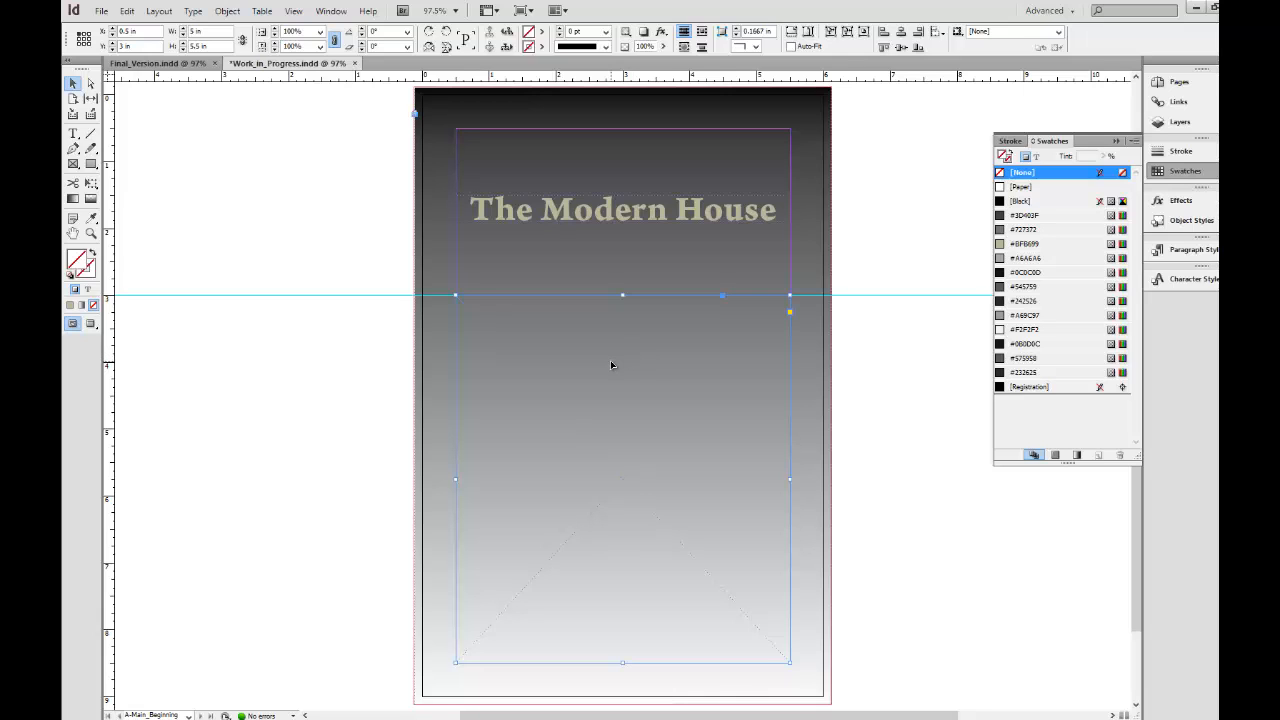
click(101, 10)
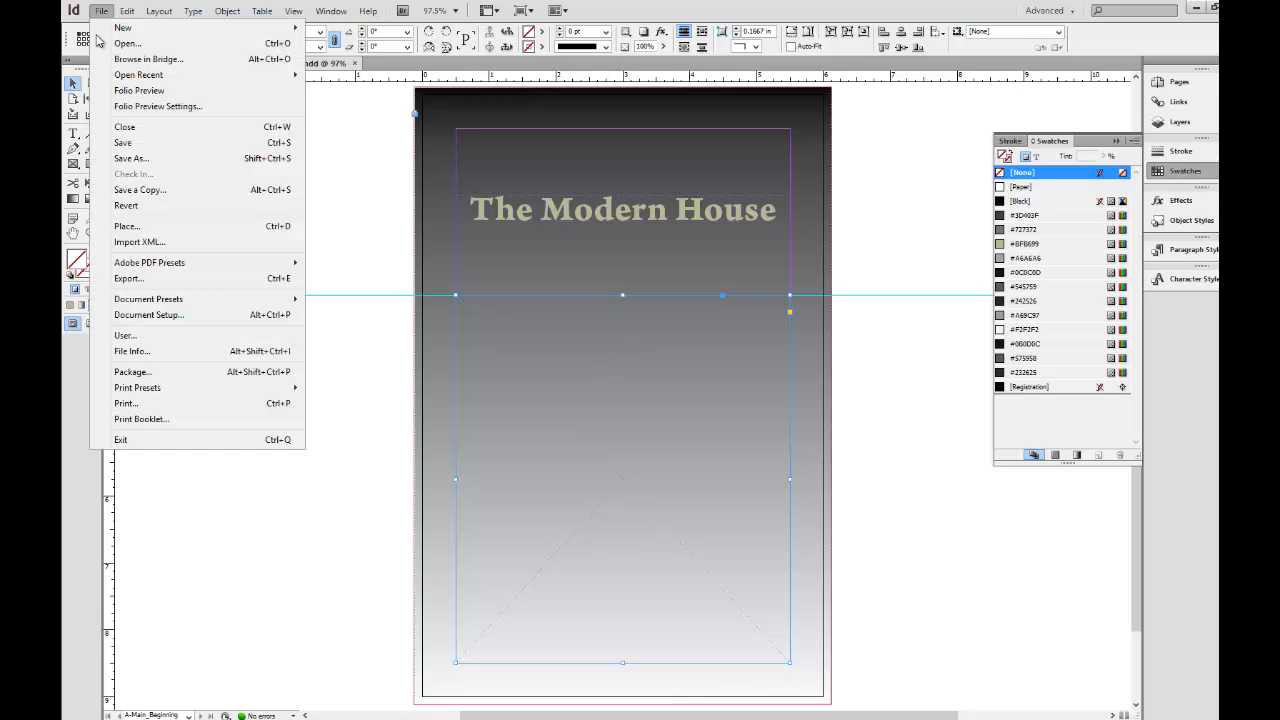
click(152, 228)
click(753, 195)
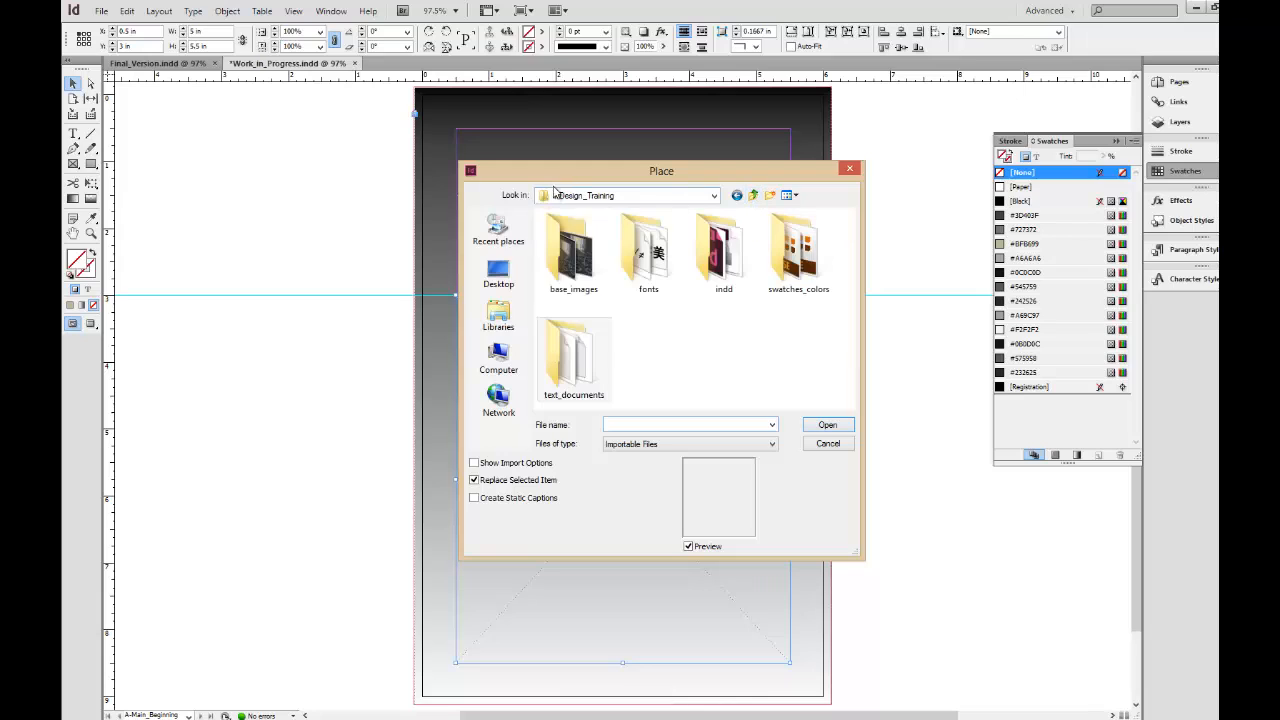
double_click(559, 229)
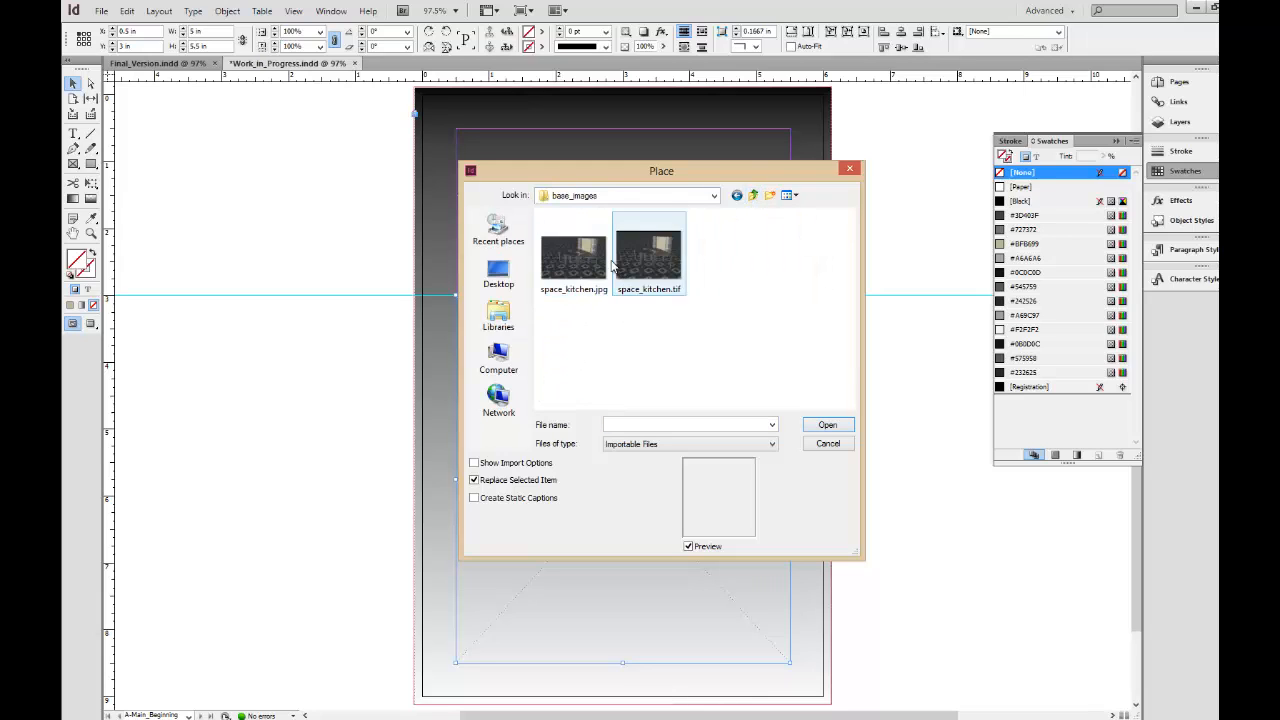
click(648, 258)
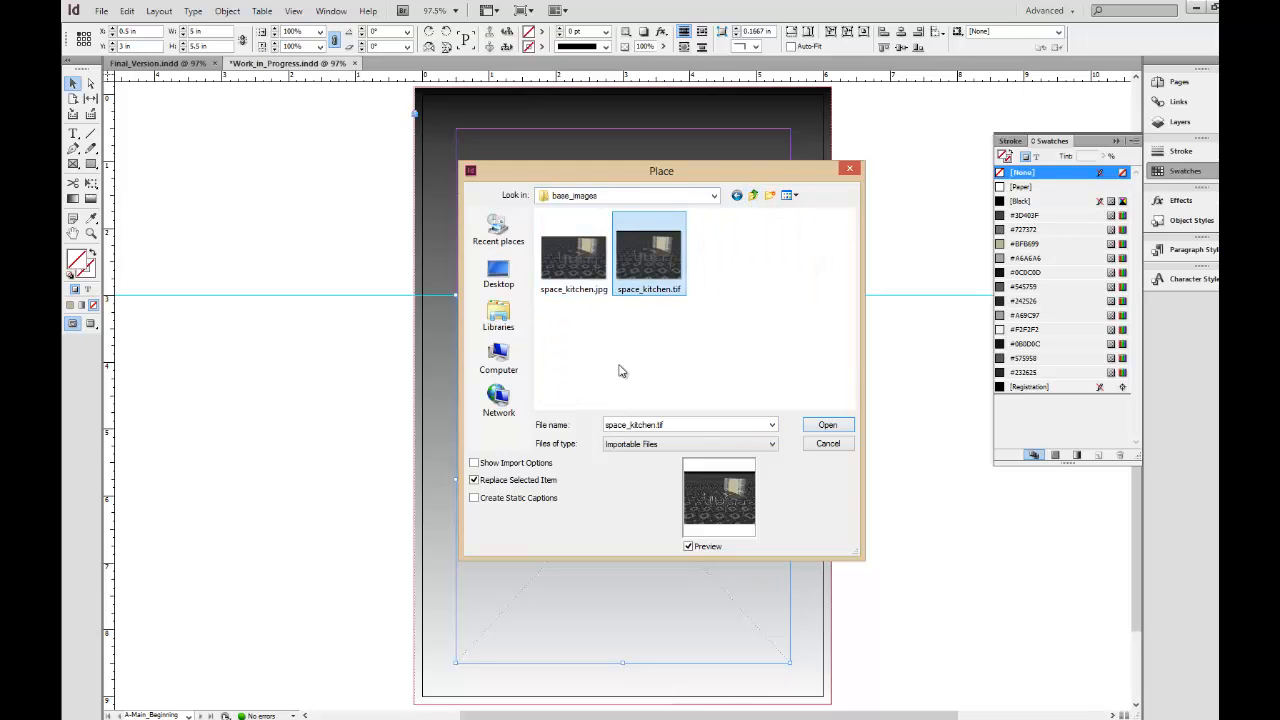
click(826, 427)
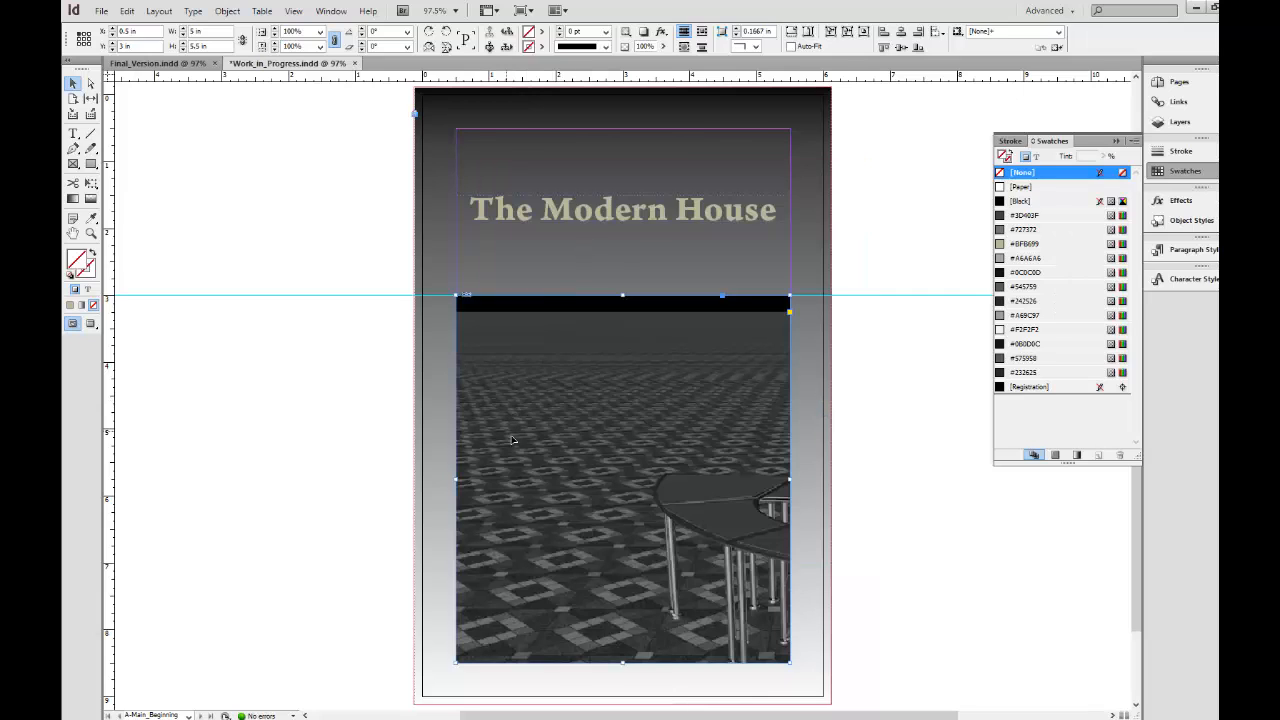
Select the kitchen image inside its frame and fit the content to the frame.
drag(618, 472, 515, 434)
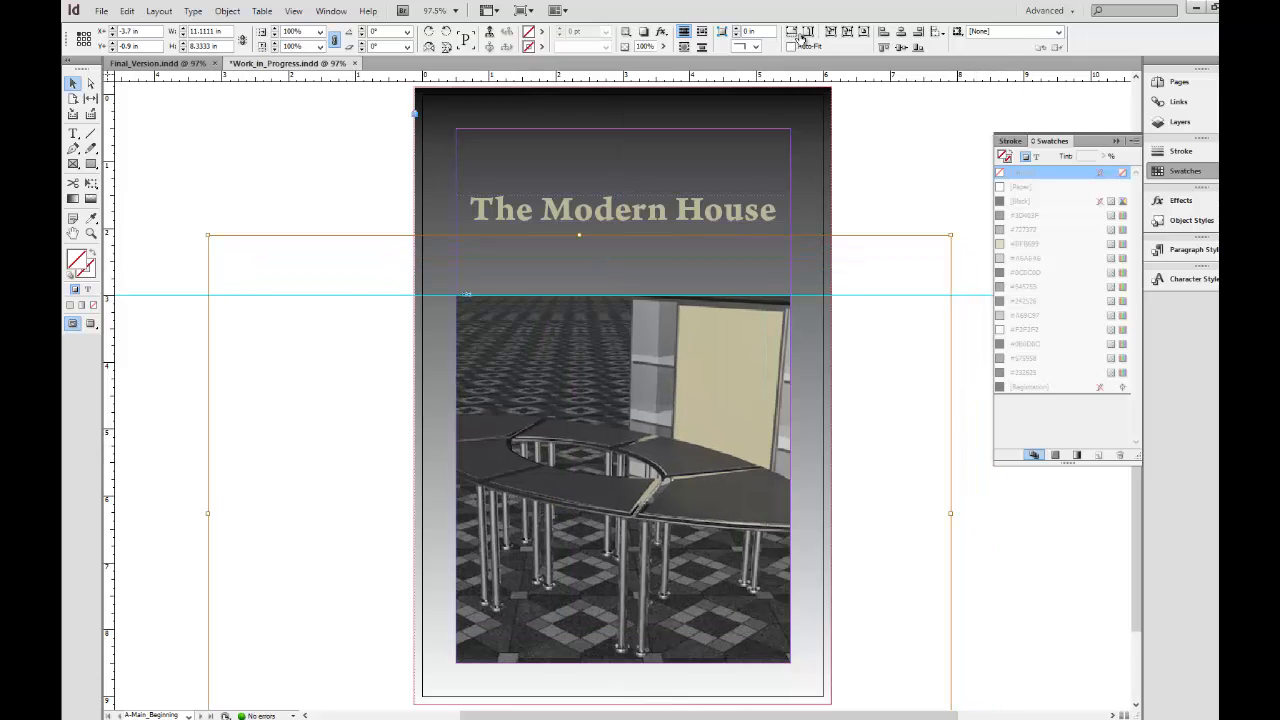
click(829, 32)
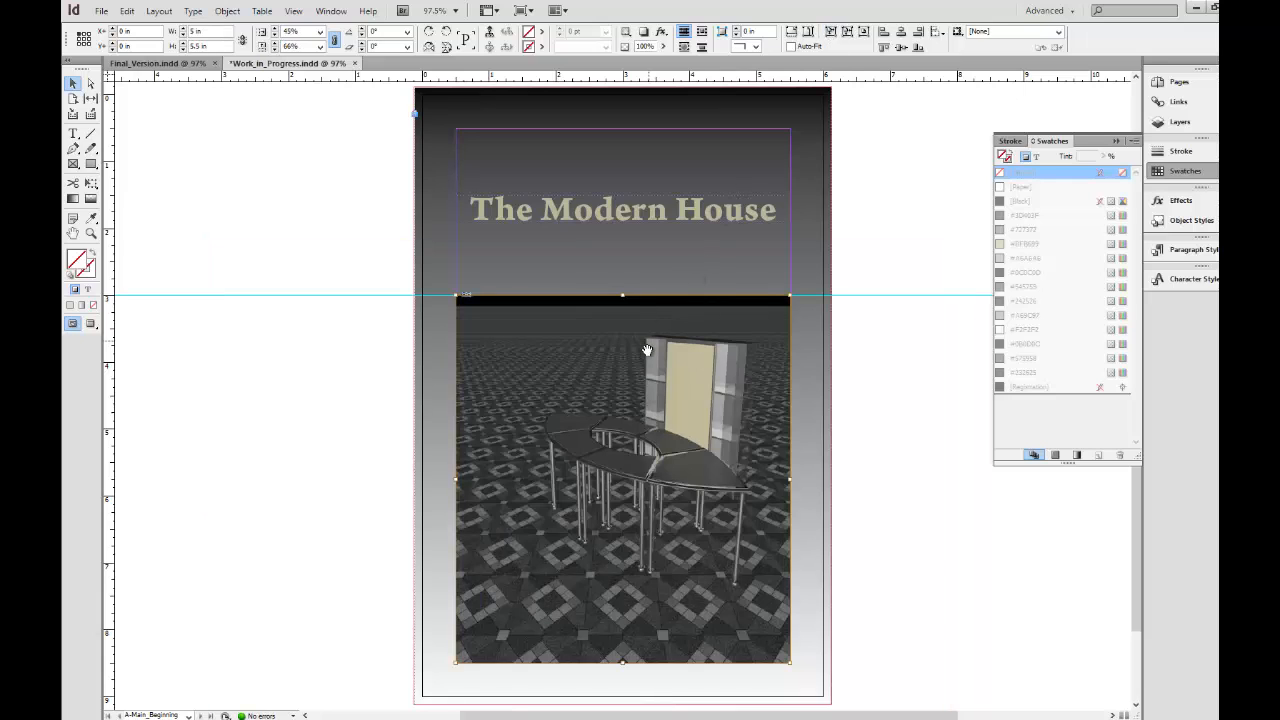
Try shifting the kitchen image up about 0.42 in within its frame and undo the move.
drag(617, 466, 626, 432)
key(ctrl+z)
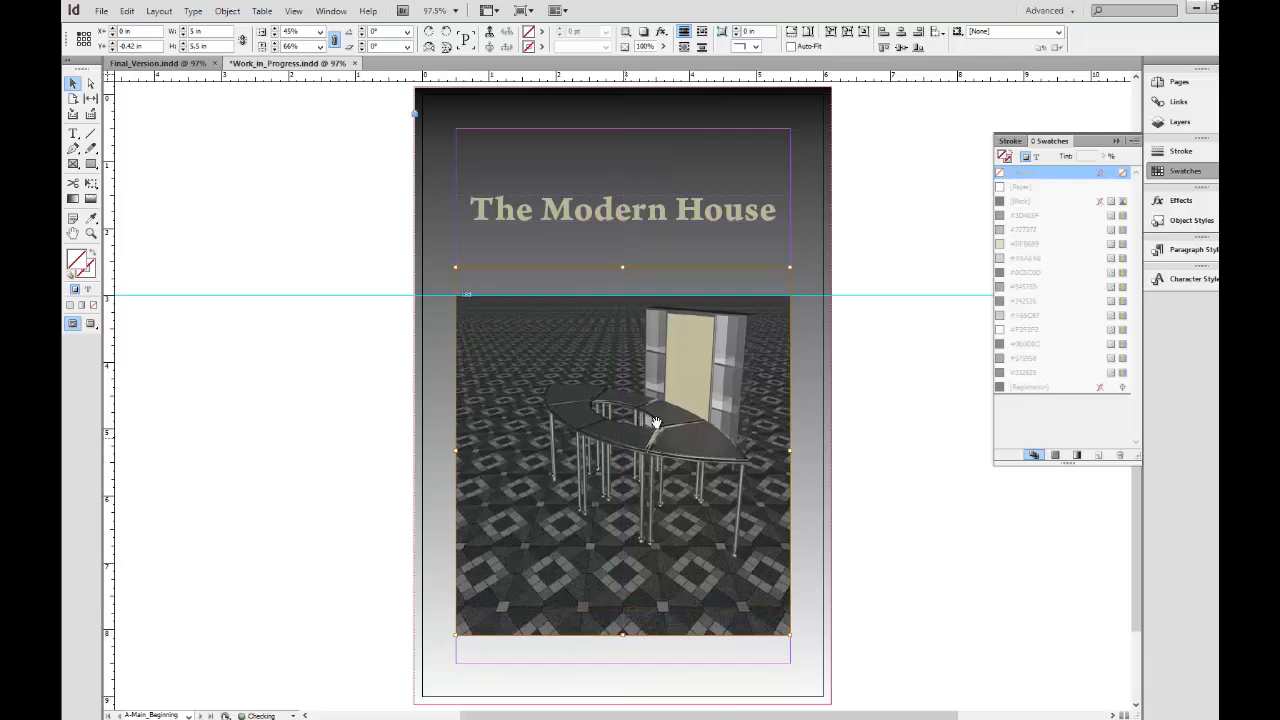
key(ctrl+z)
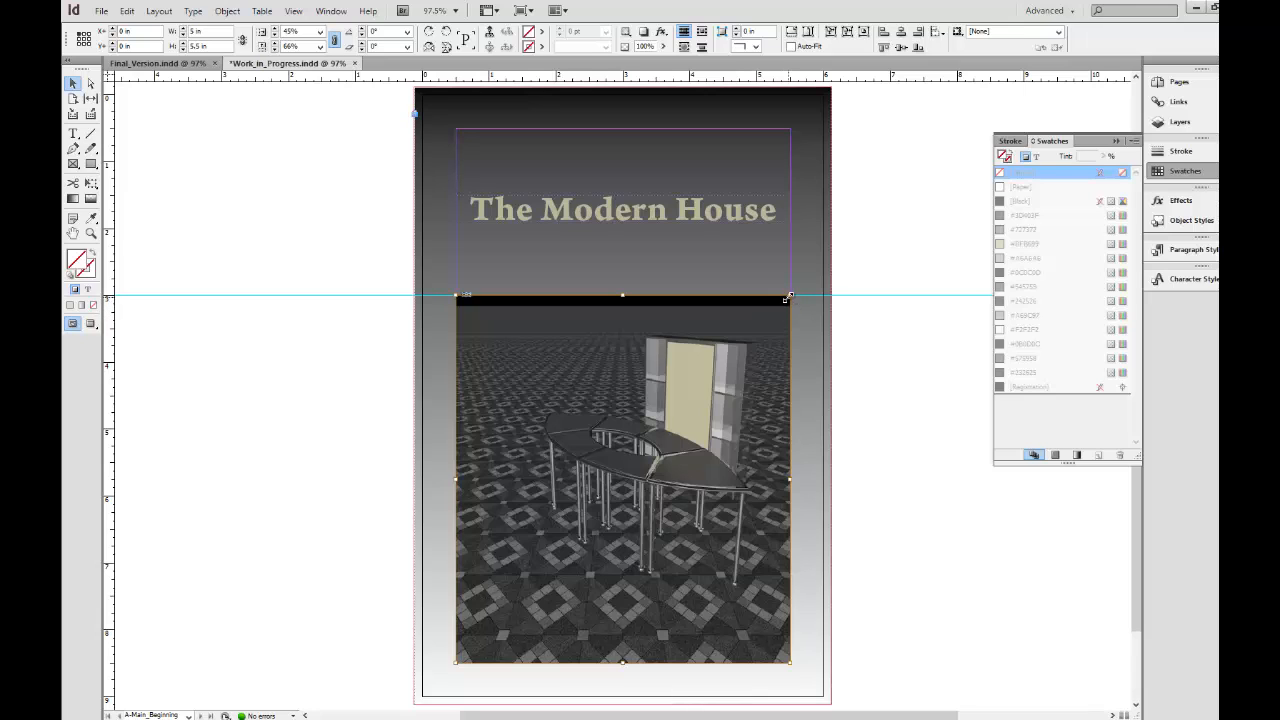
Enlarge the kitchen image to about 6.12 by 6.73 in, reposition it within its frame to center the furniture, and preview the page.
drag(789, 297, 823, 263)
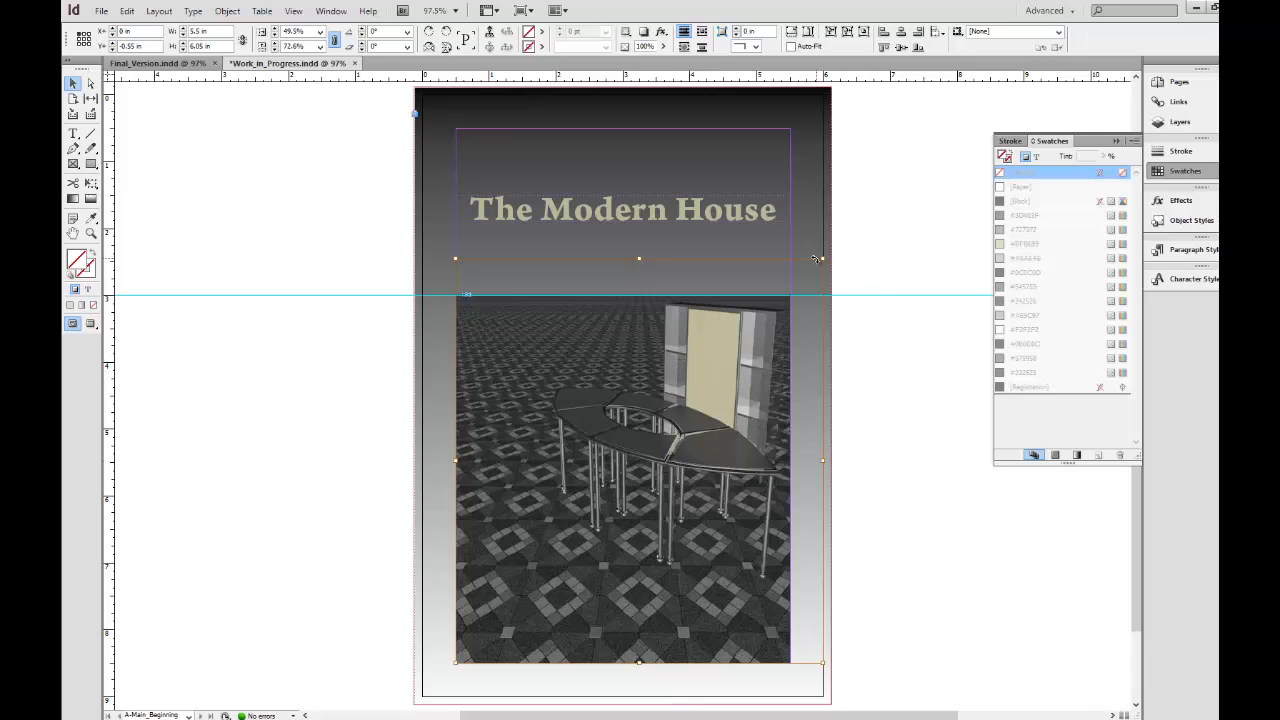
drag(823, 257, 865, 212)
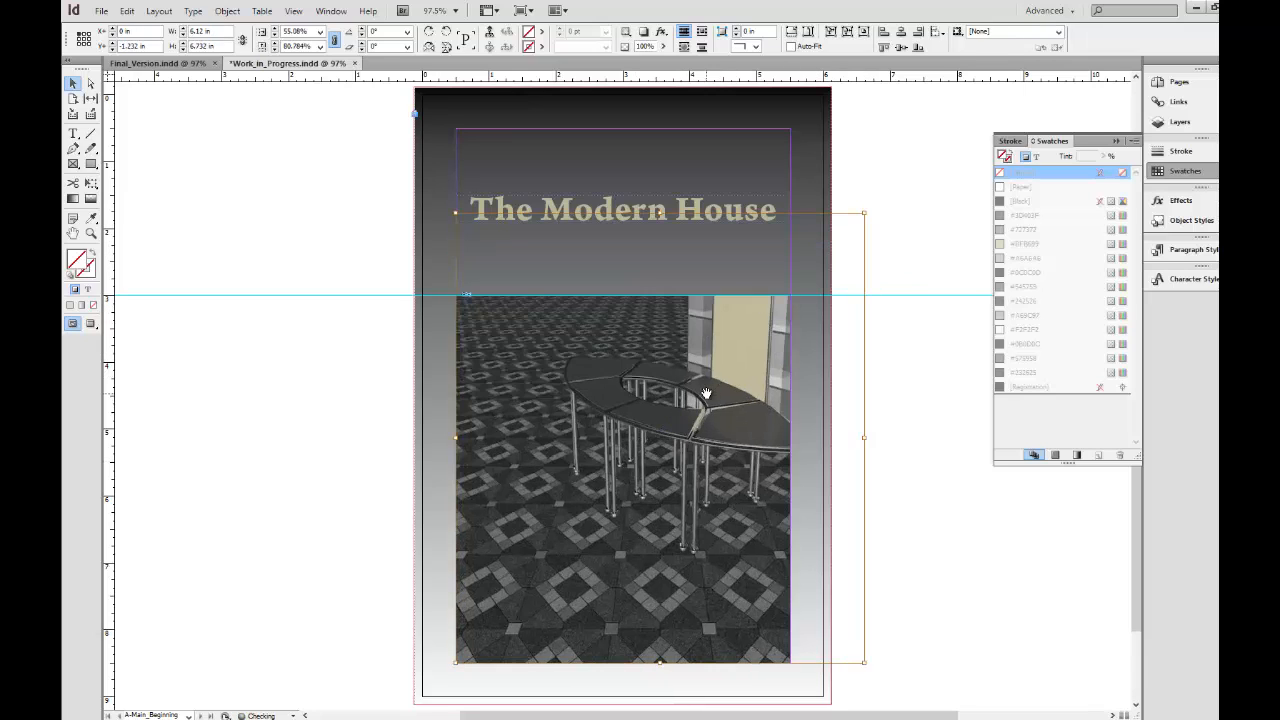
drag(704, 398, 661, 428)
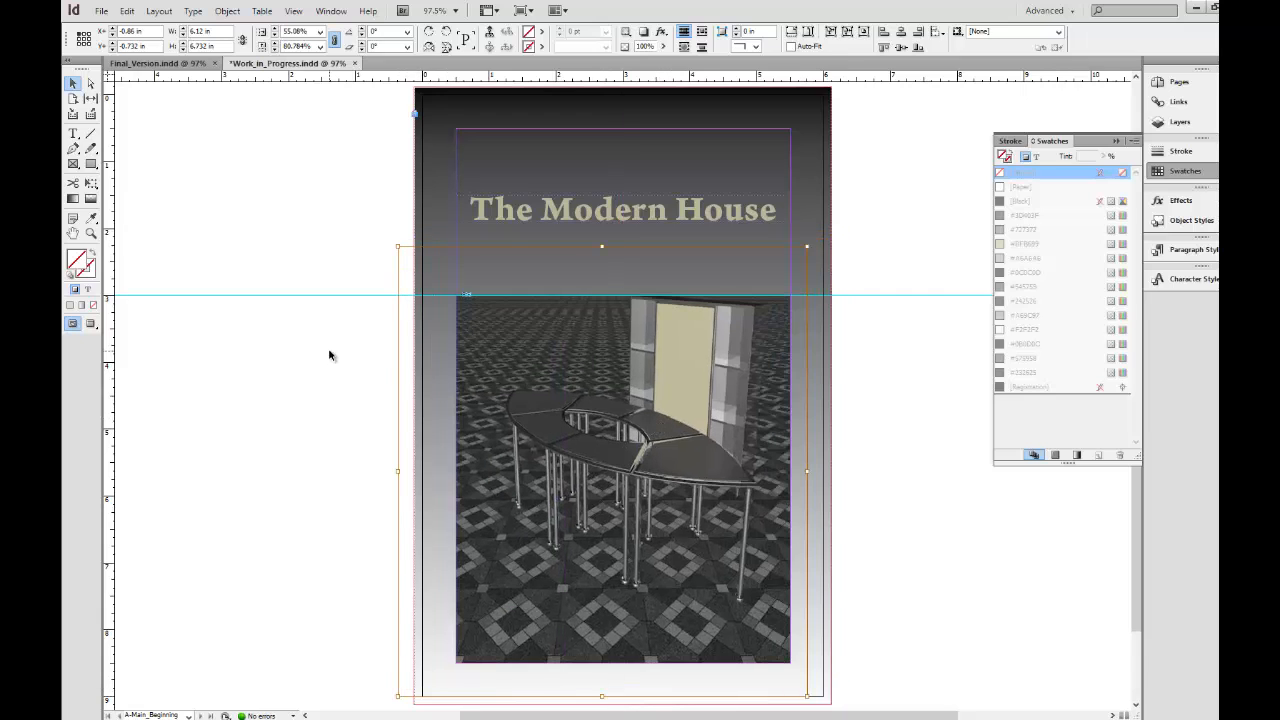
click(333, 470)
key(w)
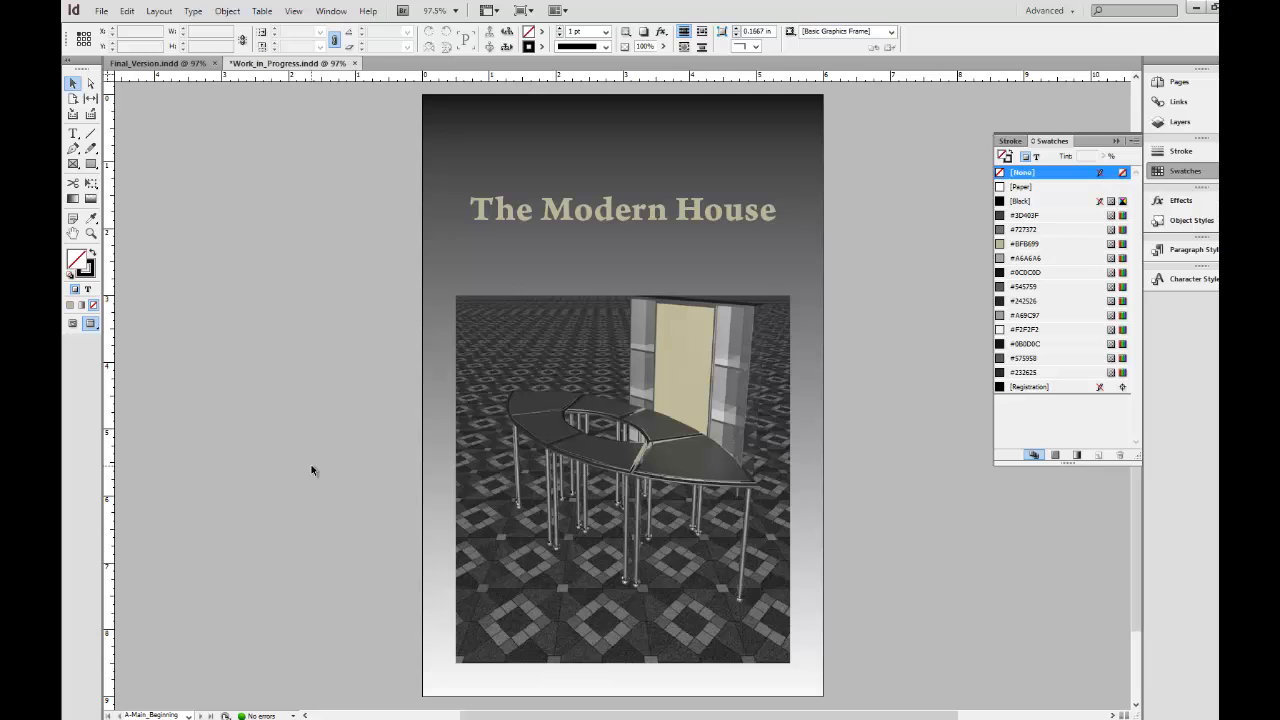
key(w)
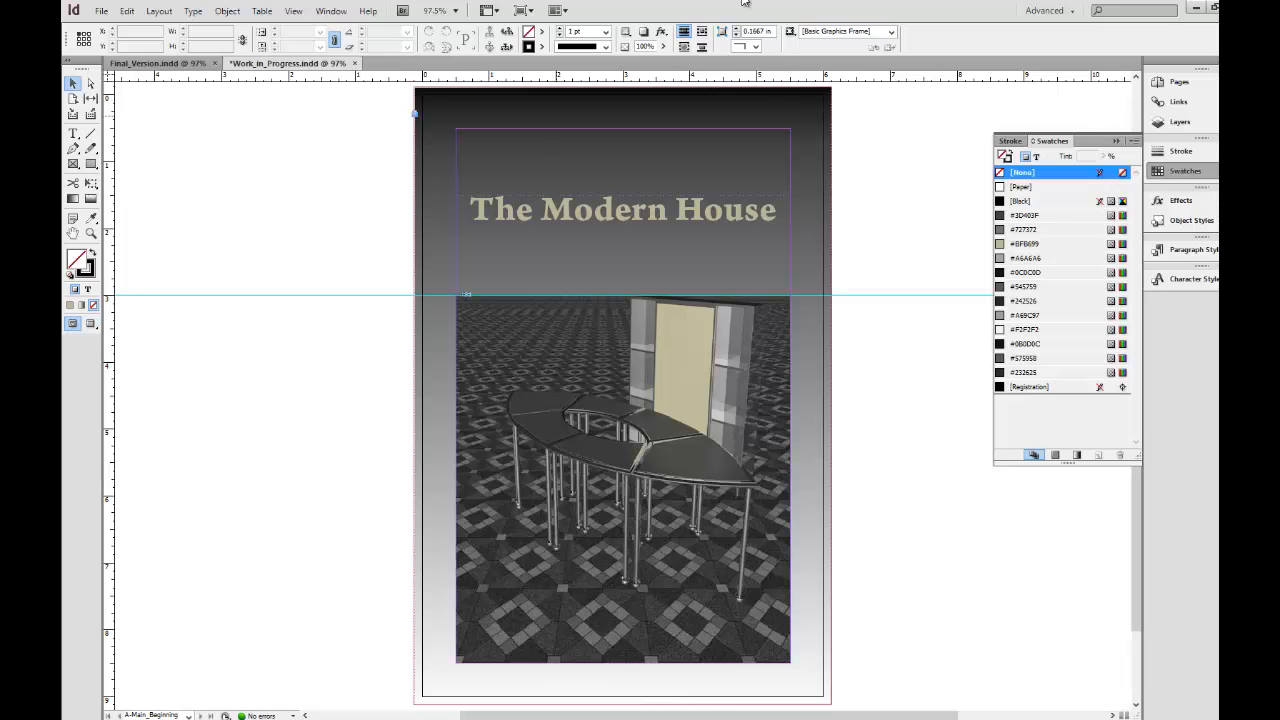
Create a two-page, 6 by 9 in master with prefix B named Text_Overflow, based on no other master.
click(1207, 85)
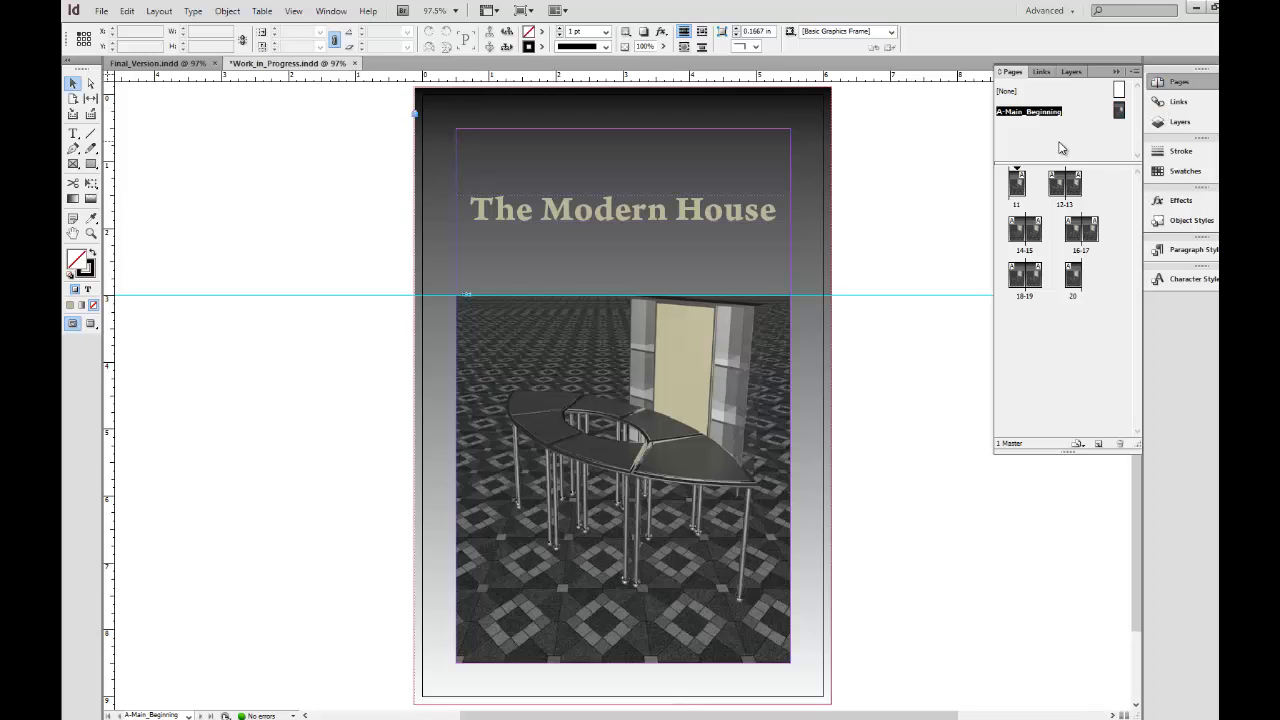
click(1134, 74)
click(986, 144)
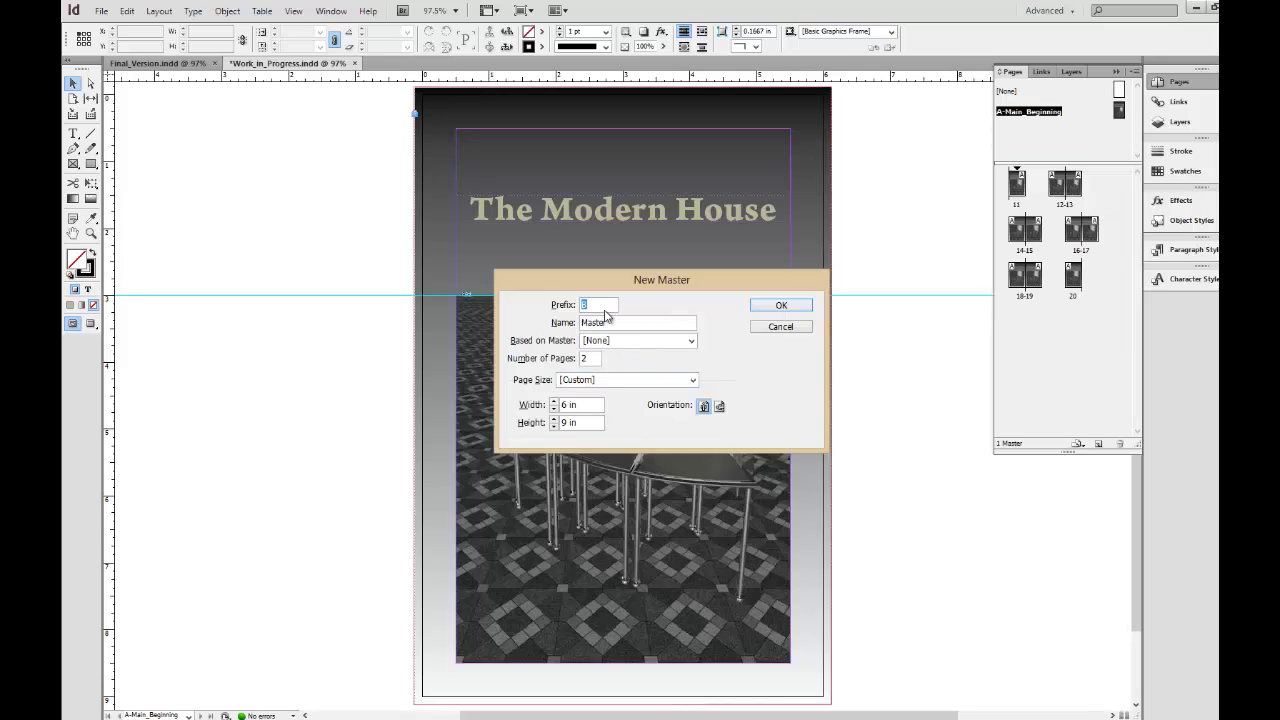
key(Tab)
text(Te)
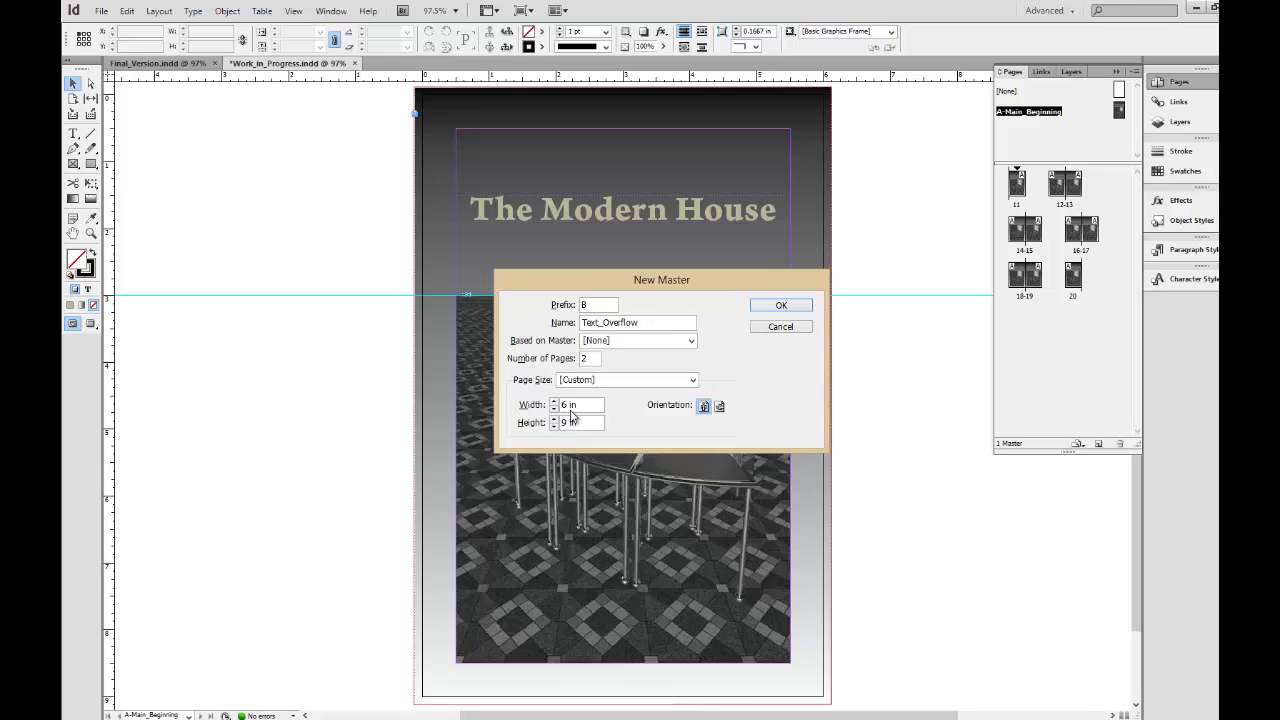
click(767, 308)
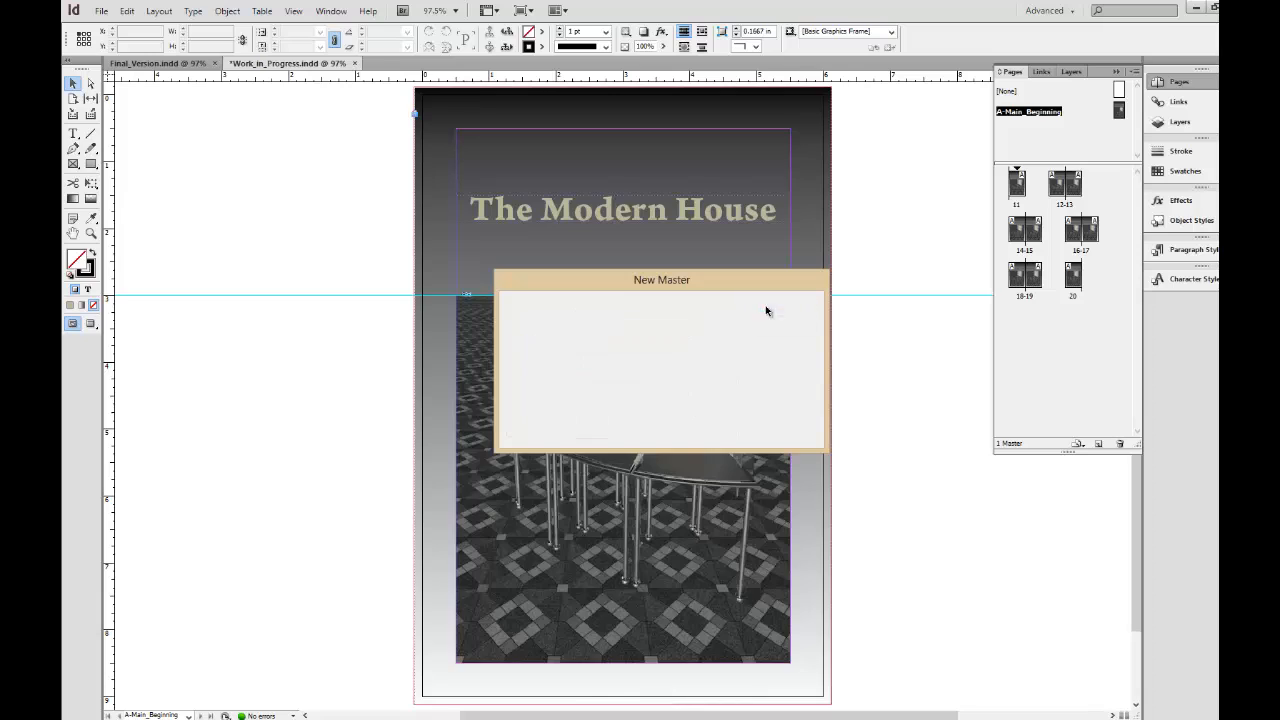
click(73, 133)
click(73, 84)
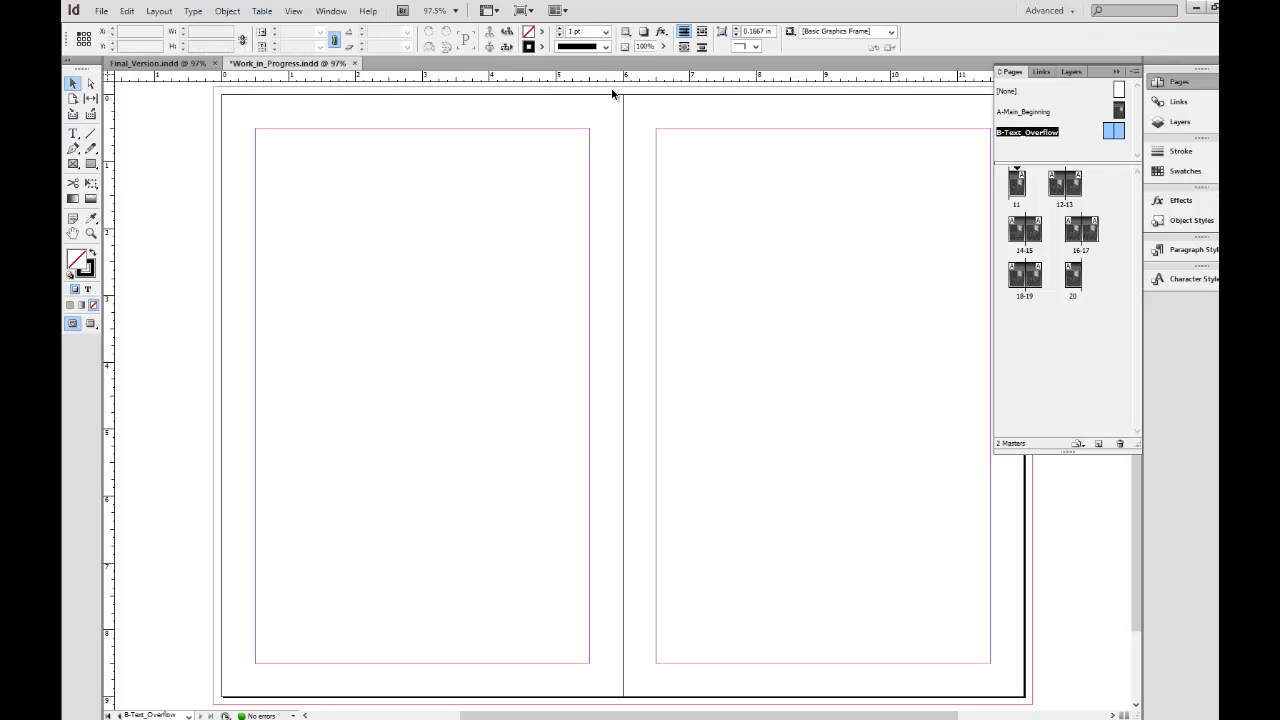
click(1179, 102)
click(1181, 123)
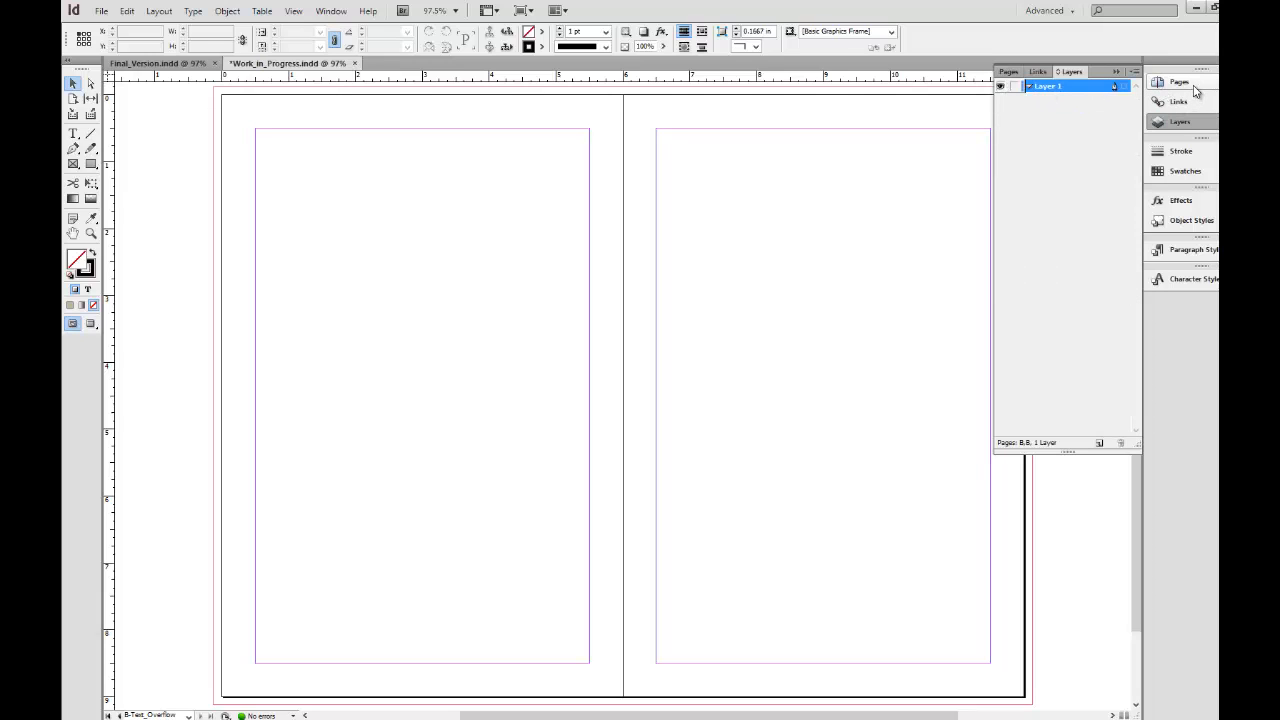
Bring up the Gradient panel and dock it with the collapsed panels beneath Character Styles.
click(1195, 89)
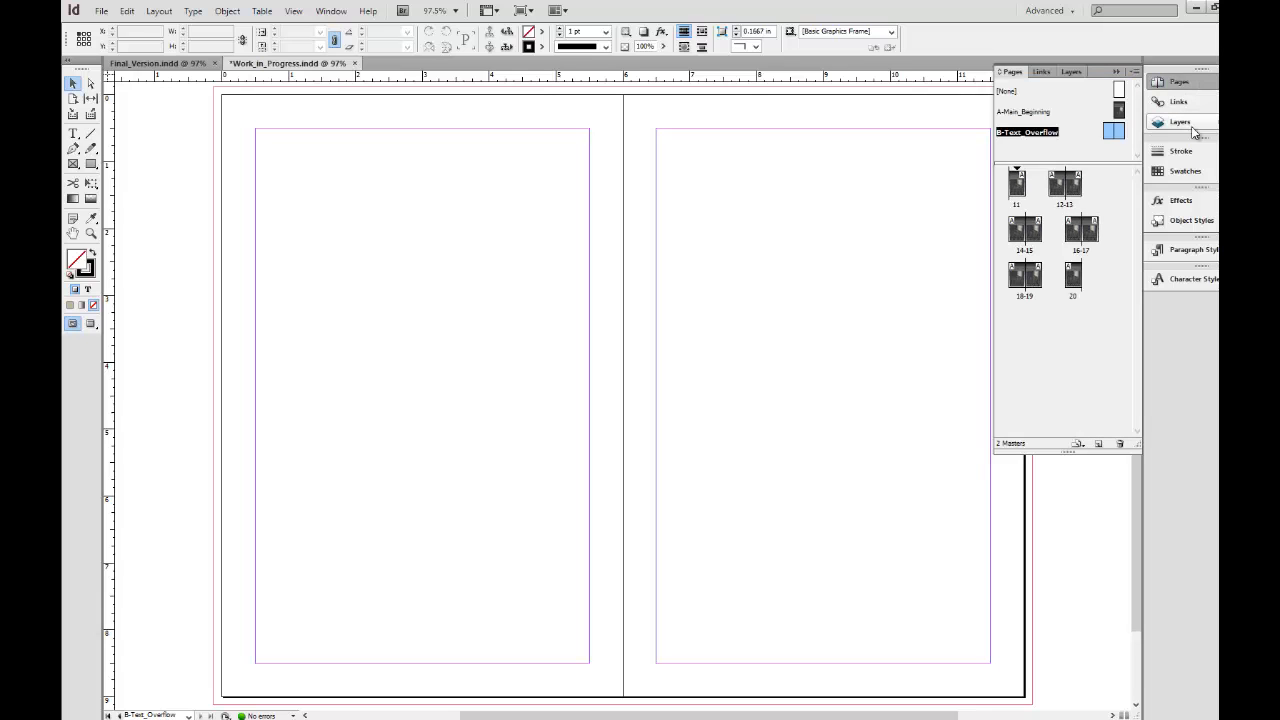
click(331, 11)
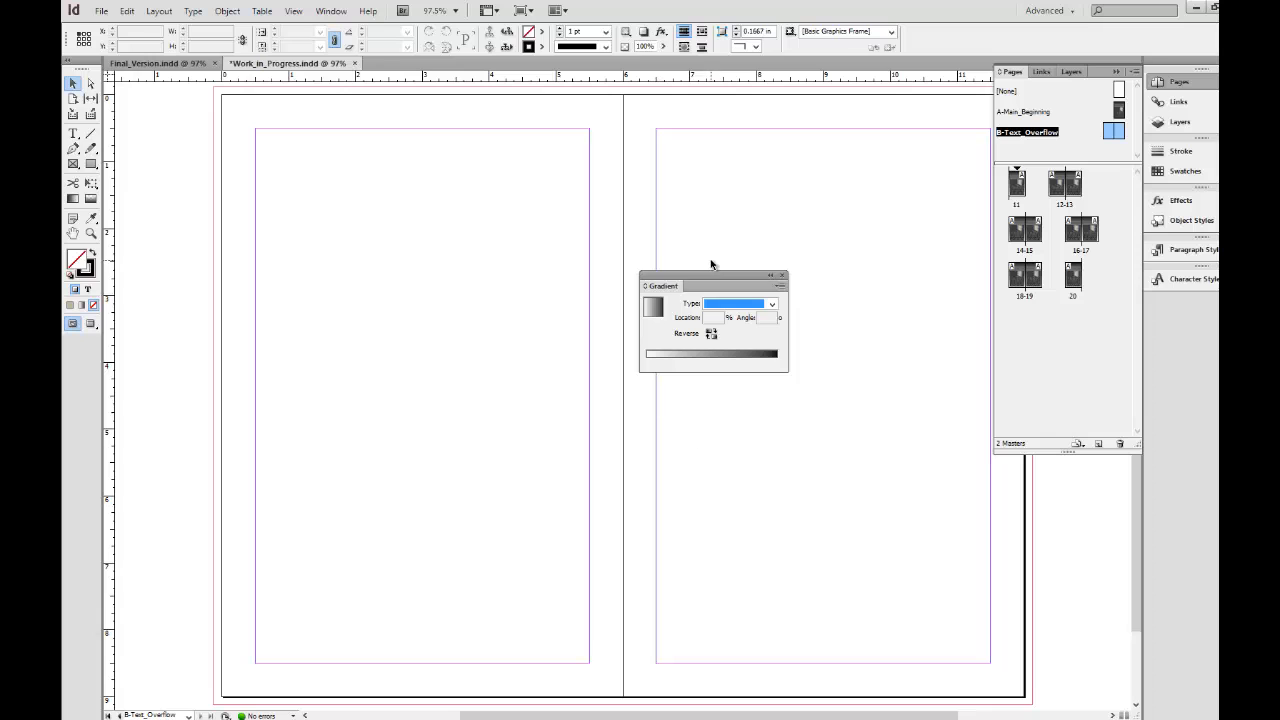
drag(703, 288, 1172, 306)
click(1180, 311)
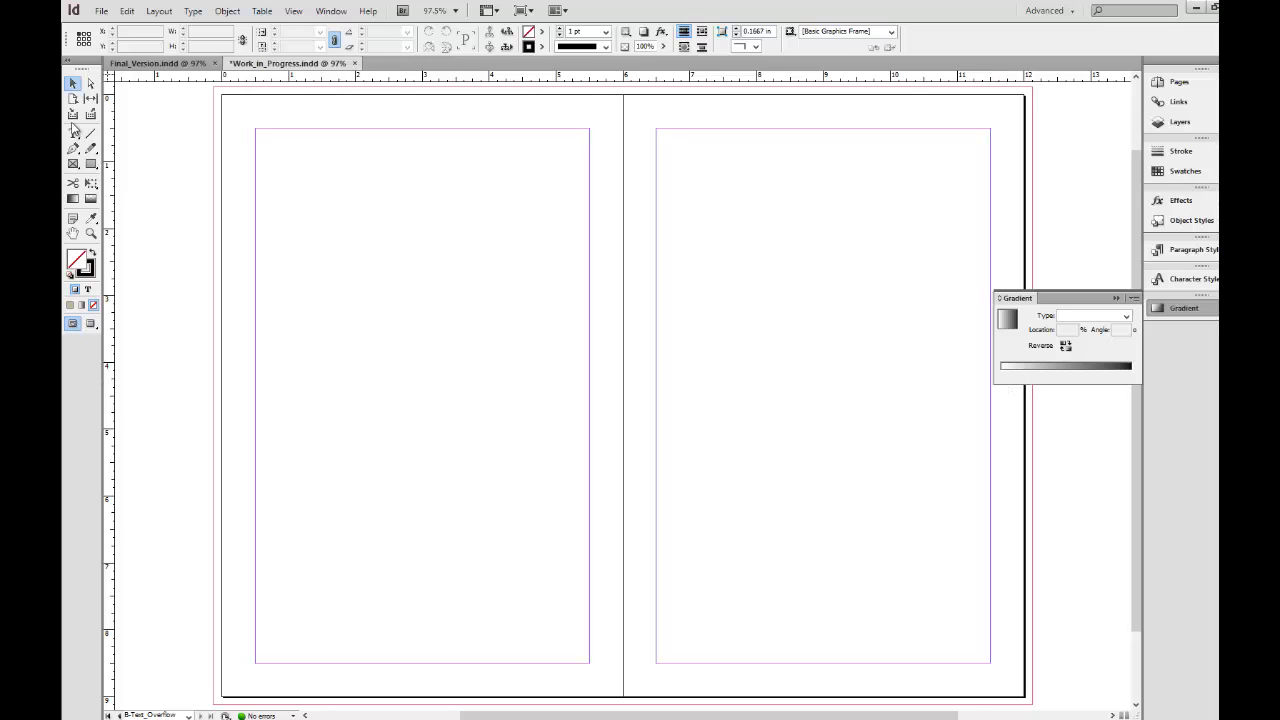
Draw a rectangle about 6.1 by 9.25 in covering the left master page out to the bleed.
click(90, 164)
mouse_move(213, 90)
mouse_down()
mouse_move(465, 410)
mouse_move(537, 615)
mouse_move(621, 704)
mouse_up()
Create a second rectangle, 6.25 by 9.25 in, starting from the lower inside corner of the left page.
click(622, 704)
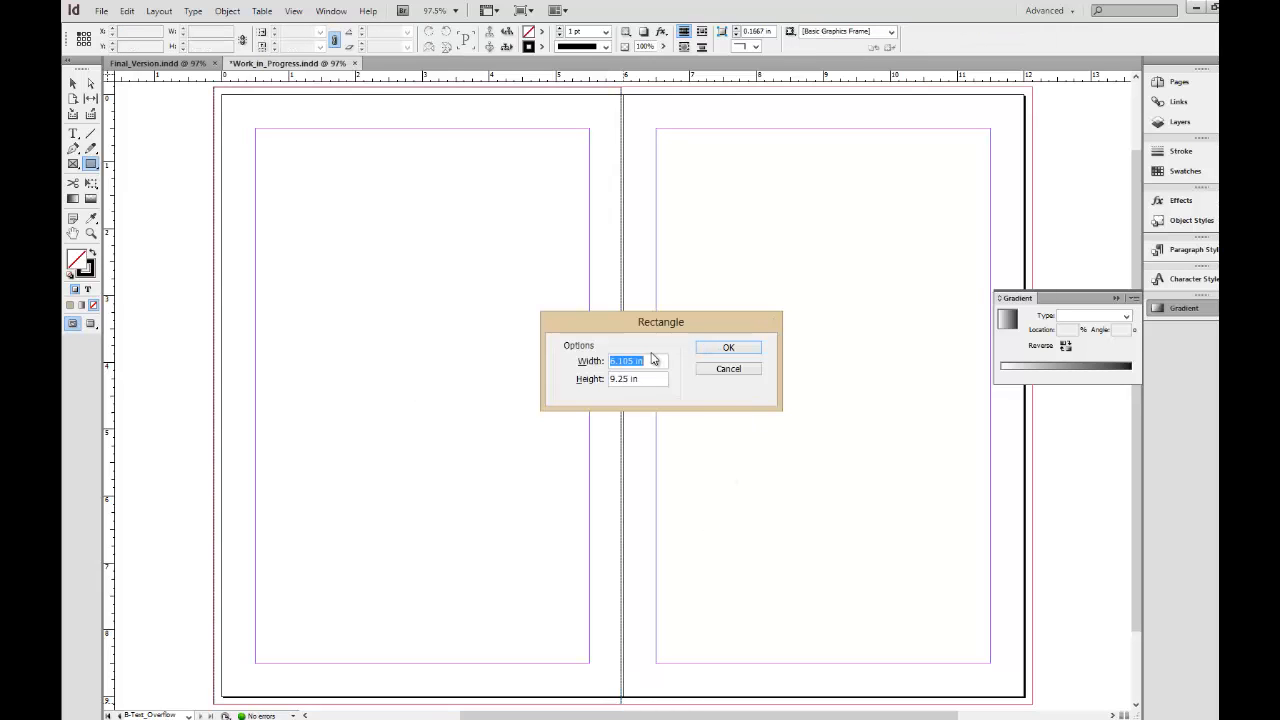
text(5)
key(Tab)
key(Return)
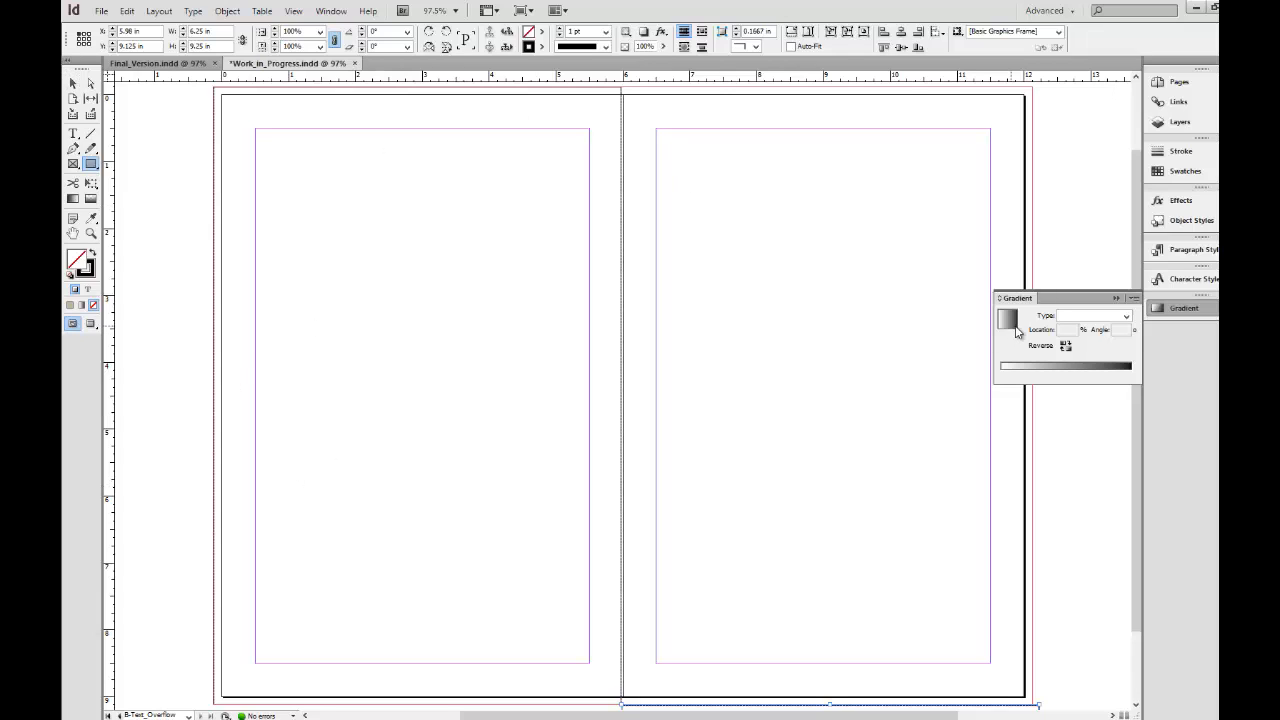
Fill the left page's rectangle with a linear gradient, reverse its colors and set its angle to 90 degrees.
click(73, 84)
click(380, 243)
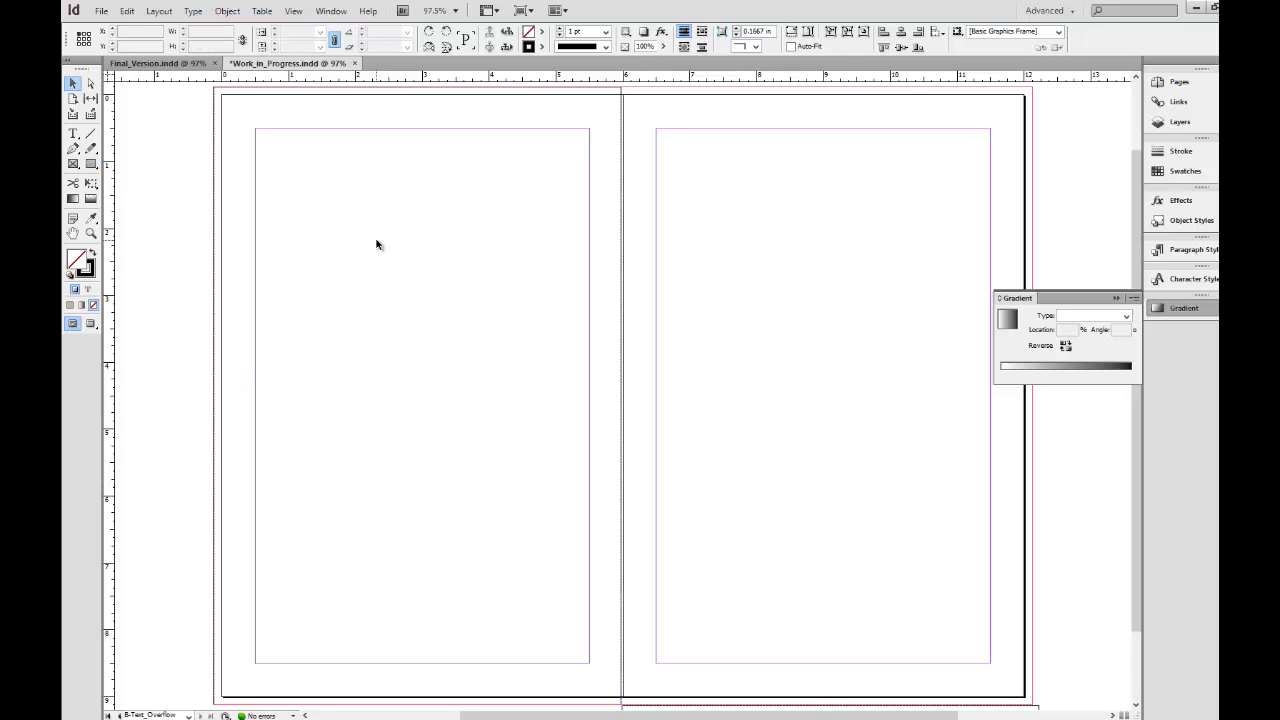
click(1012, 322)
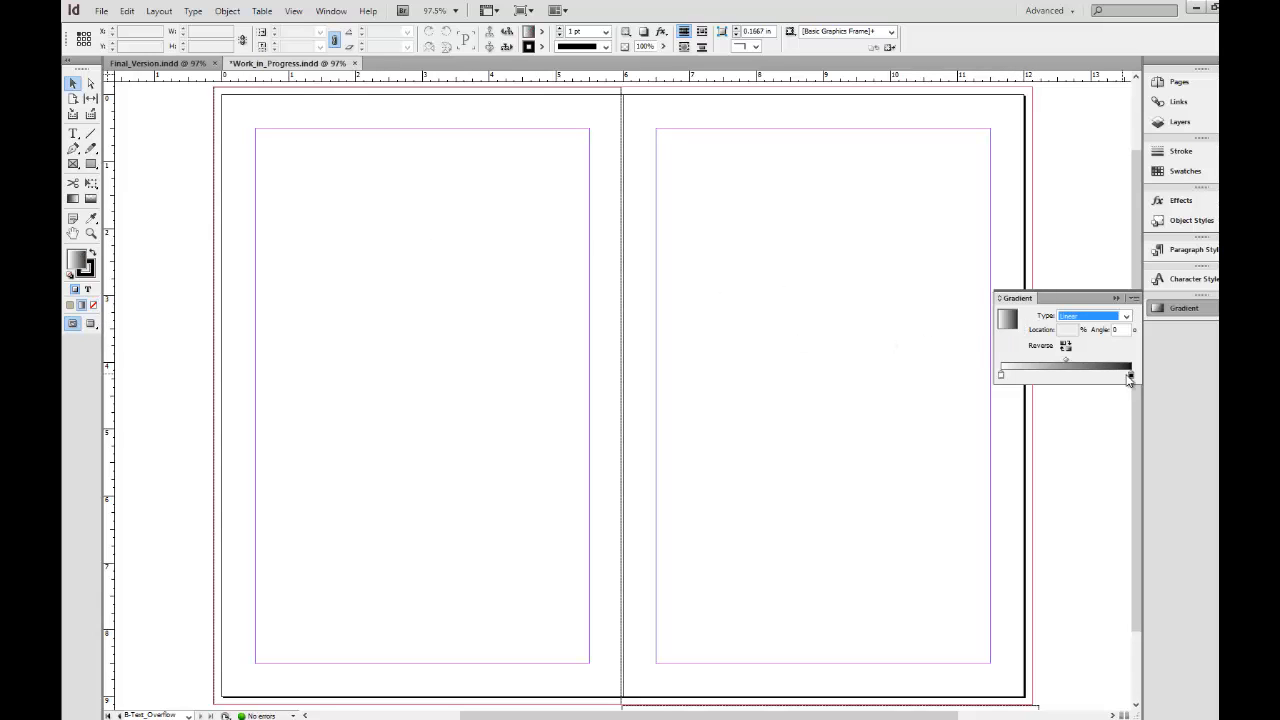
drag(1008, 320, 520, 355)
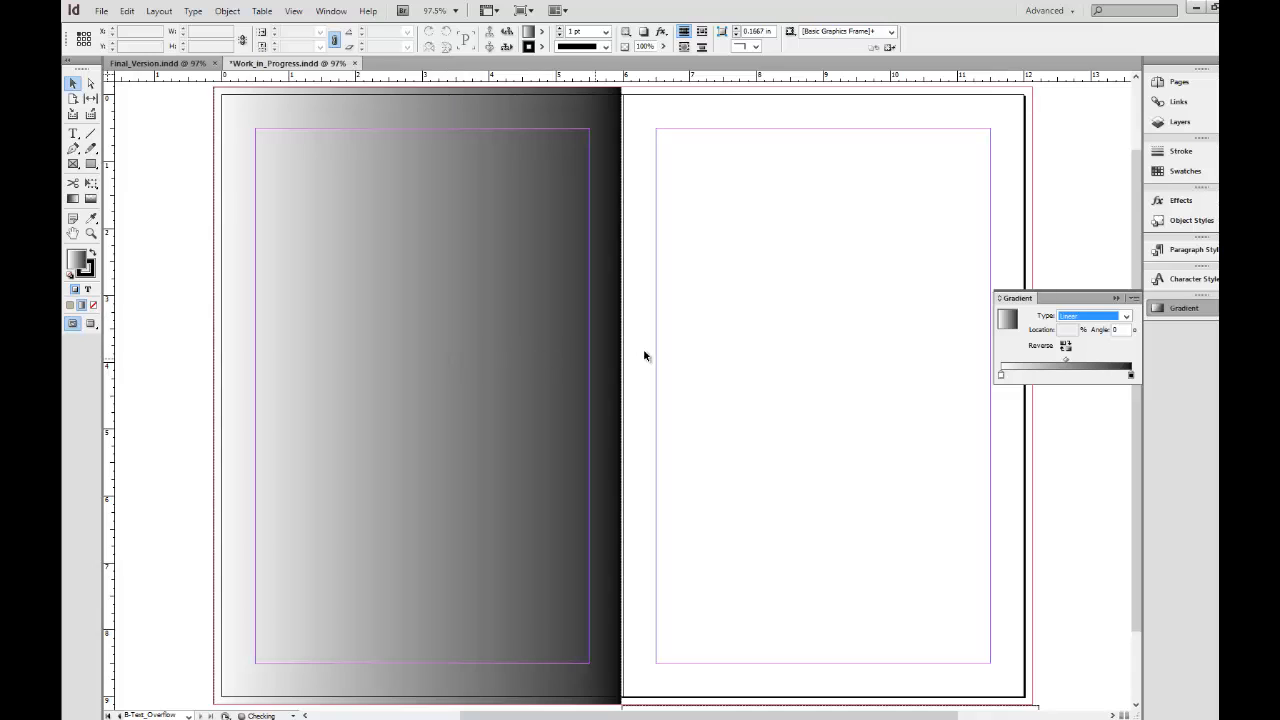
click(1116, 330)
text(90)
key(Return)
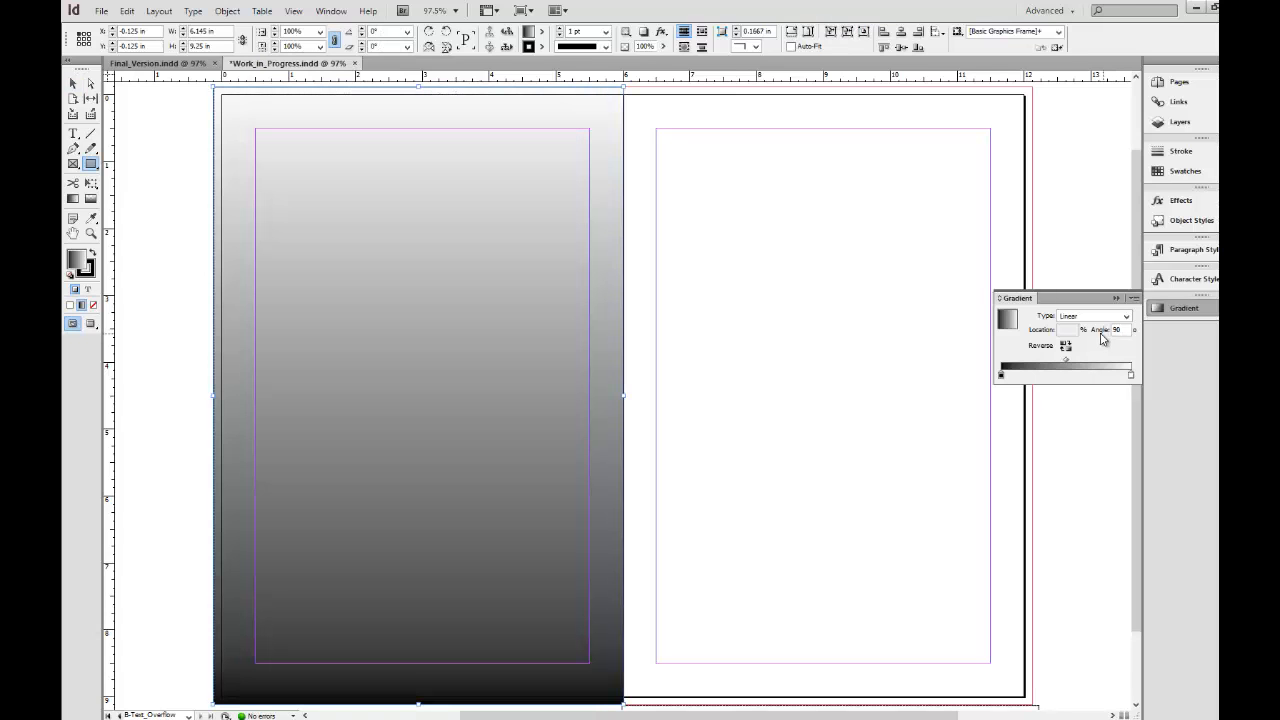
Delete the unfilled extra rectangle hanging below the right page.
click(1178, 121)
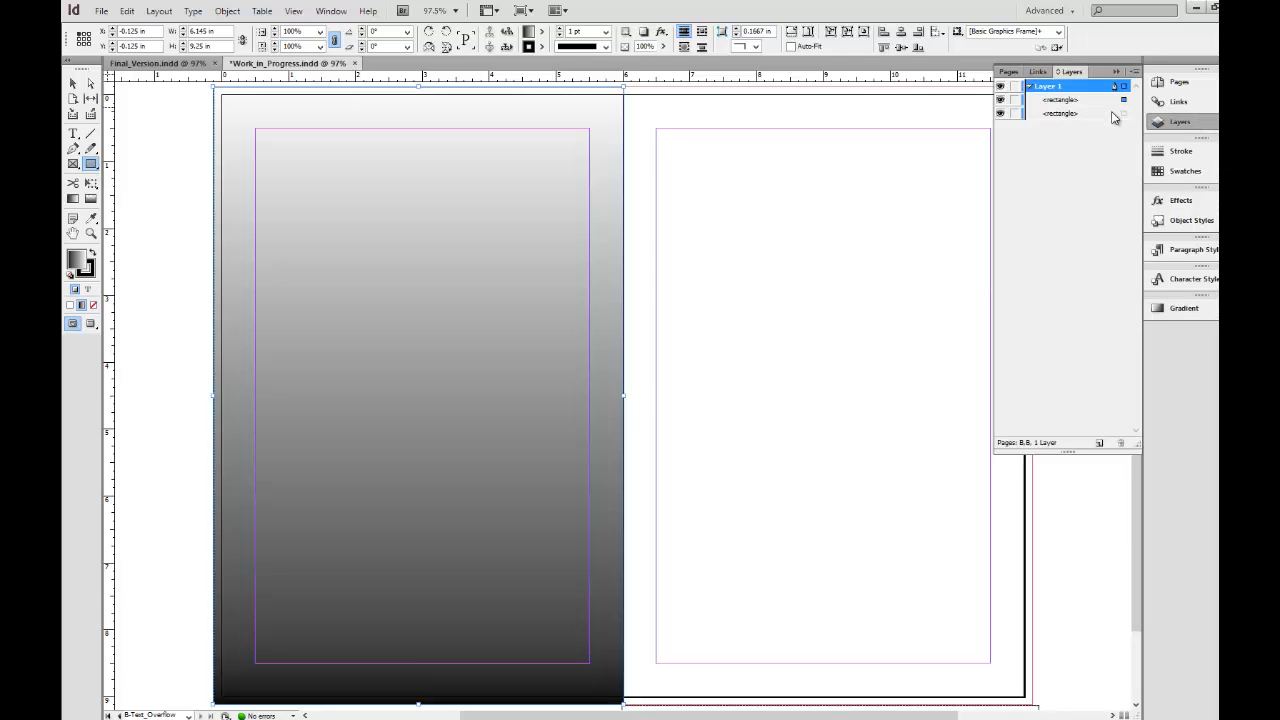
click(1124, 114)
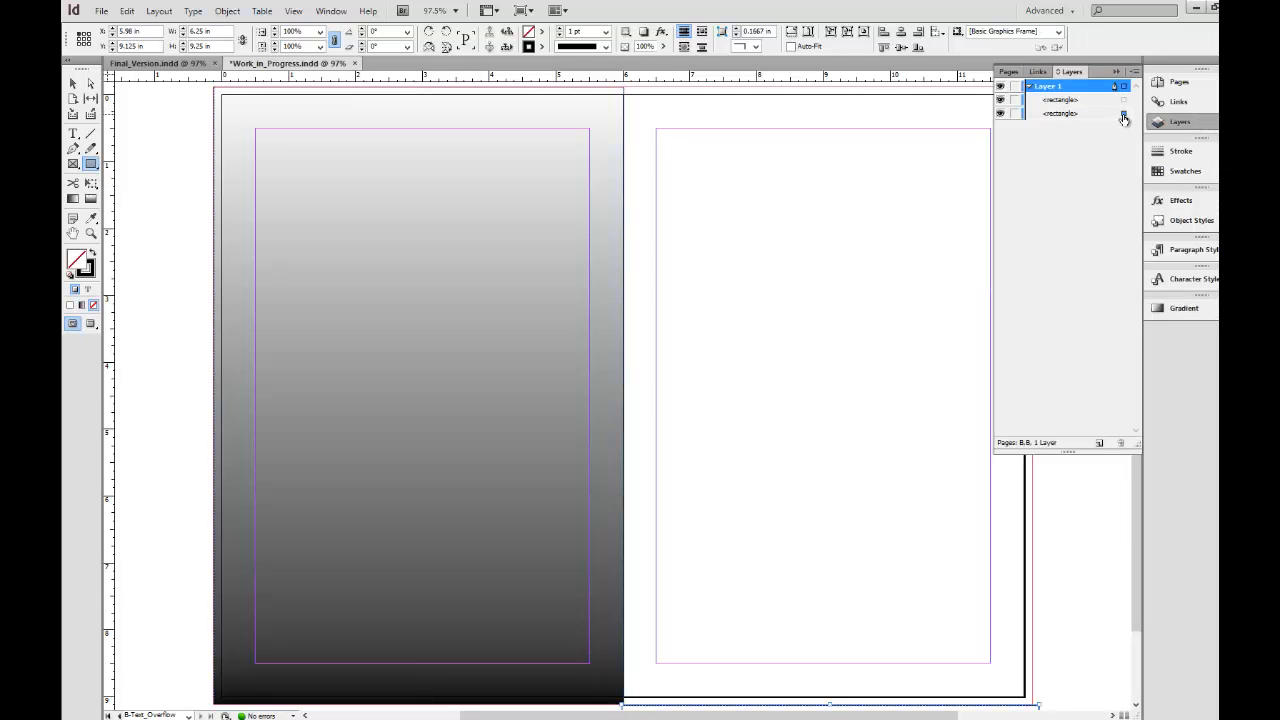
click(1082, 116)
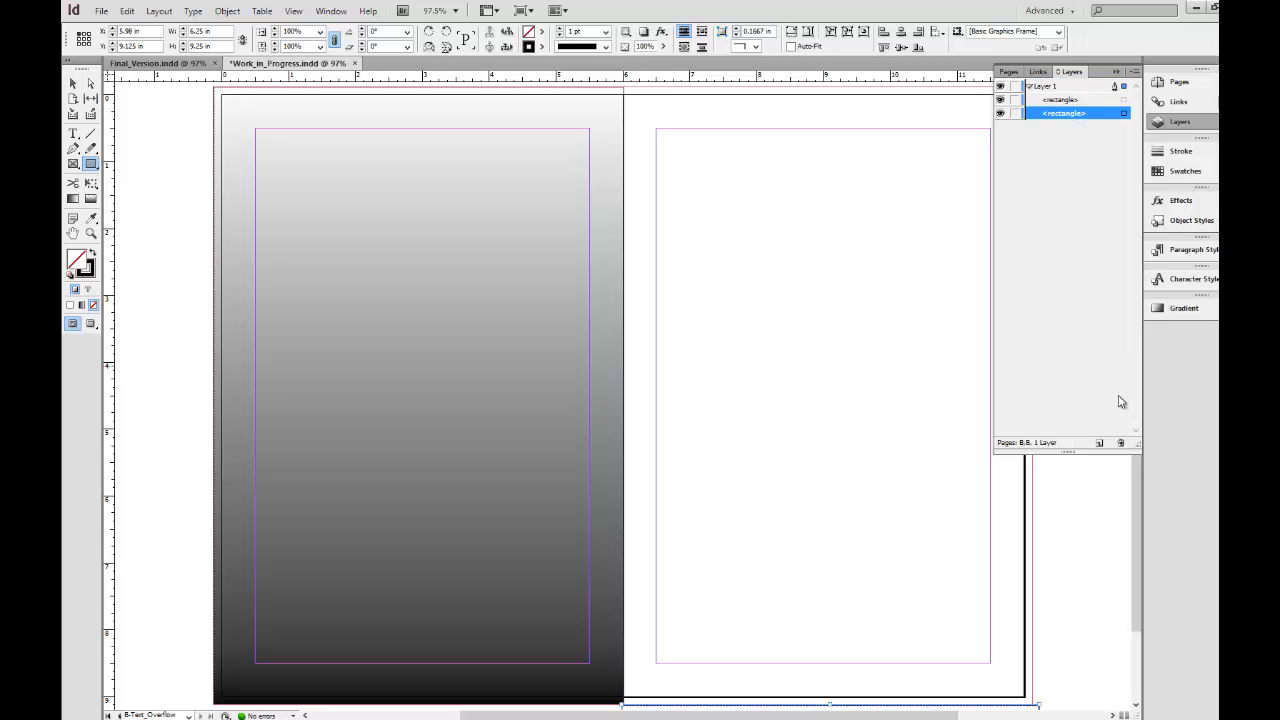
click(1120, 443)
Rename the gradient rectangle on Layer 1 as bg_gradient.
click(1079, 100)
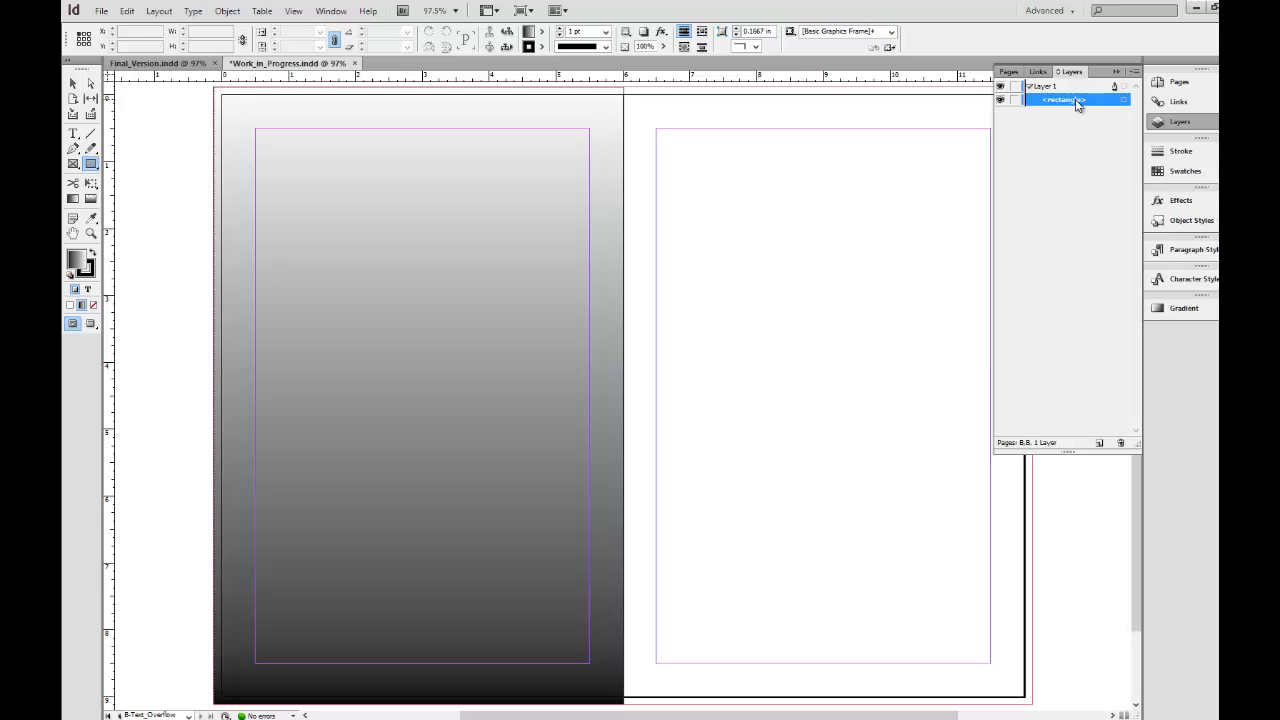
click(1078, 106)
text(bac)
text(g_gradient)
key(Return)
Duplicate the gradient rectangle onto the right page, covering it out to the bleed.
click(72, 85)
drag(379, 299, 791, 336)
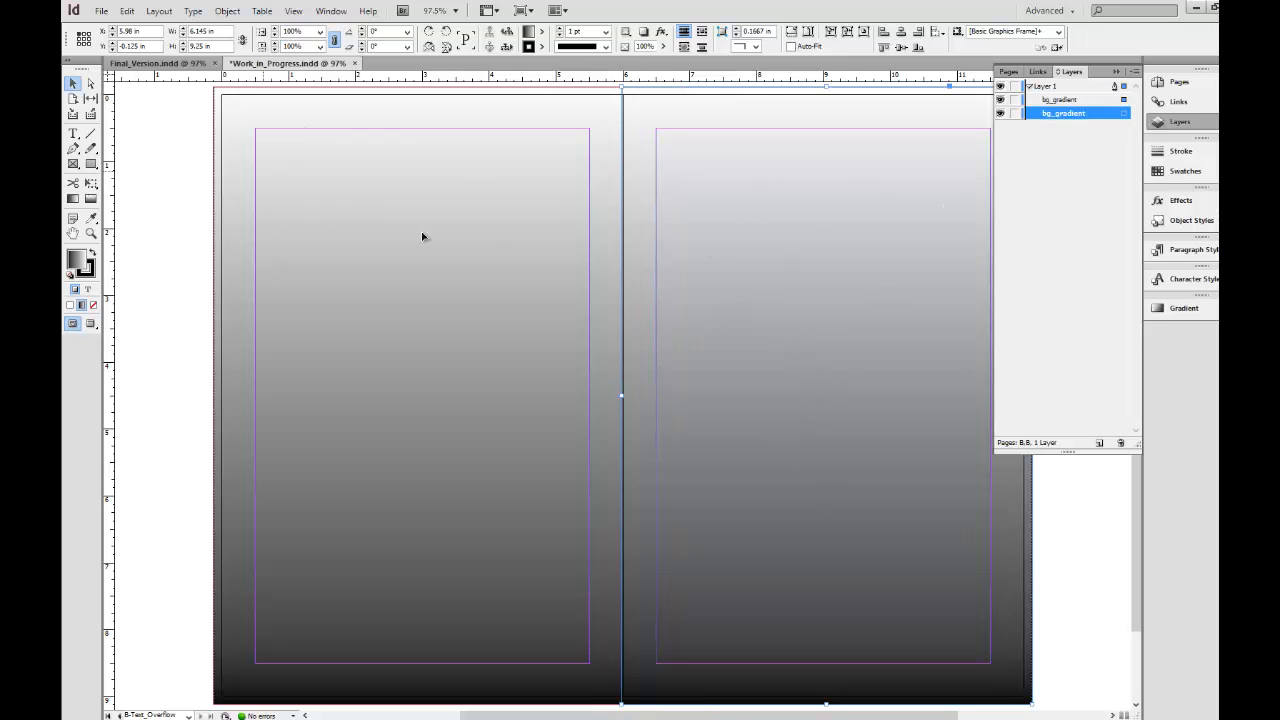
click(1069, 164)
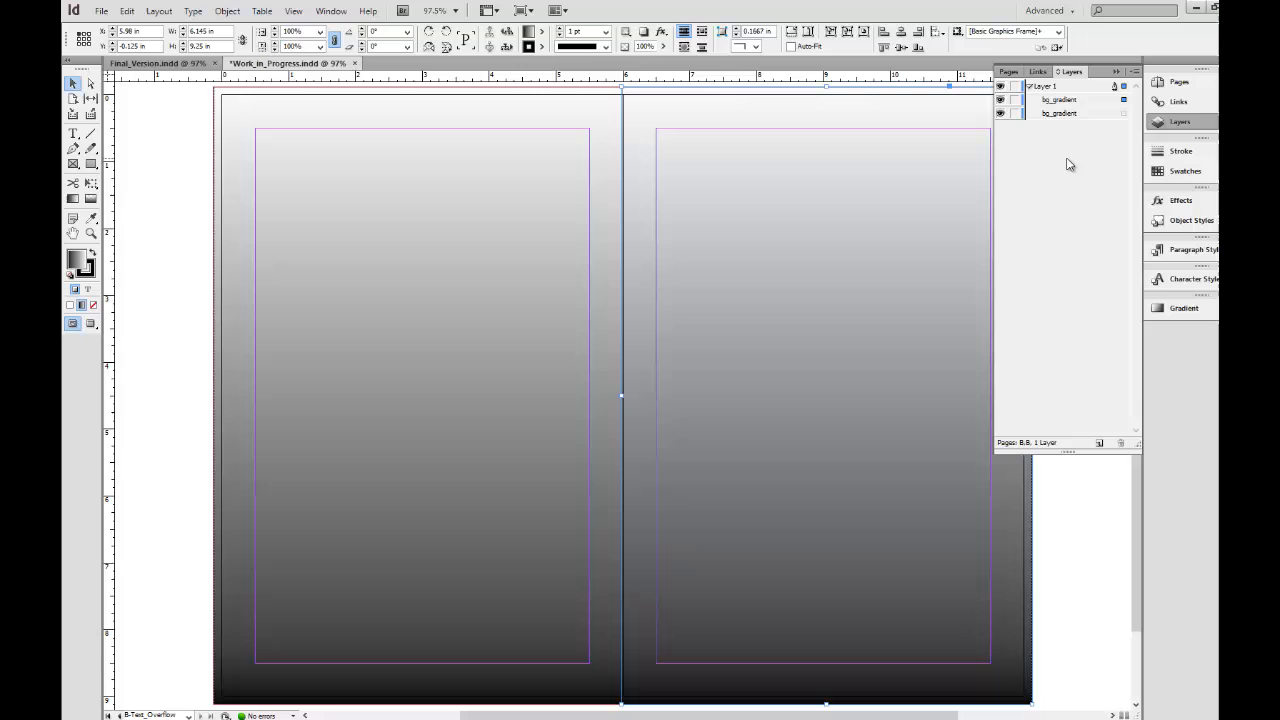
Draw a text frame within each page's margins on Layer 1, about 5 by 8 in on the left and 4.92 by 8 in on the right.
click(1060, 88)
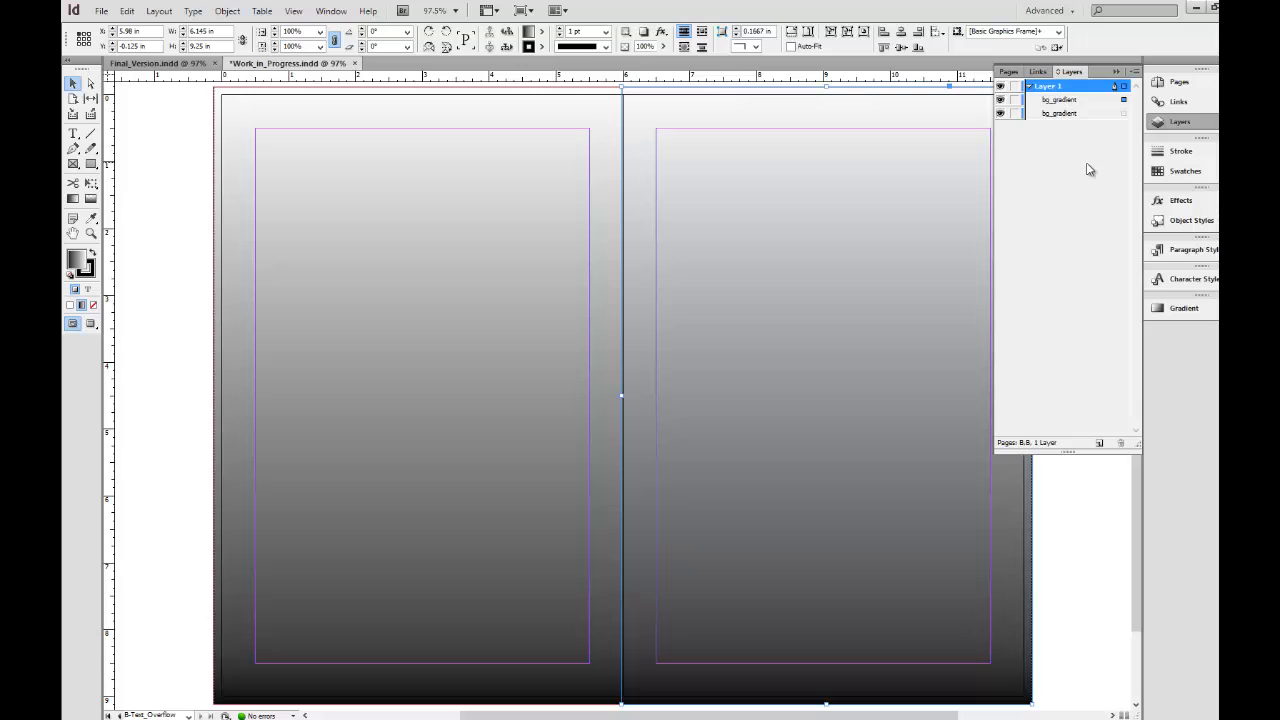
click(74, 134)
drag(255, 127, 589, 662)
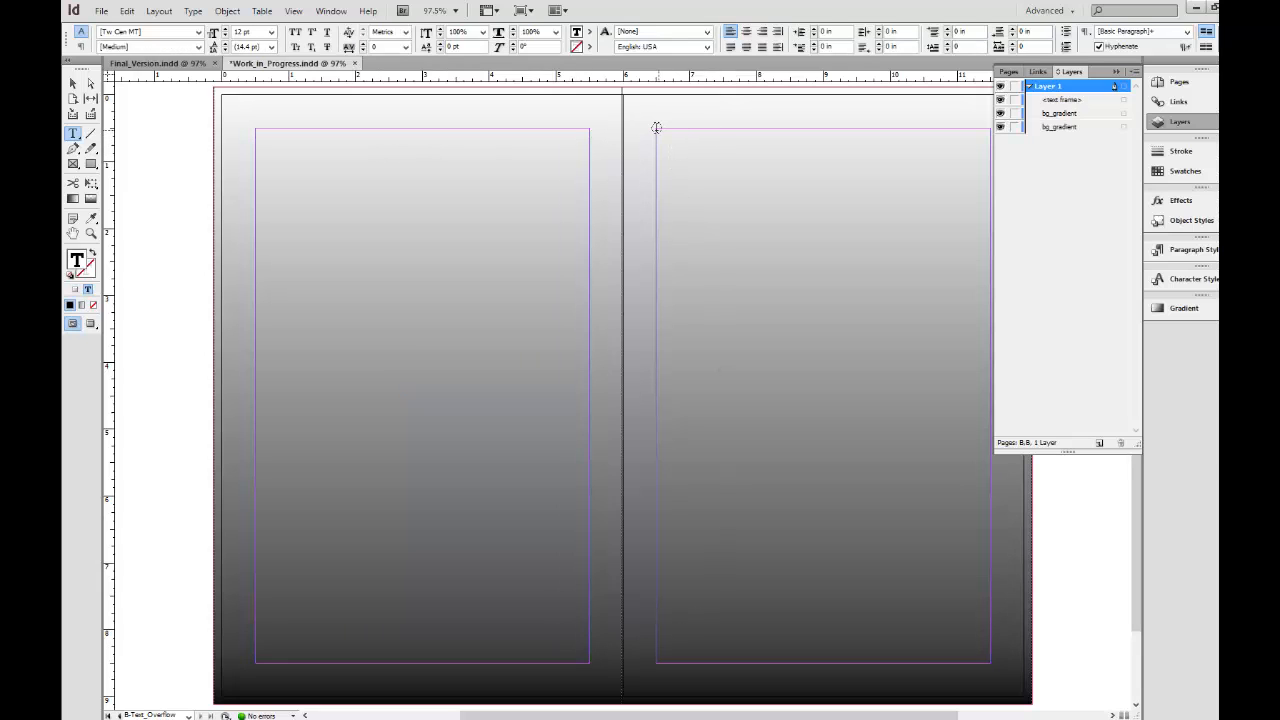
mouse_move(658, 130)
mouse_down()
mouse_move(754, 378)
mouse_move(886, 600)
mouse_move(946, 651)
mouse_move(990, 663)
mouse_up()
Rename the right page's text frame as right_text_frame.
click(73, 84)
click(1064, 101)
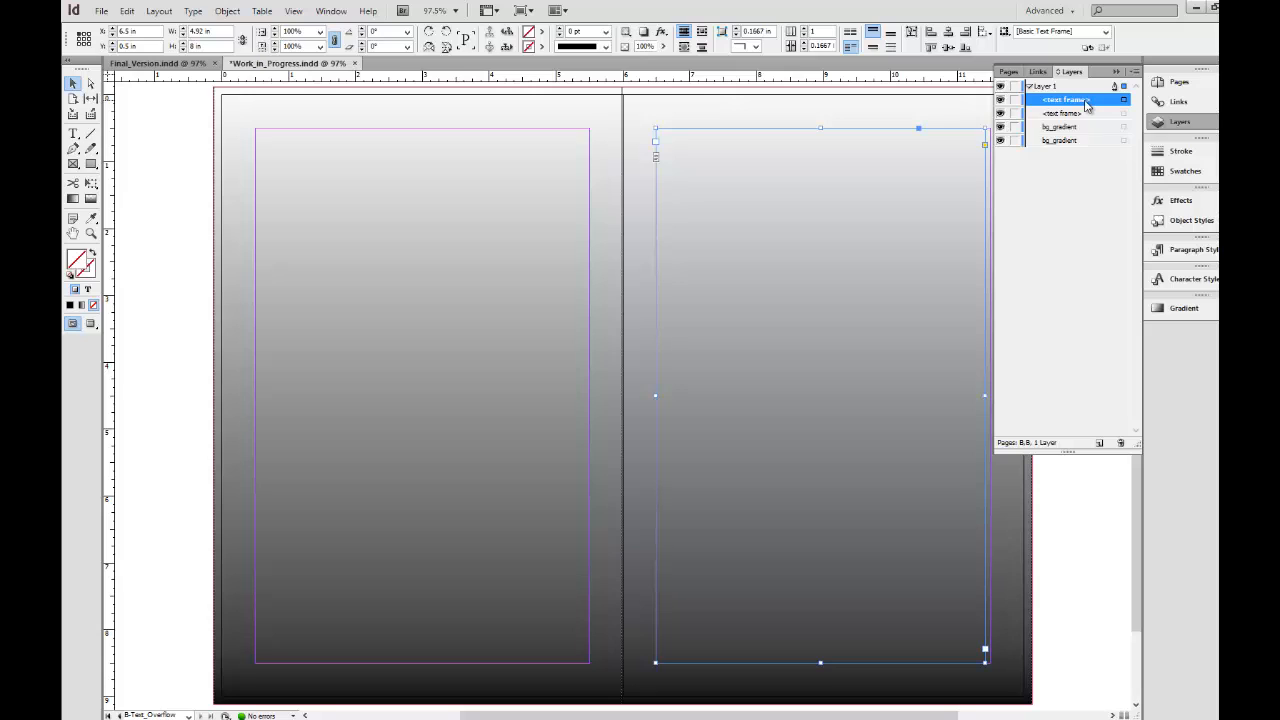
click(1094, 105)
text(left)
key(BackSpace)
key(BackSpace)
key(BackSpace)
key(BackSpace)
key(BackSpace)
key(BackSpace)
key(BackSpace)
key(BackSpace)
key(BackSpace)
key(BackSpace)
text(right_text_frame)
key(Return)
Reorder right_text_frame to sit above both bg_gradient objects and directly below the unnamed text frame, and select it on the page.
drag(1090, 151, 1088, 153)
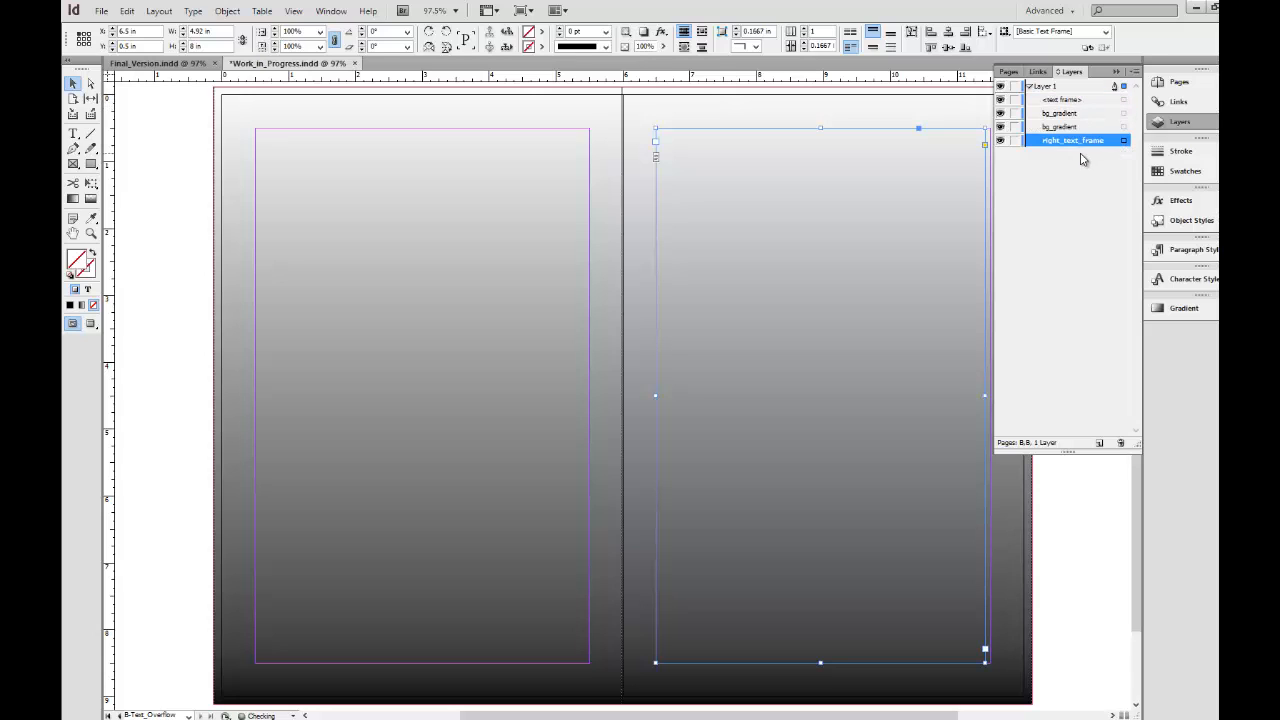
click(867, 193)
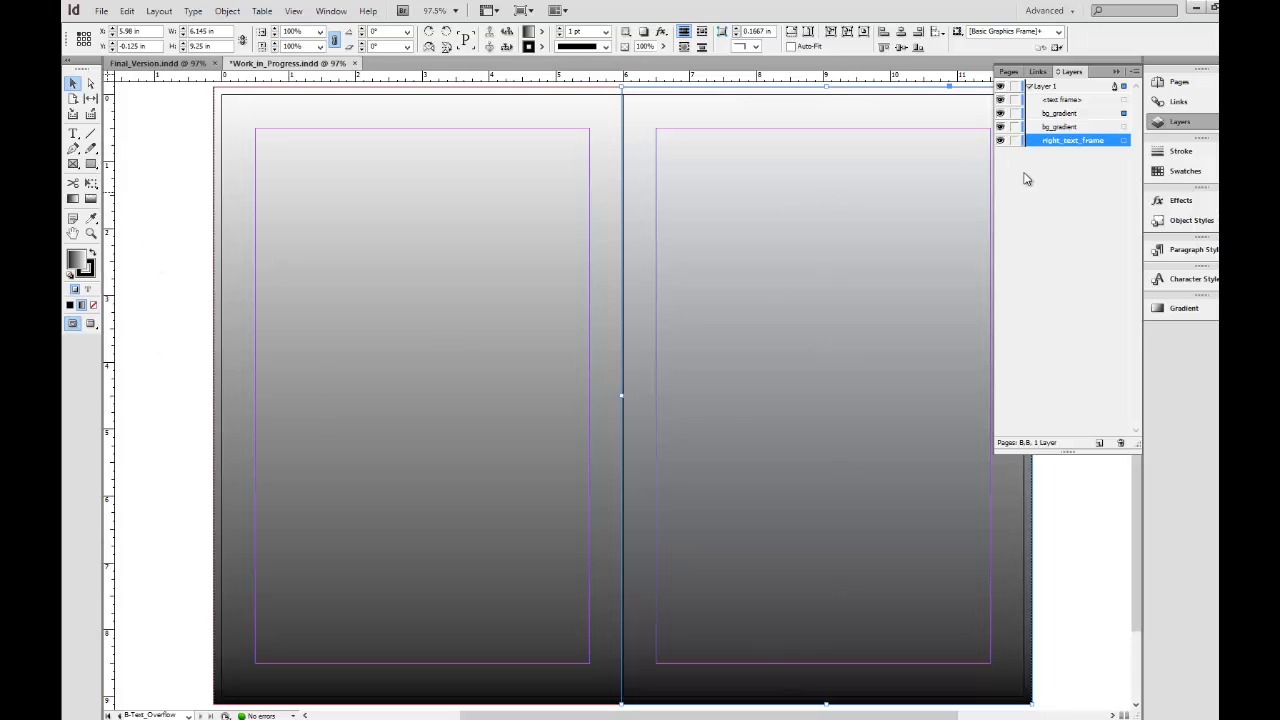
drag(1058, 127, 1058, 112)
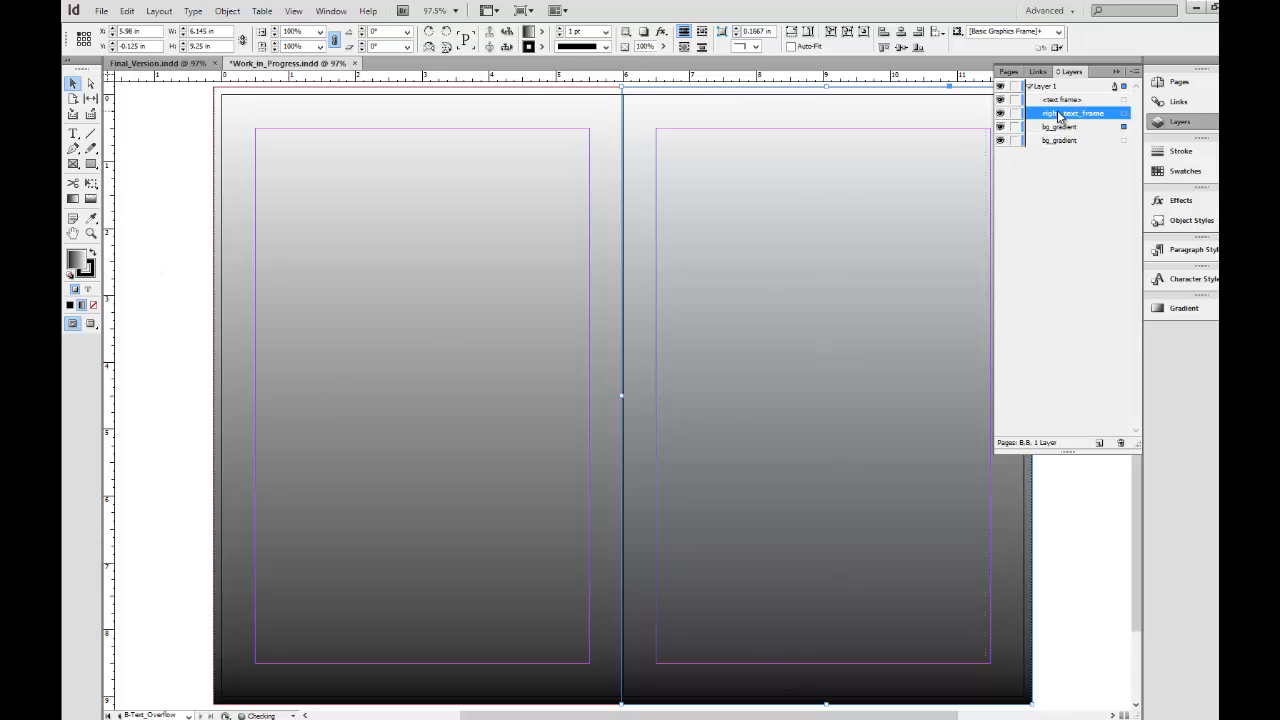
click(1122, 114)
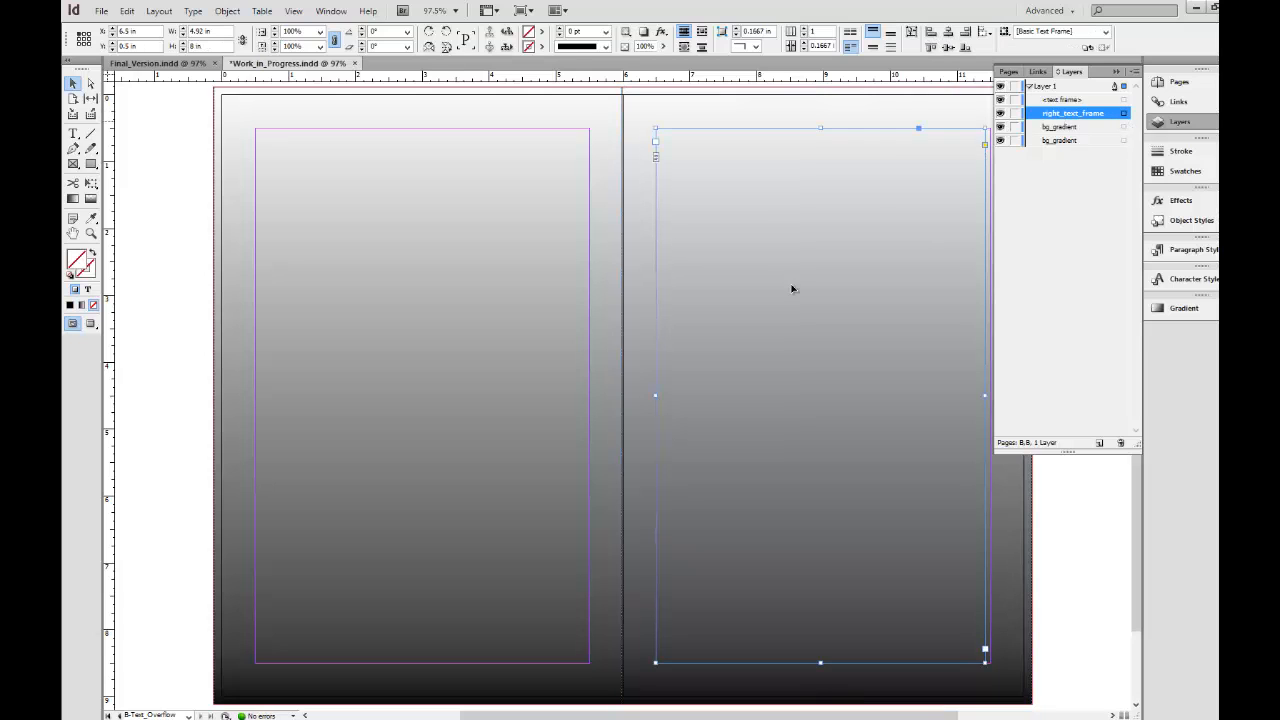
Rename the left page's text frame as left_text_frame.
click(1062, 101)
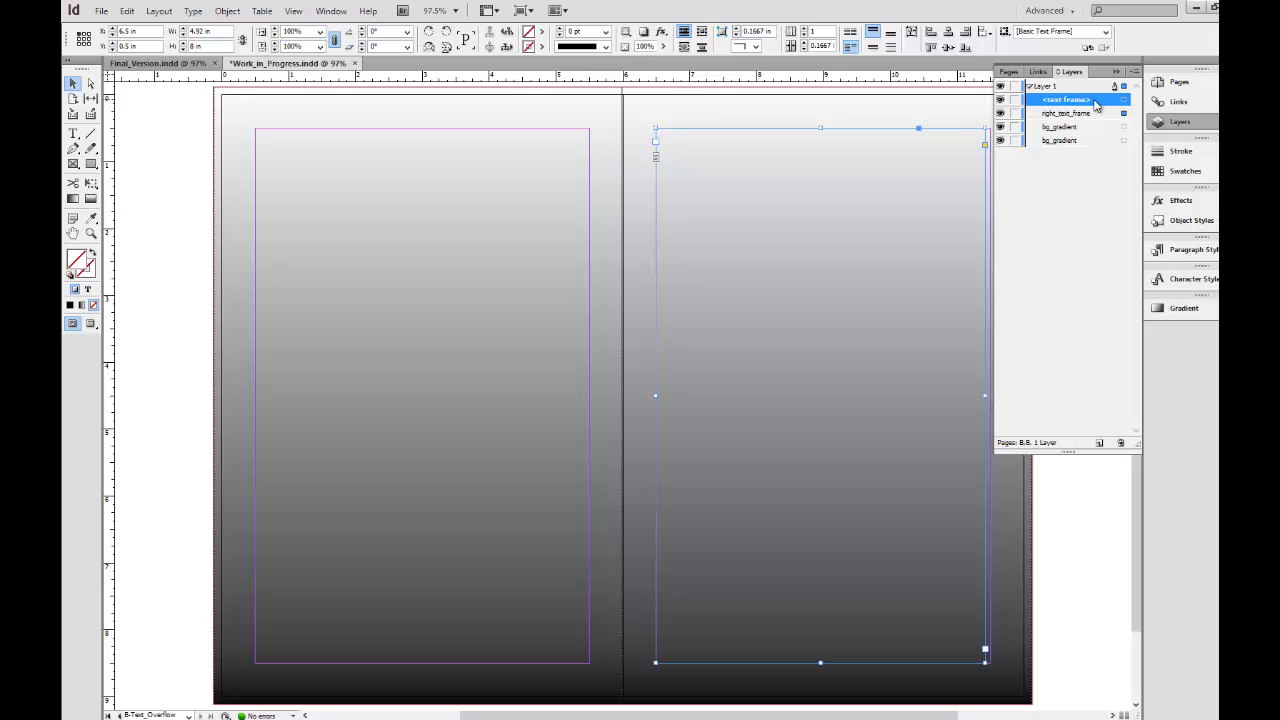
click(1095, 102)
text(left_text_frame)
key(Return)
Thread the left text frame into the right text frame and show the text threads.
click(1123, 100)
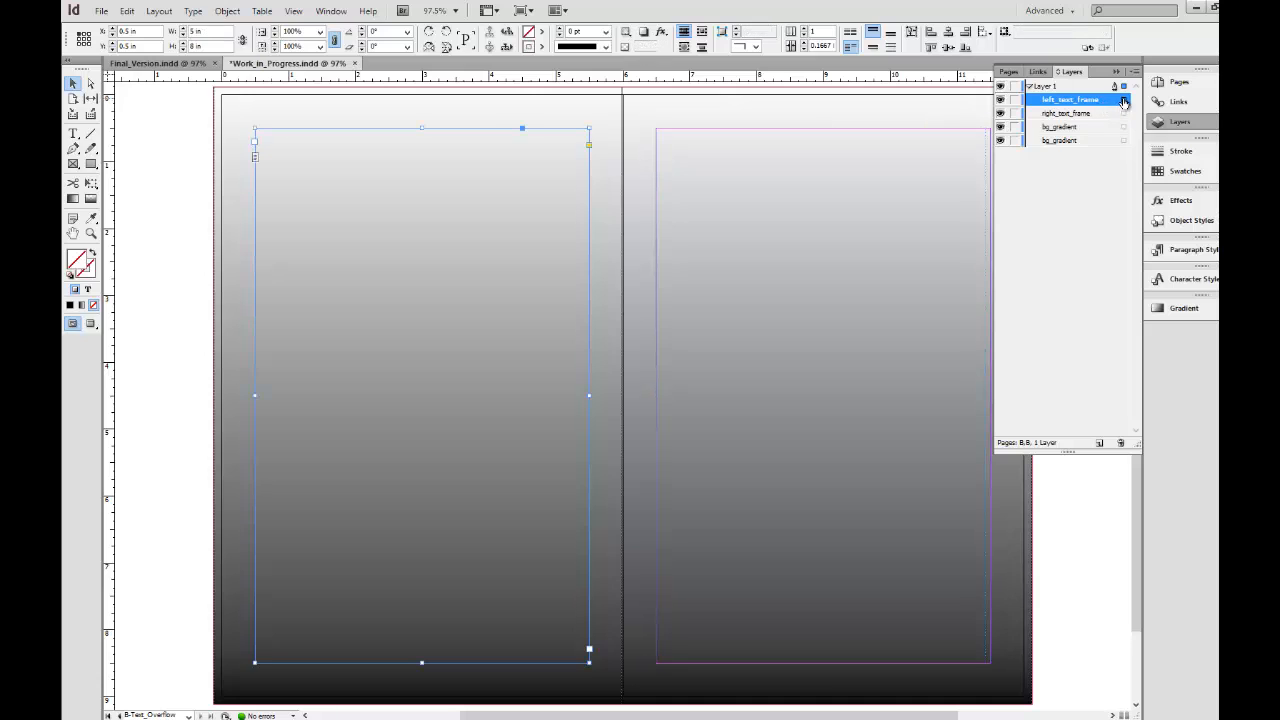
click(591, 651)
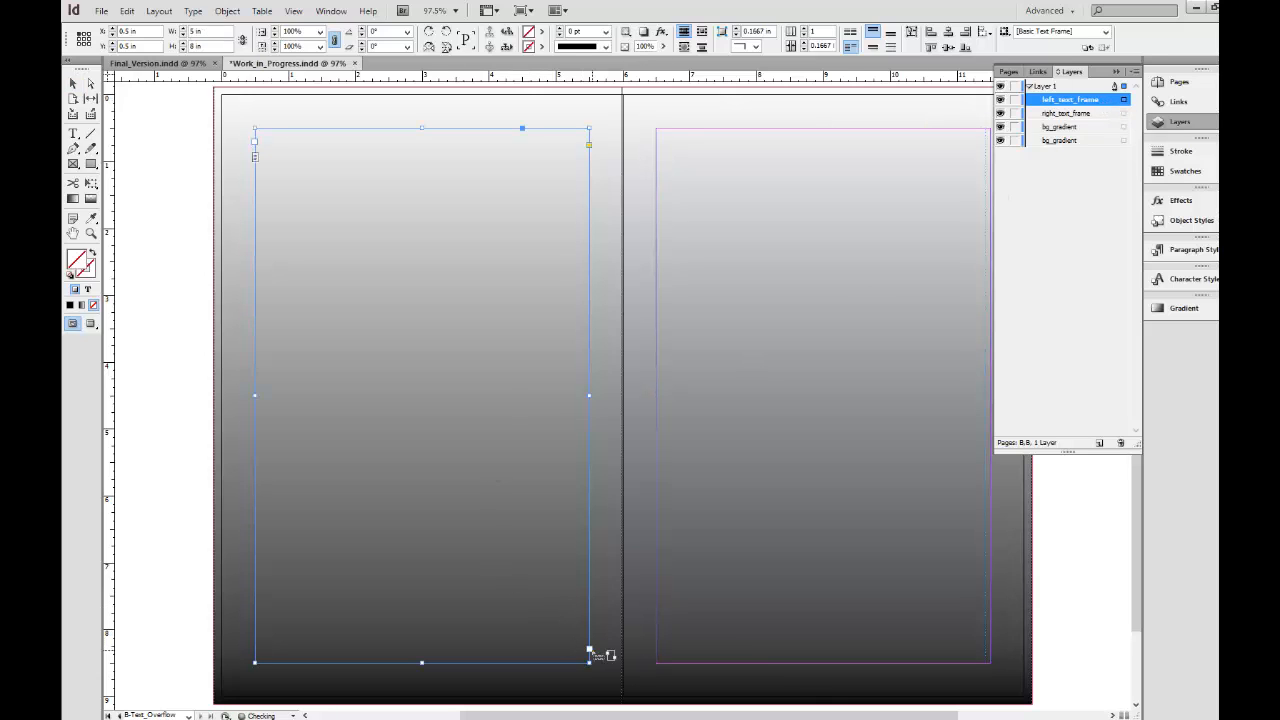
click(729, 199)
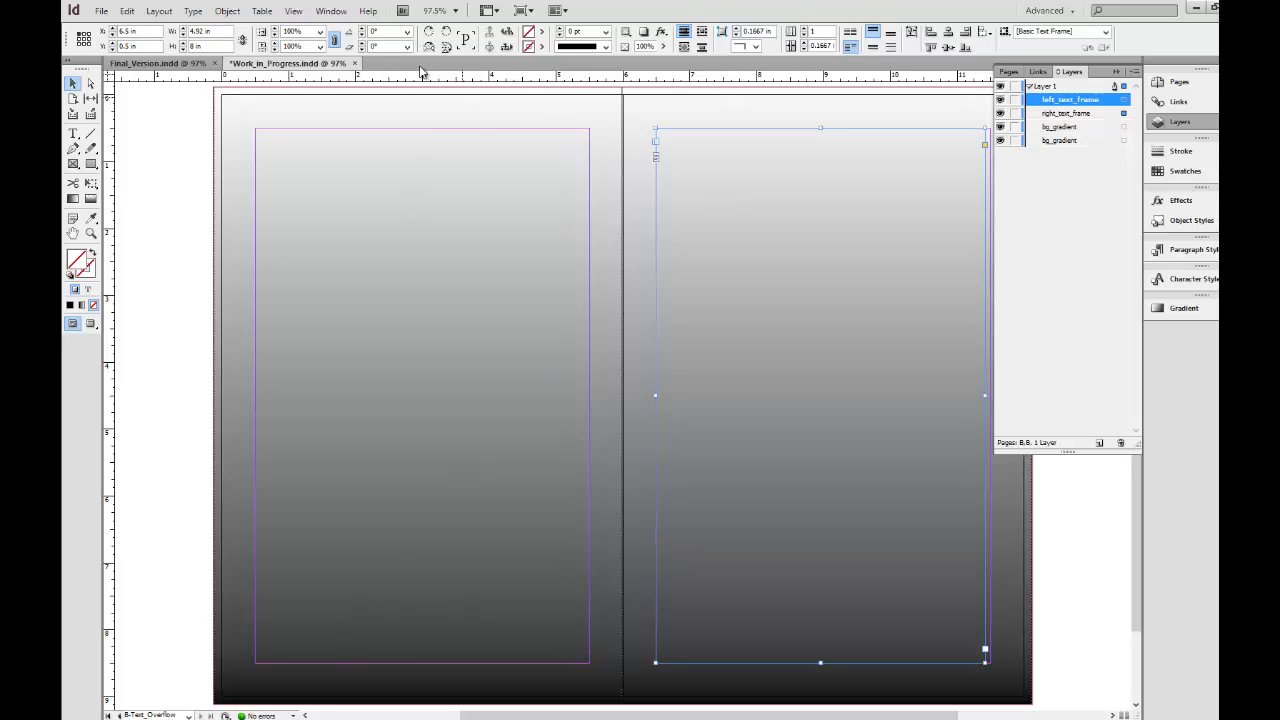
click(291, 12)
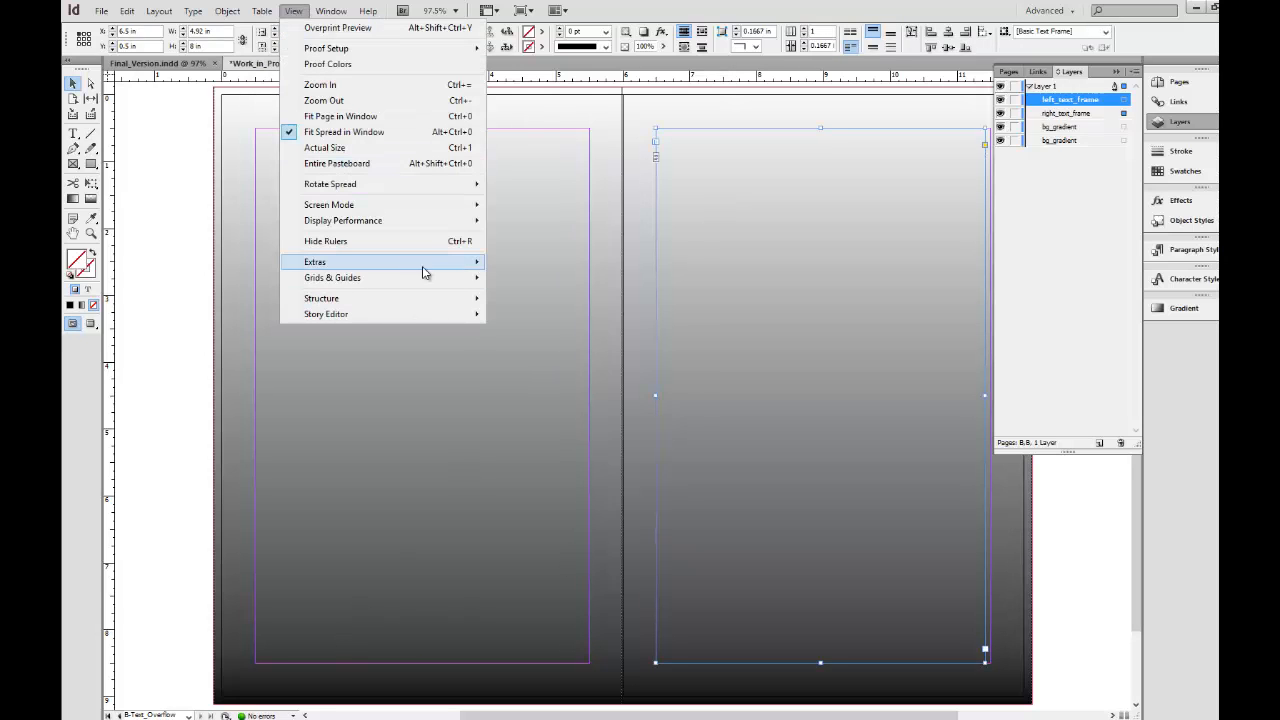
mouse_move(423, 268)
click(548, 278)
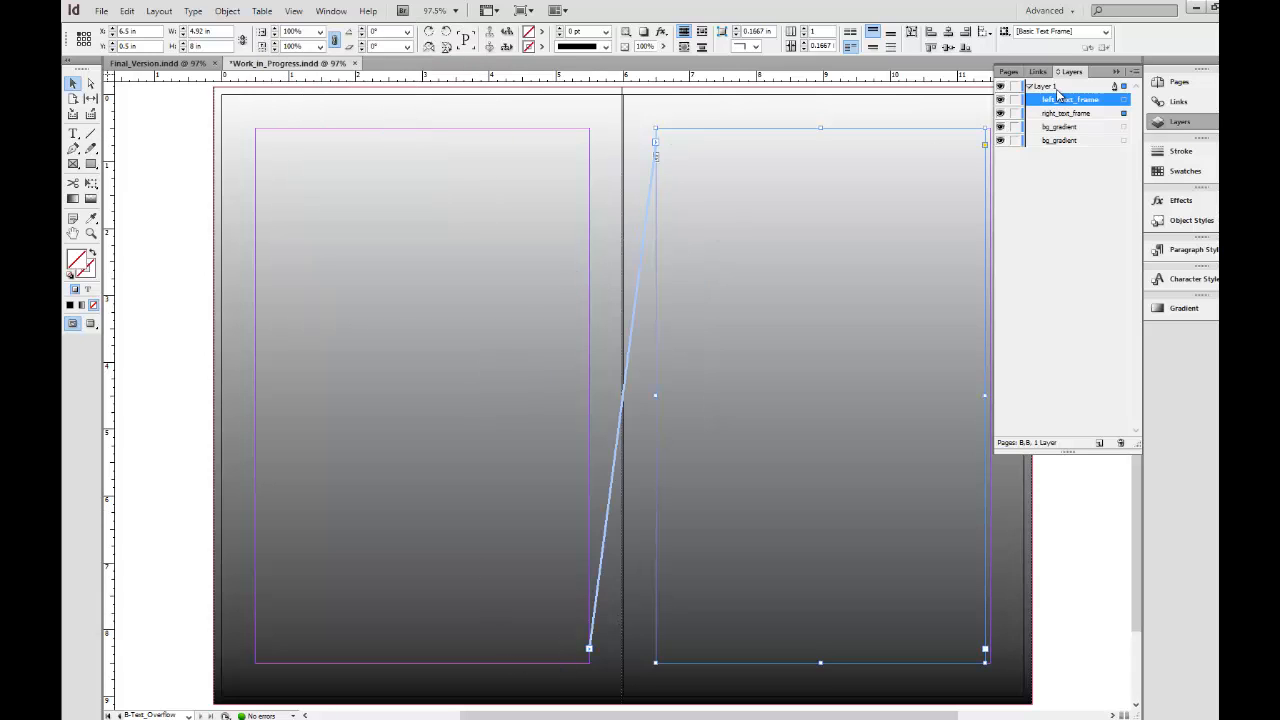
Widen the right text frame to 5 in so it meets the outer margin.
click(1179, 81)
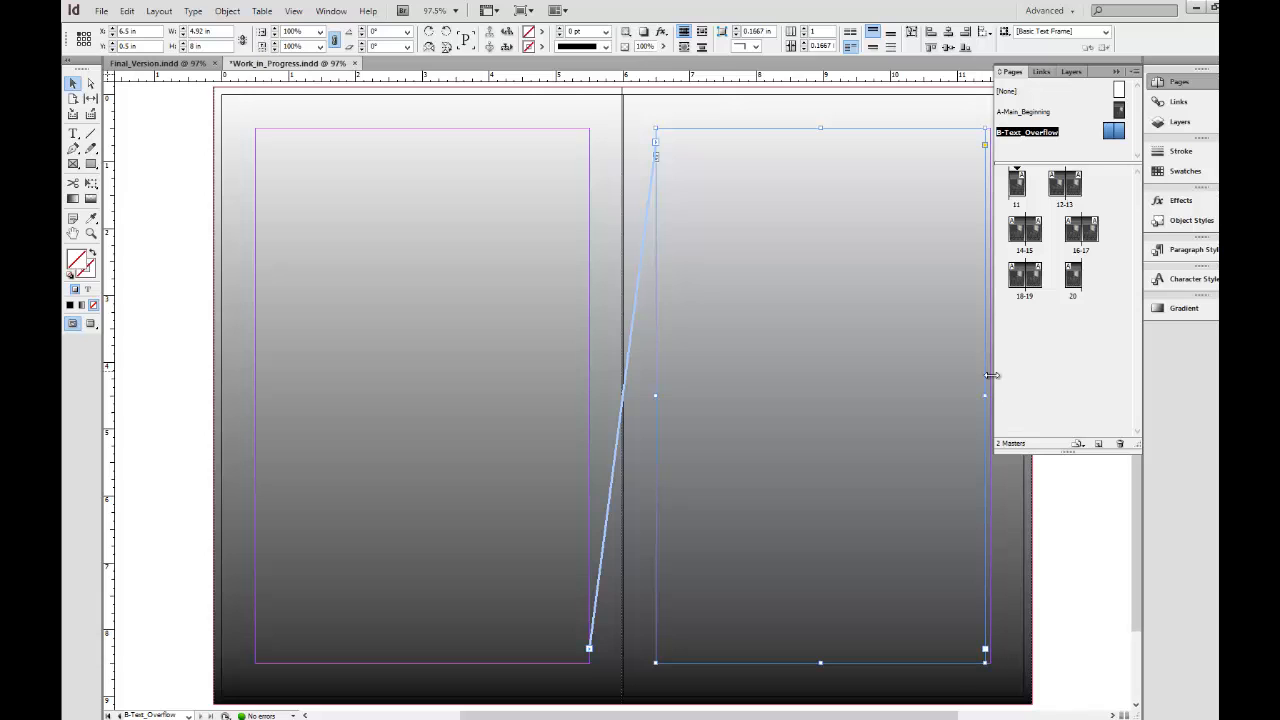
drag(984, 397, 990, 397)
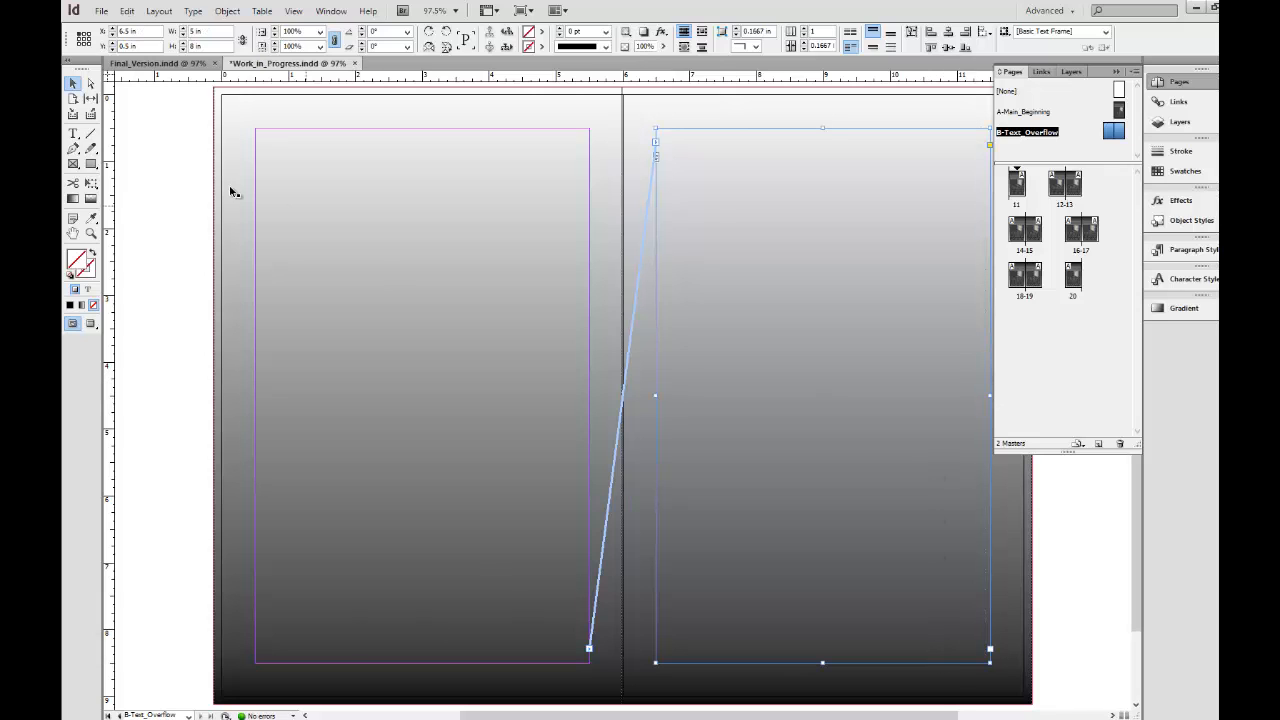
click(1068, 157)
Create a one-page, 6 by 9 in master with prefix C named Thanks, based on no other master.
click(1134, 72)
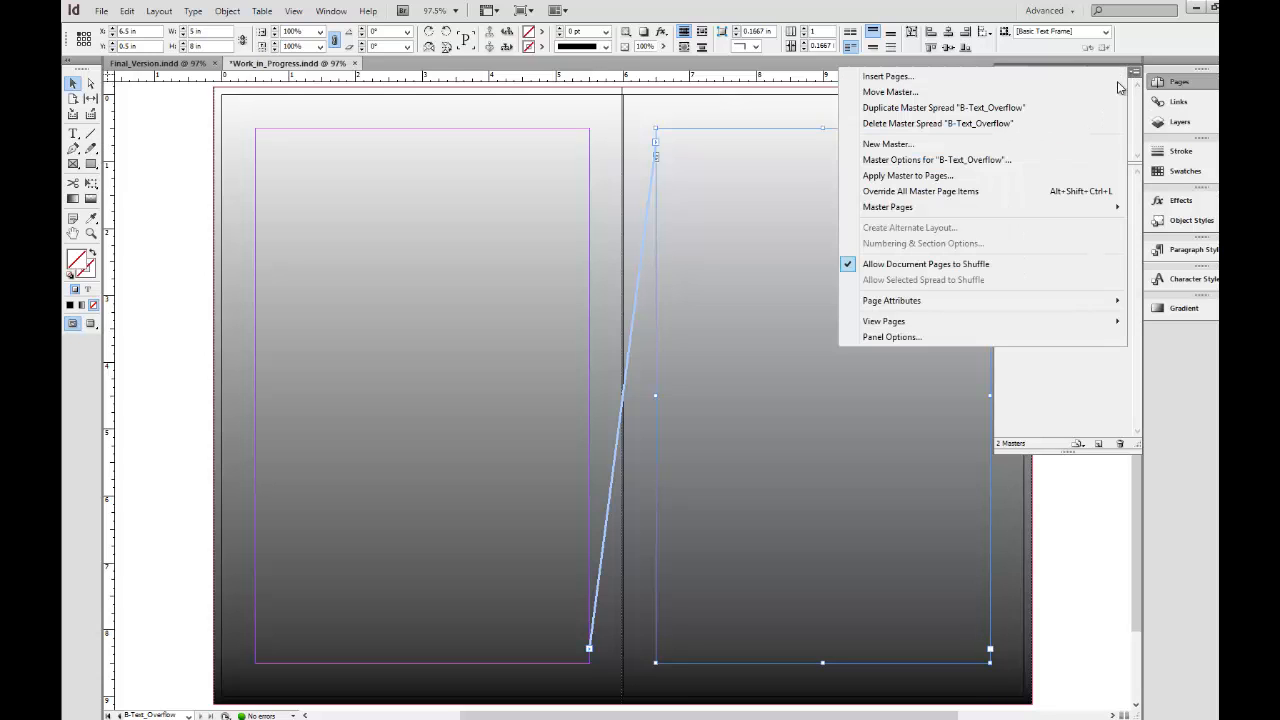
click(1030, 144)
click(628, 327)
double_click(628, 327)
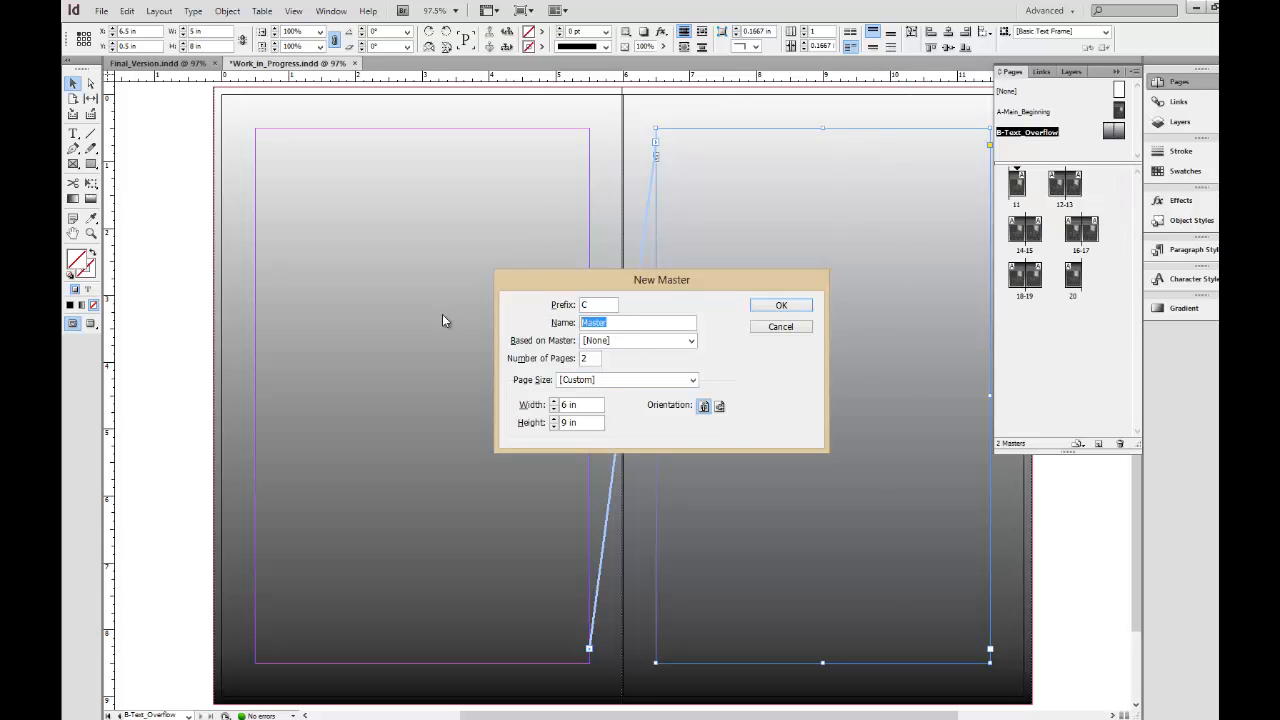
text(Thanks)
text(1)
click(762, 308)
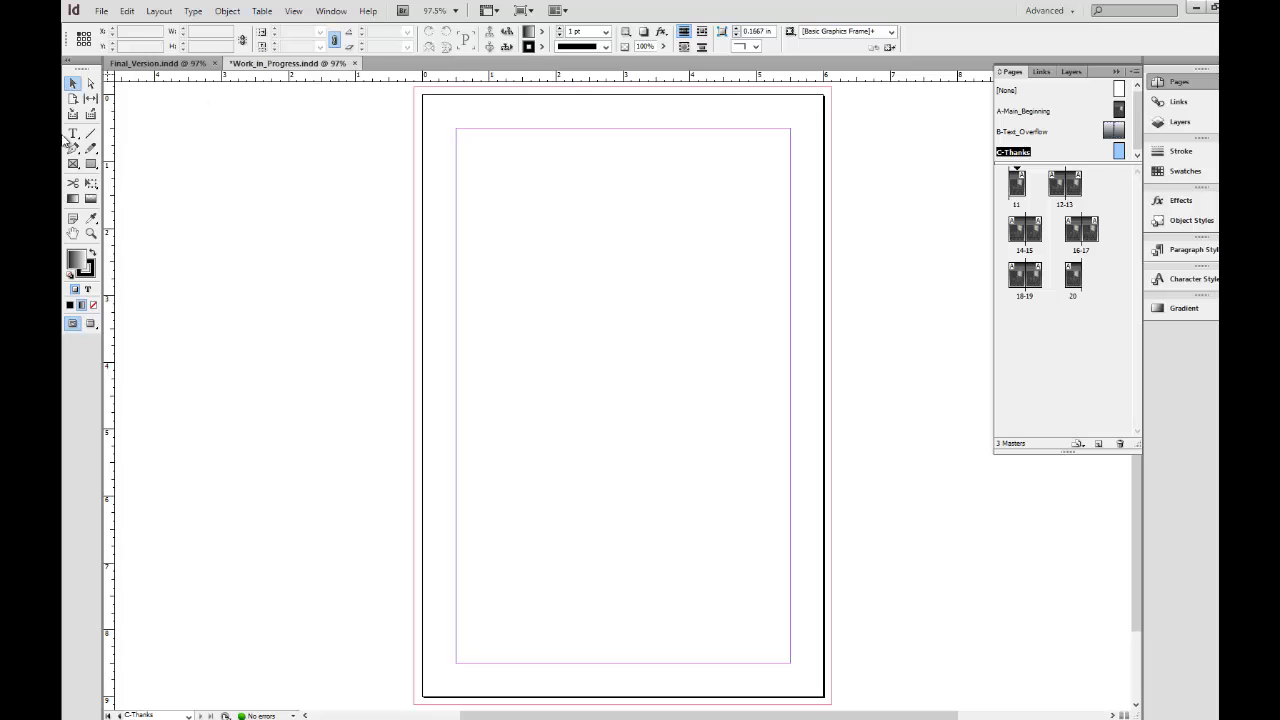
Draw a 6.25 by 9.25 in gradient-filled rectangle covering the Thanks master to the bleed, with the gradient angle at 90 degrees.
click(90, 164)
drag(416, 89, 833, 706)
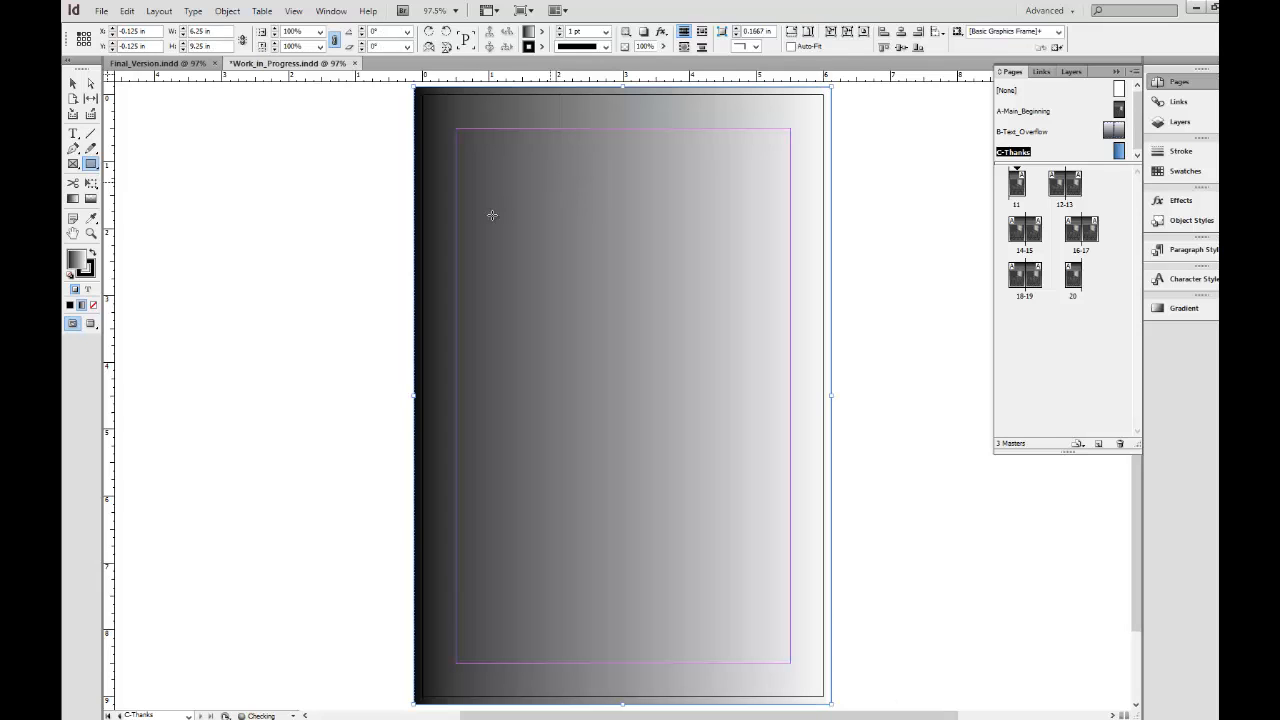
click(1183, 308)
text(90)
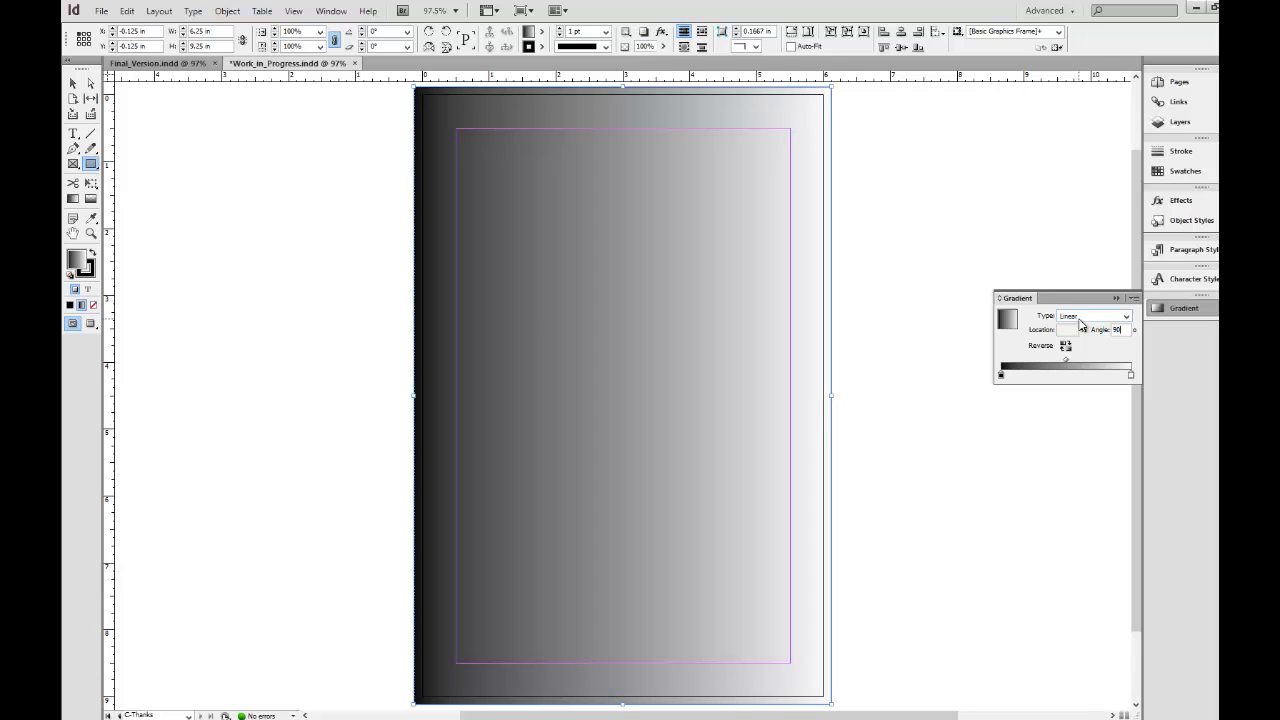
key(Return)
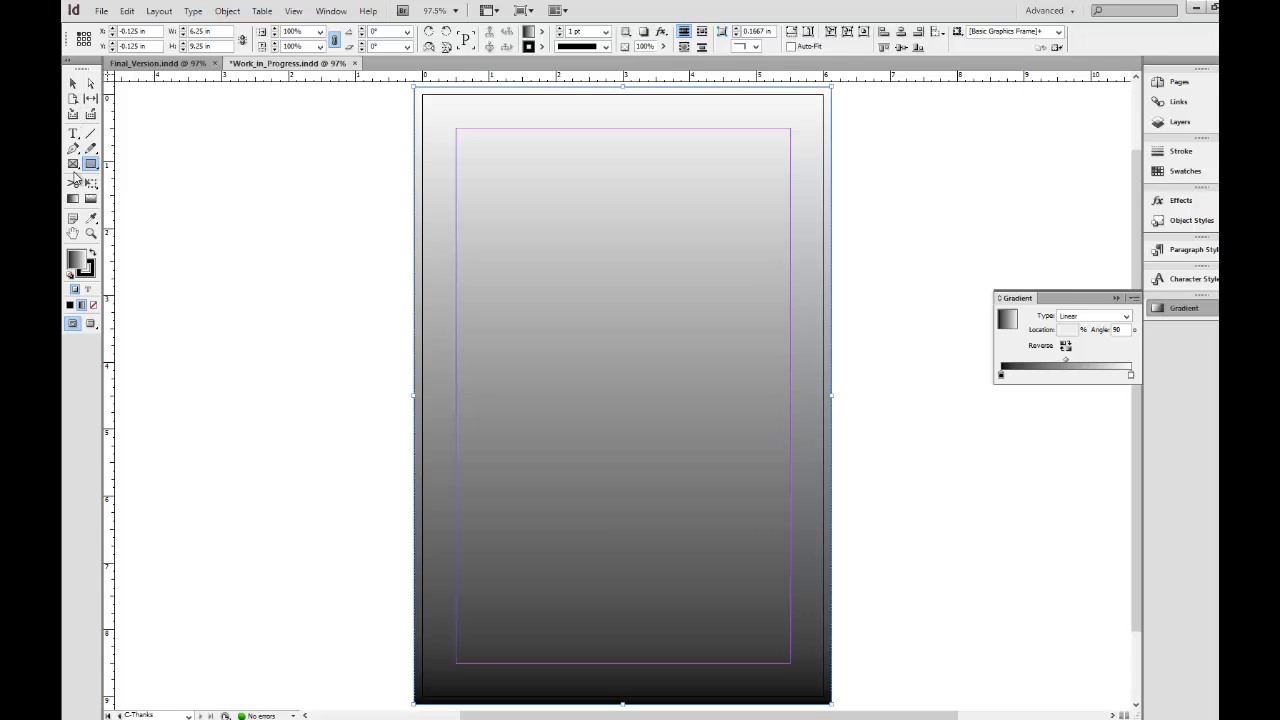
Add a text frame filling the Thanks master's margins, enter "Special Thanks to:" and open the colour swatches for that line.
click(73, 133)
drag(474, 168, 790, 662)
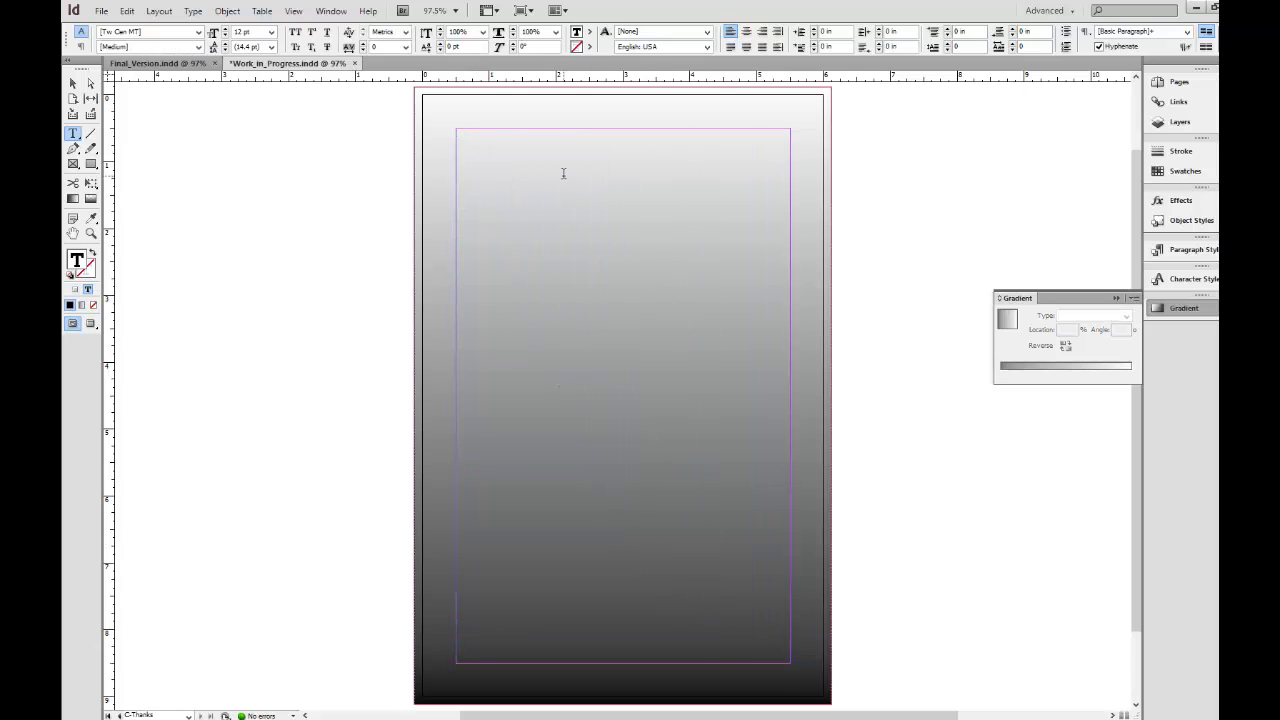
text(Special Thanks )
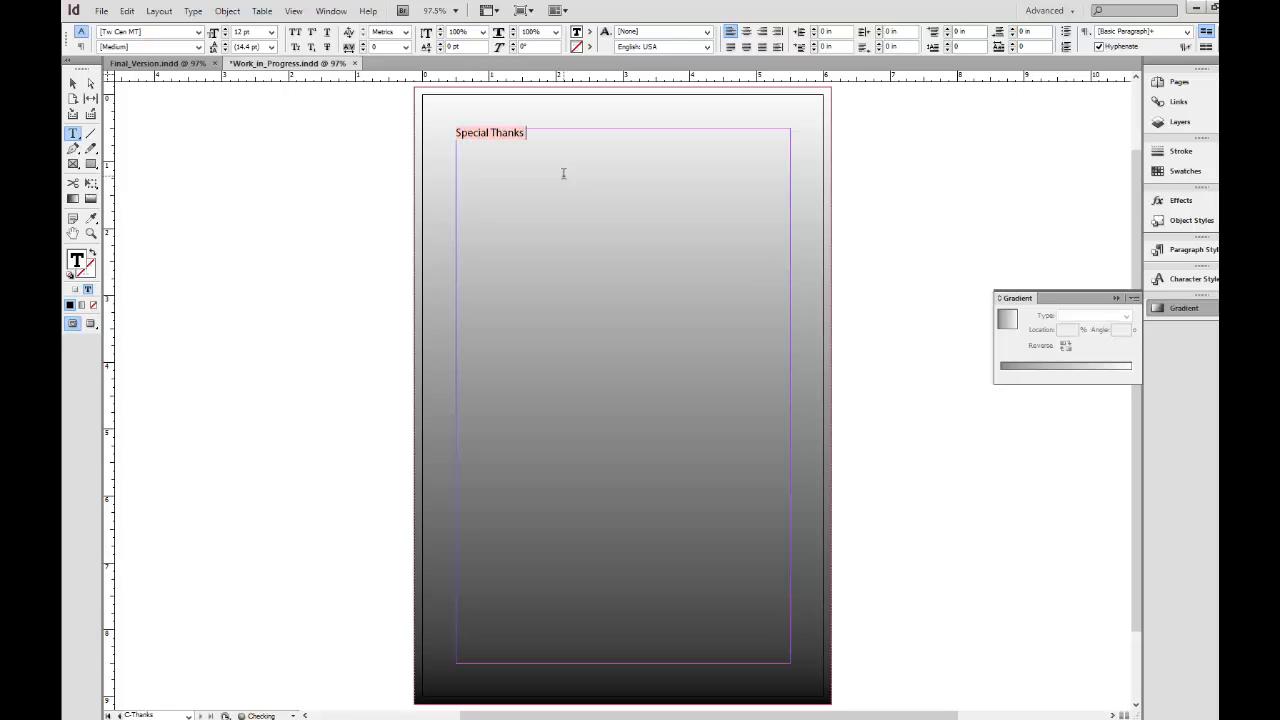
text(to:)
key(Return)
drag(549, 133, 388, 135)
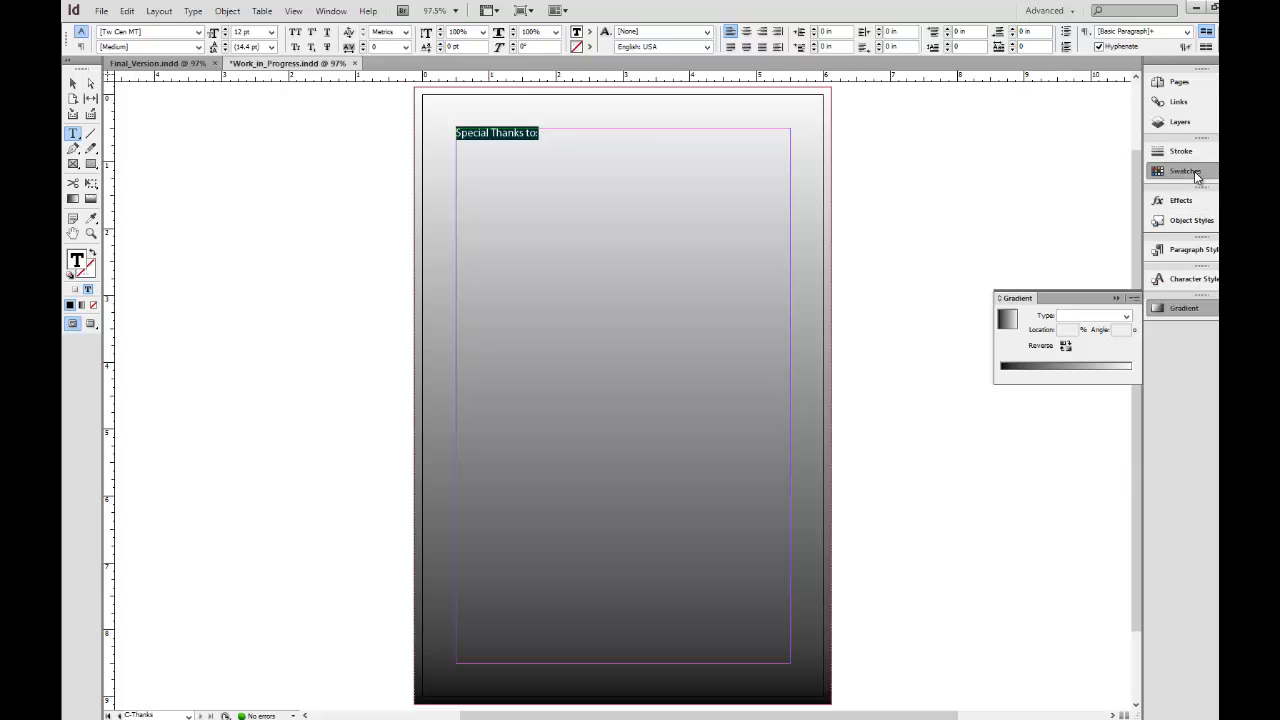
click(1195, 175)
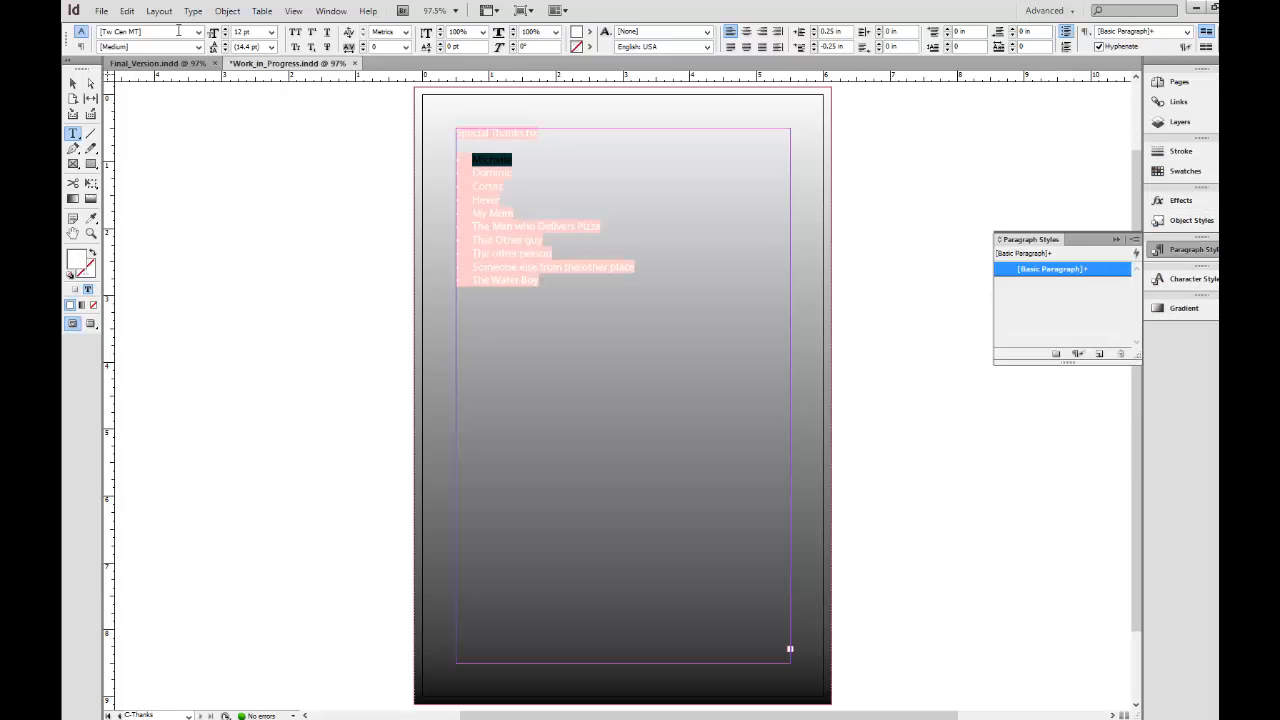
Set the font of the selected first name in the thanks list to Lekton Italic.
click(179, 31)
text(Lekton)
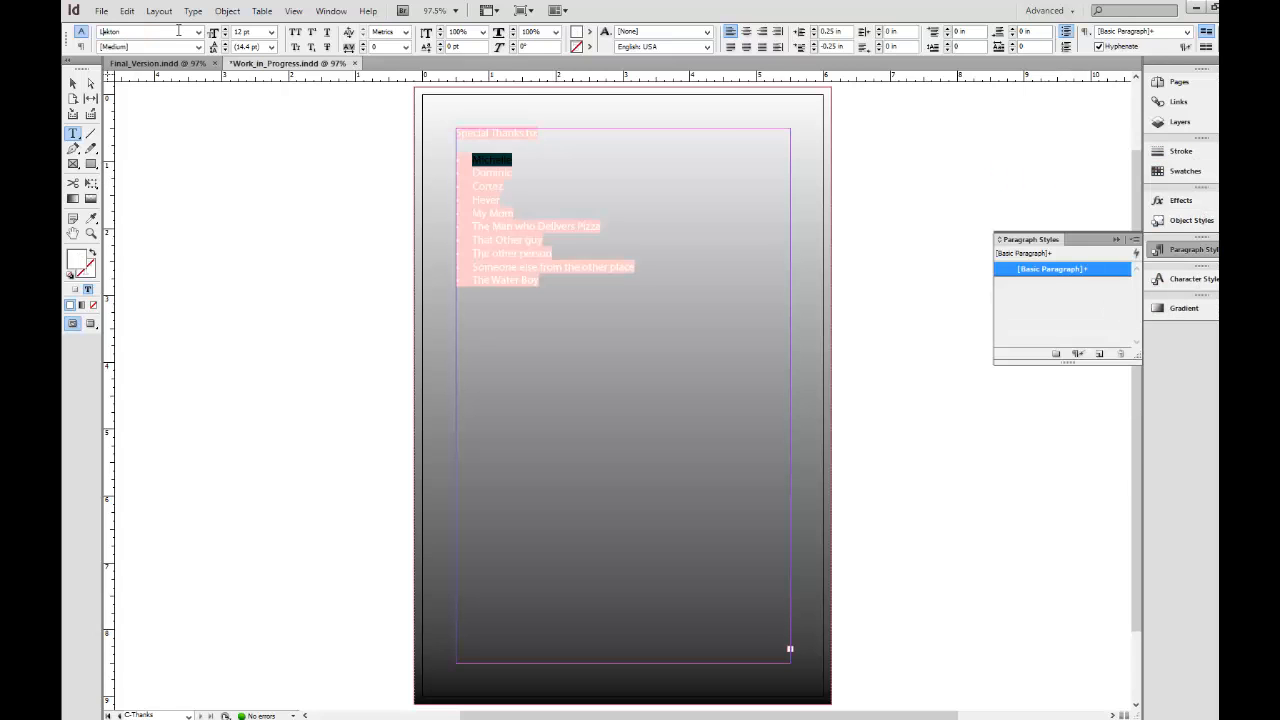
key(Tab)
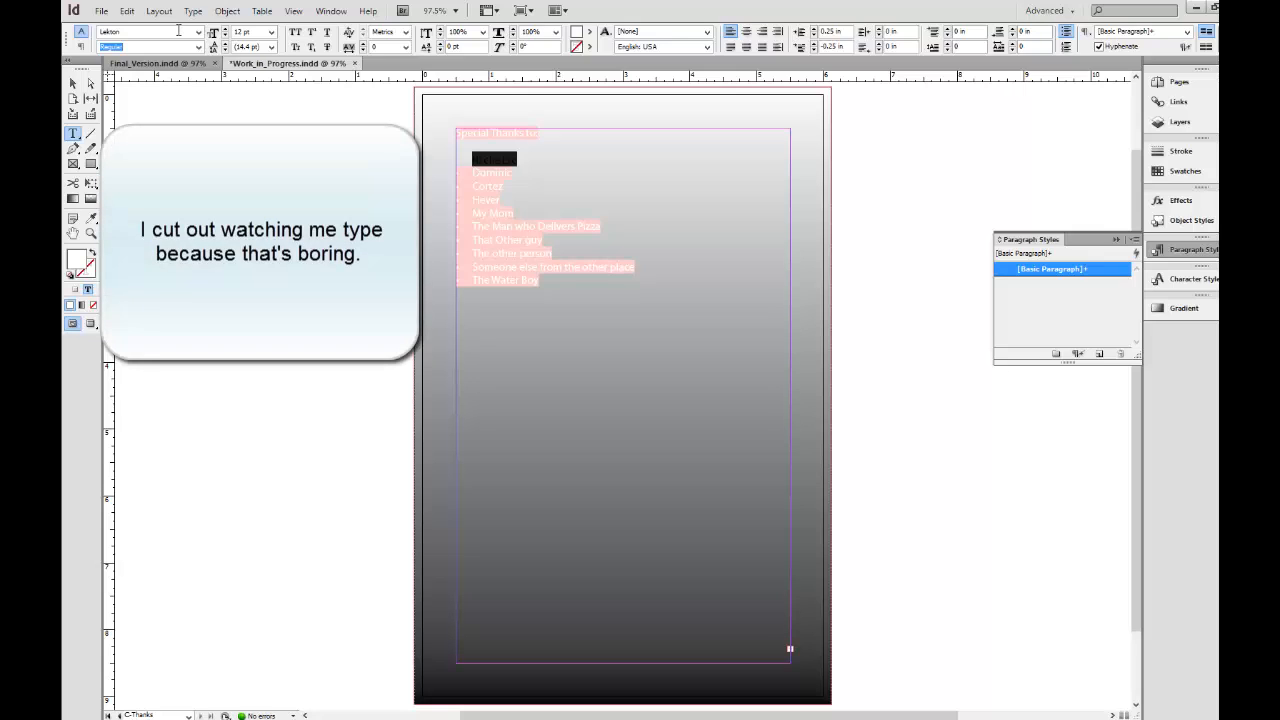
click(199, 47)
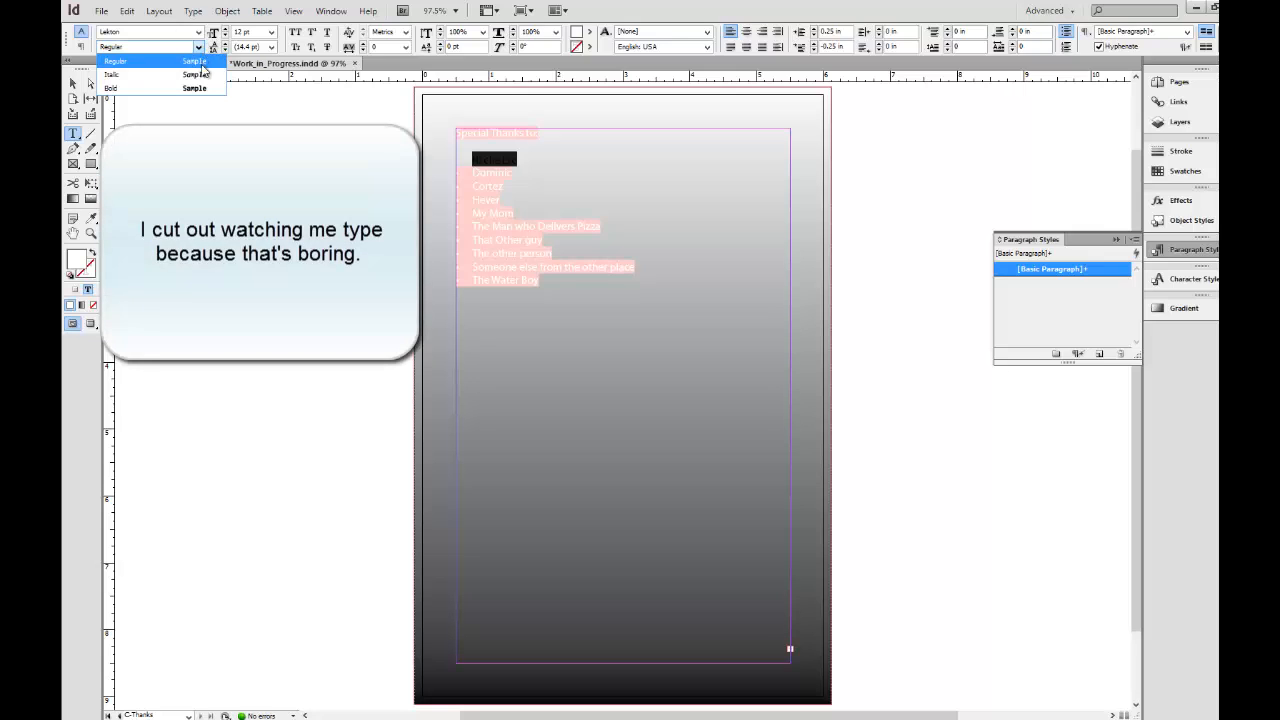
click(203, 75)
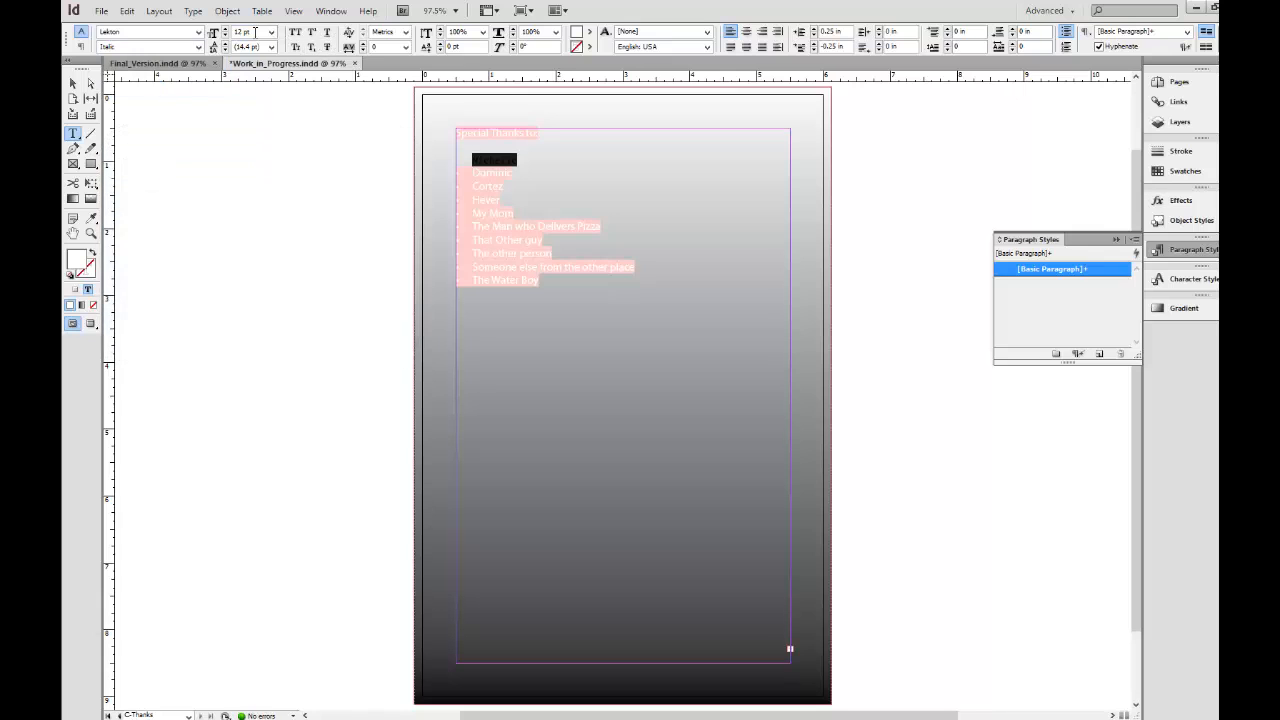
Set the first listed name's size to 10 pt and its kerning to Optical.
click(271, 33)
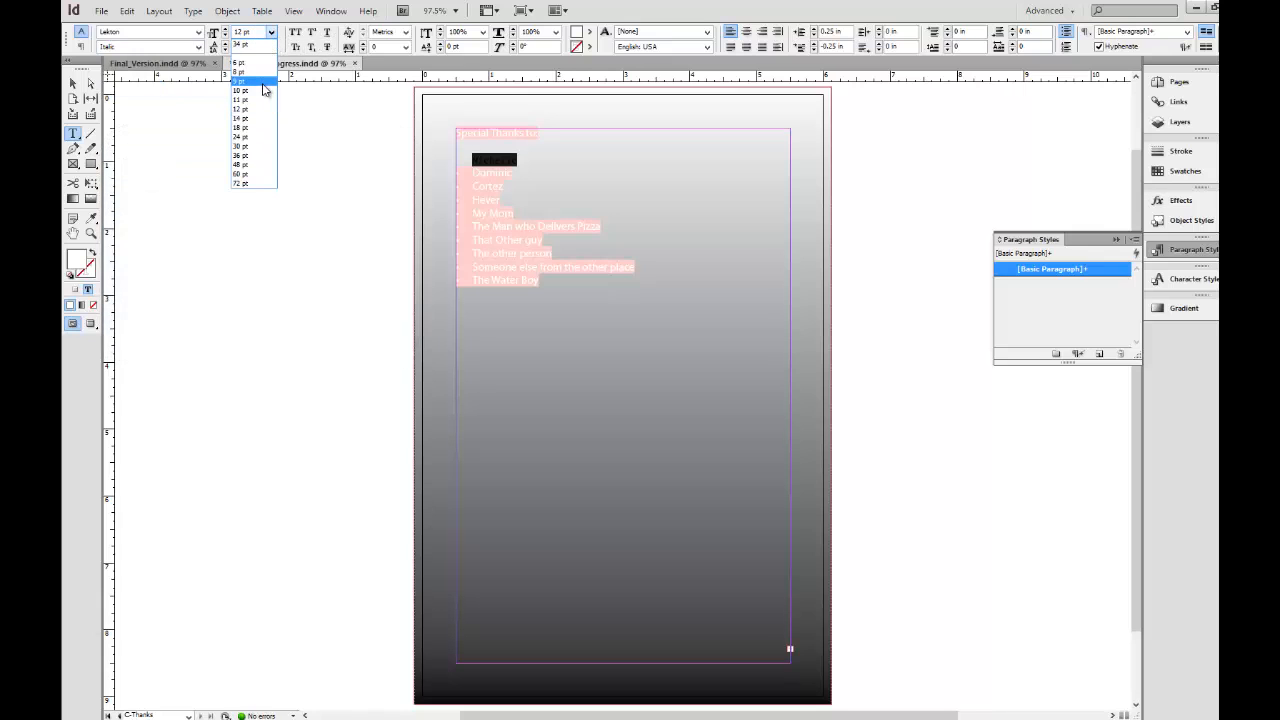
click(263, 90)
click(405, 32)
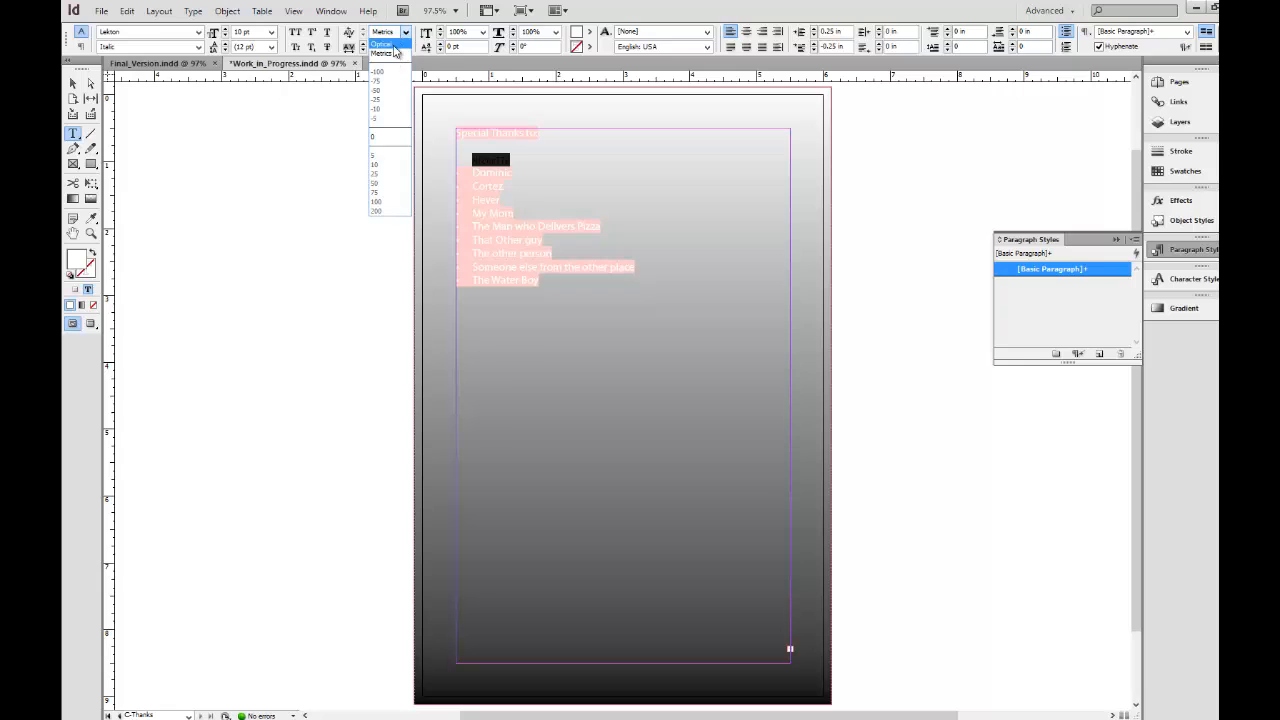
click(394, 45)
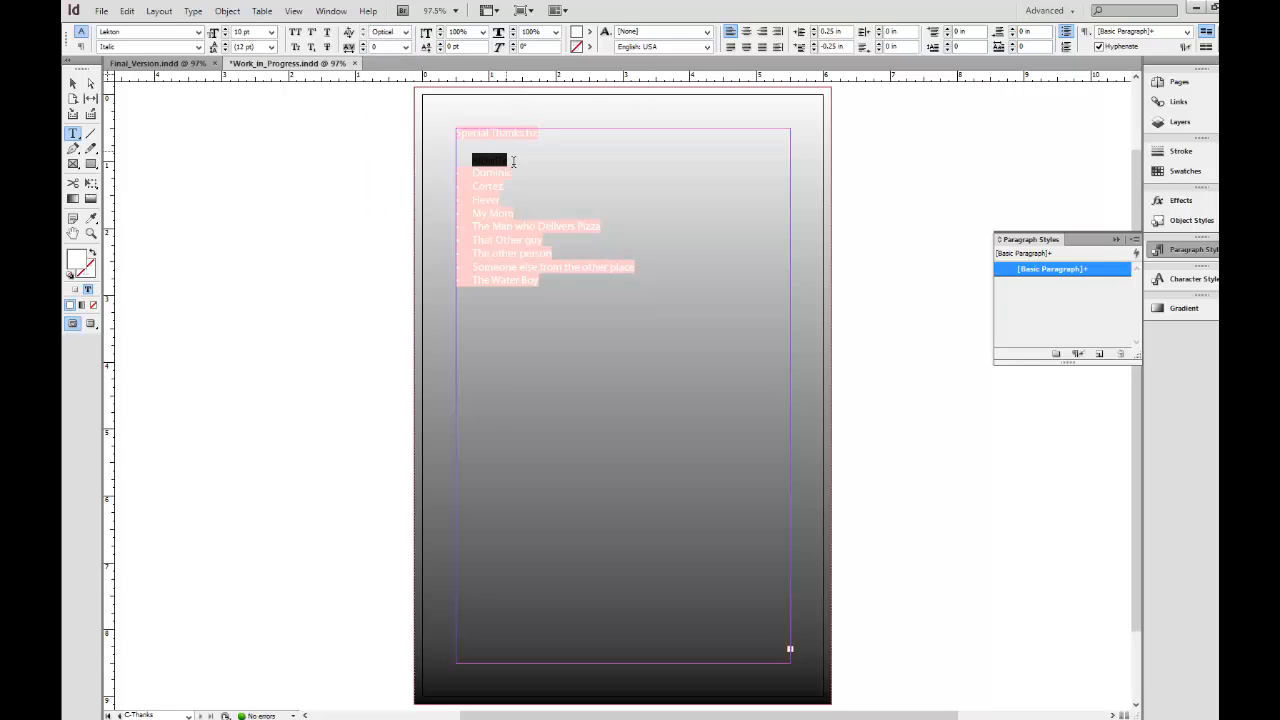
Convert the bullet in front of the first name in the thanks list to text.
click(530, 163)
click(473, 162)
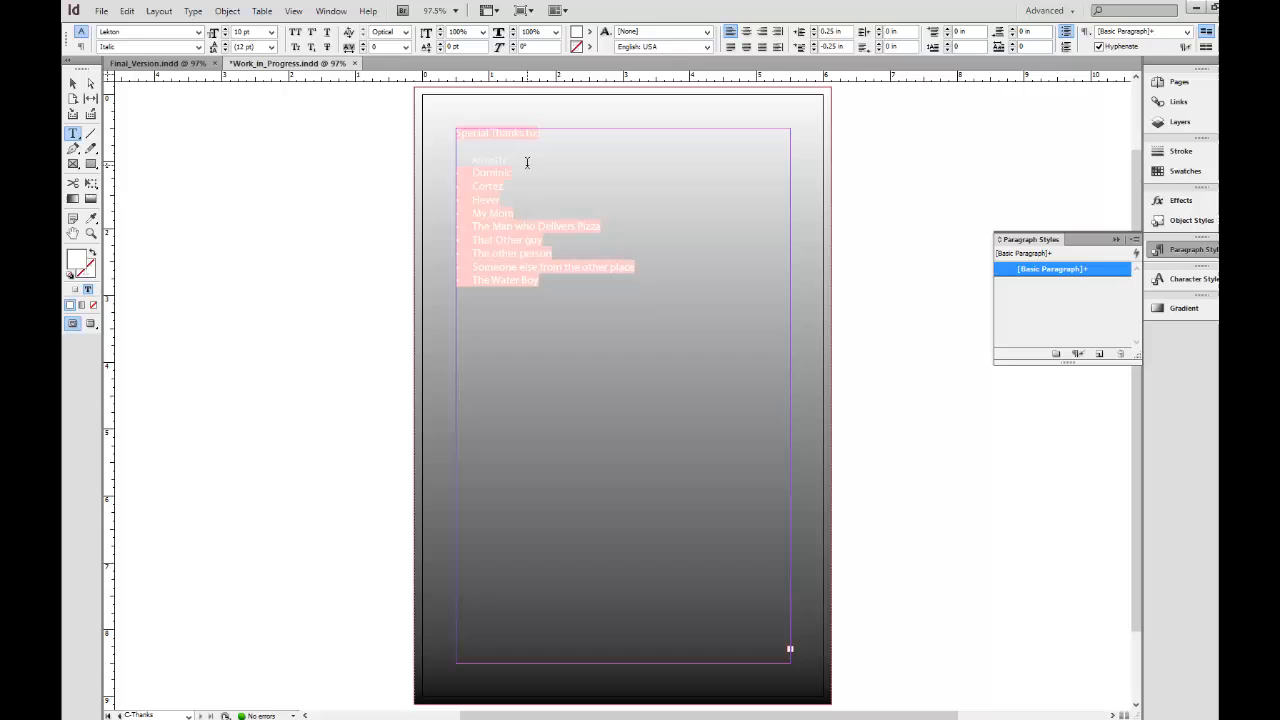
click(227, 11)
mouse_move(193, 11)
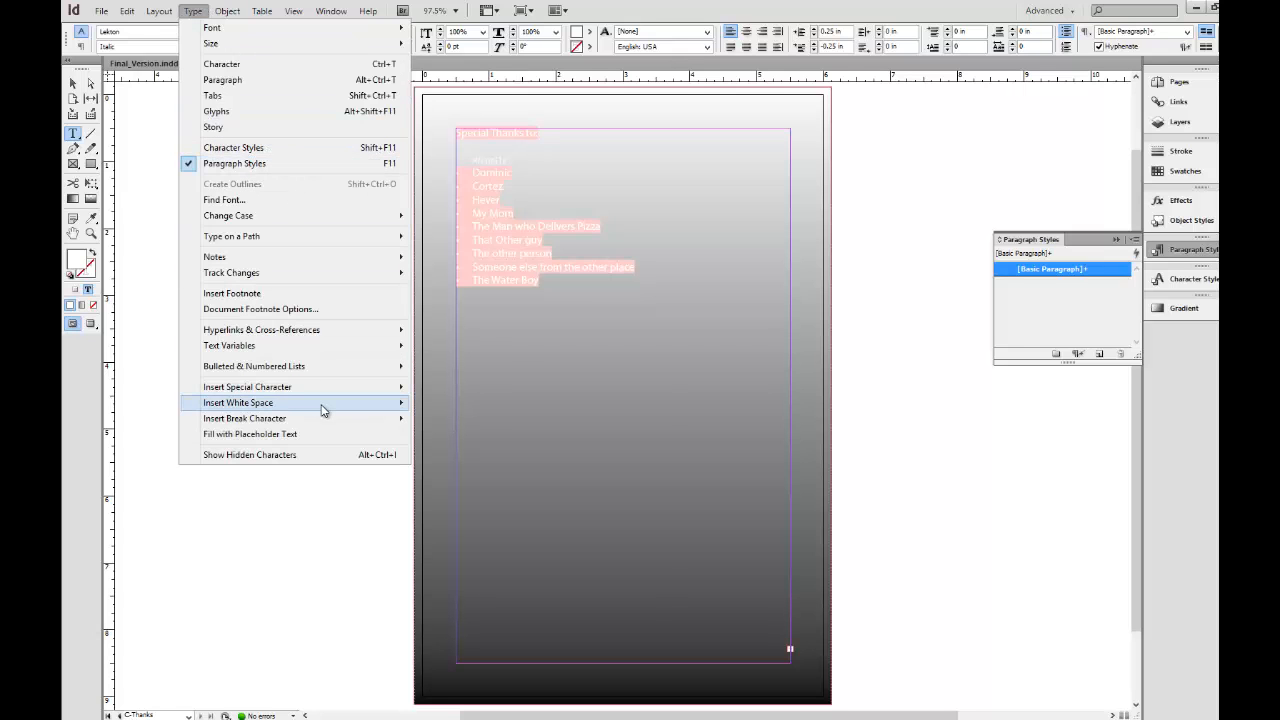
mouse_move(345, 390)
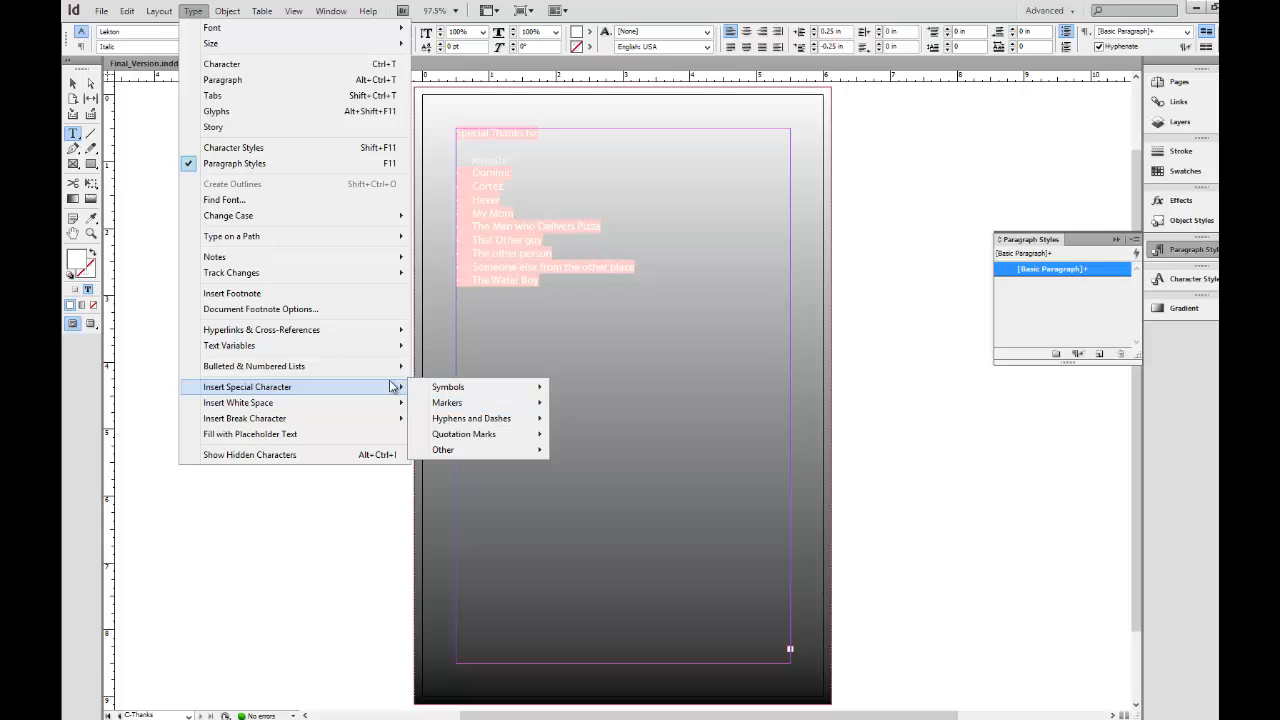
mouse_move(390, 366)
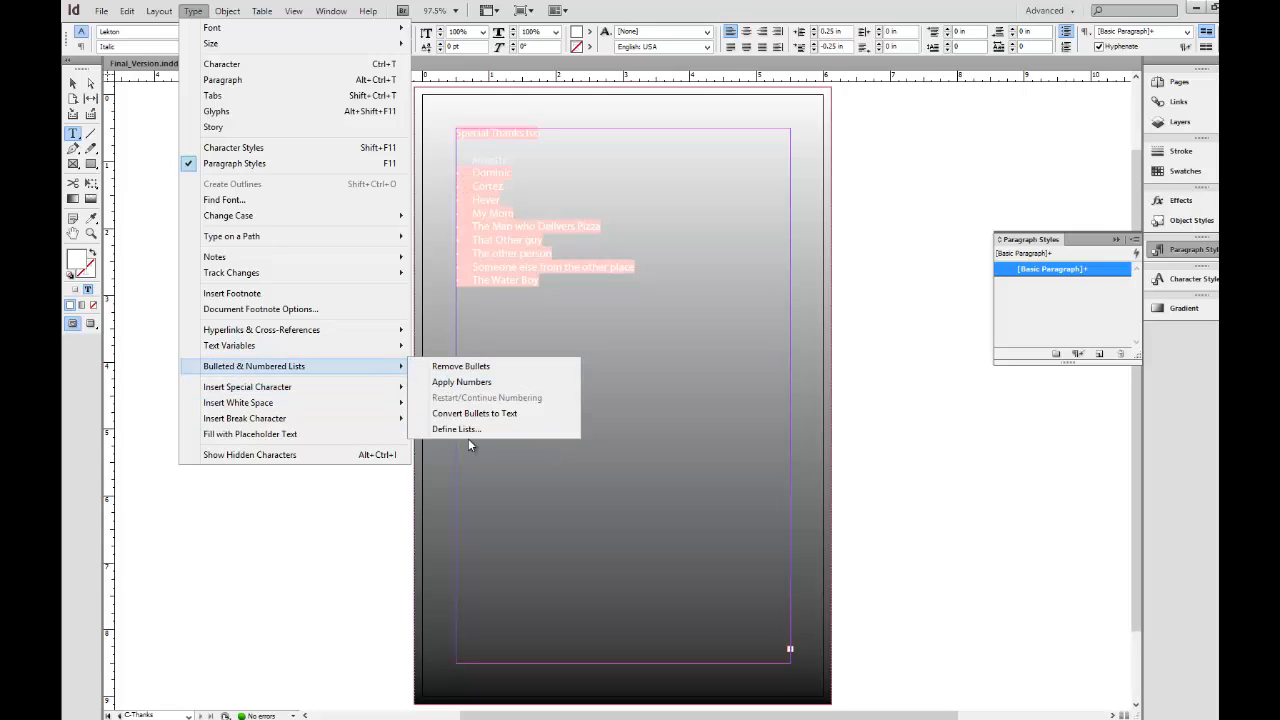
click(475, 413)
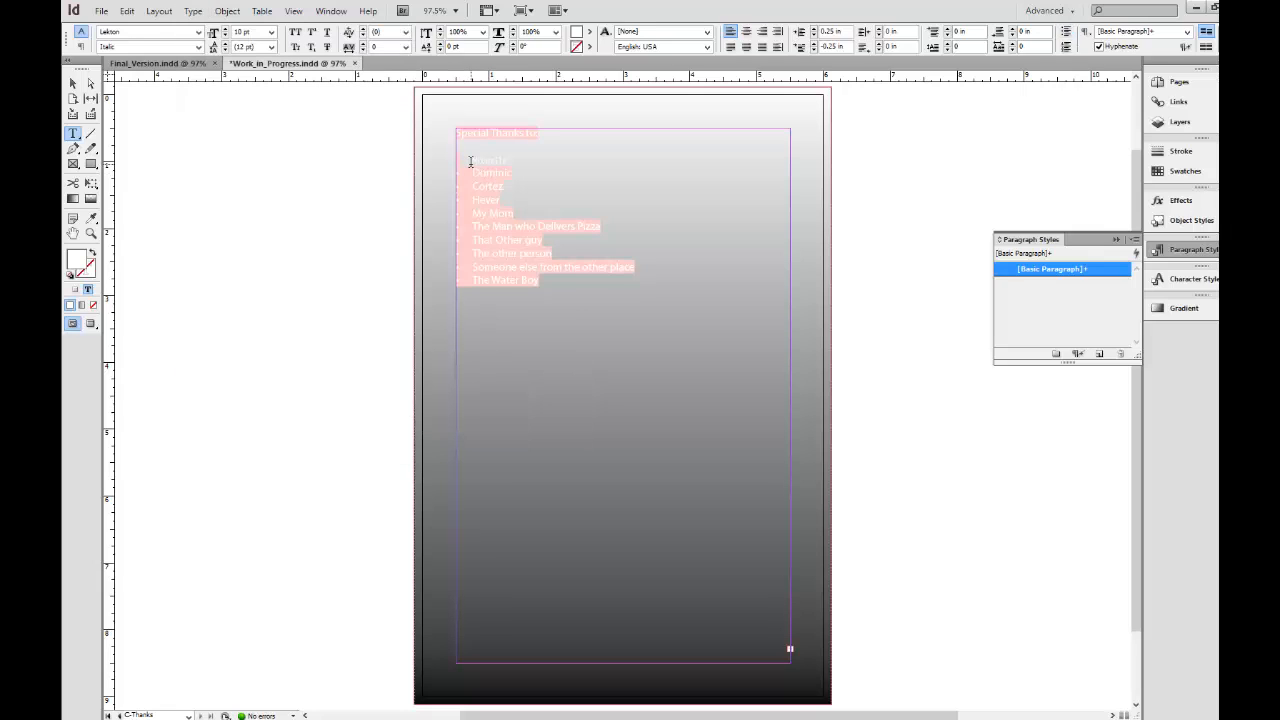
Select the text of the first name in the thanks list.
triple_click(486, 160)
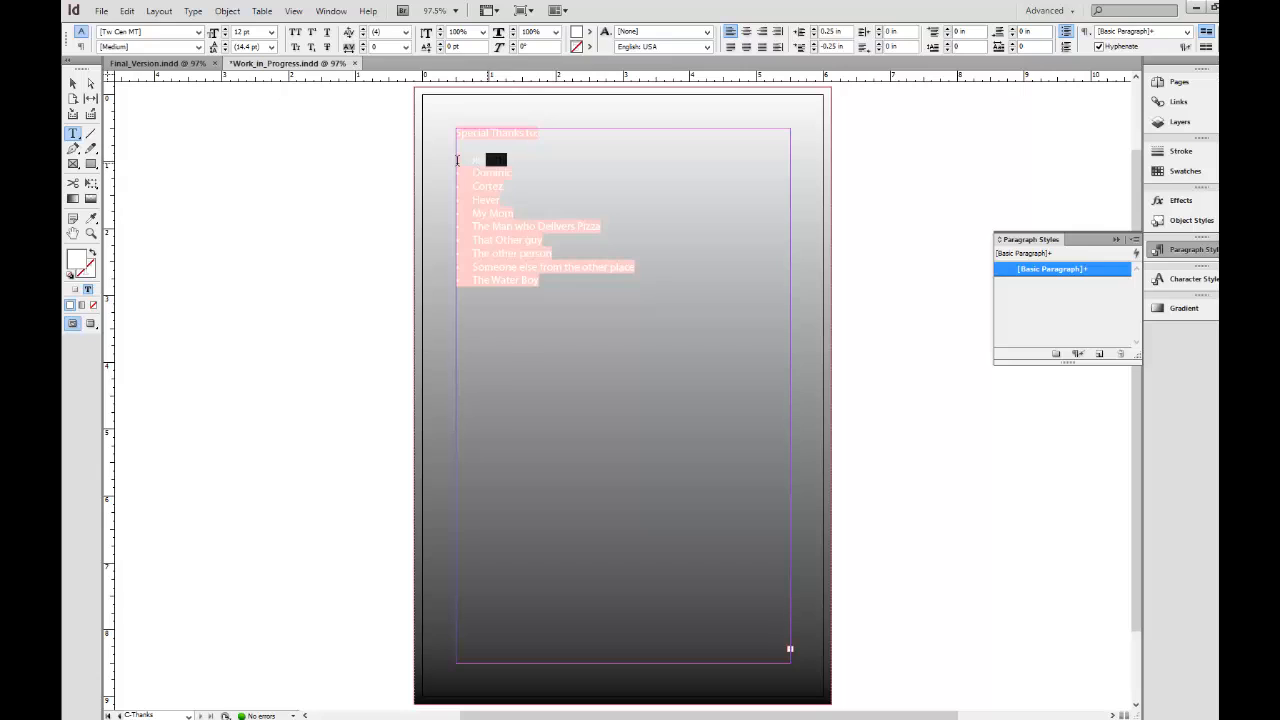
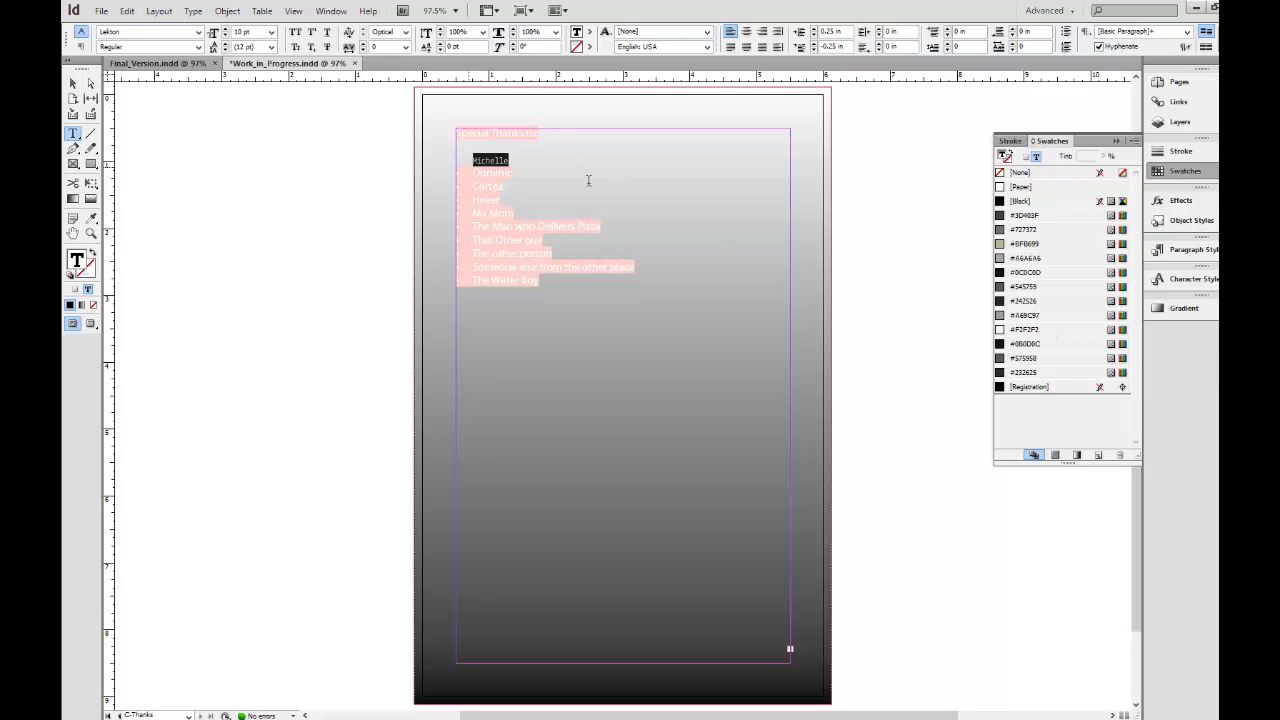
Create a paragraph style named special thanks from the first listed name's formatting and apply it to the selection.
click(1183, 249)
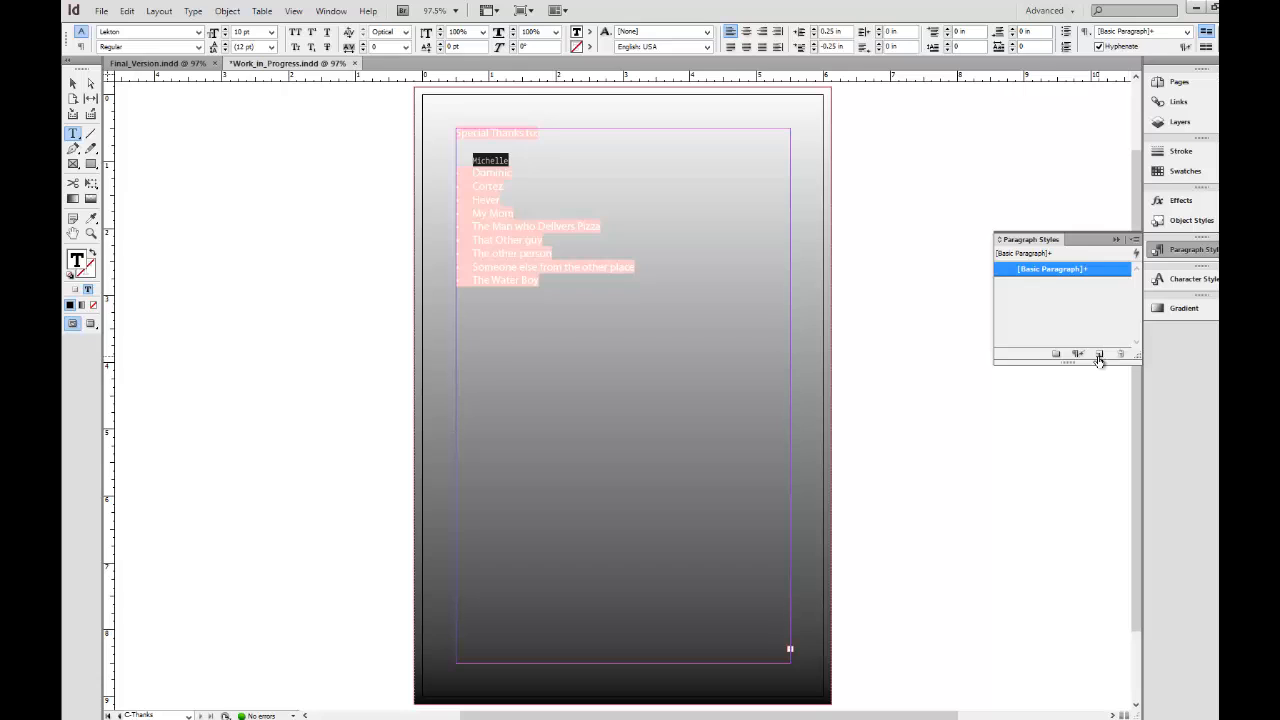
alt+click(1098, 355)
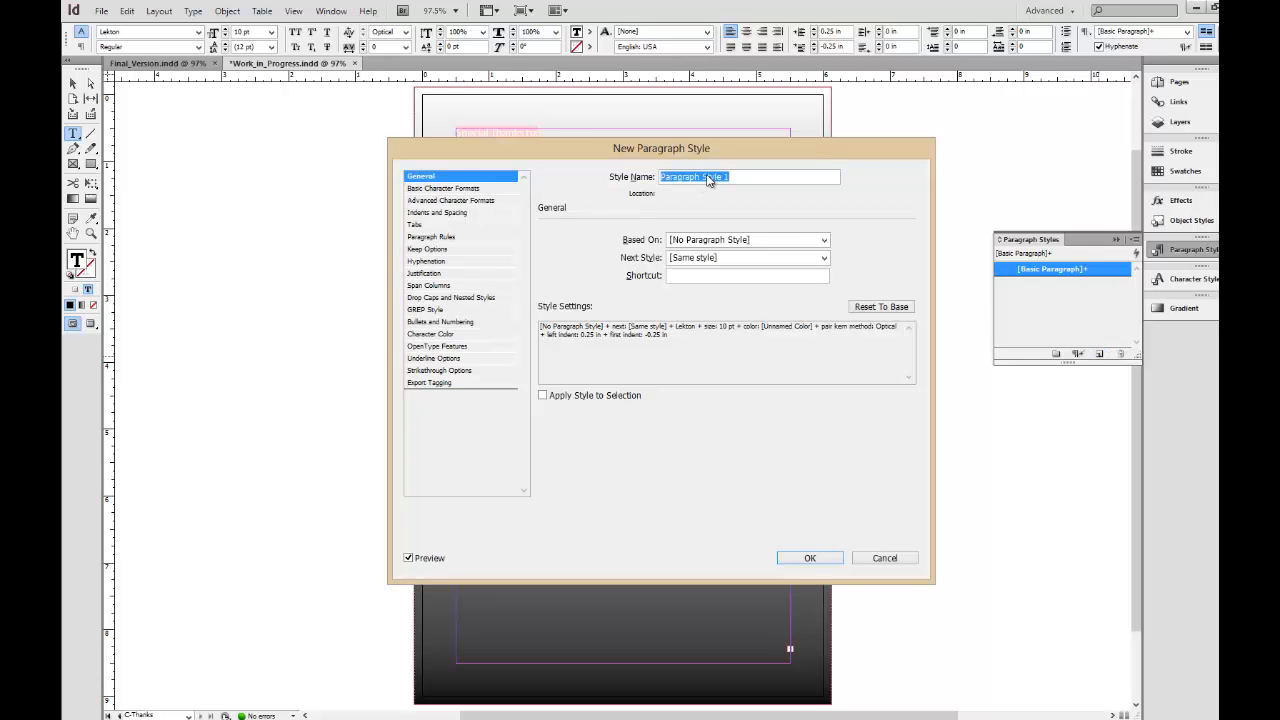
text(special thanks)
click(614, 397)
drag(617, 152, 826, 182)
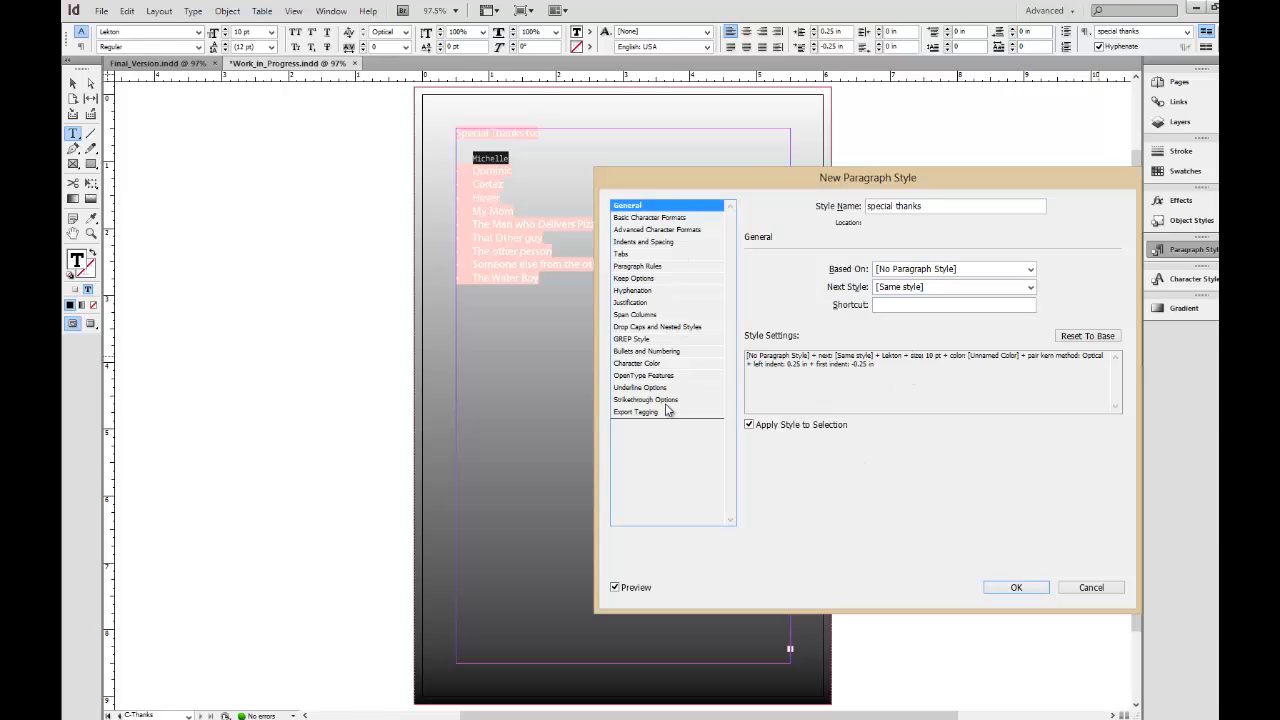
click(1003, 587)
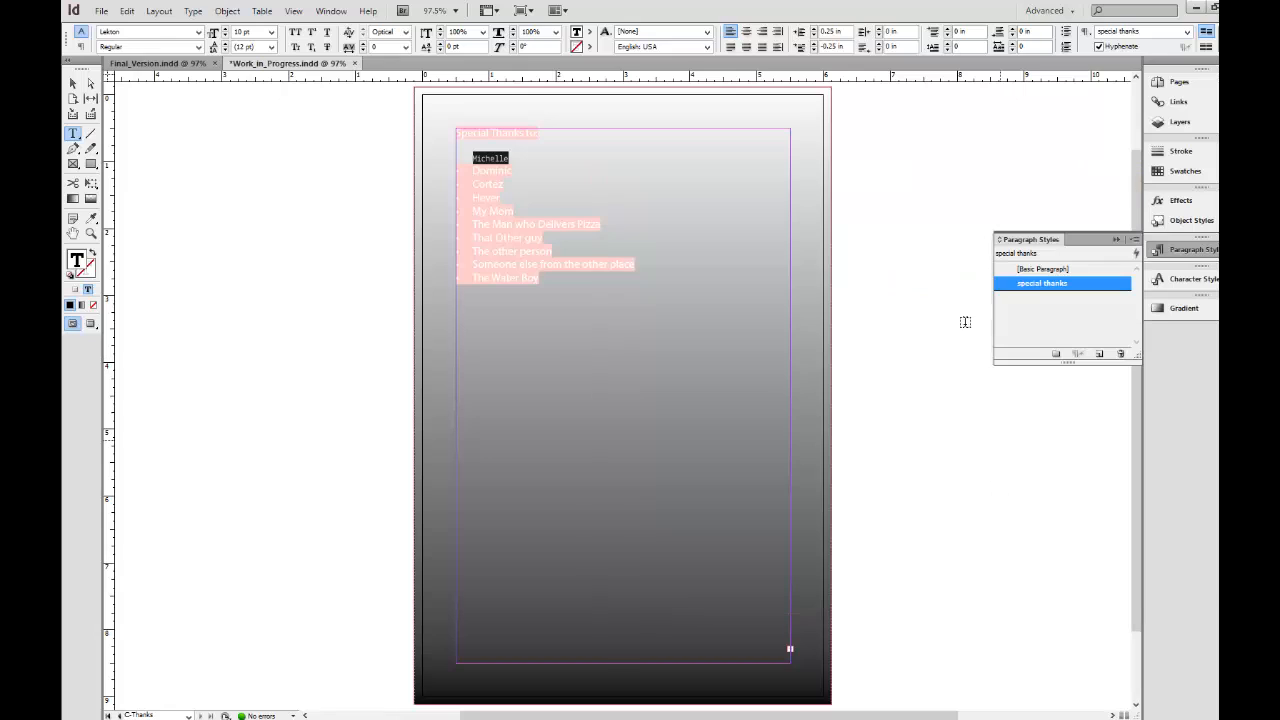
Apply the special thanks paragraph style to the remaining list entries and delete the indent in front of the first name.
drag(592, 298, 473, 169)
click(1050, 285)
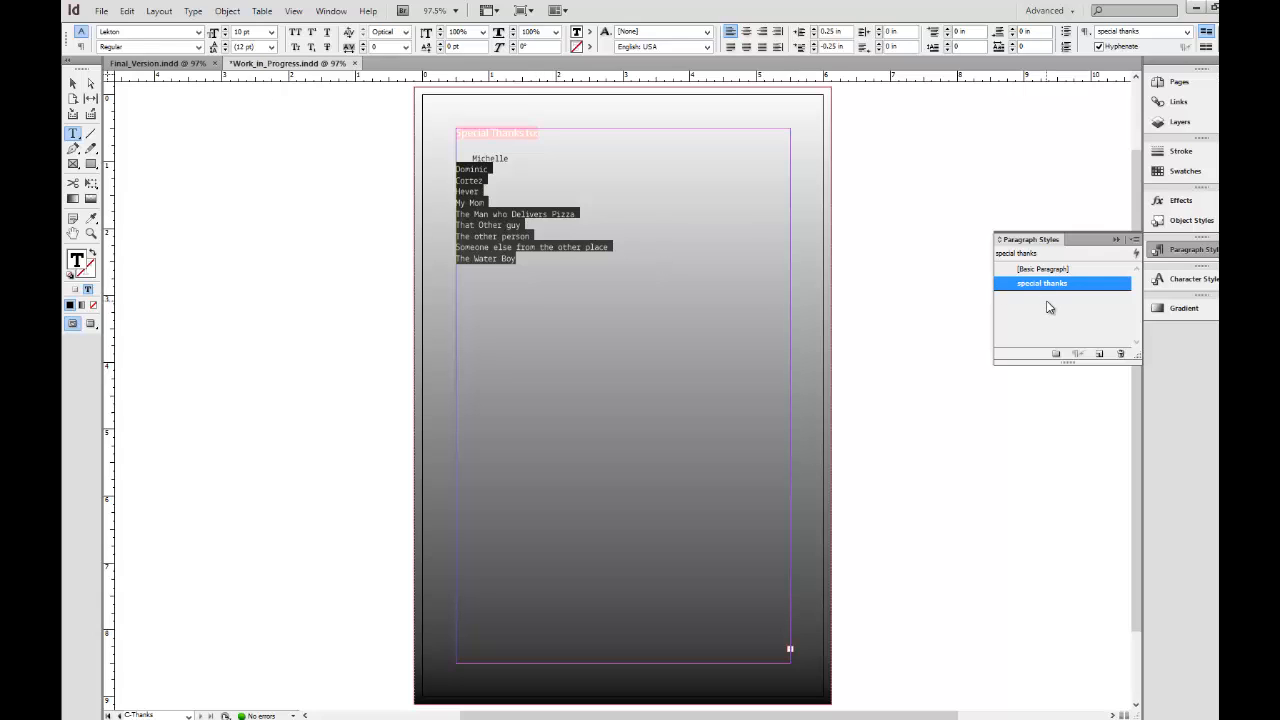
click(489, 157)
click(475, 155)
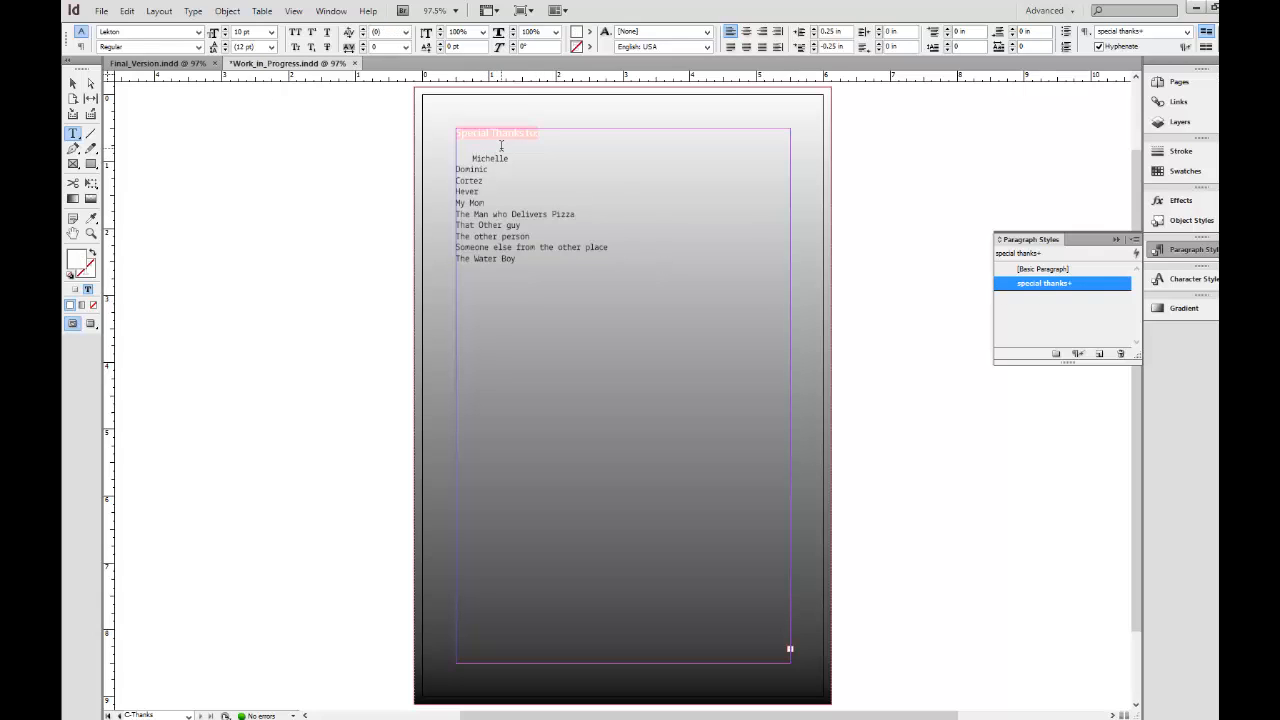
key(BackSpace)
key(BackSpace)
Set the "Special Thanks to:" heading in Academy at 18 pt.
drag(543, 134, 454, 134)
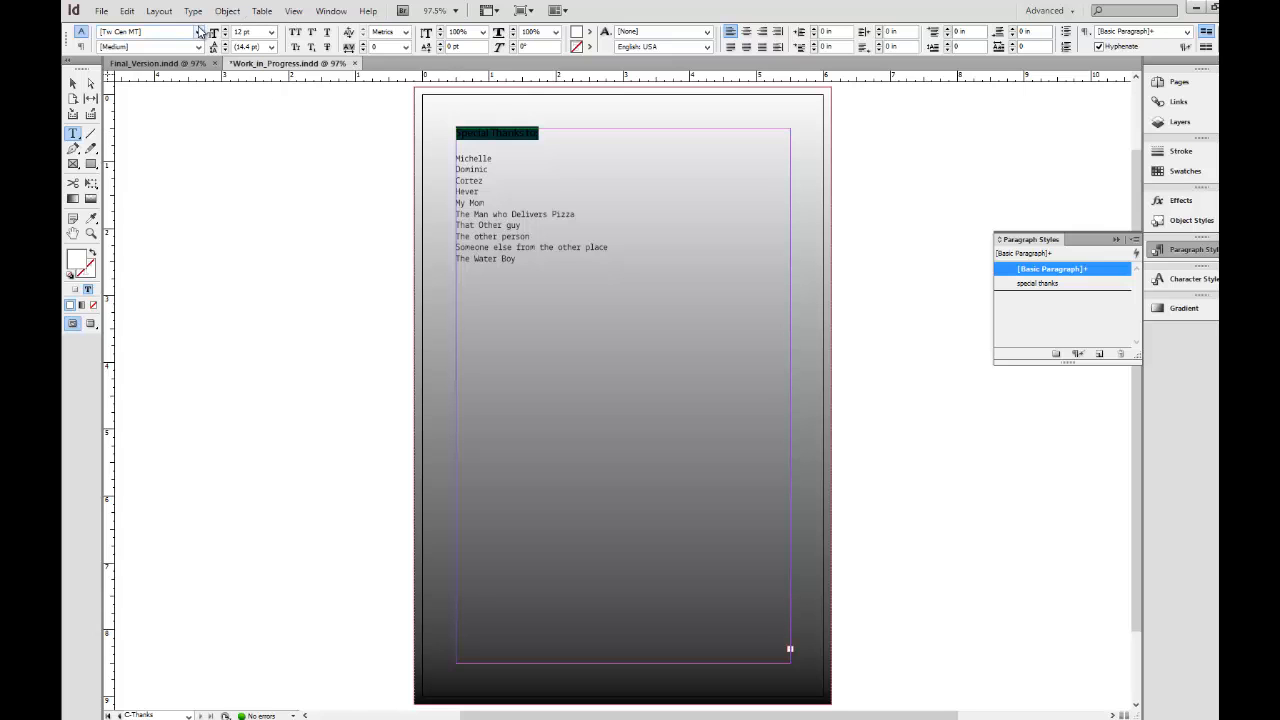
click(199, 32)
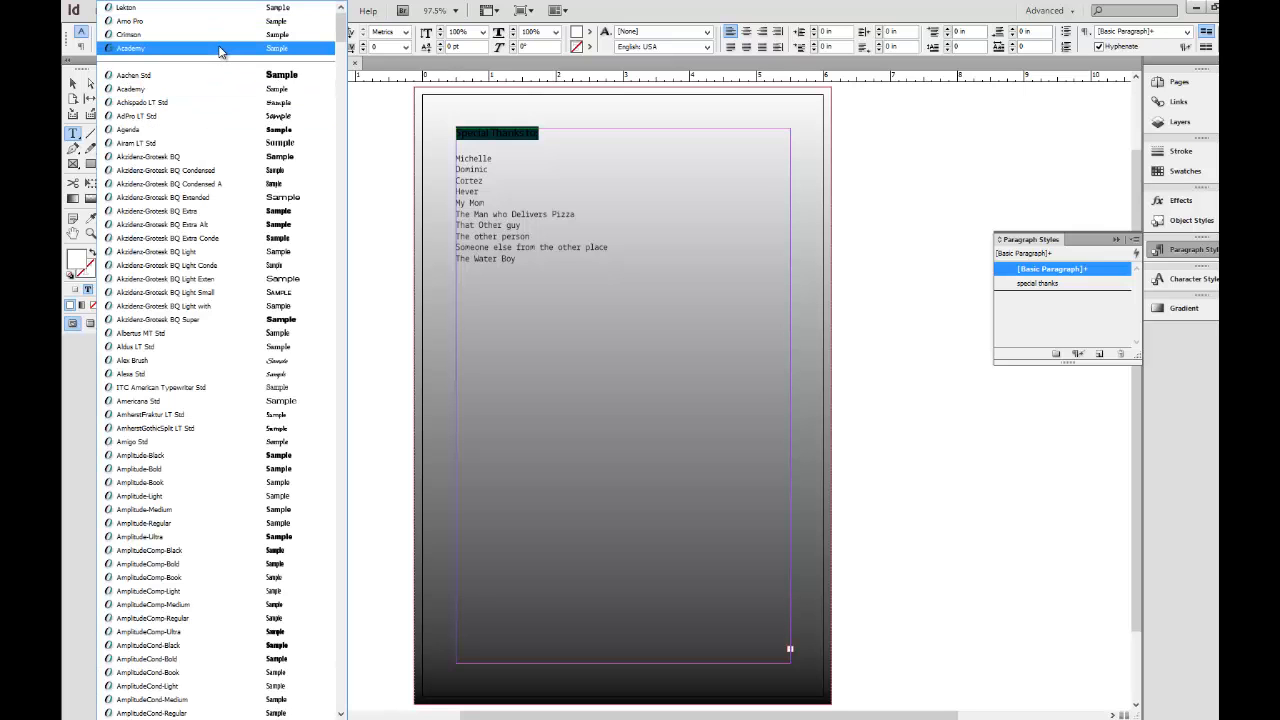
click(220, 49)
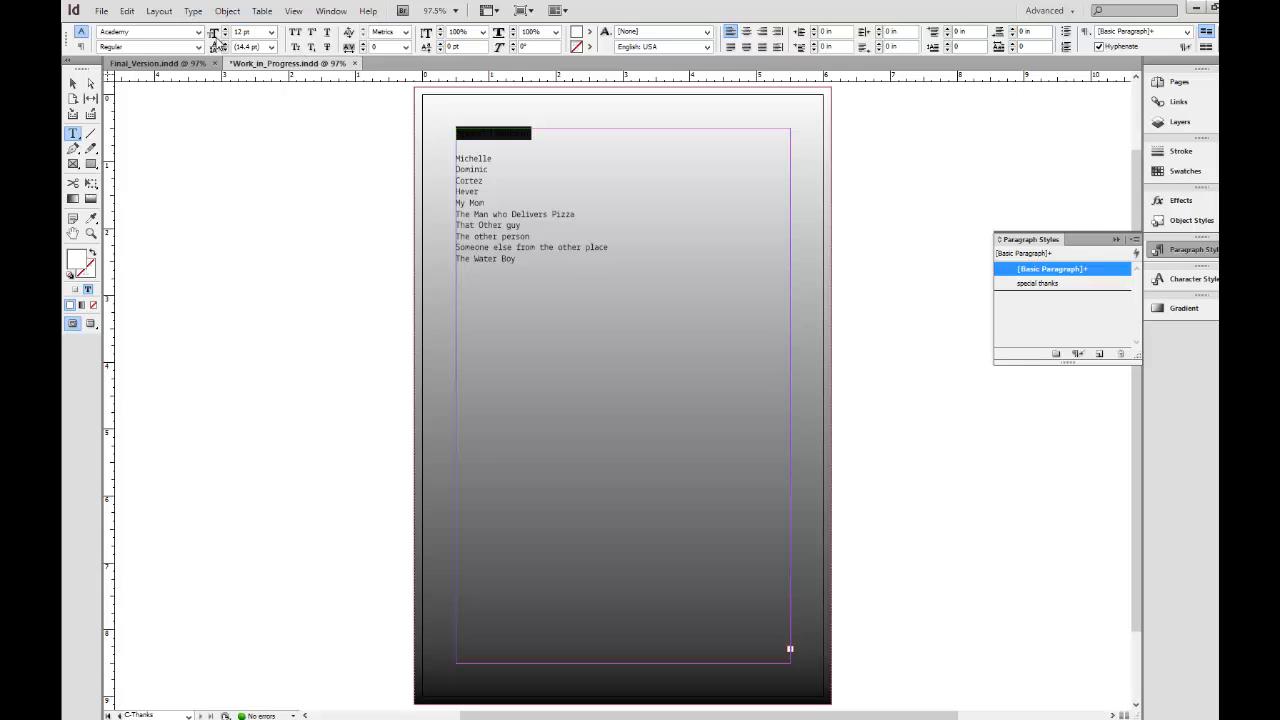
click(271, 32)
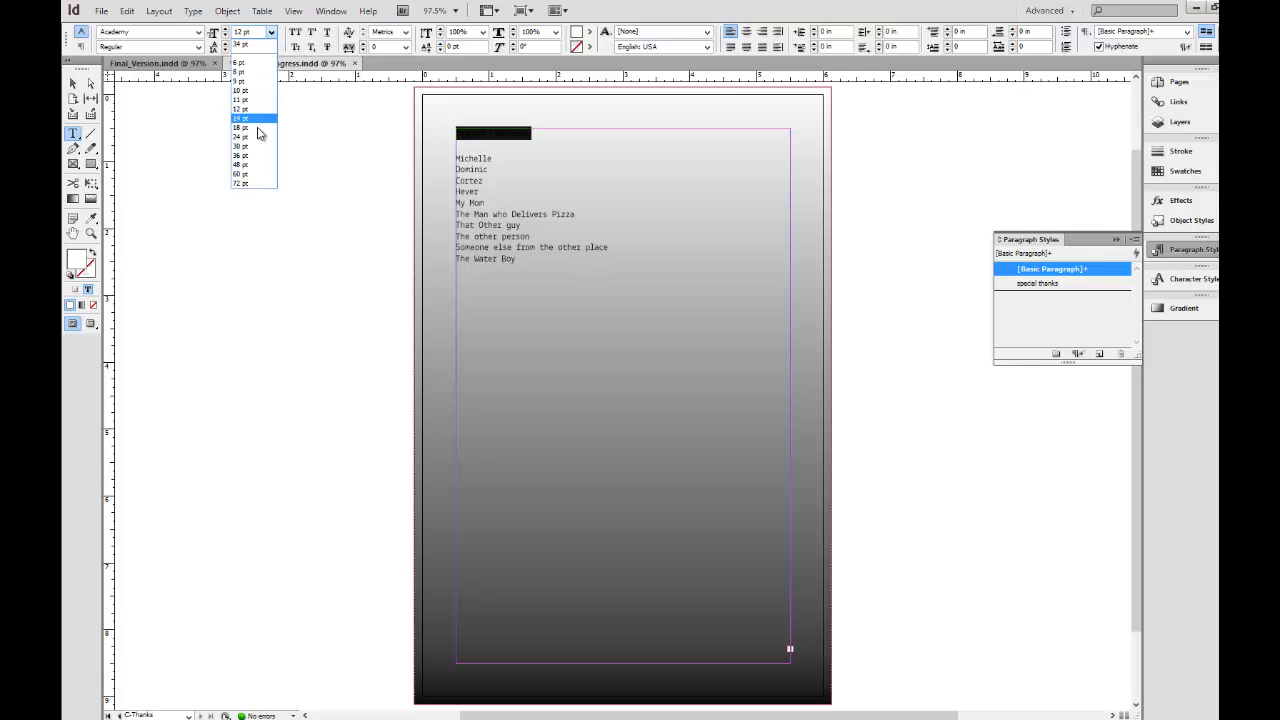
click(259, 127)
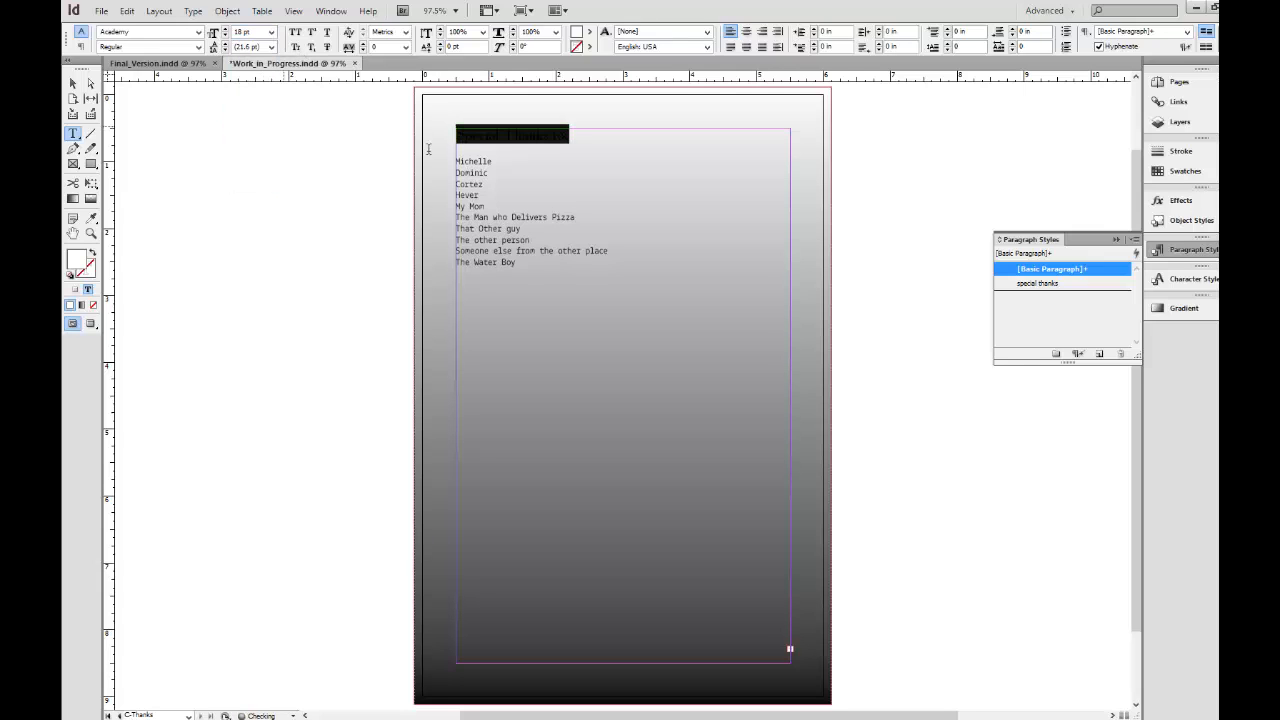
Color the "Special Thanks to:" heading with the #BFB699 swatch and center it in the text frame.
click(1185, 171)
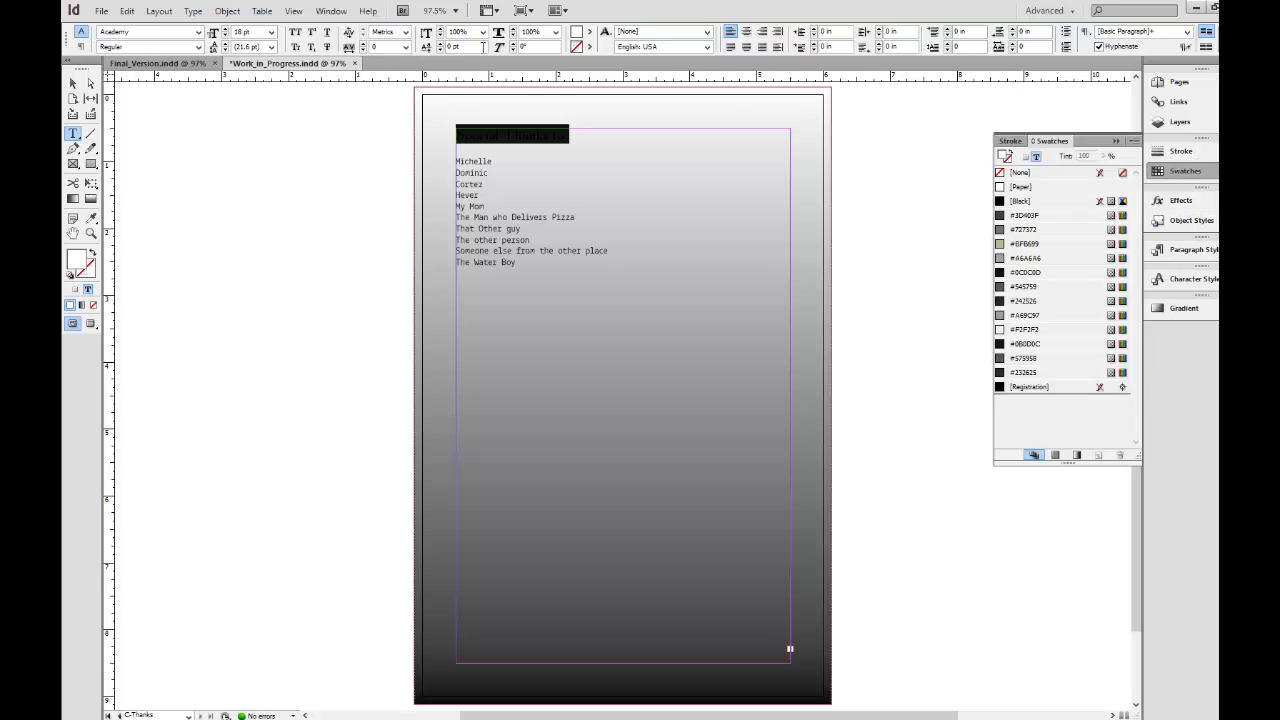
click(585, 38)
click(620, 135)
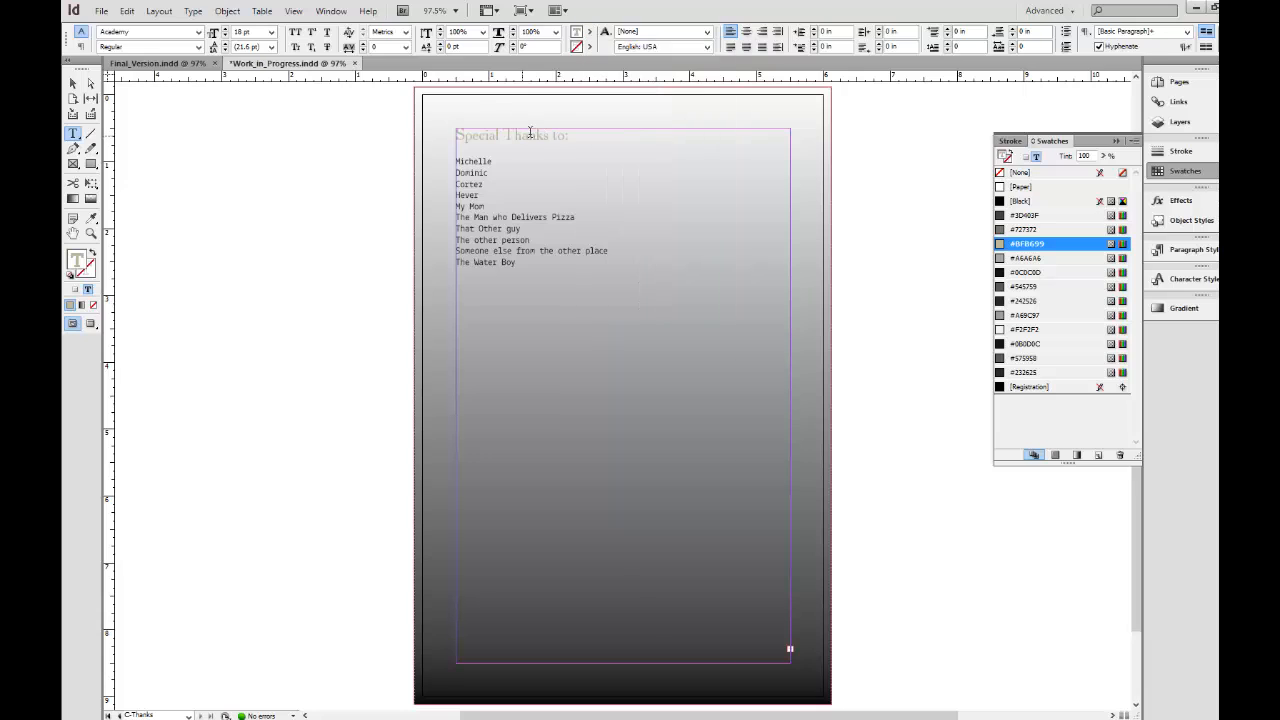
click(521, 135)
click(745, 33)
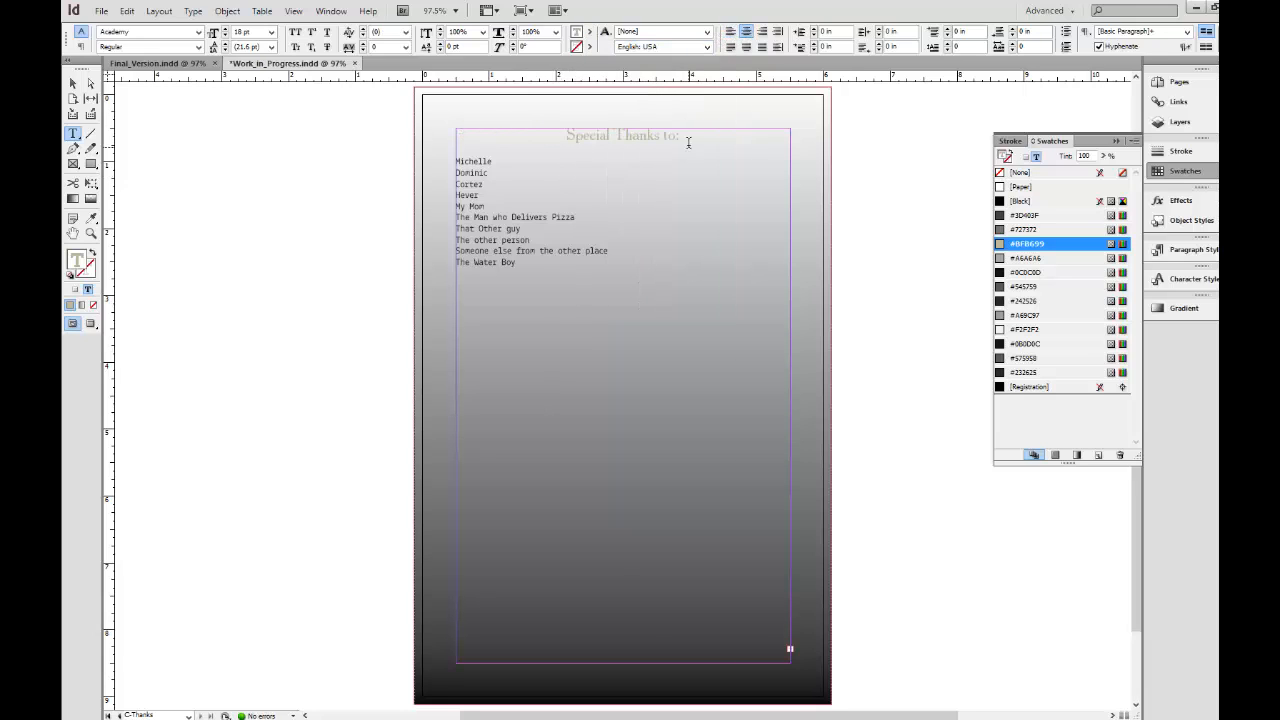
Enlarge the thanks heading to 36 pt, try the Bold font style, and settle on Italic.
drag(686, 137, 567, 136)
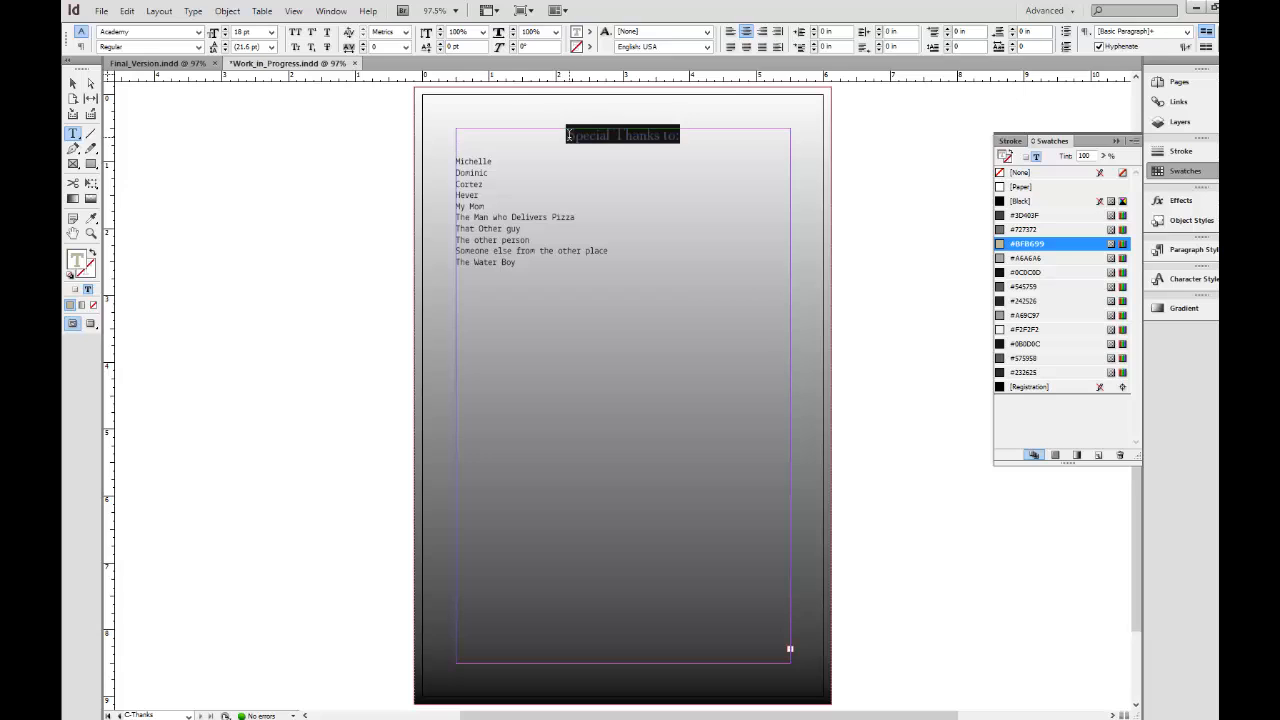
click(272, 31)
click(243, 148)
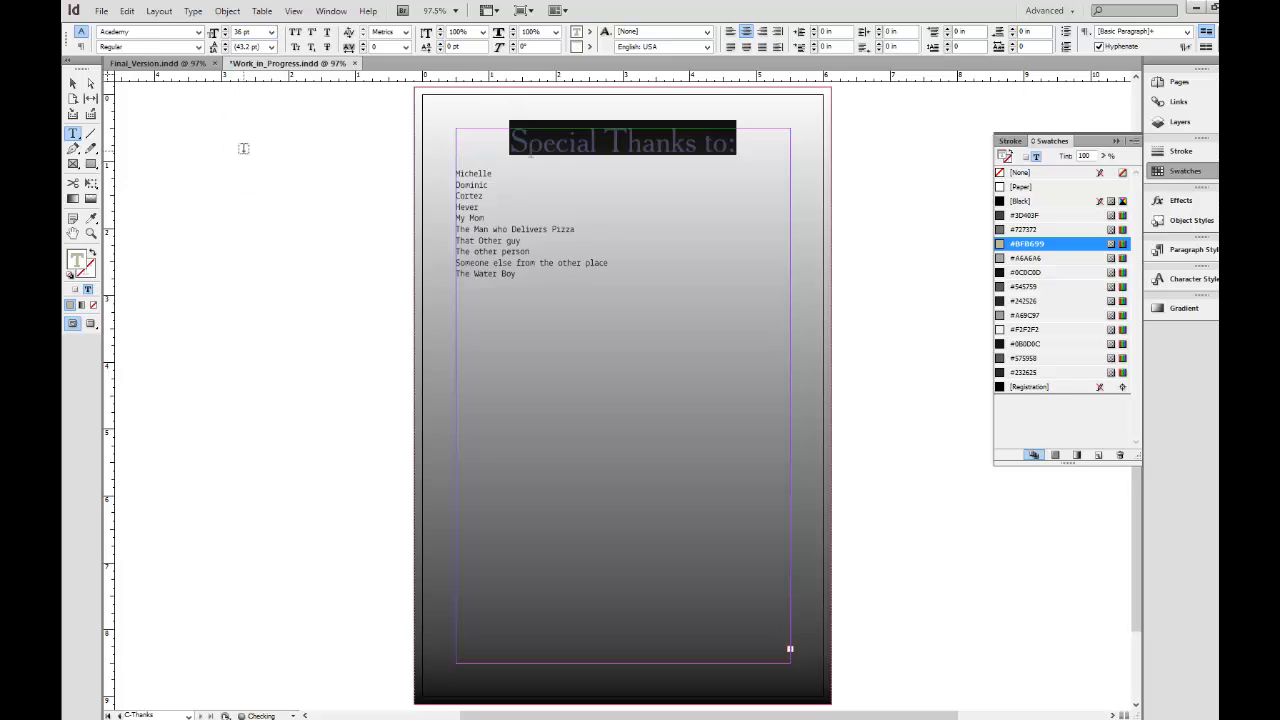
click(197, 47)
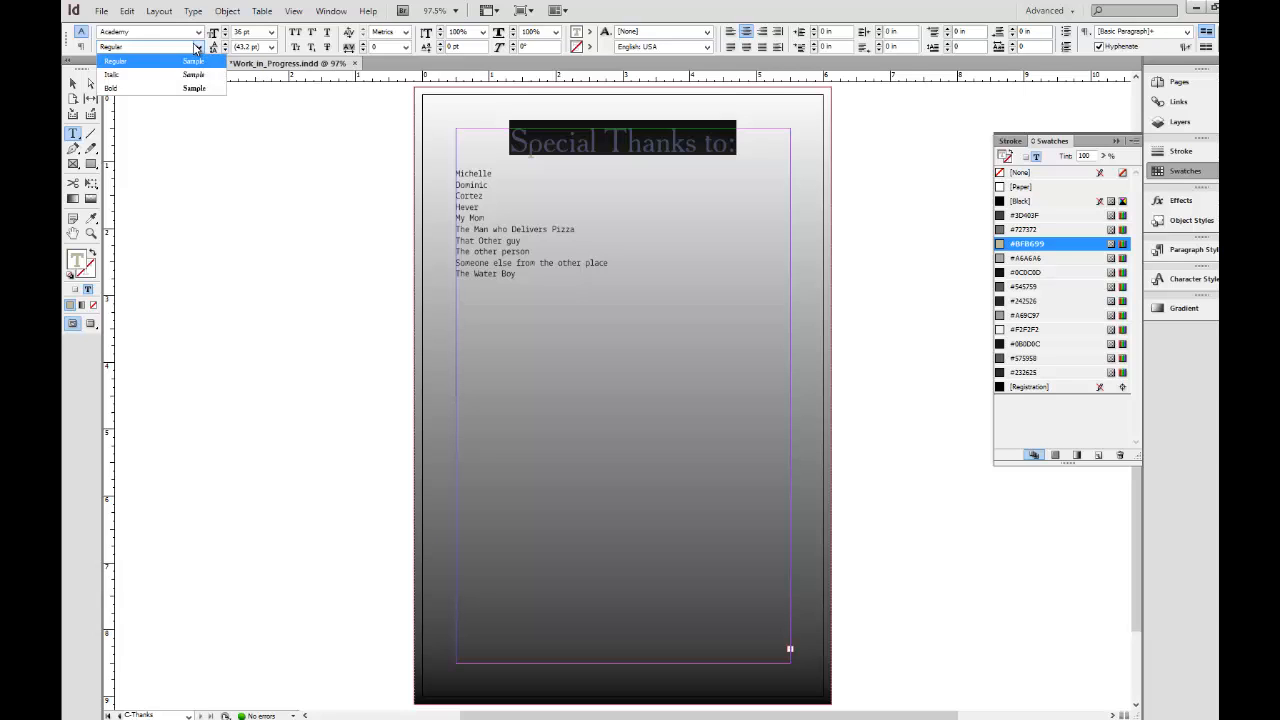
click(159, 86)
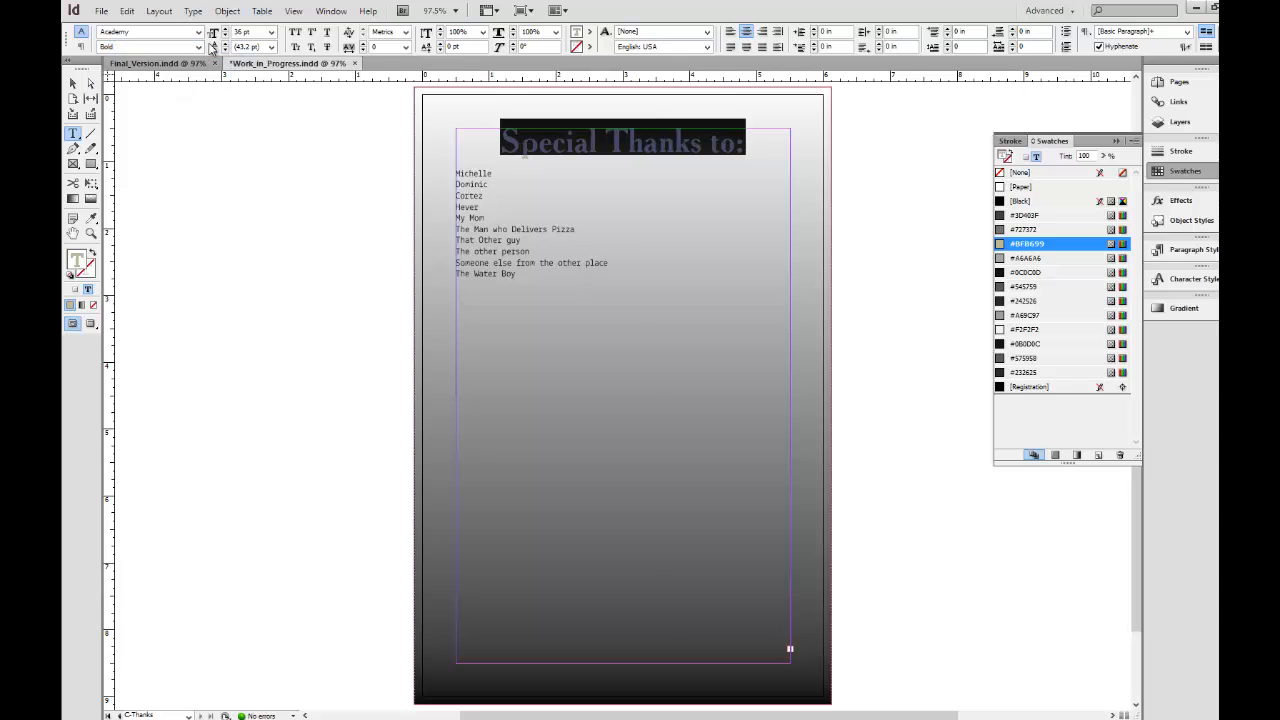
click(199, 47)
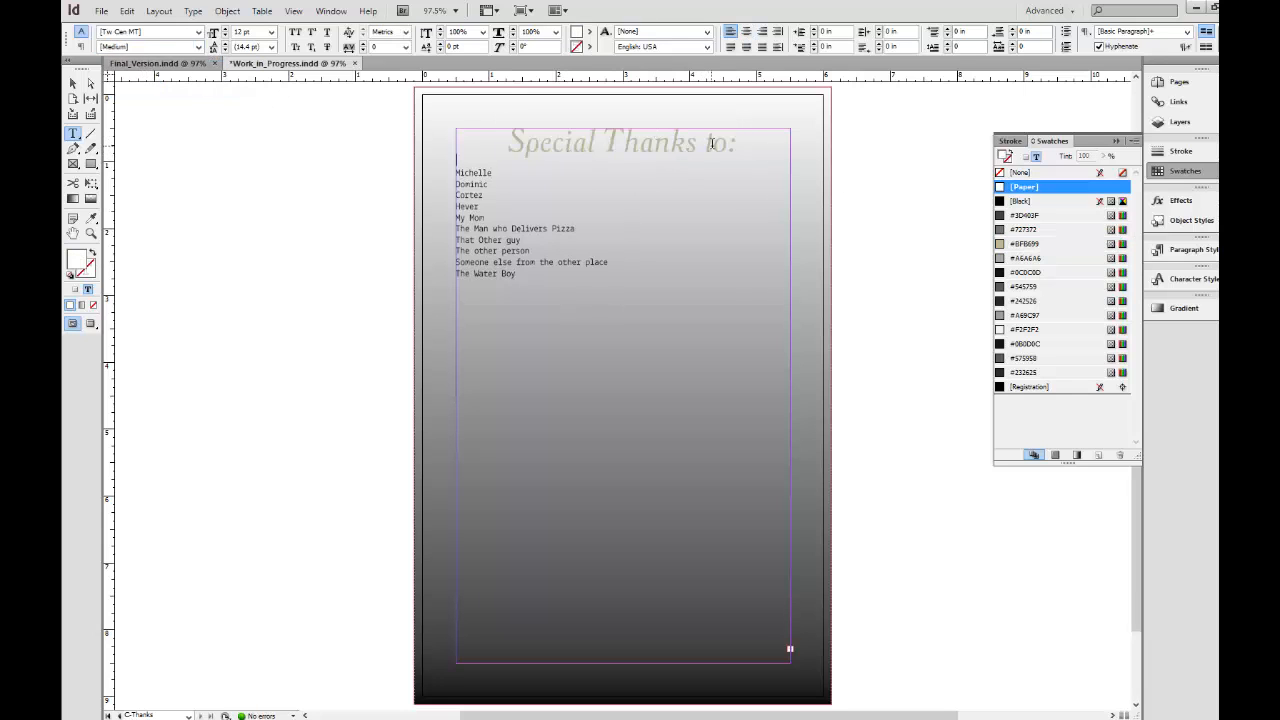
Capitalize the last word of the heading so it reads "Special Thanks To:".
click(712, 143)
key(shift+Left)
text(T)
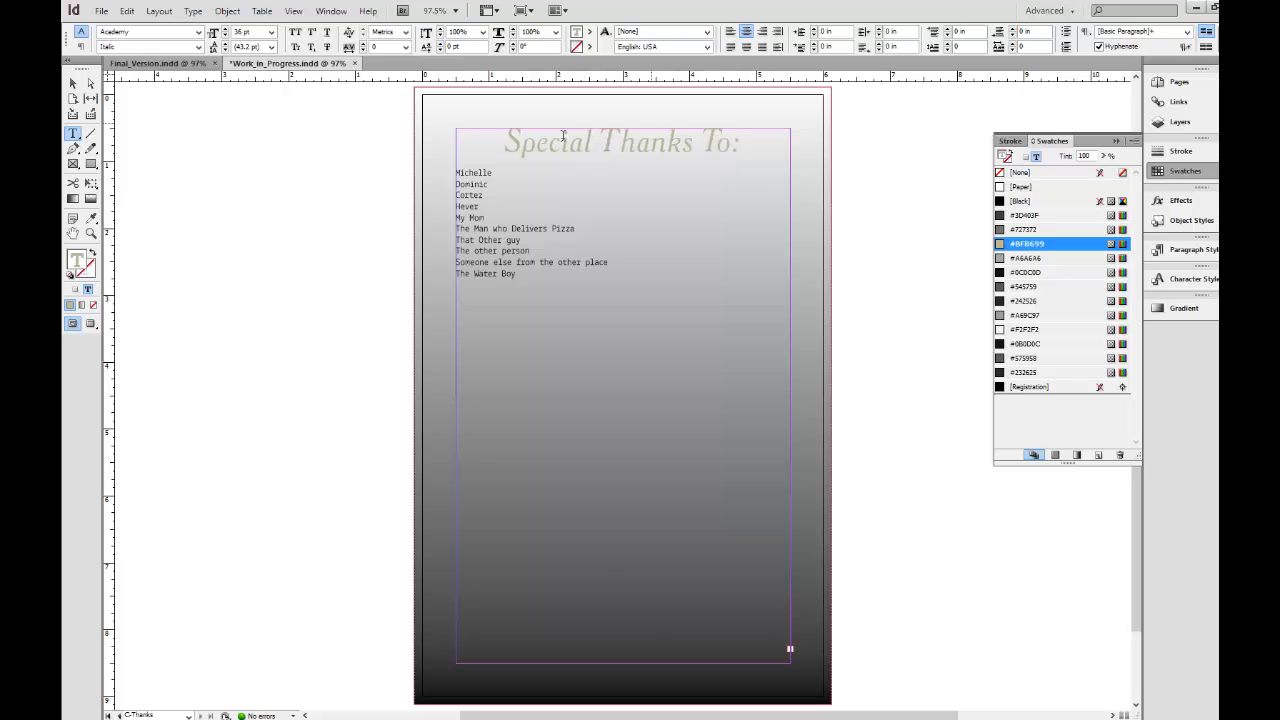
Create a paragraph style named Special Thanks Heading from the heading's formatting and apply it to the heading.
click(1194, 255)
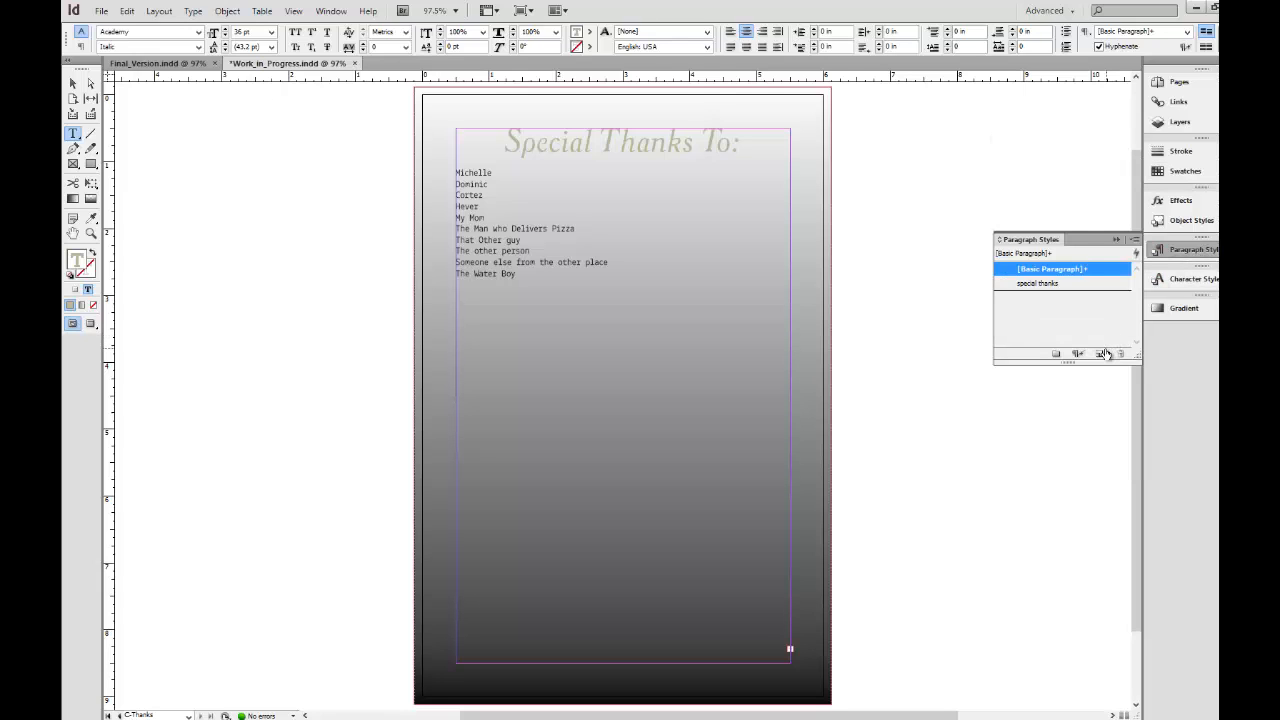
click(1103, 354)
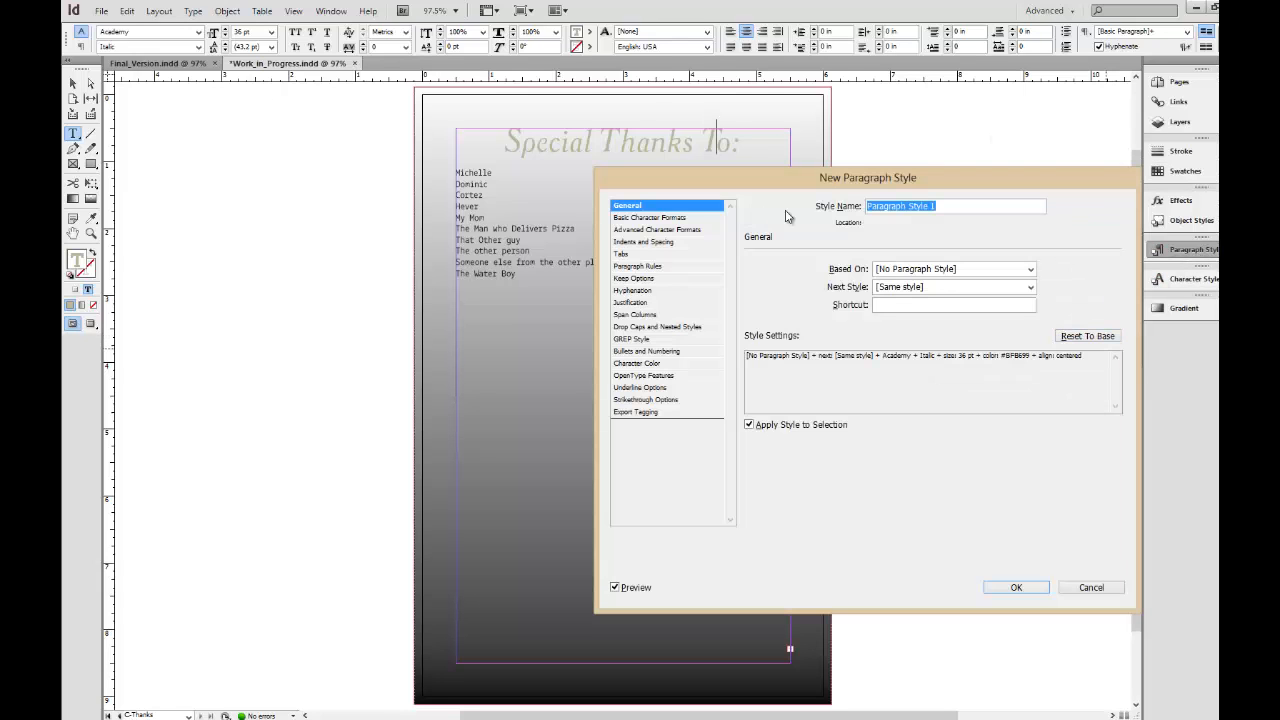
text(special thanks)
click(1013, 590)
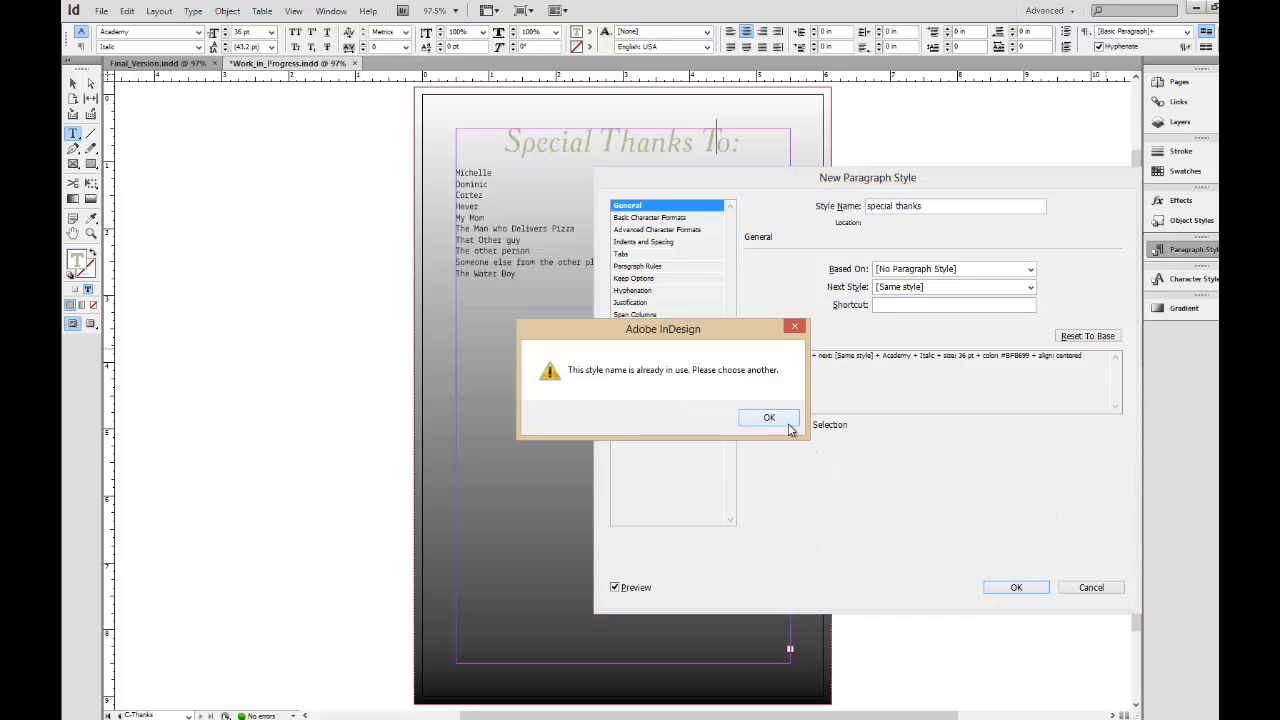
click(789, 424)
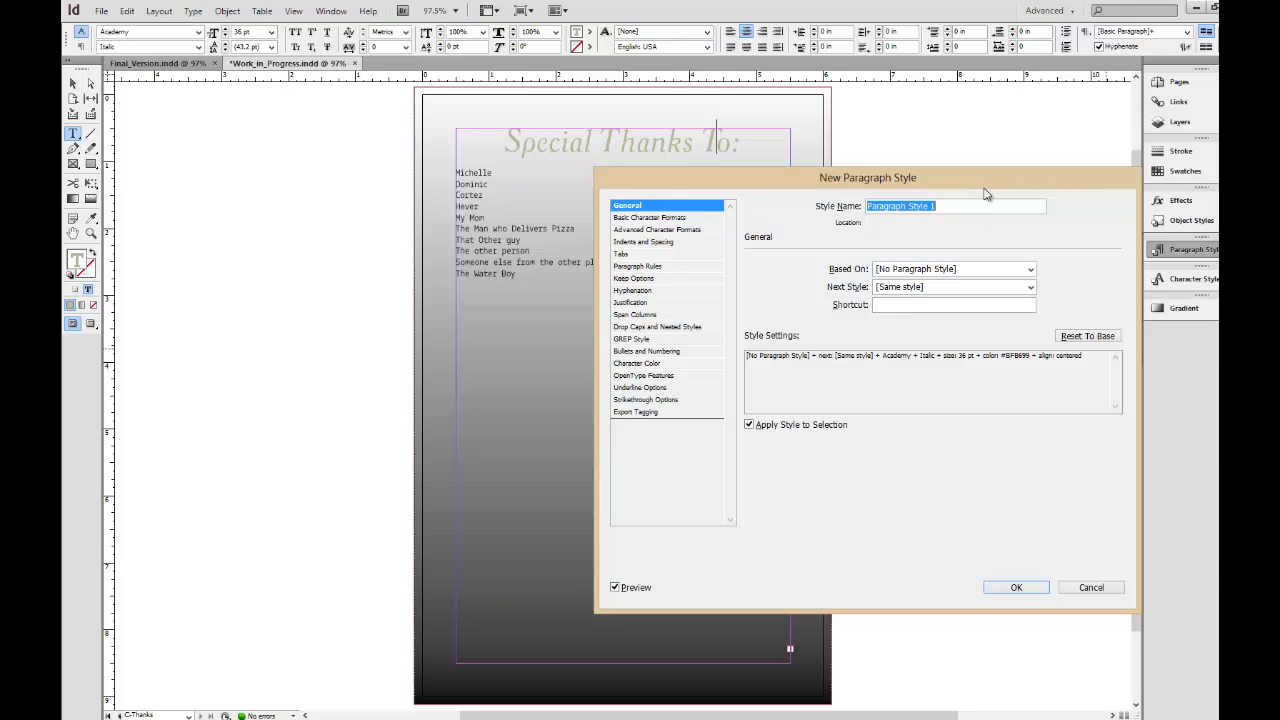
text(special Thanks Heading)
key(Return)
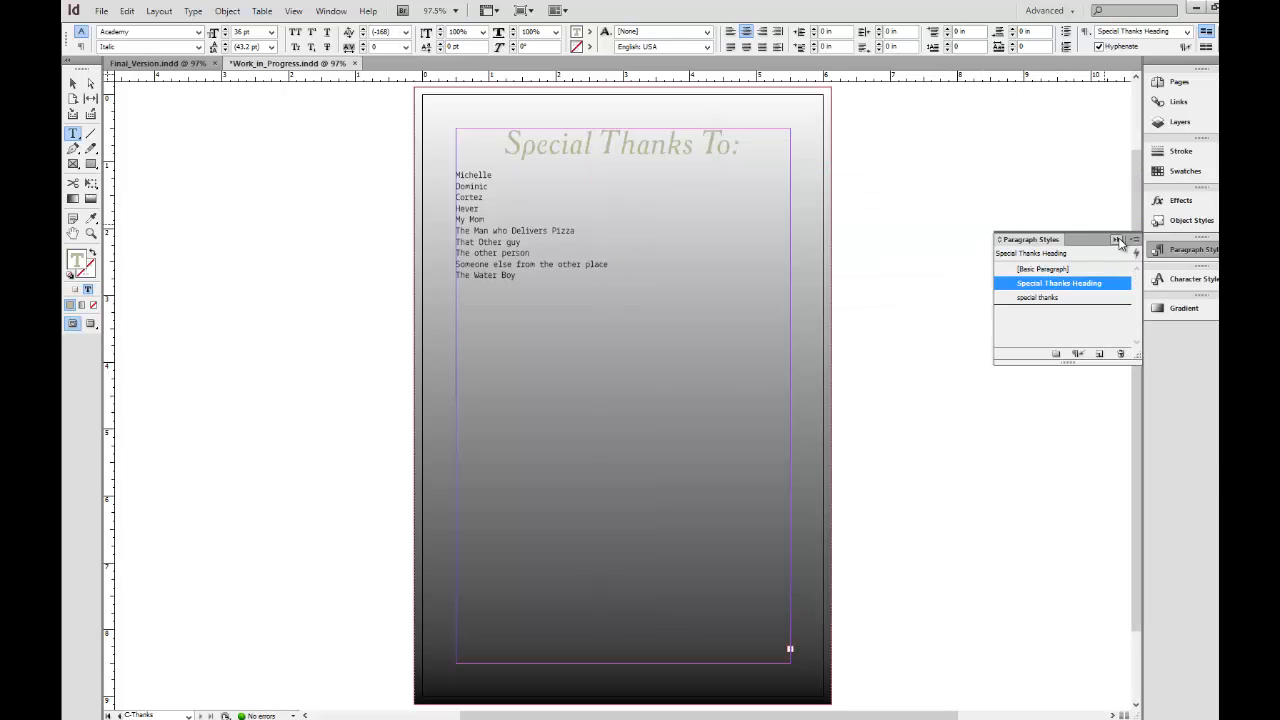
Deselect the text and preview the Thanks master page without guides and frame edges.
click(70, 86)
click(168, 139)
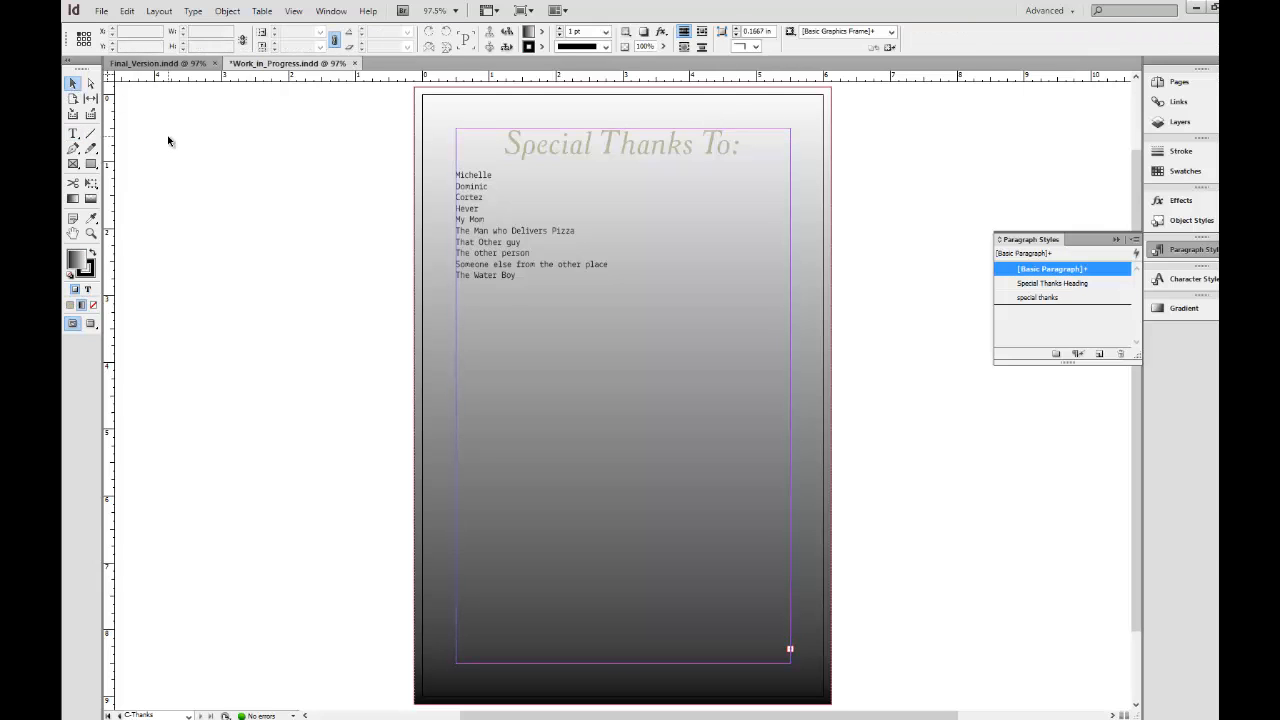
key(w)
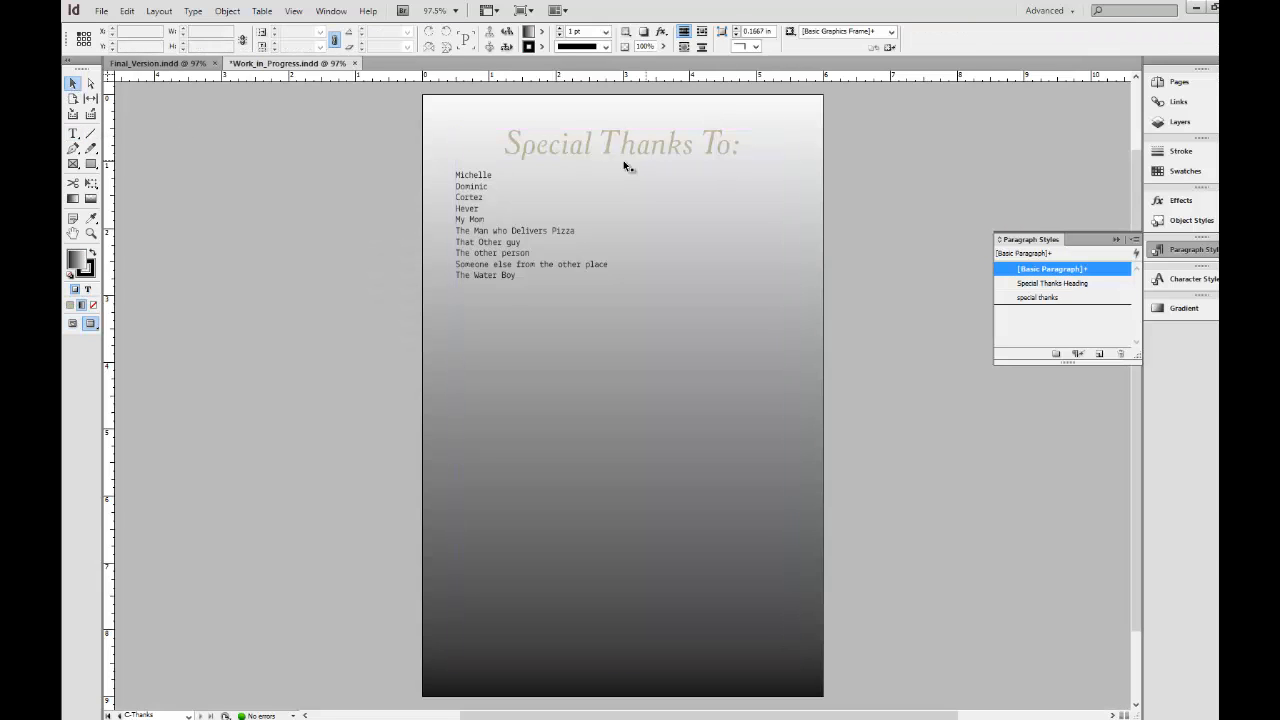
key(w)
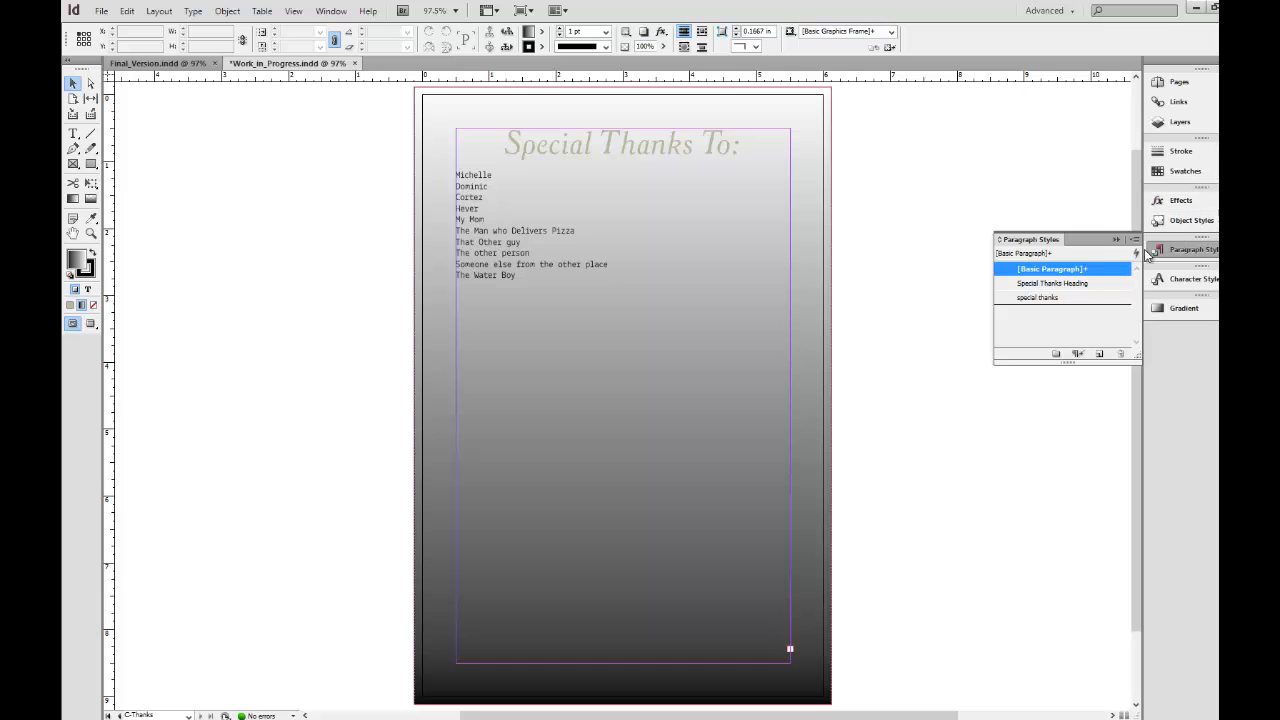
Open the A-Main_Beginning master page for viewing.
click(1178, 82)
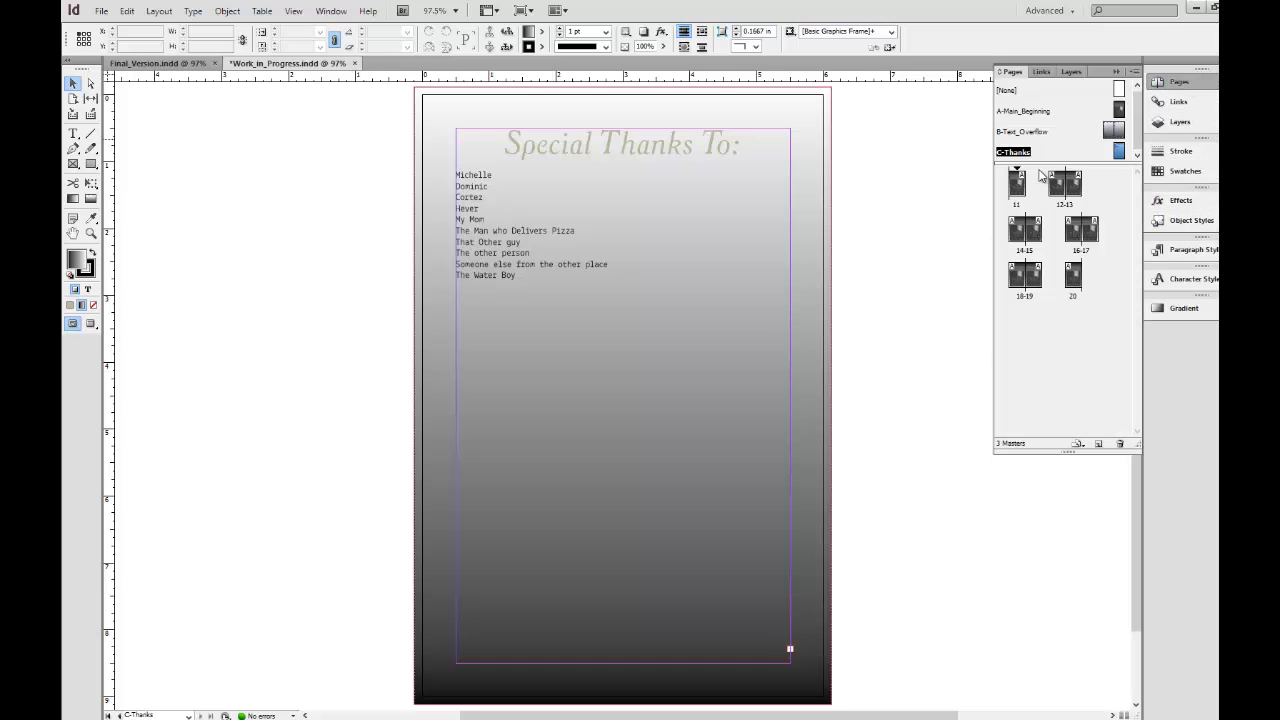
click(1120, 110)
double_click(1120, 110)
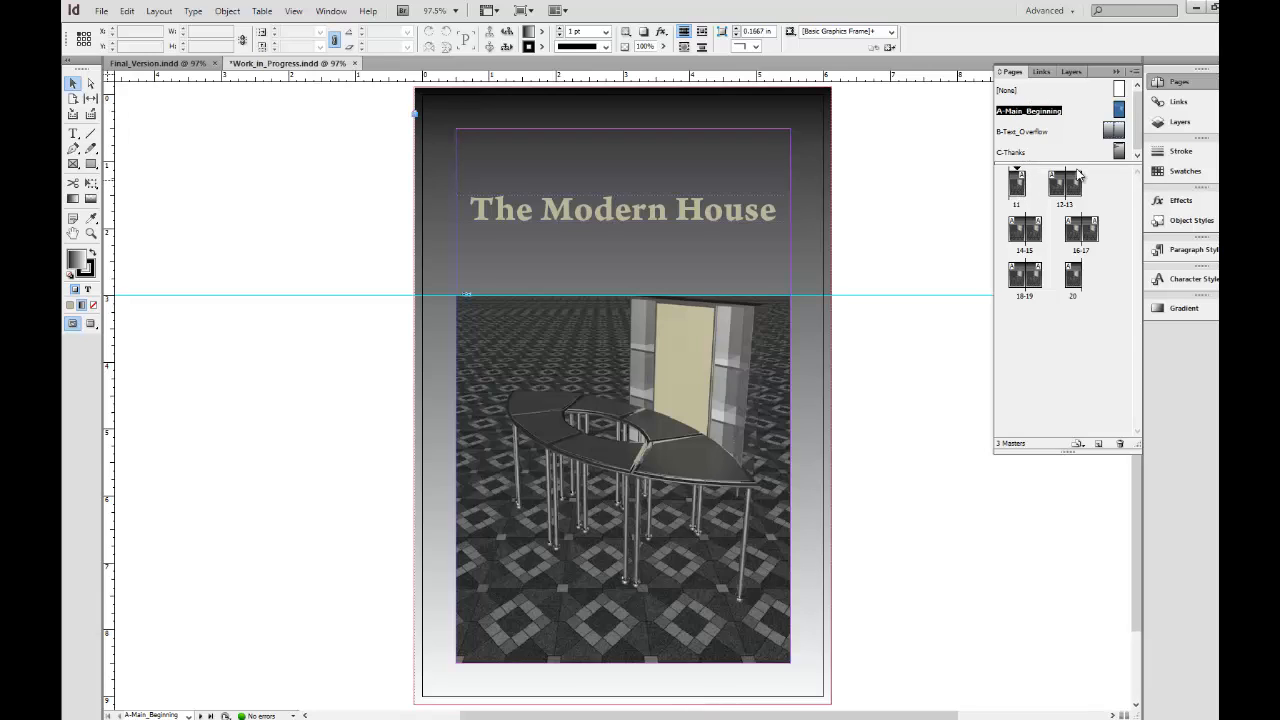
Apply the B-Text_Overflow master to document pages 12 through 19 and display that master spread.
drag(1116, 135, 1064, 193)
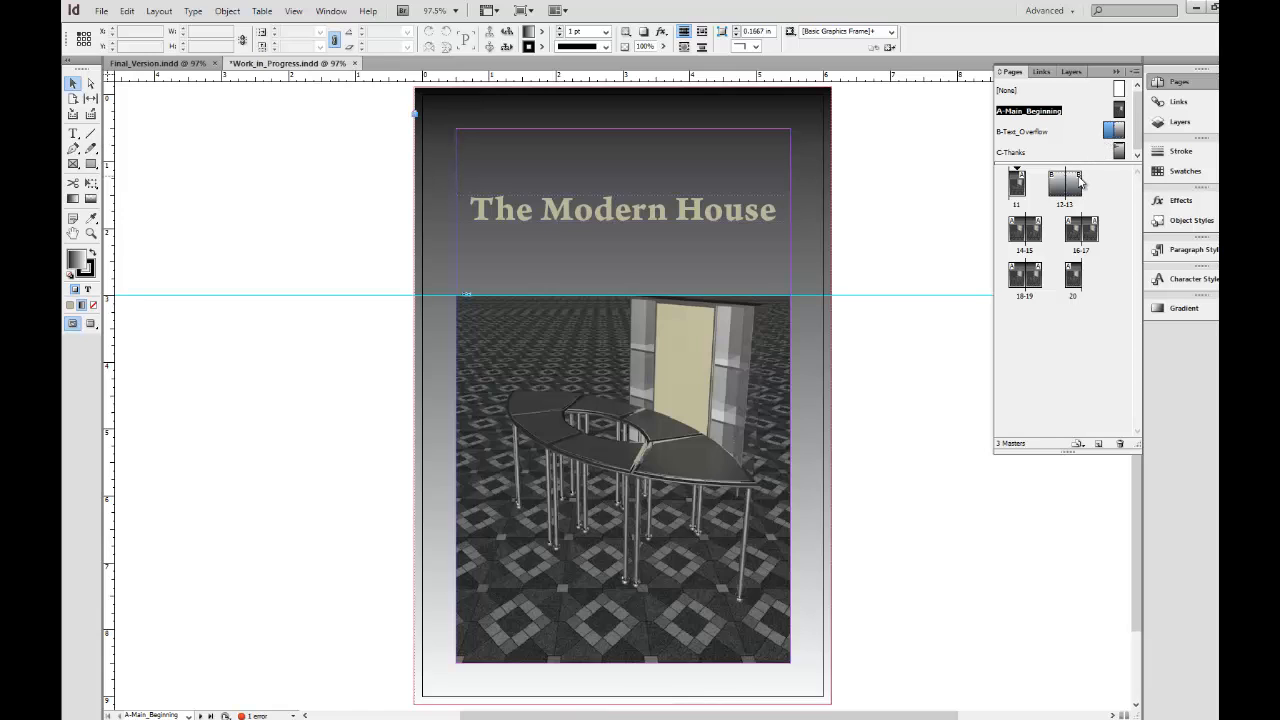
double_click(1126, 136)
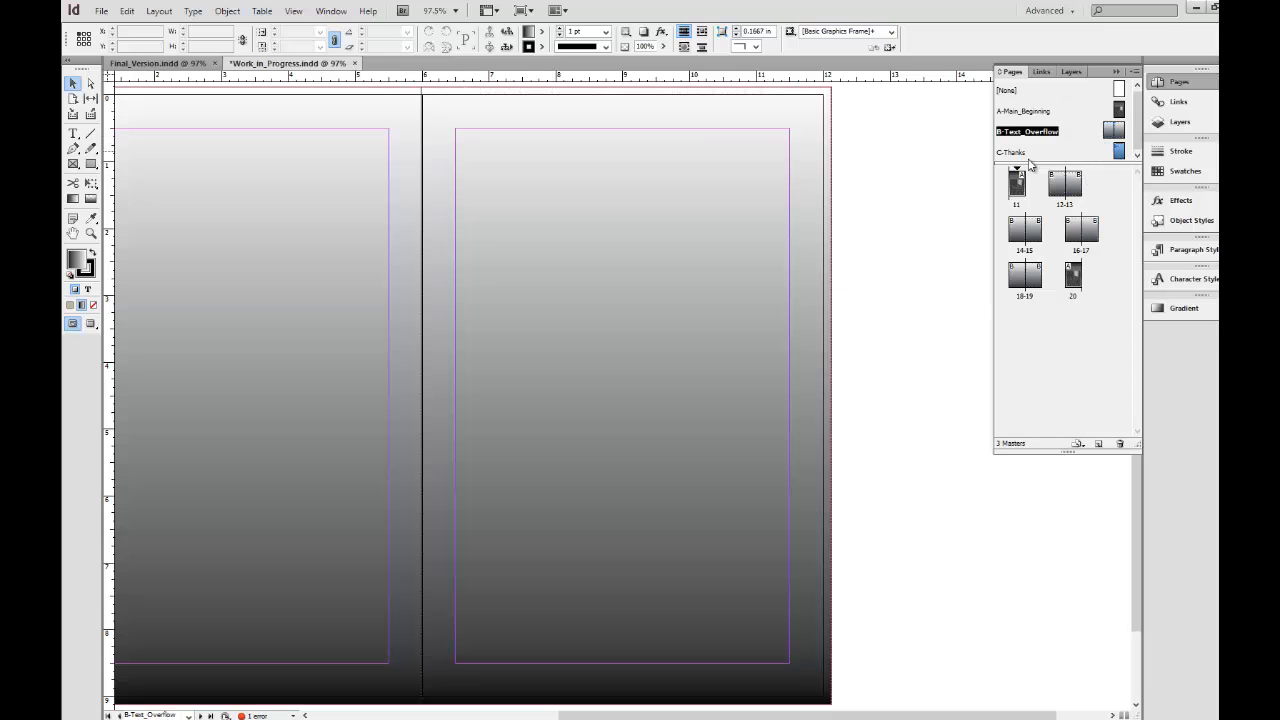
drag(1076, 281, 1075, 279)
click(1064, 194)
Start the page numbering at 1 from document page 11 and set the section prefix to Main.
right_click(1012, 204)
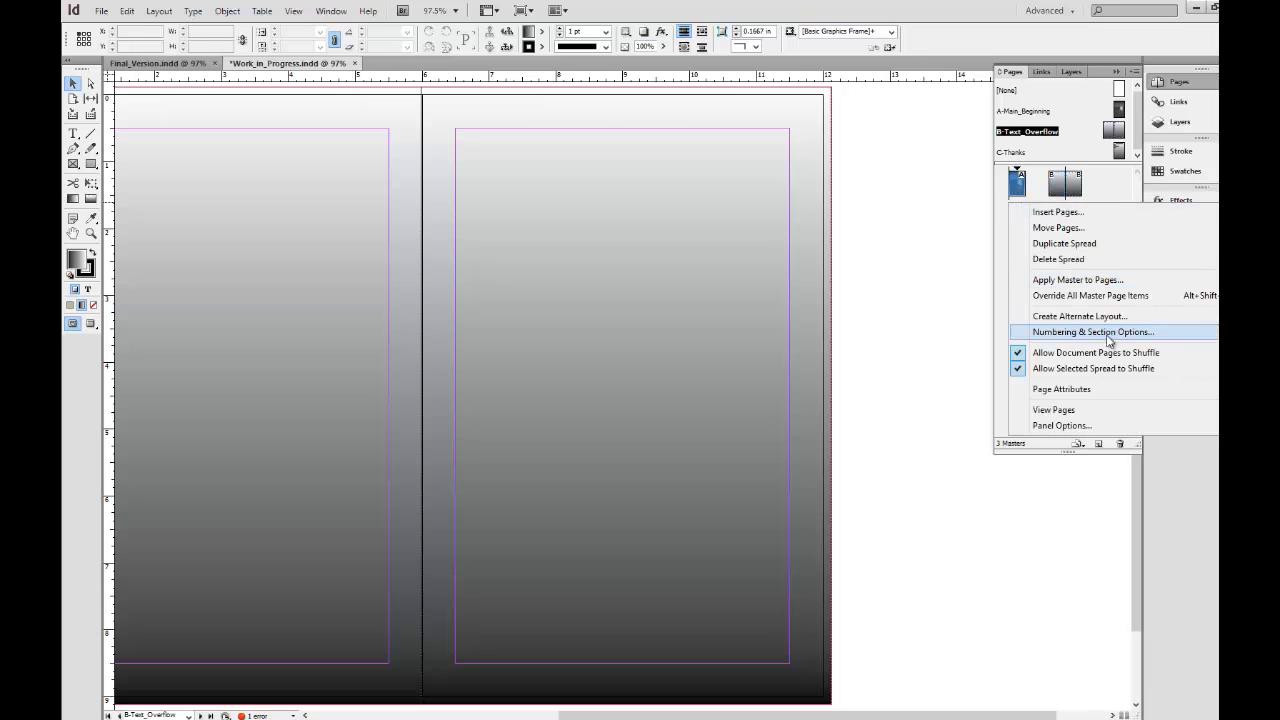
click(1093, 332)
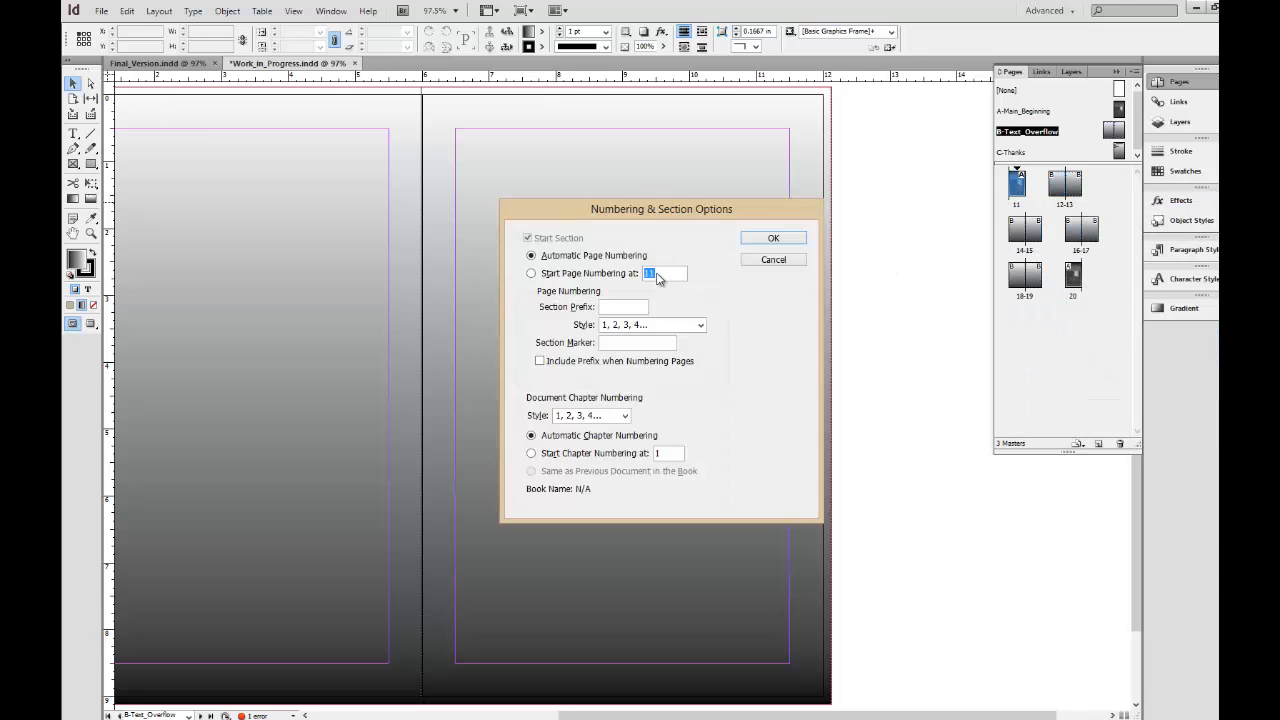
text(1)
click(688, 328)
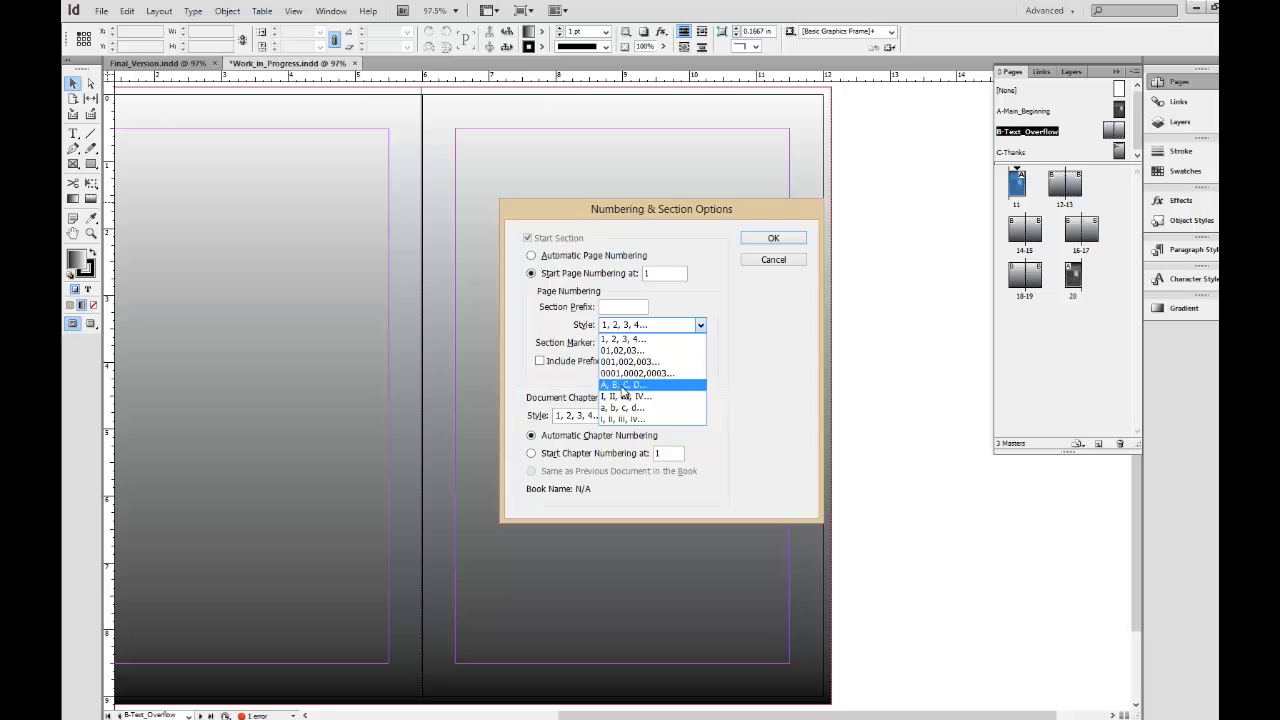
click(768, 297)
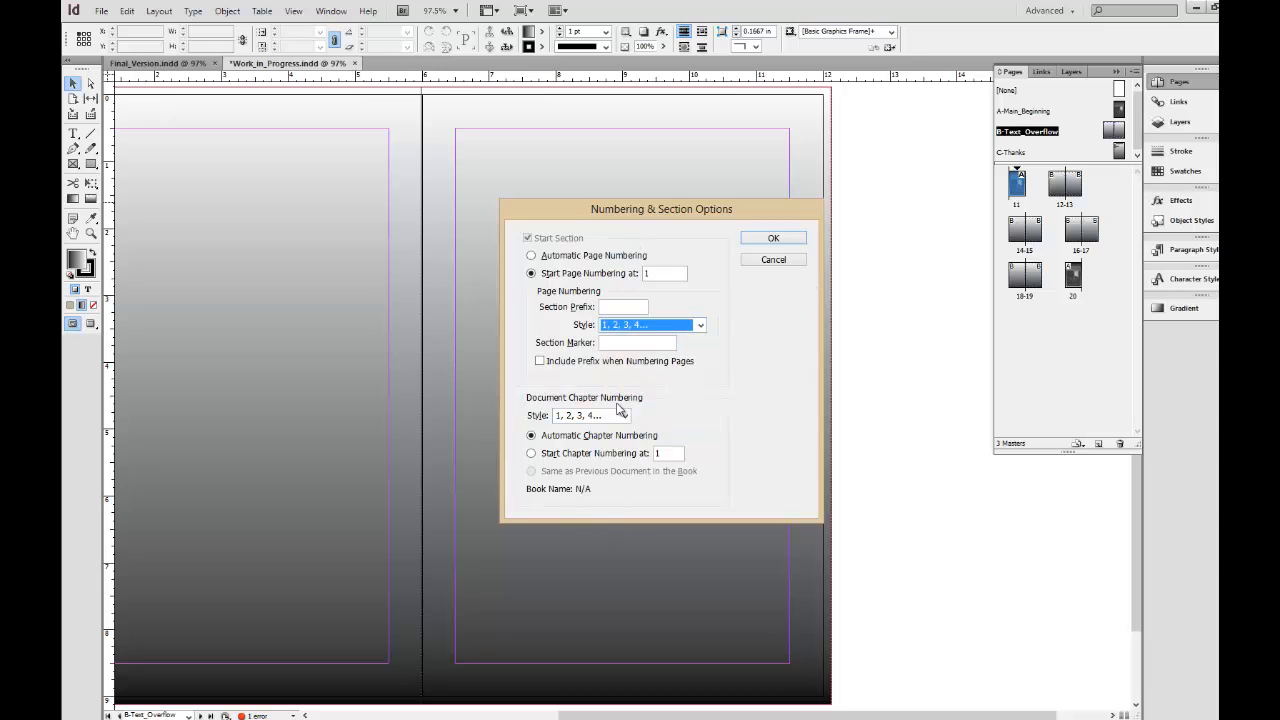
click(616, 312)
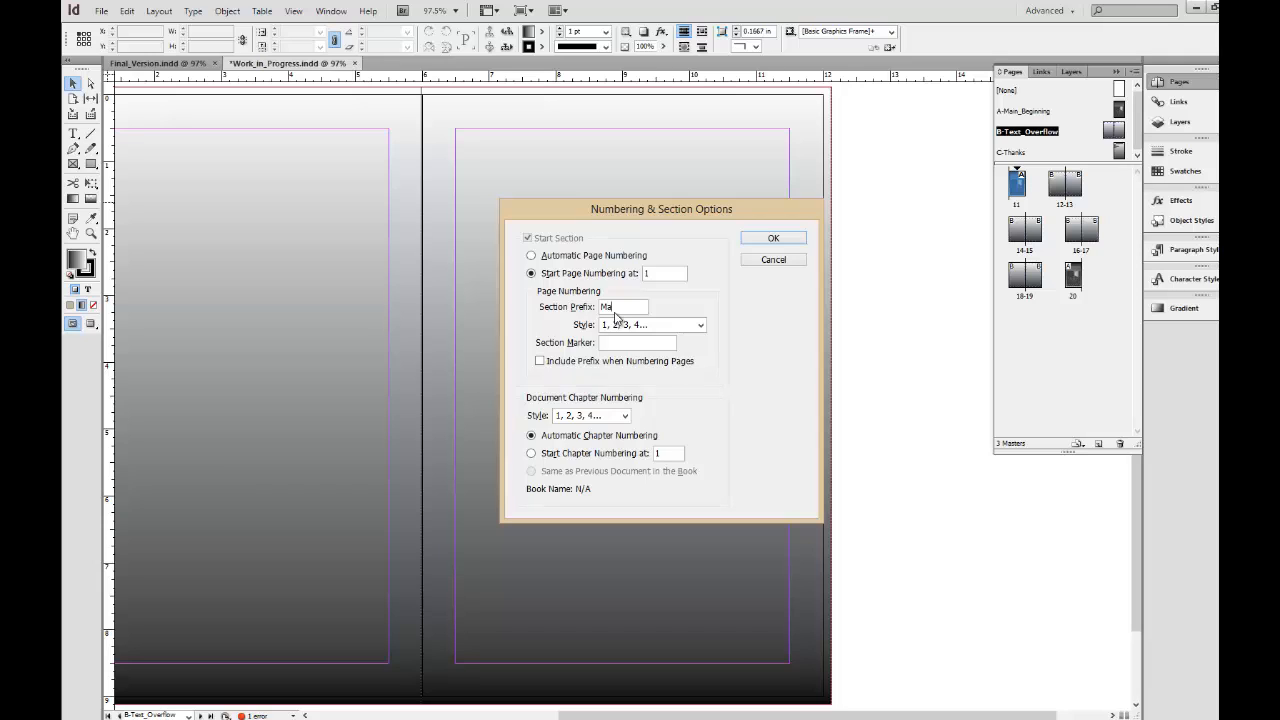
click(646, 363)
click(766, 237)
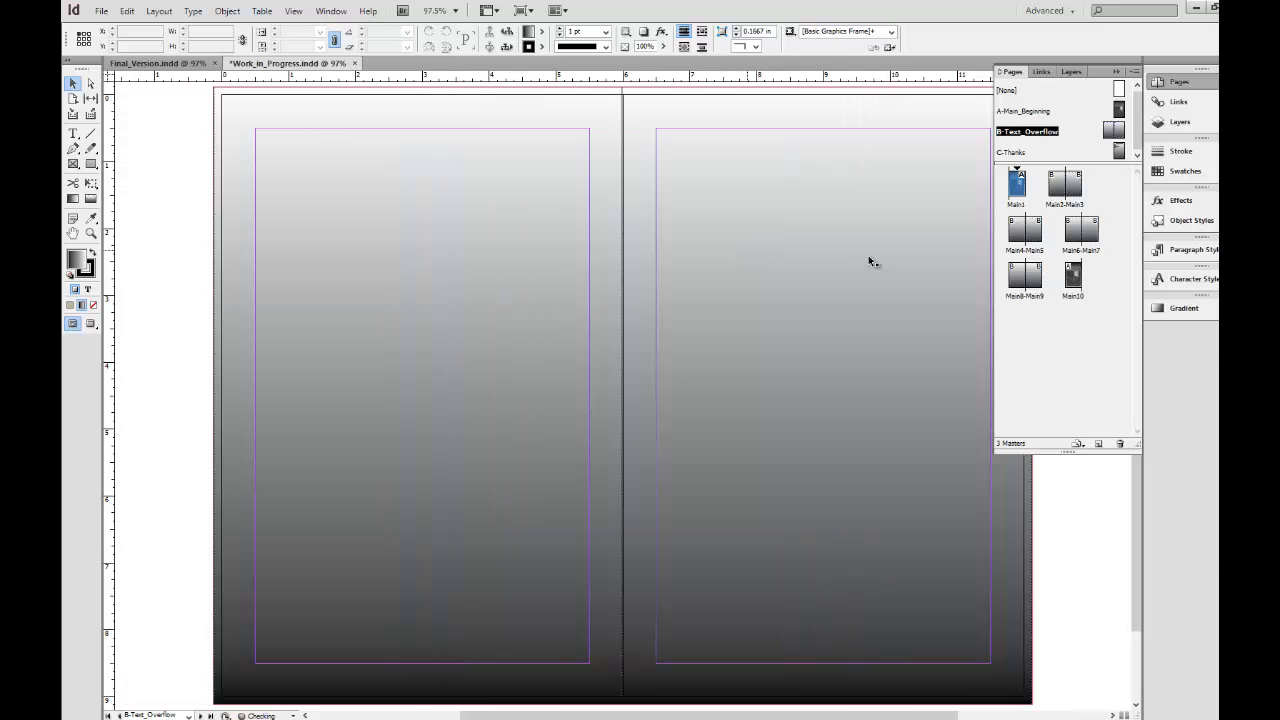
Clear the section prefix in the first document page's numbering and section options.
right_click(1028, 206)
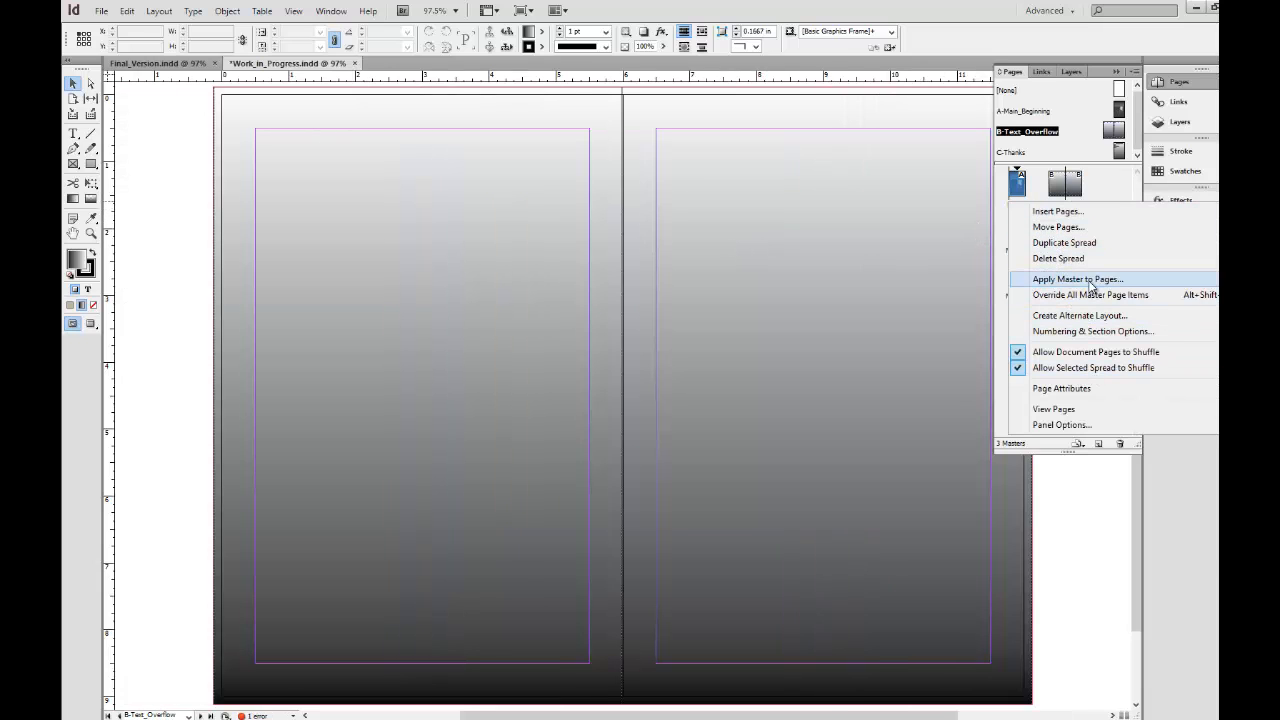
click(1093, 331)
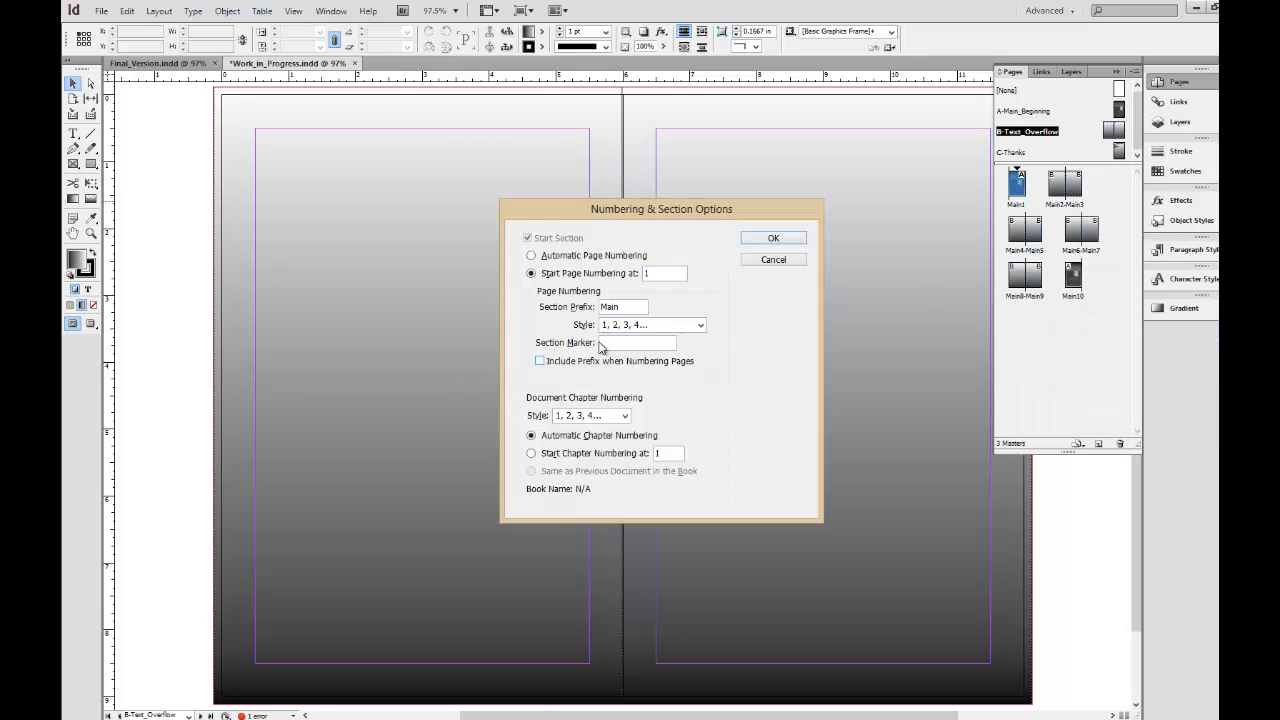
double_click(608, 307)
key(BackSpace)
click(623, 257)
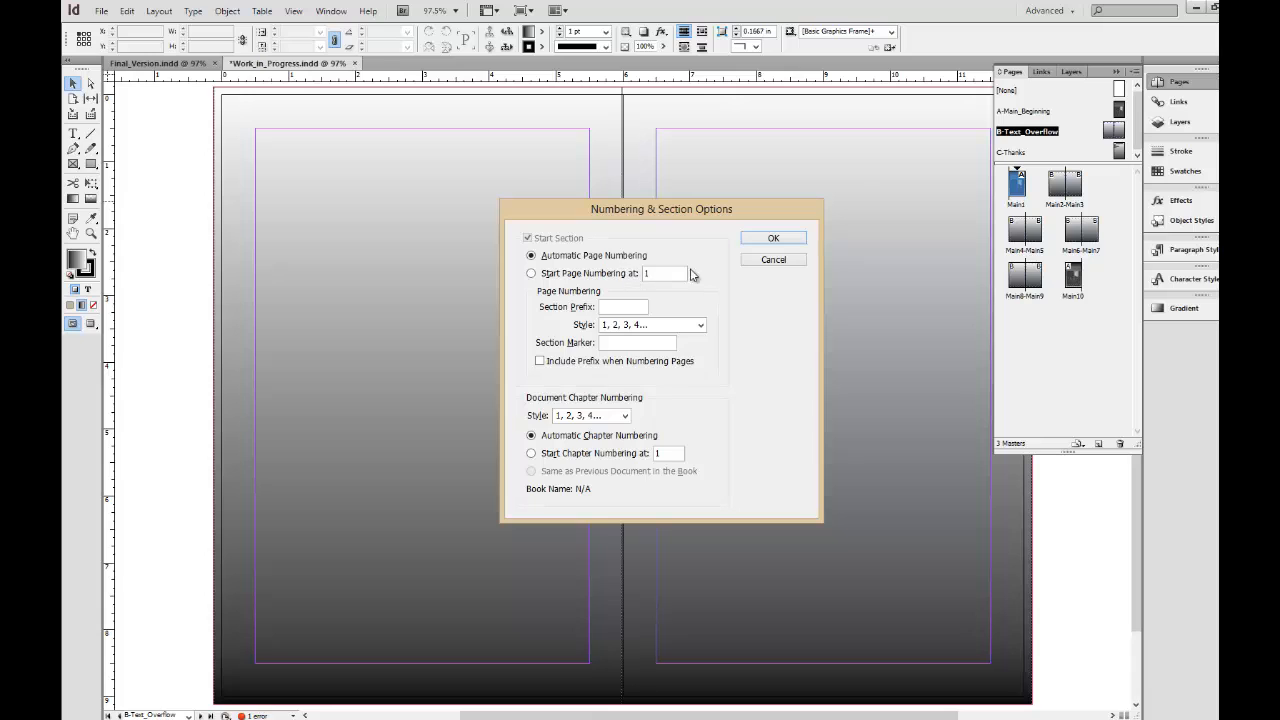
click(766, 242)
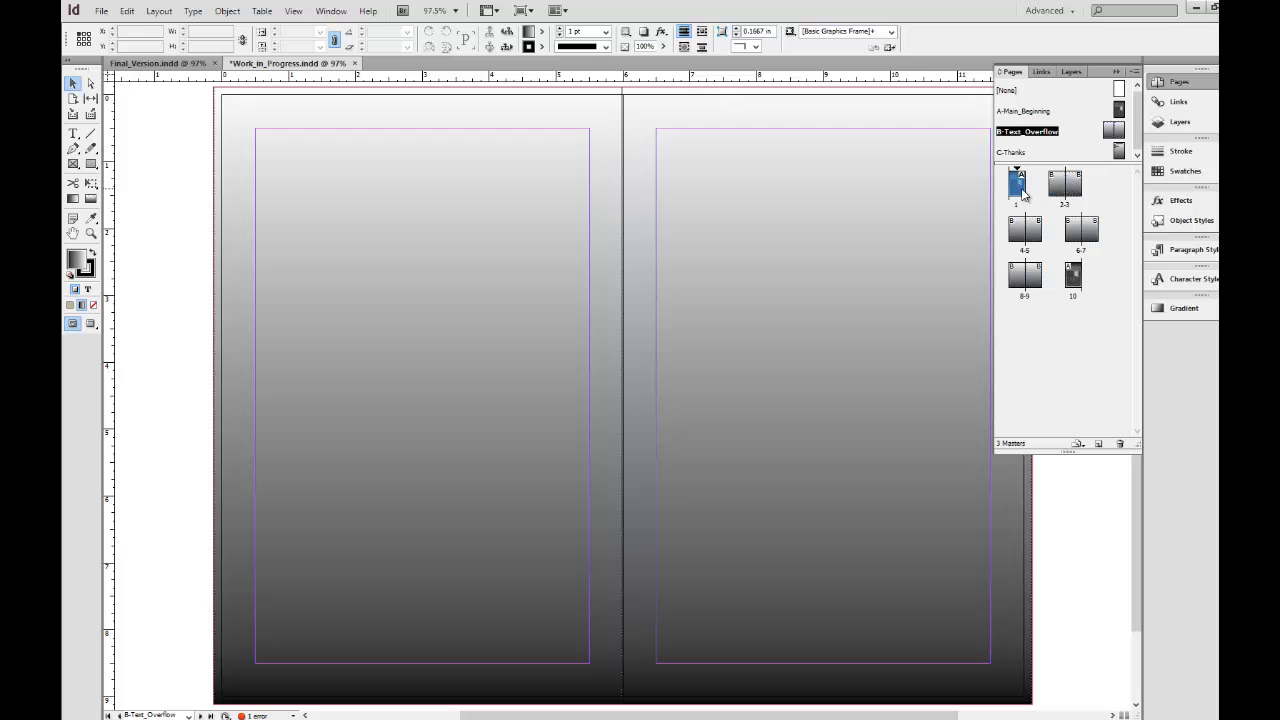
Examine page 1, the 2-3 spread and its layers, and the threaded text frames on the B-Text_Overflow master.
double_click(1022, 195)
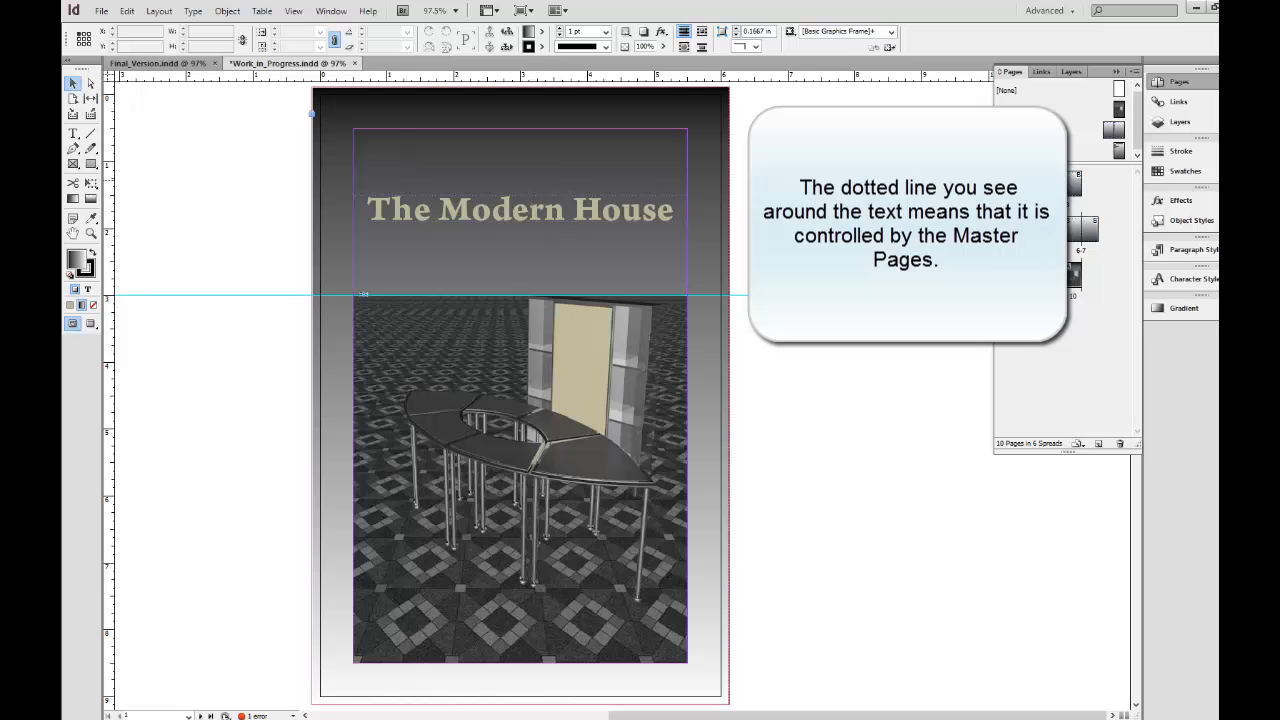
double_click(1056, 185)
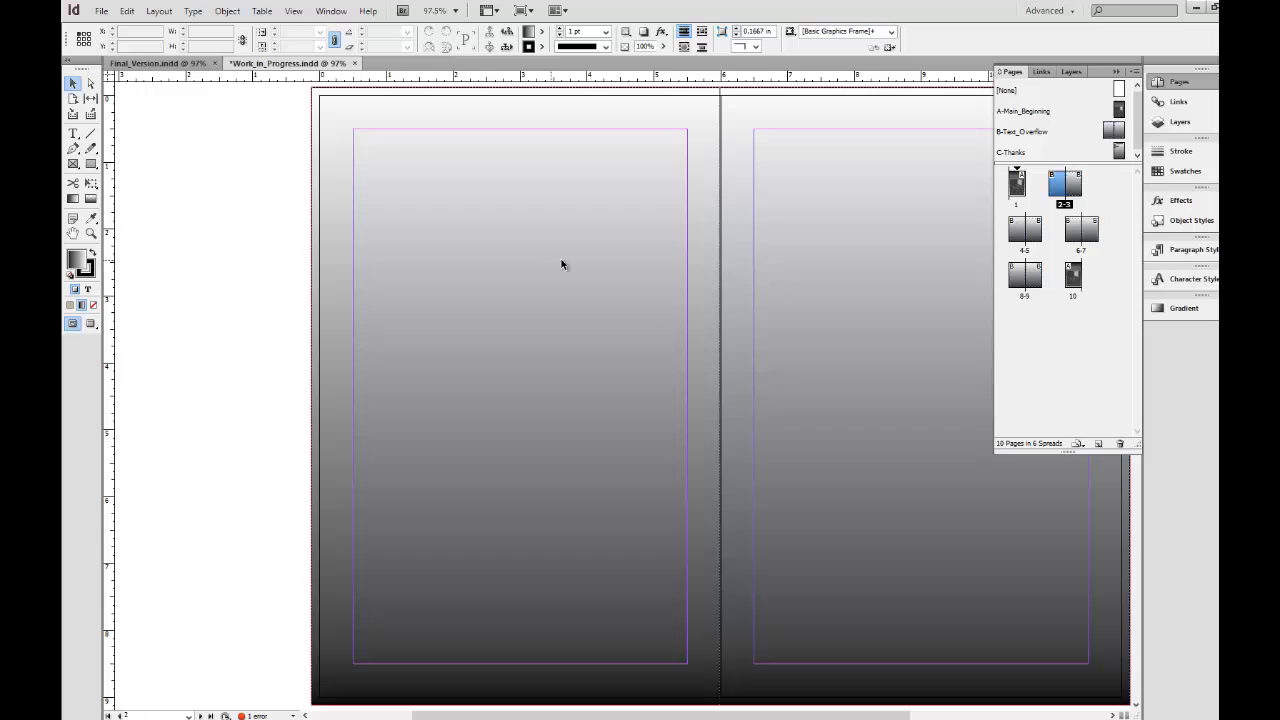
click(1180, 121)
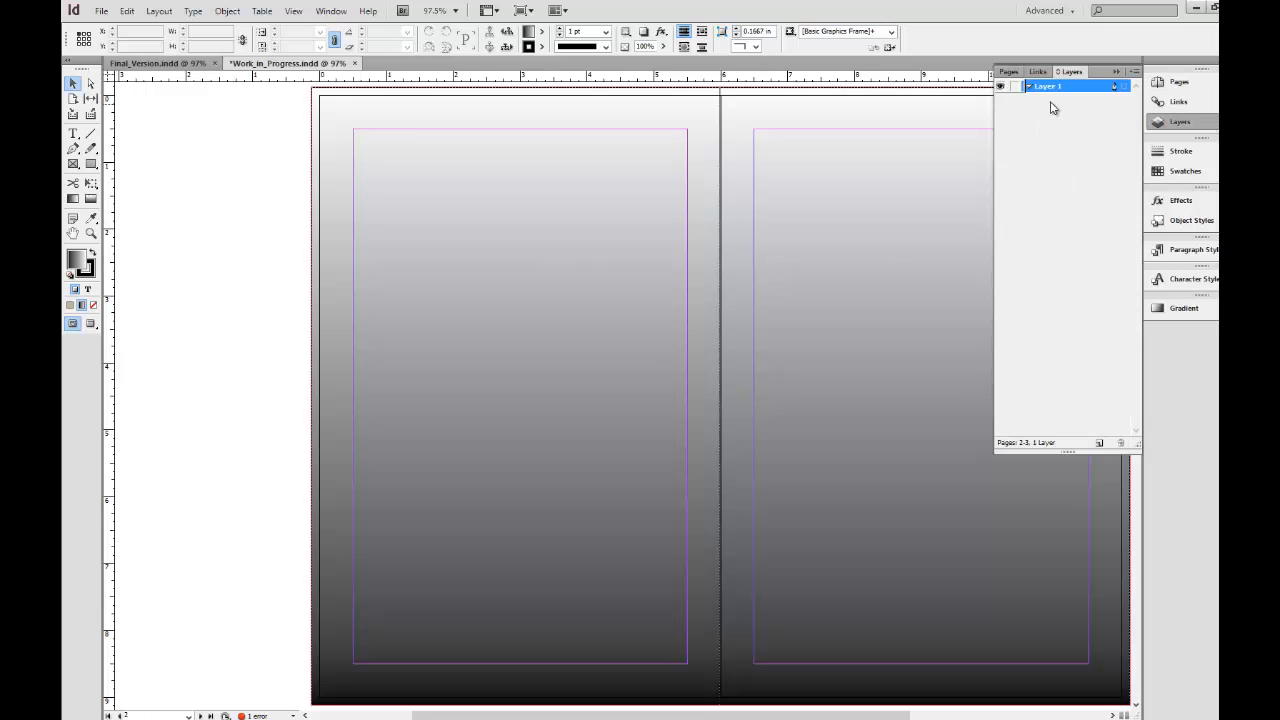
click(1178, 82)
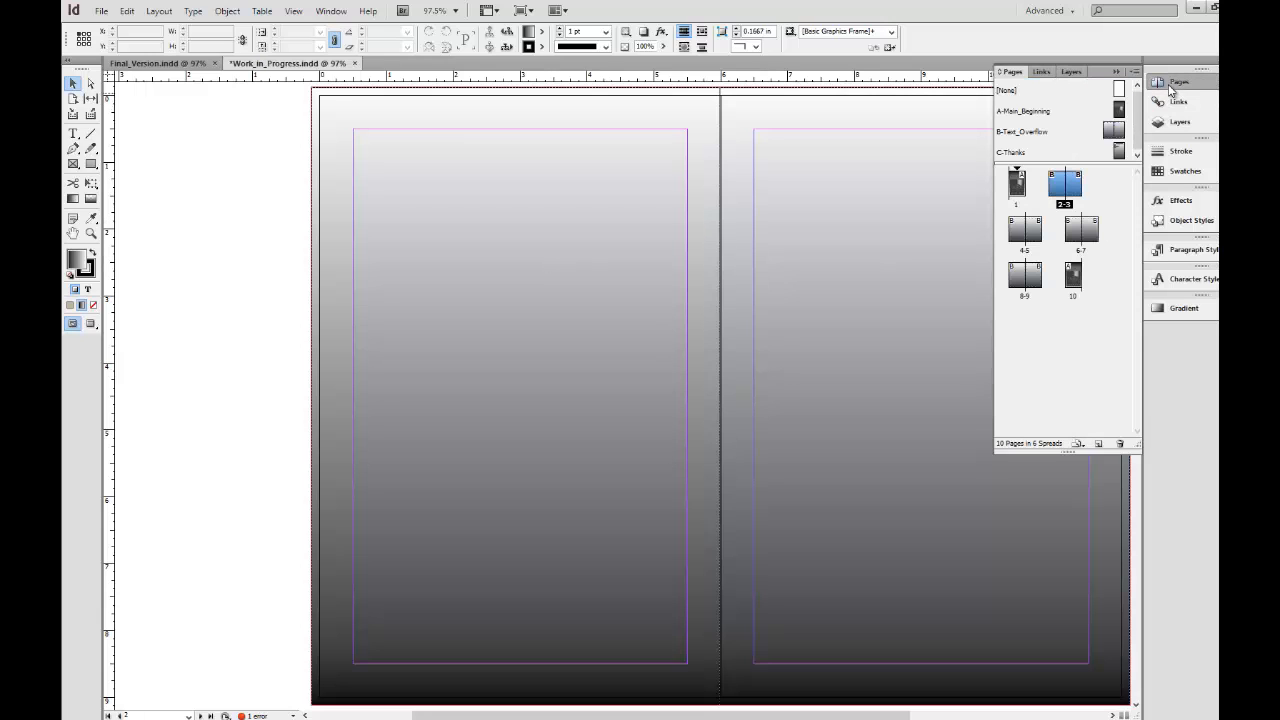
double_click(1110, 131)
click(596, 290)
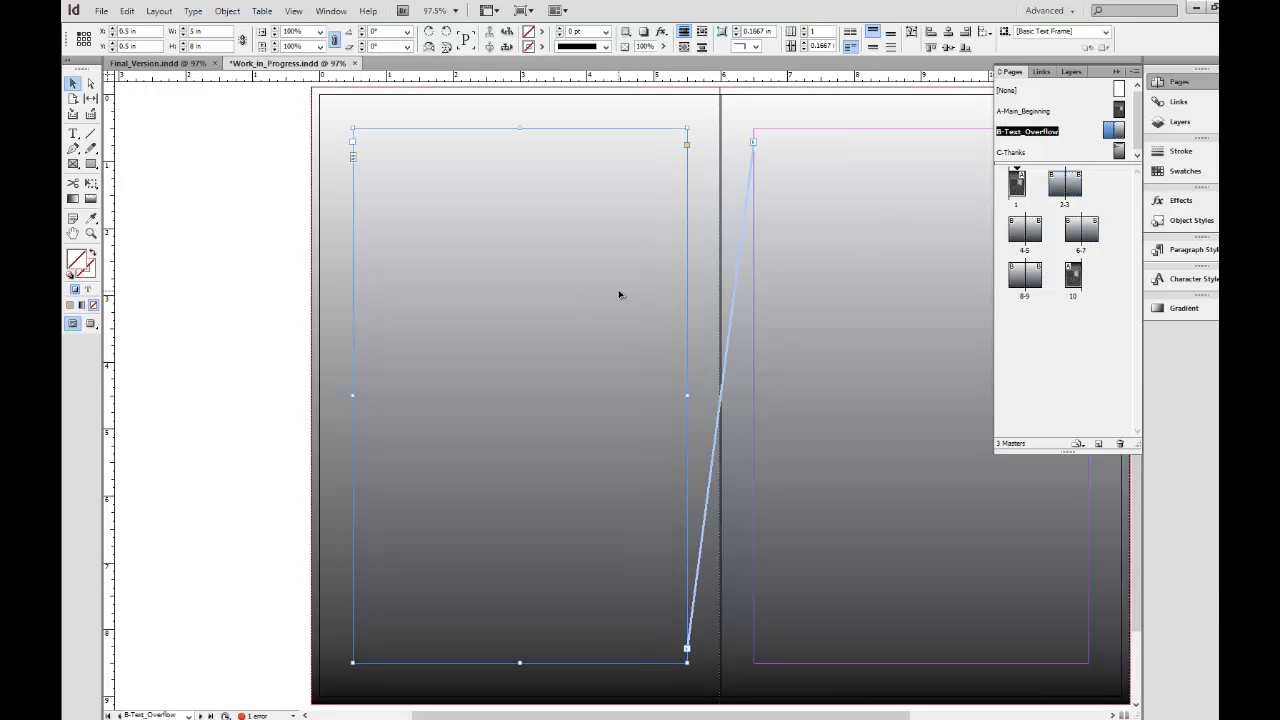
click(842, 304)
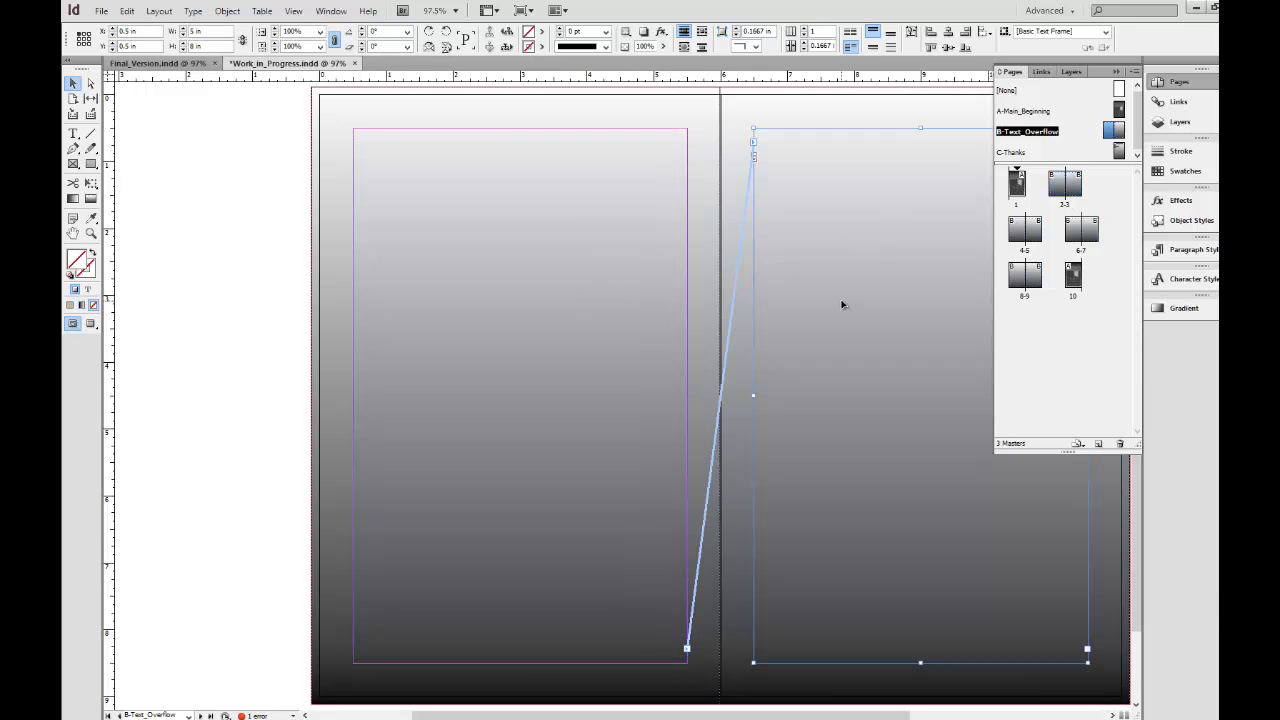
click(578, 286)
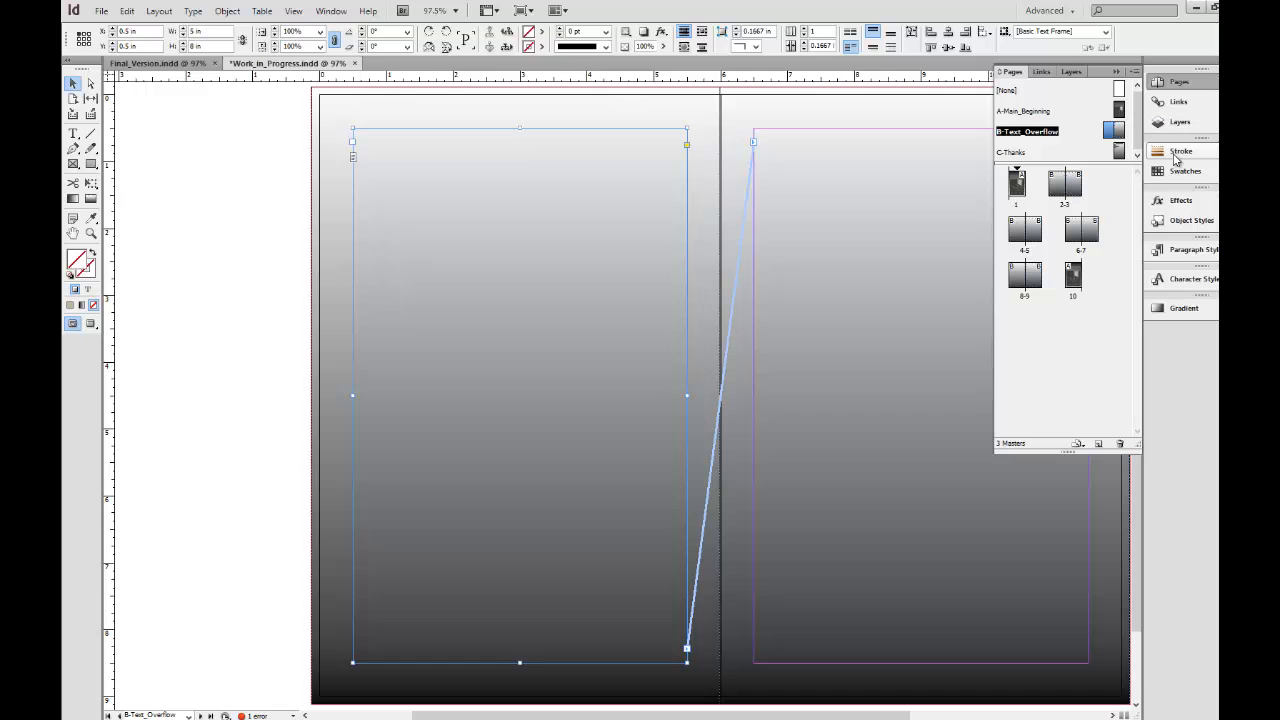
Override the master text frame on page 2, enter the test text "Are able to edit", and delete that text.
double_click(1060, 190)
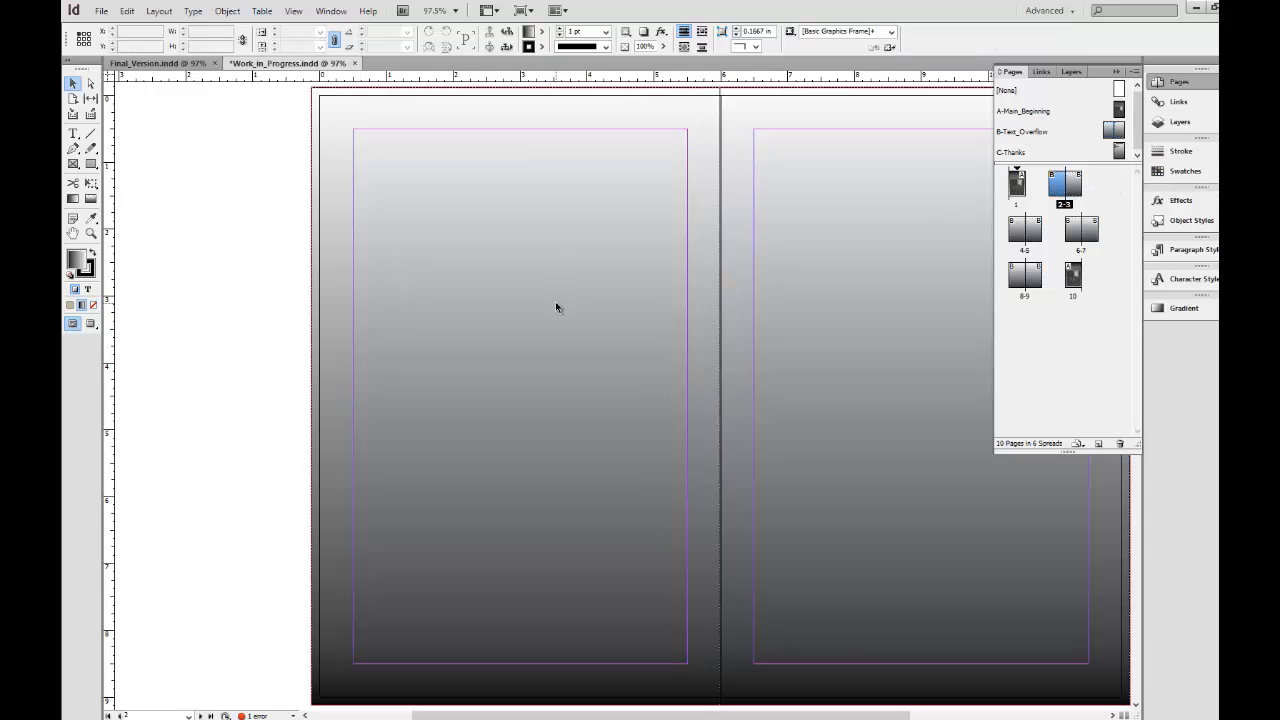
click(561, 395)
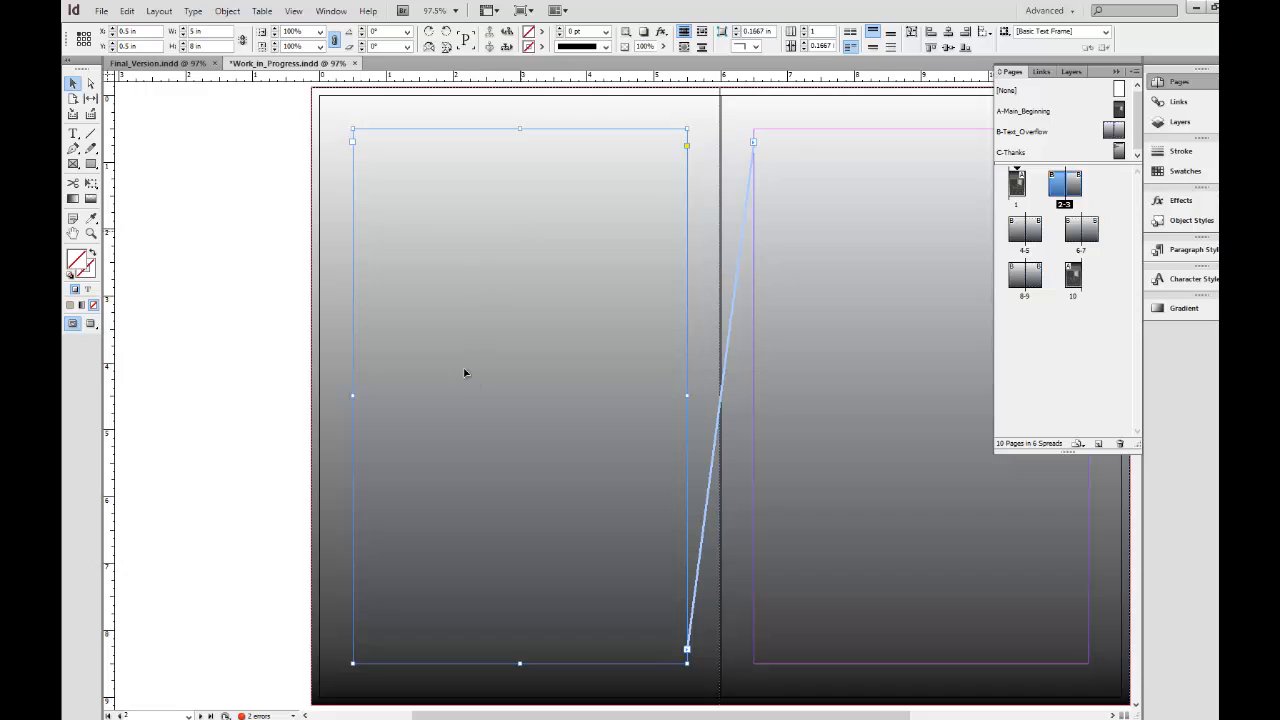
double_click(472, 309)
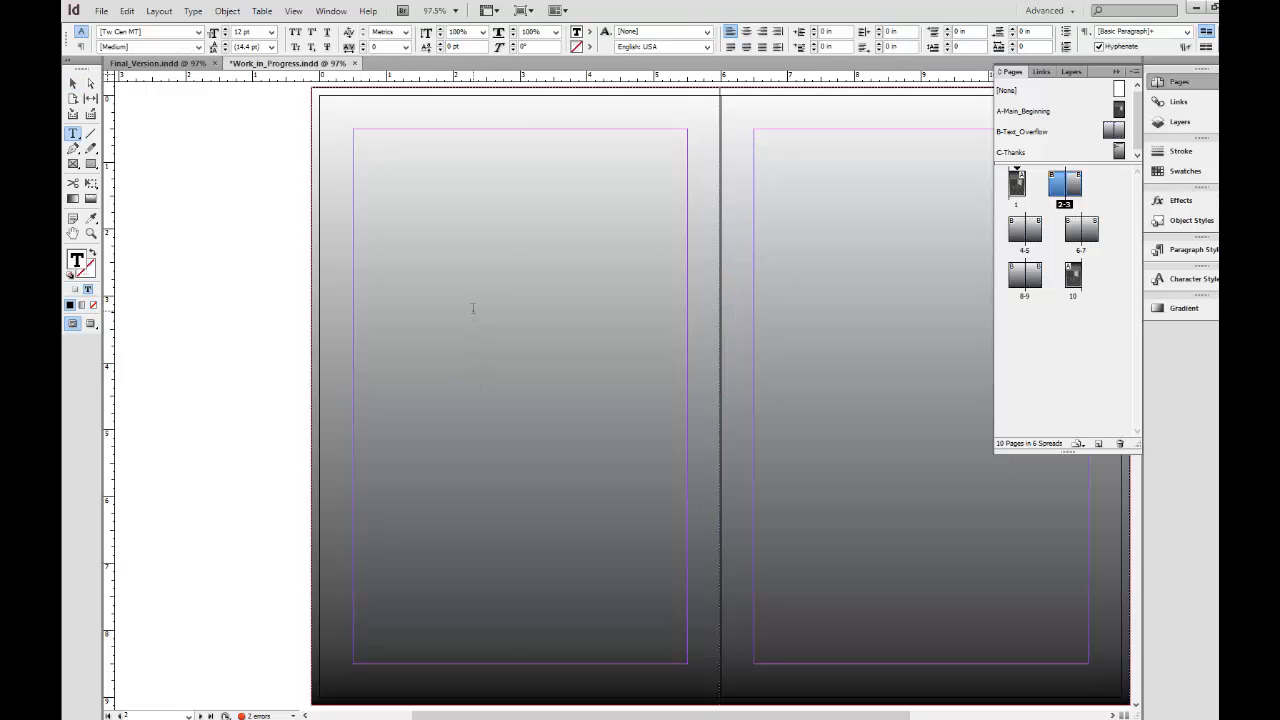
text(Are able to edit)
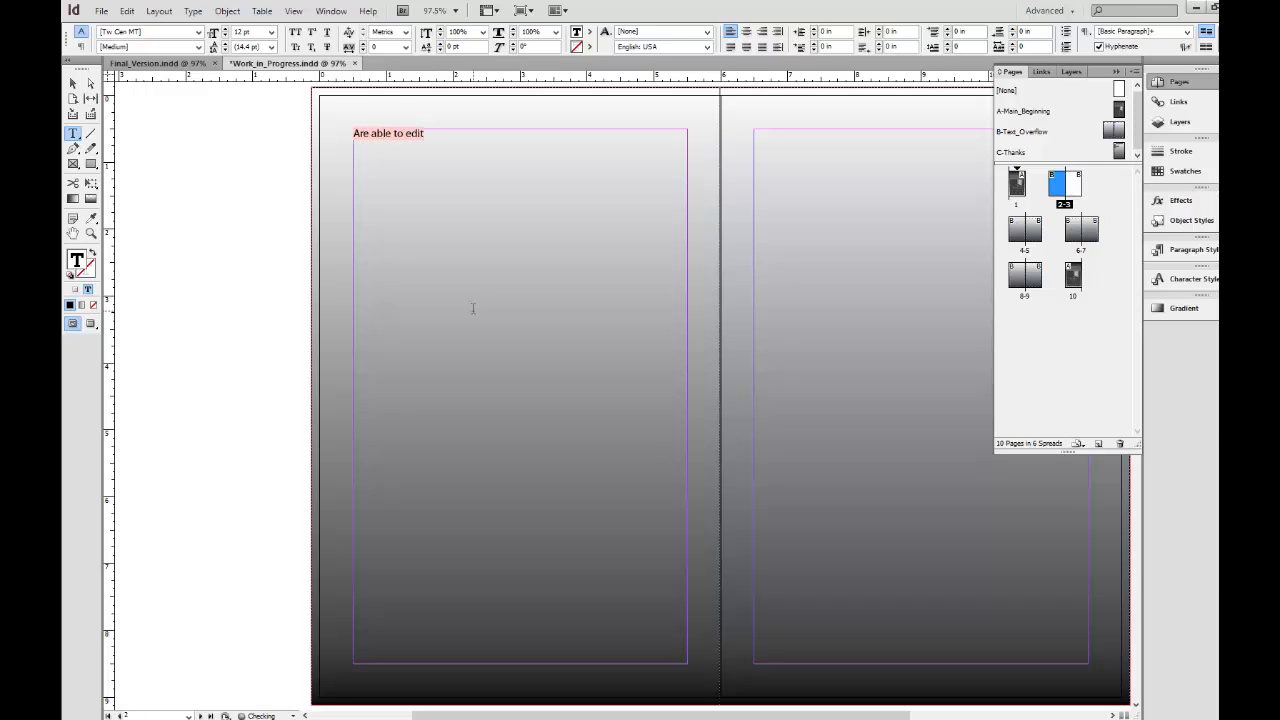
key(ctrl+a)
key(BackSpace)
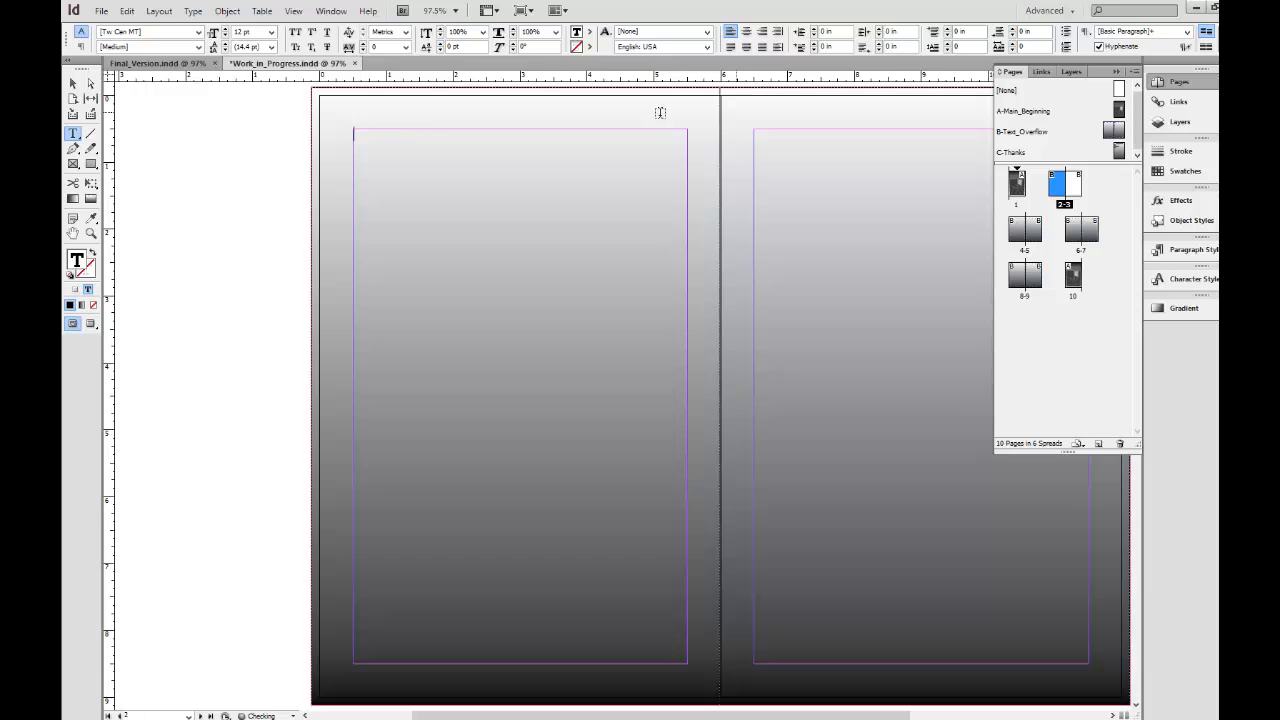
Select the text frame on page 3 and undo the recent edits back to before the section prefix was cleared.
click(72, 84)
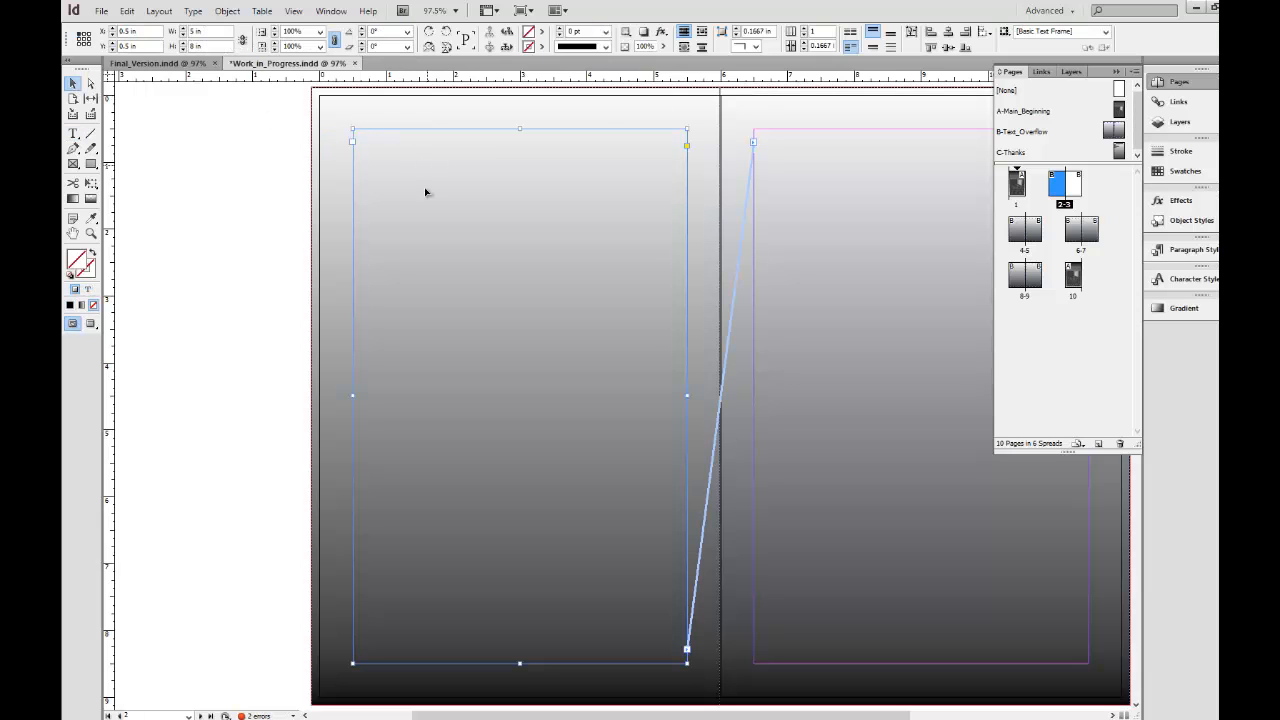
click(798, 250)
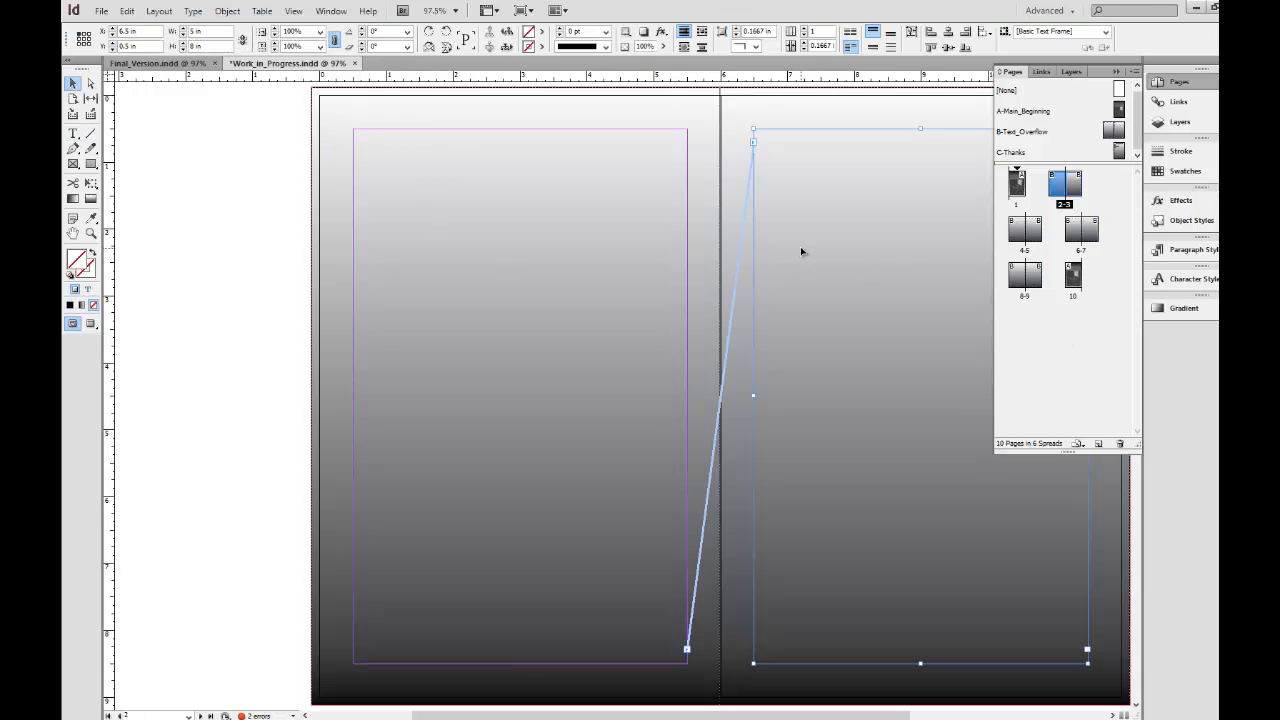
key(Delete)
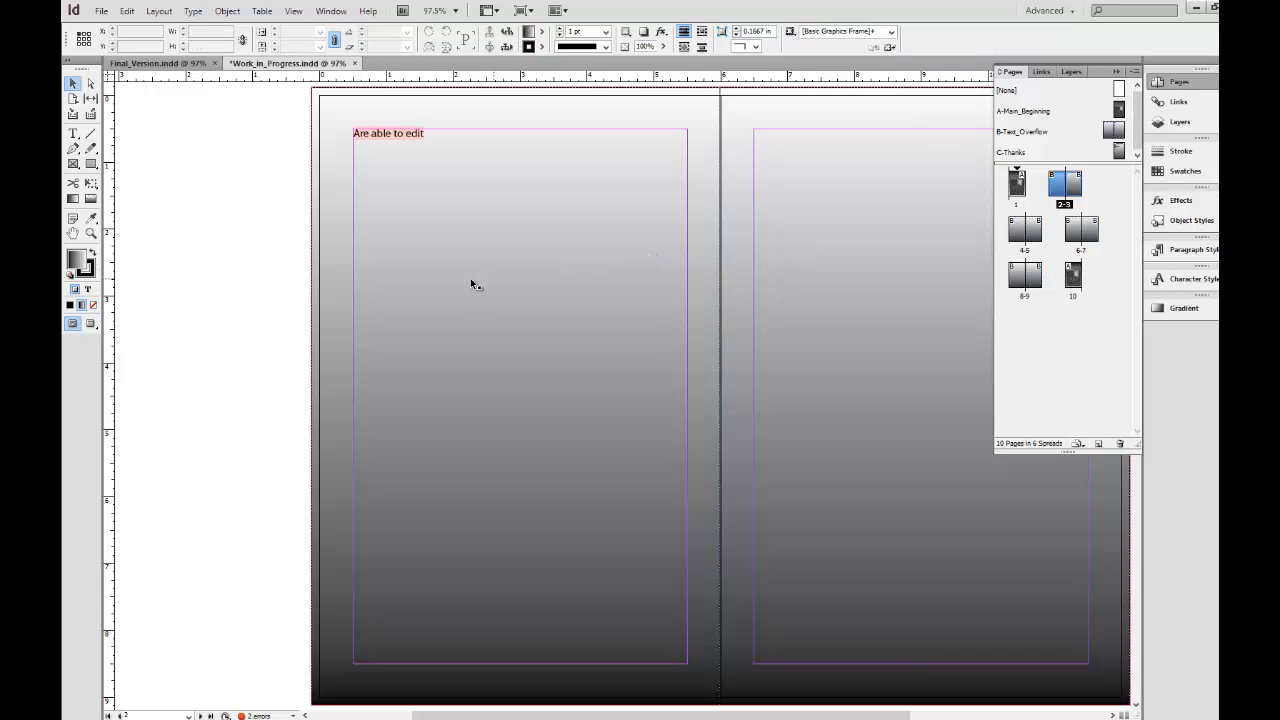
key(ctrl+z)
key(ctrl+z)
key(ctrl+z)
key(ctrl+z)
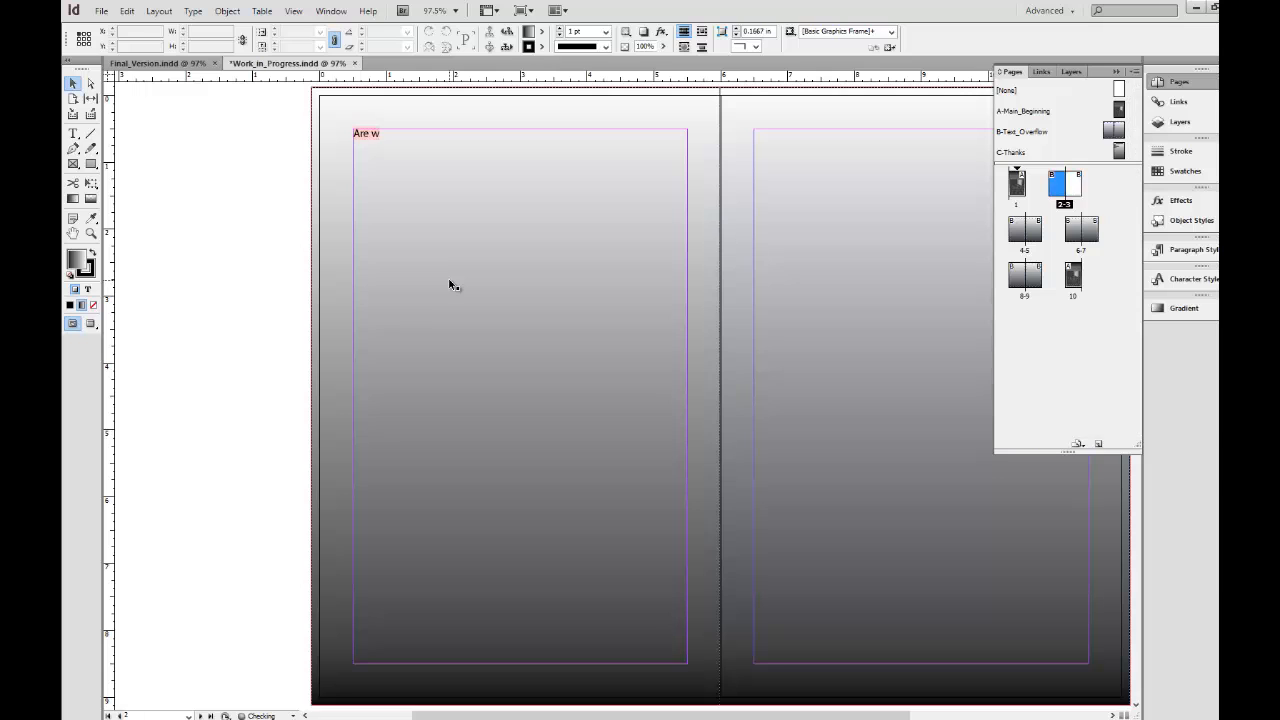
key(ctrl+z)
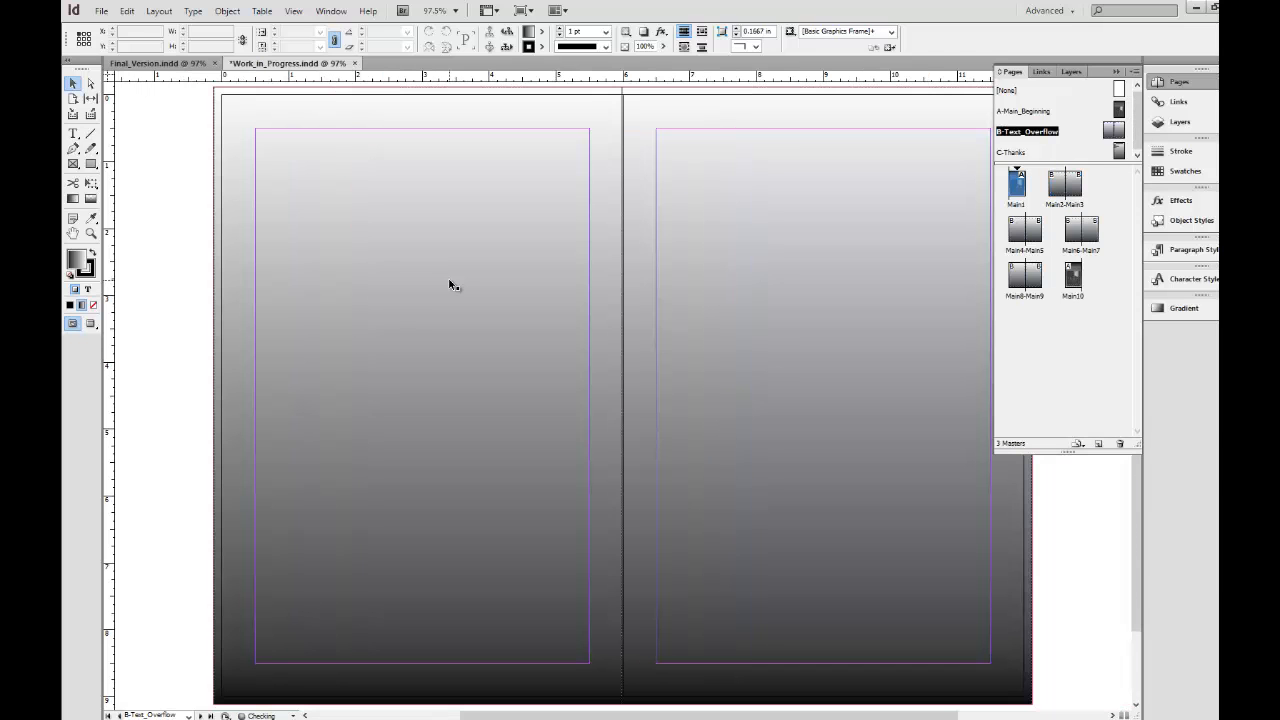
Place ipsum.txt from the text_documents folder into the left page's text frame on the B-Text_Overflow master.
click(397, 304)
click(664, 330)
click(578, 320)
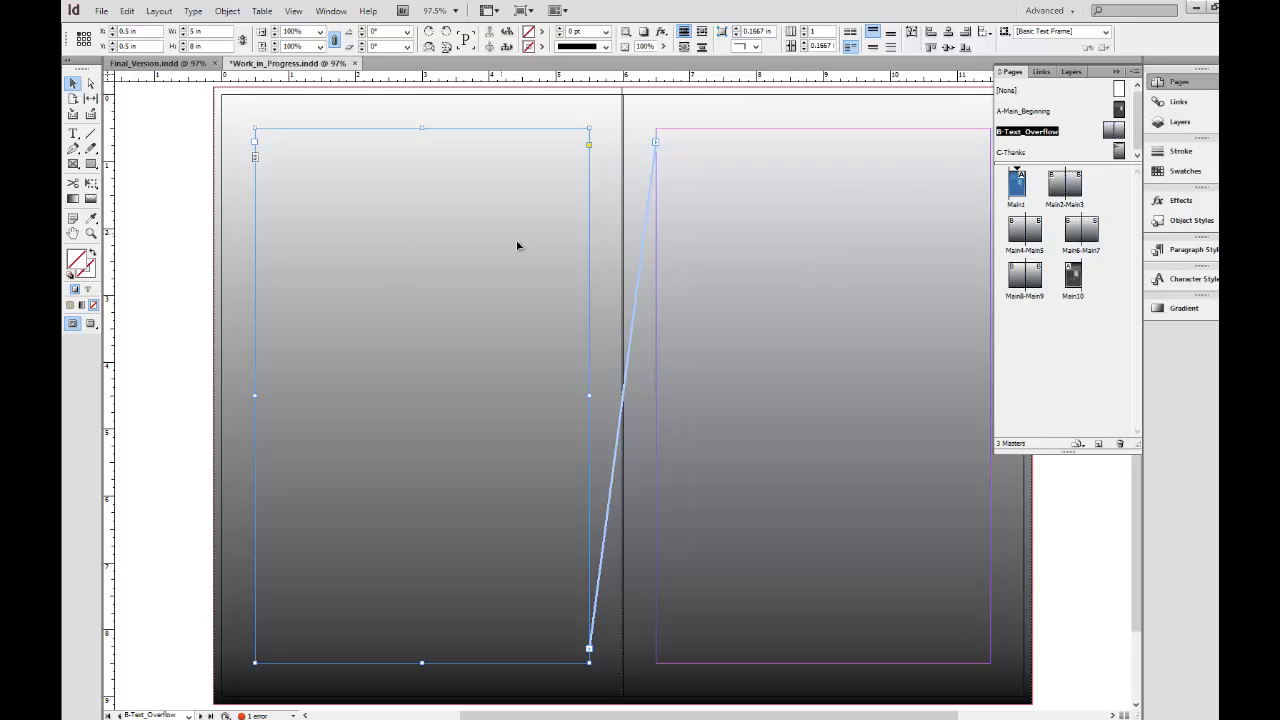
click(101, 12)
click(137, 234)
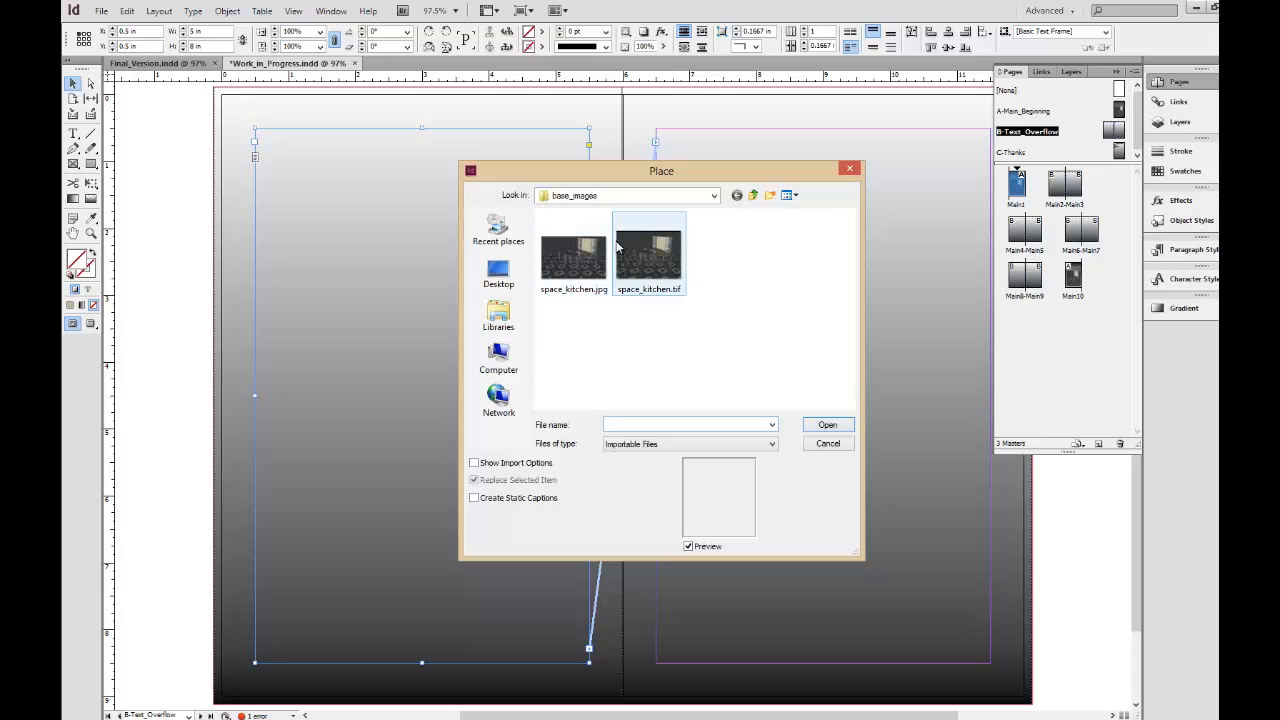
click(753, 195)
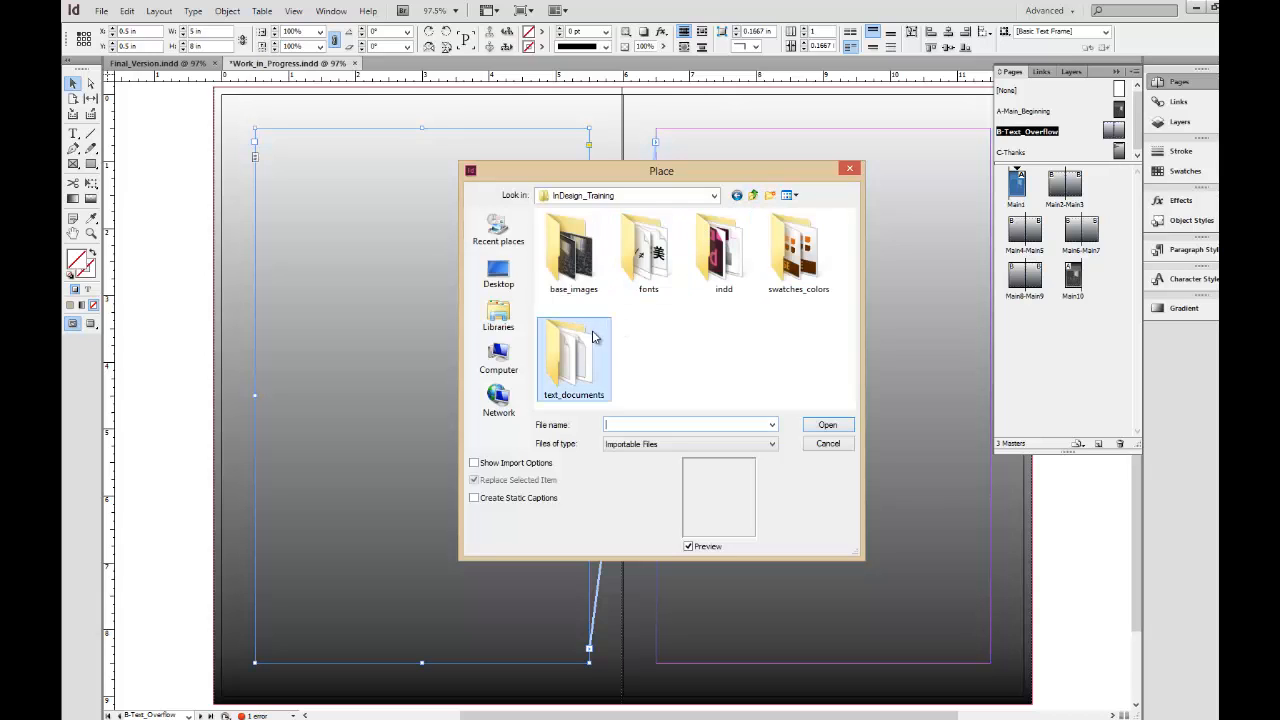
double_click(573, 355)
click(600, 235)
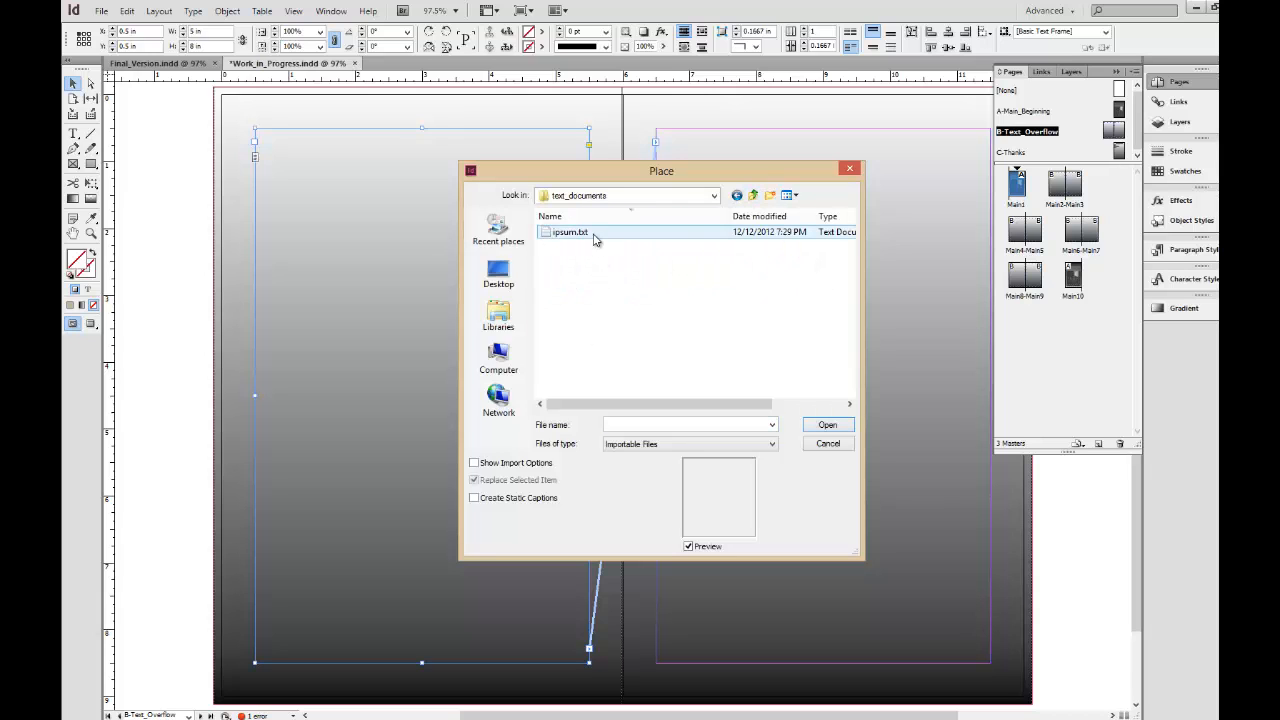
click(828, 424)
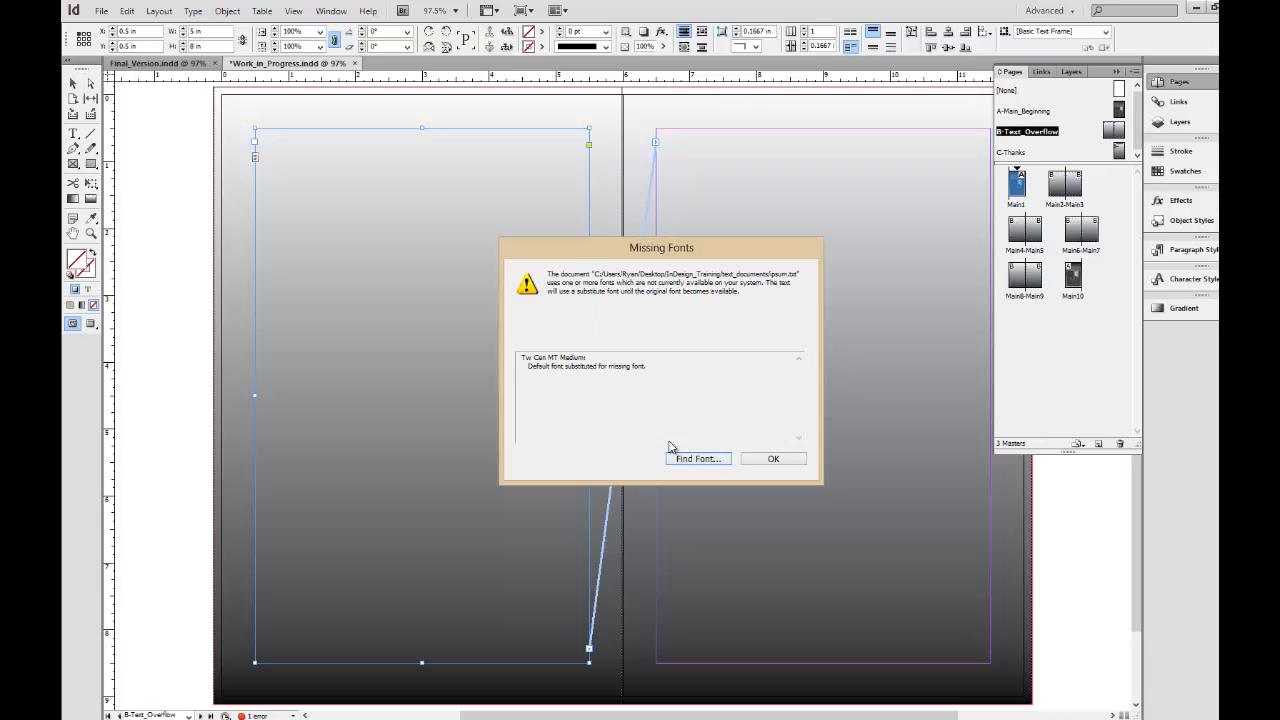
Replace all uses of the missing Tw Cen MT Medium font with Minion Pro Regular, redefining styles when changing all.
click(697, 462)
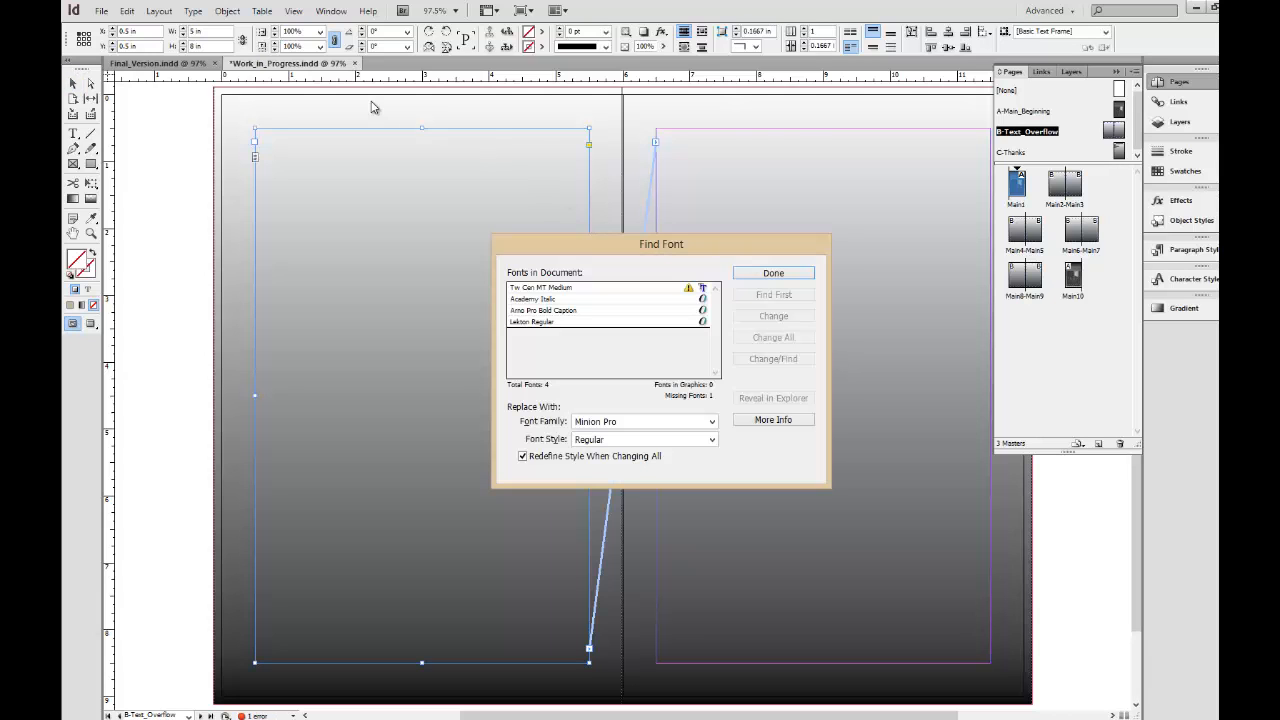
click(684, 292)
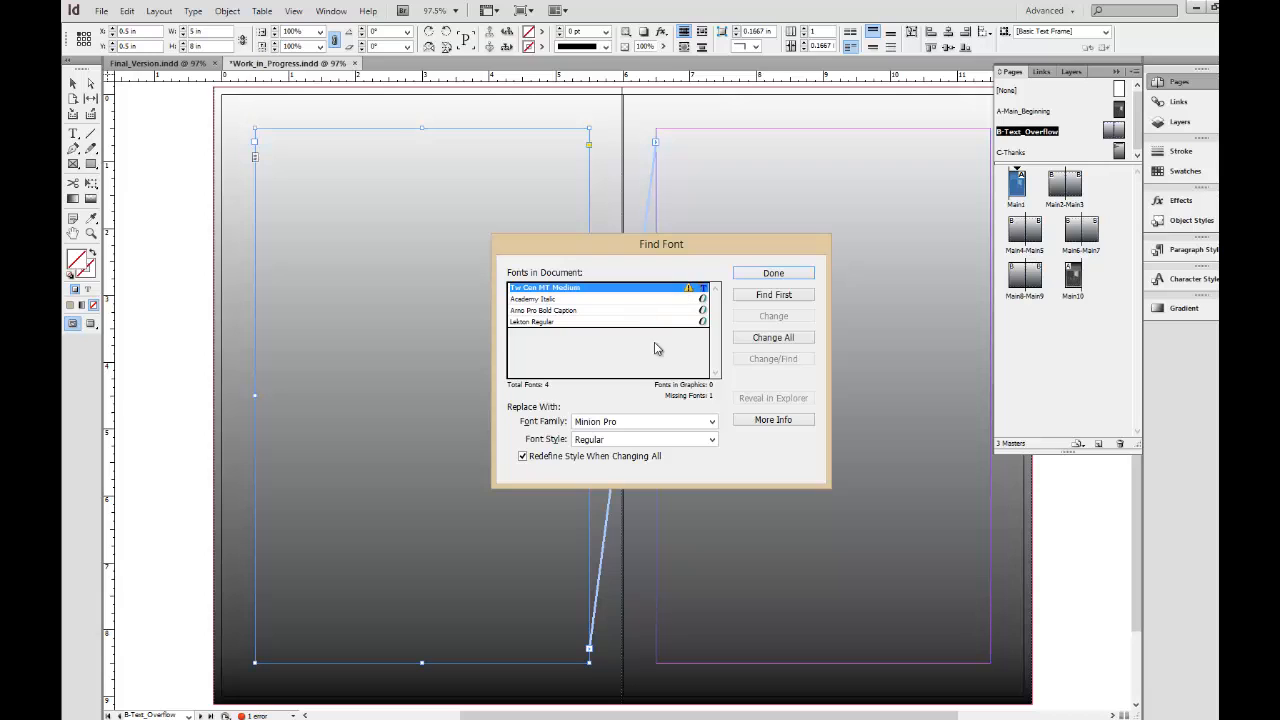
click(710, 421)
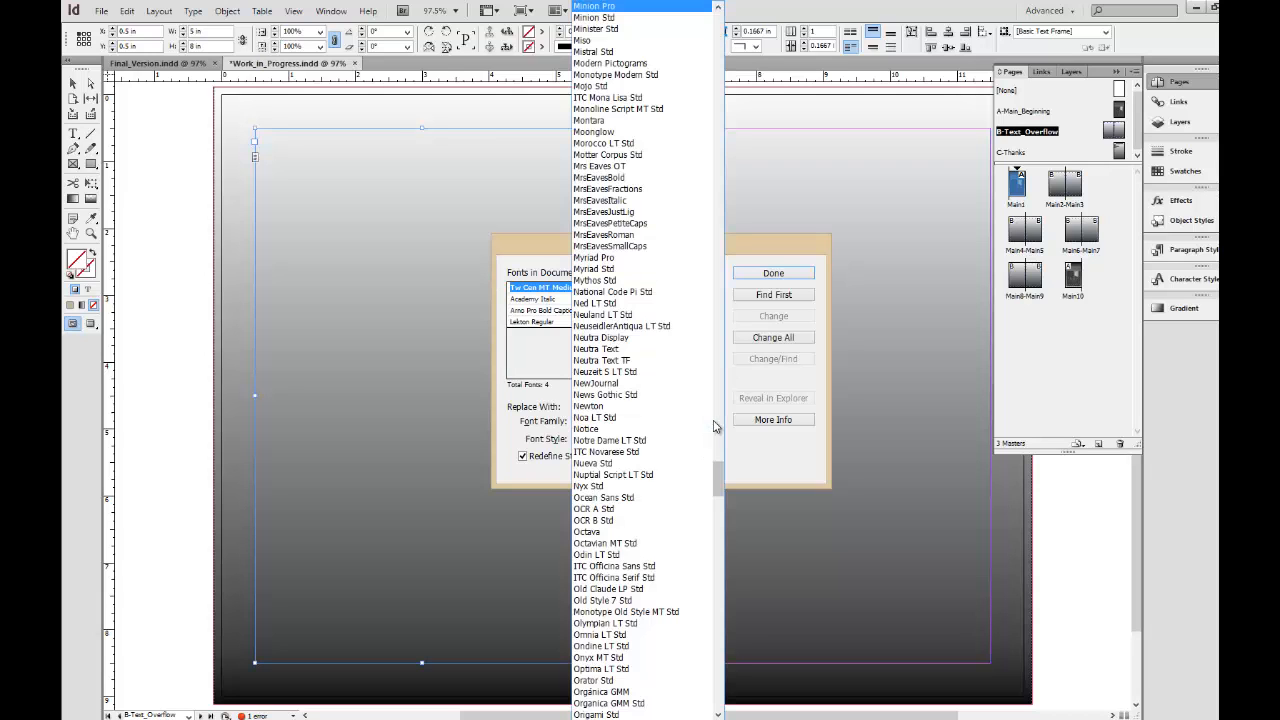
click(738, 386)
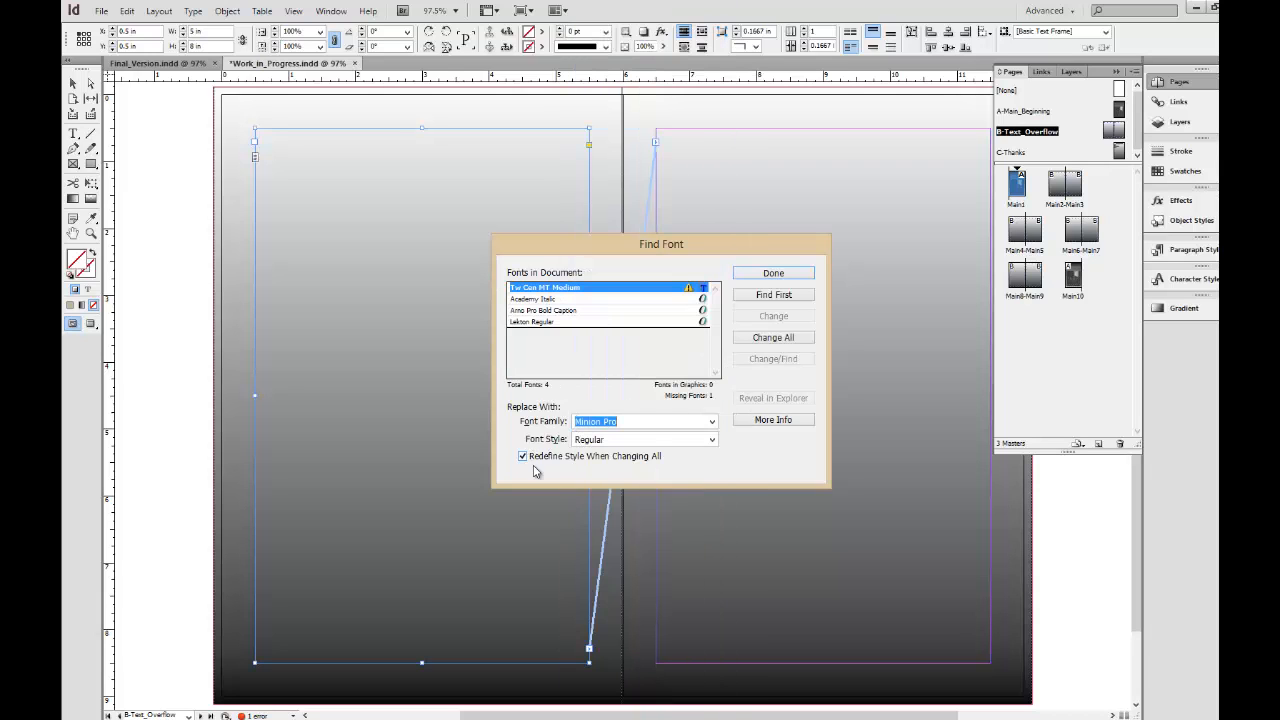
click(755, 348)
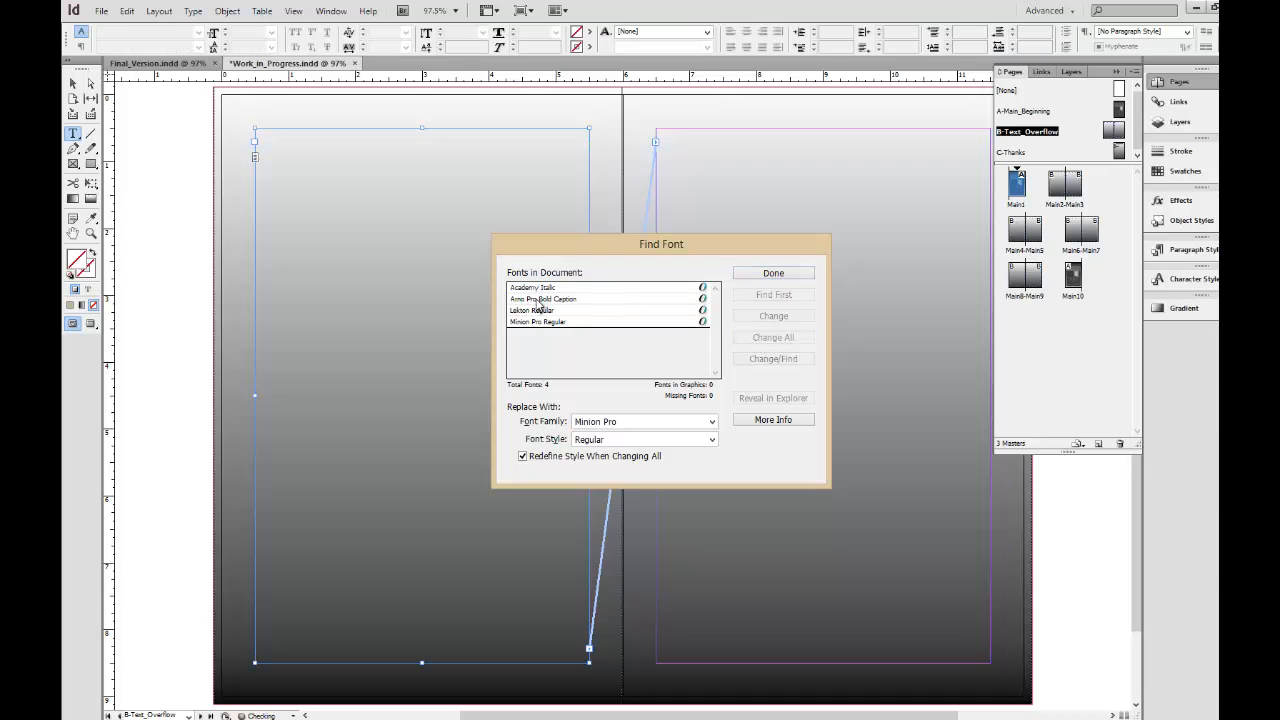
click(770, 273)
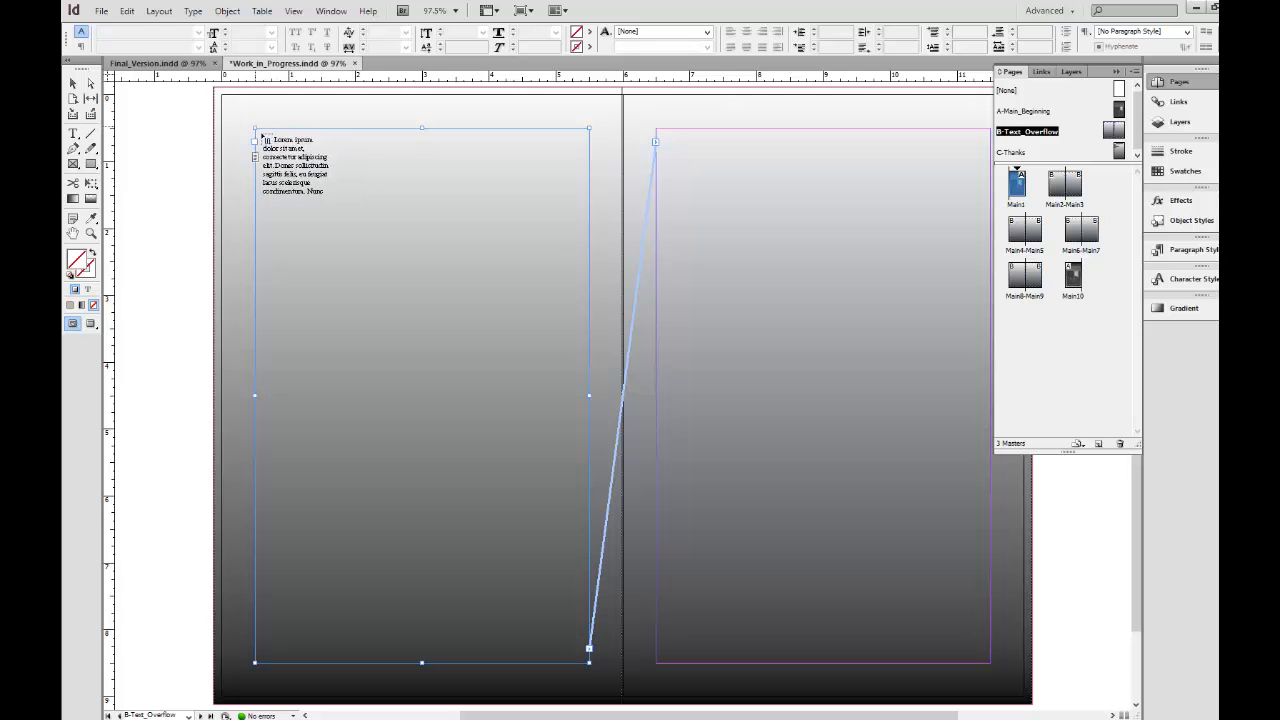
Flow the loaded ipsum text into the left text frame on the B-Text_Overflow master.
click(269, 146)
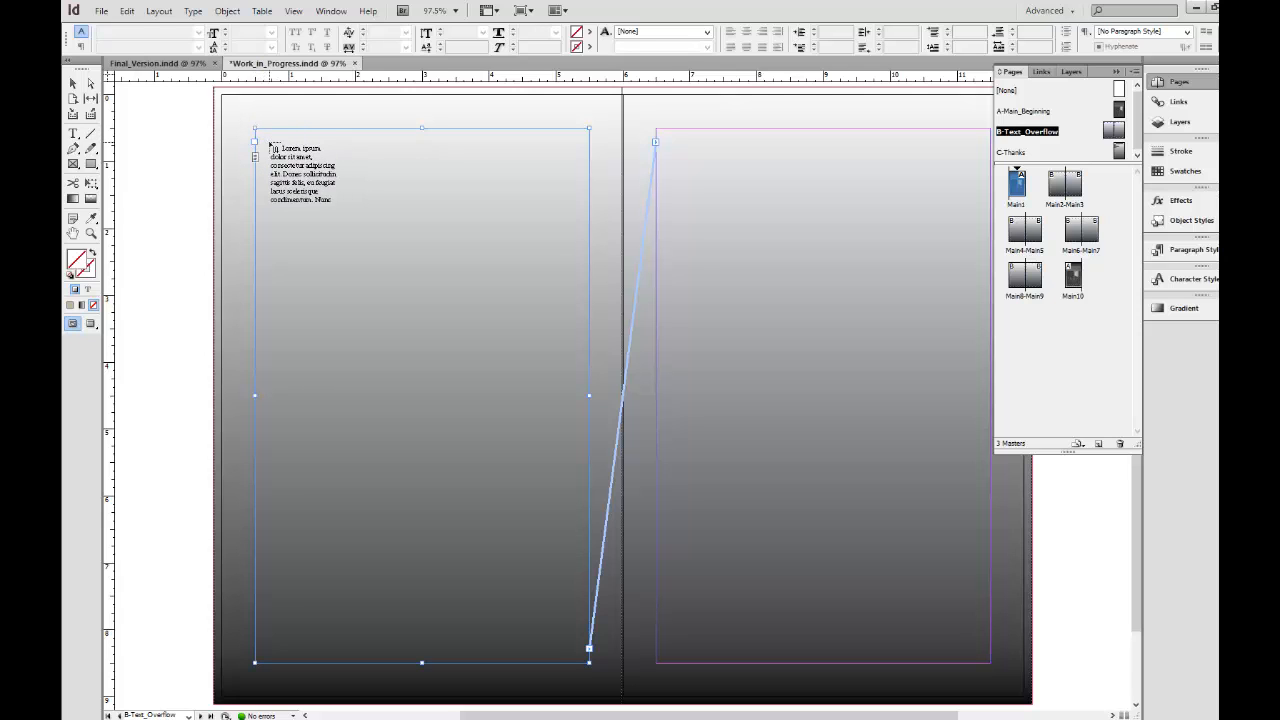
click(269, 144)
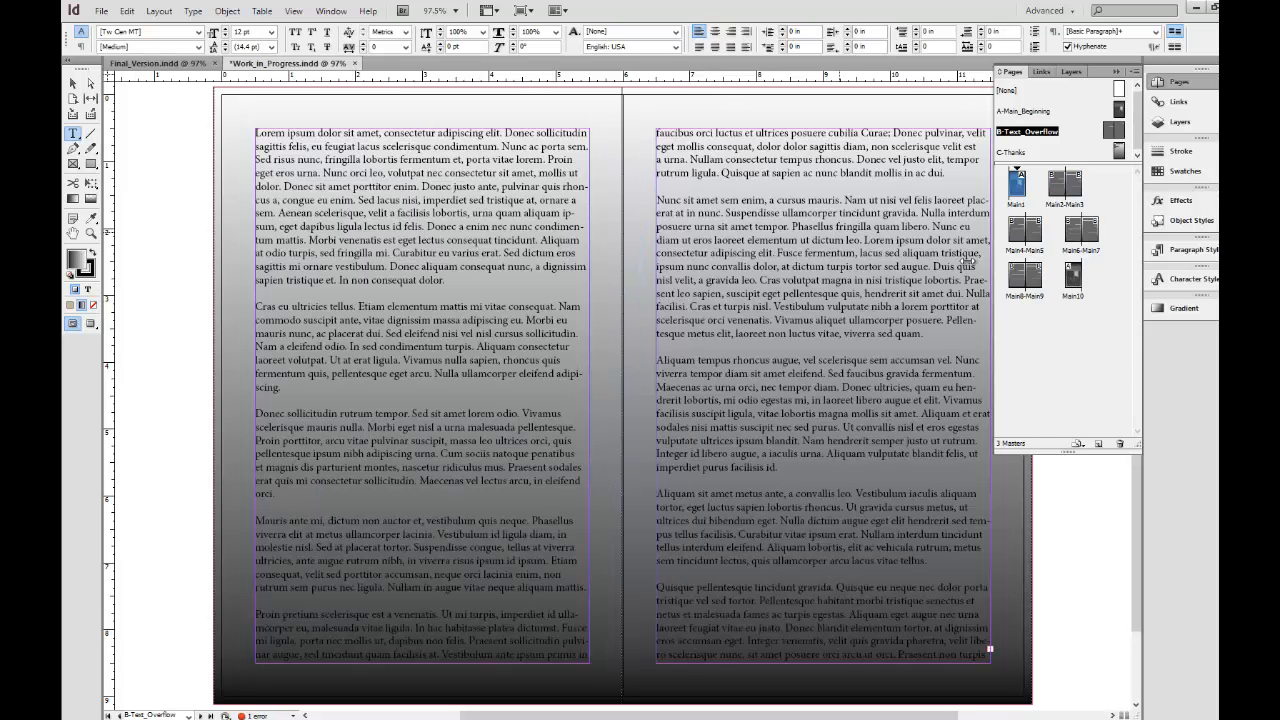
Check the end of the text on page 9 and inspect the overset text error in Preflight.
double_click(1024, 277)
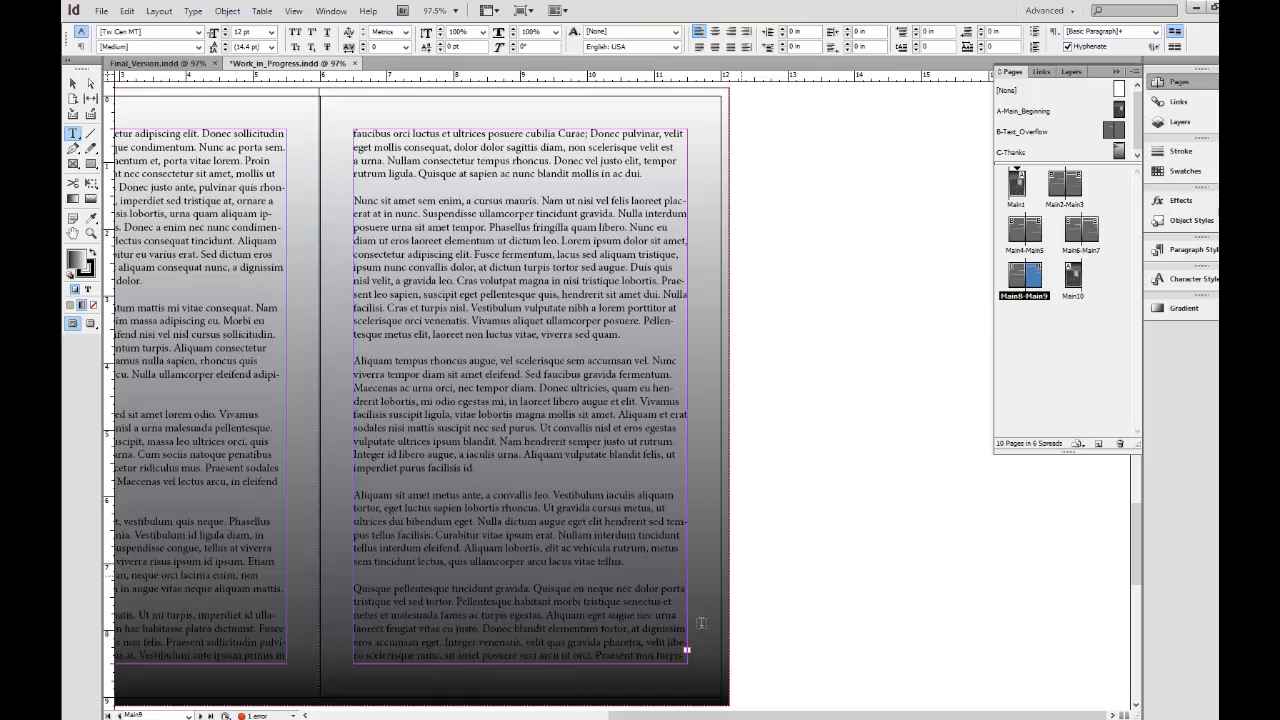
double_click(249, 716)
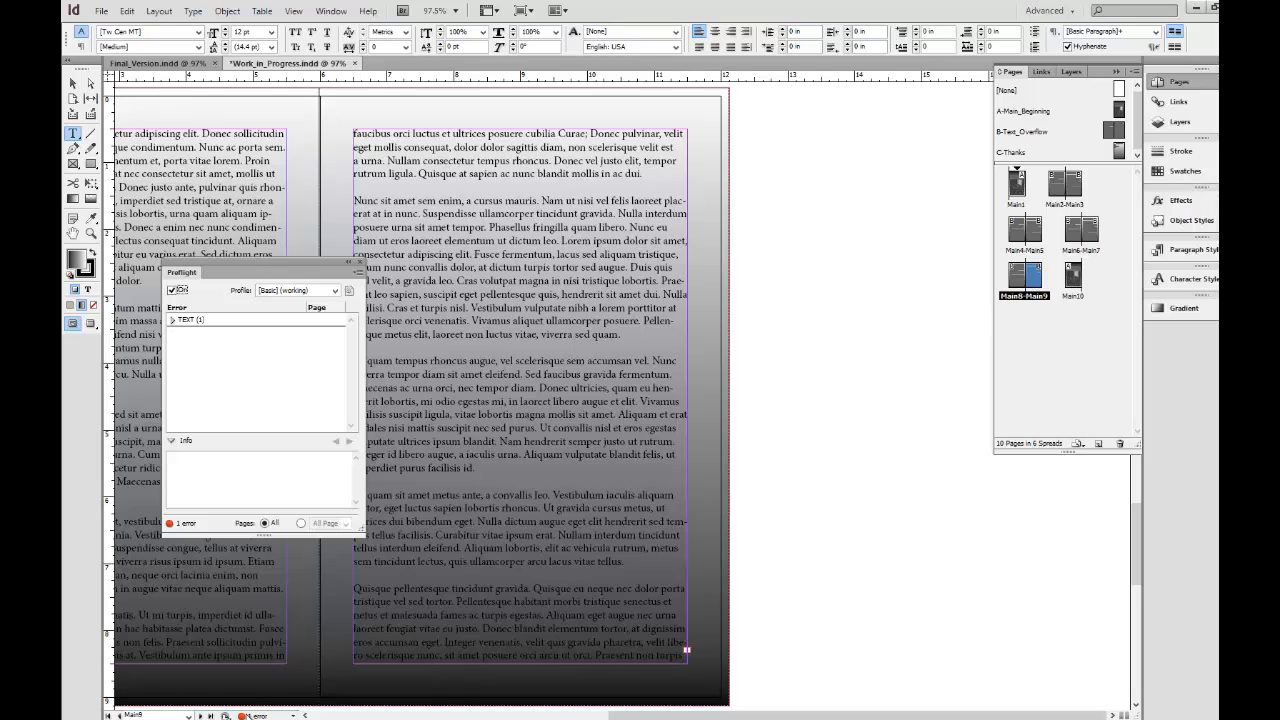
click(172, 320)
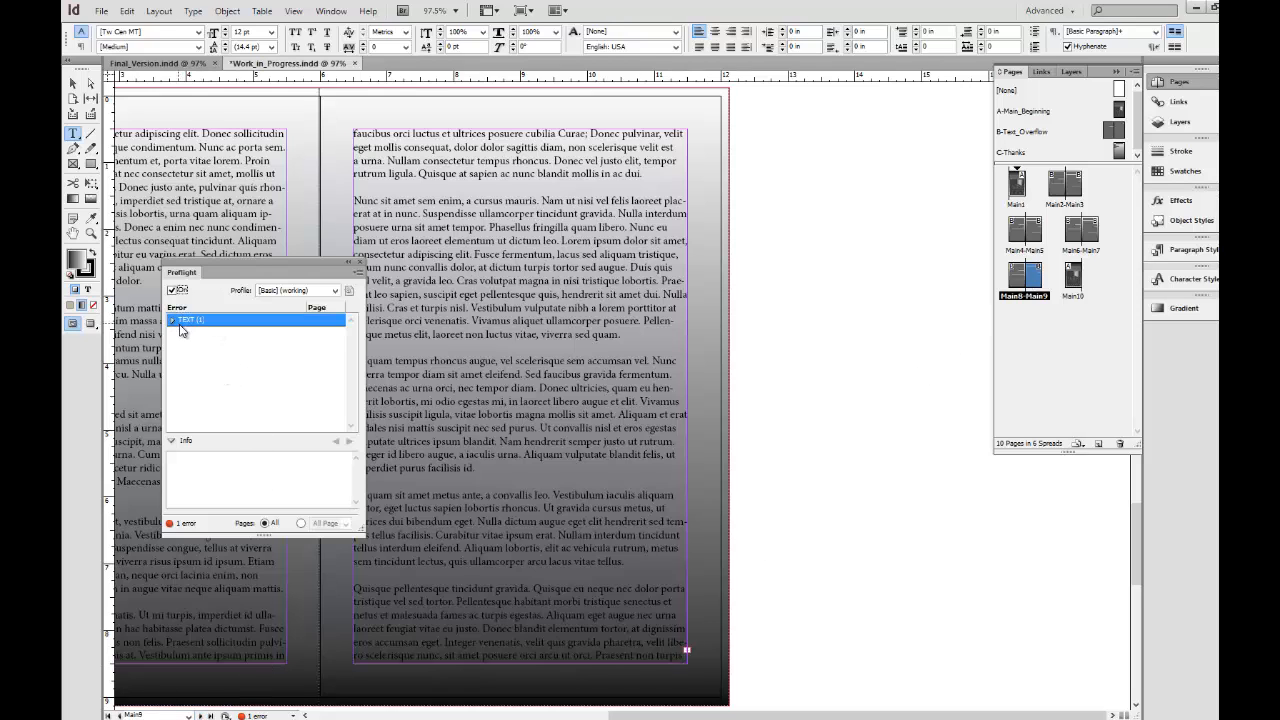
click(184, 332)
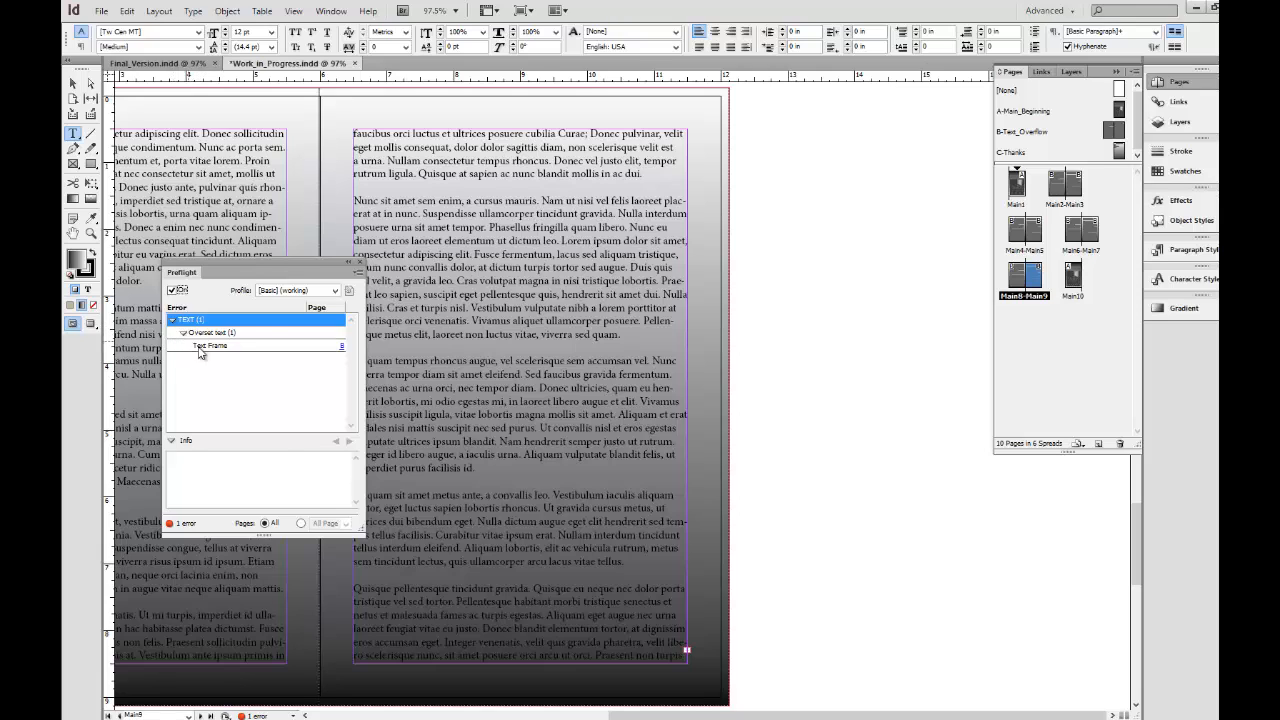
click(203, 348)
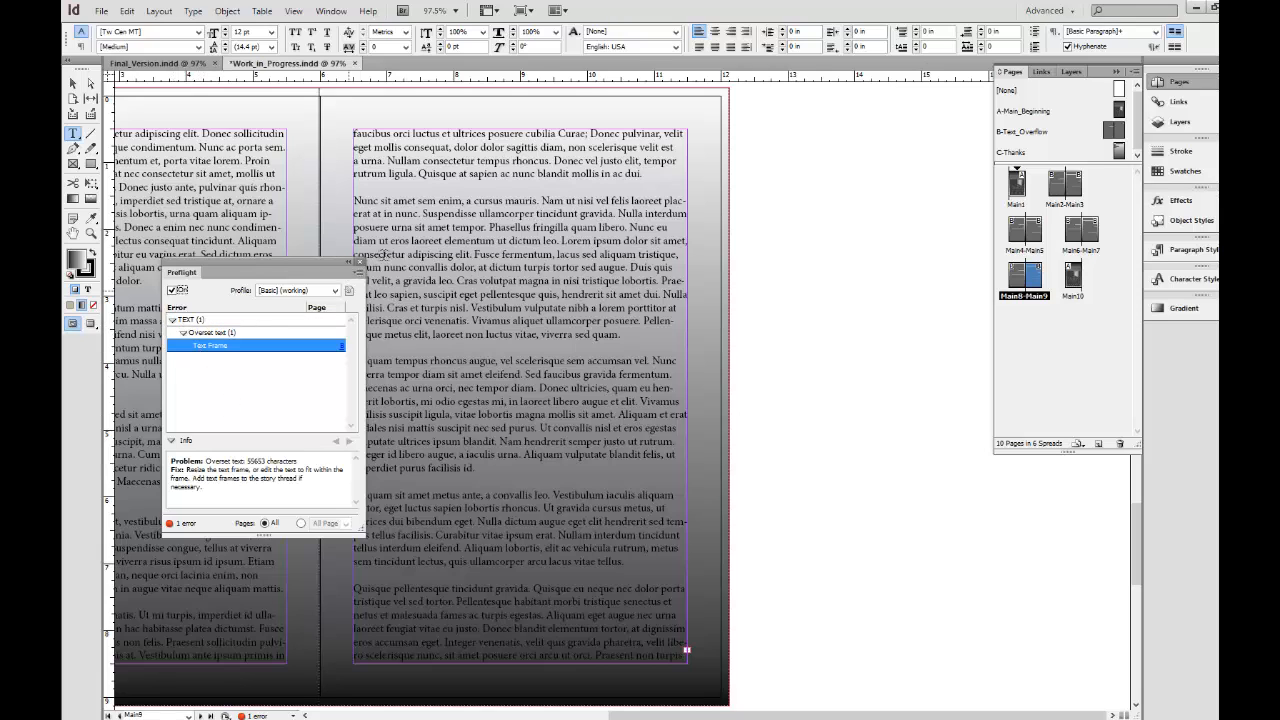
click(359, 262)
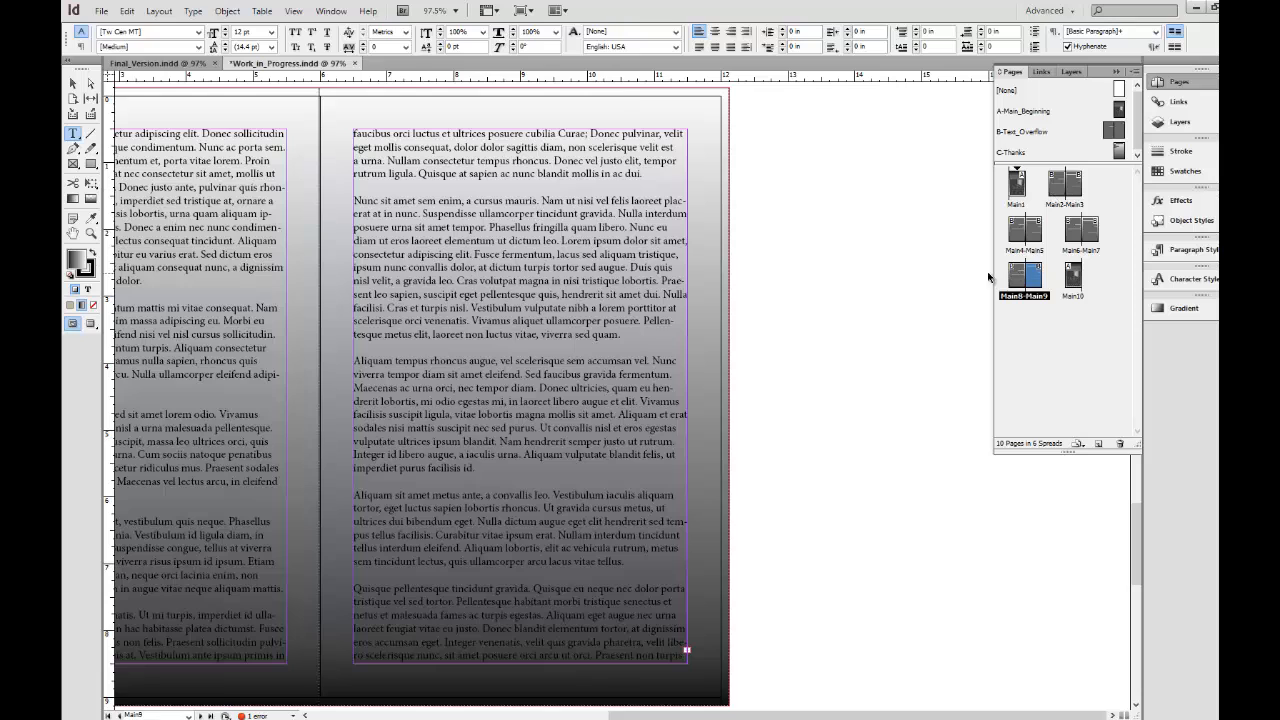
Undo the text placement on the master and autoflow the loaded text from page 2, adding pages for all of it.
key(ctrl+z)
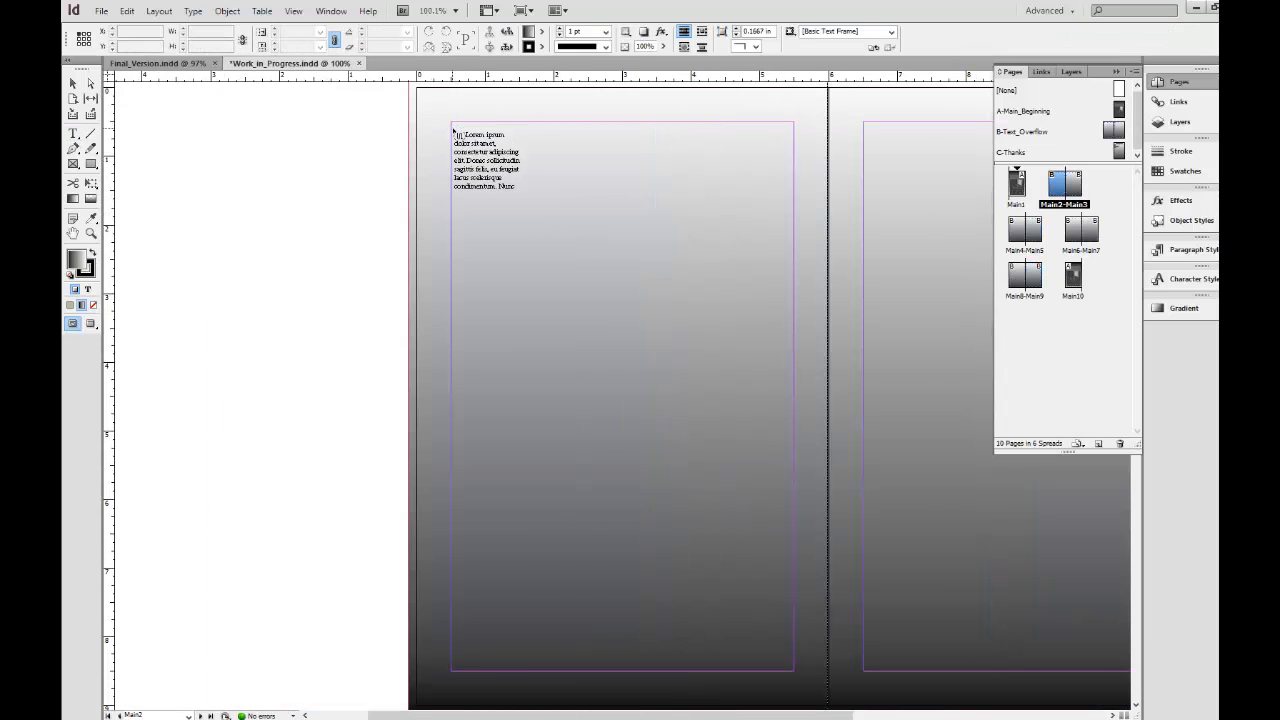
click(455, 130)
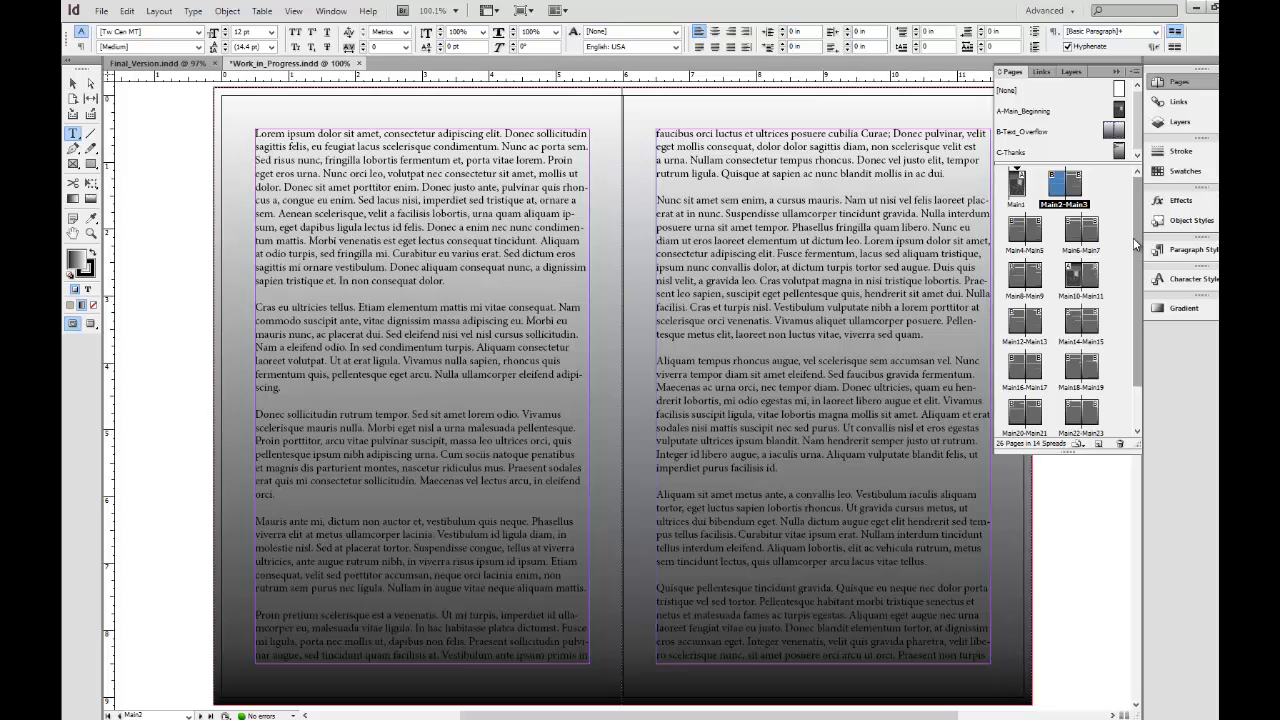
Review the pages generated by the text flow and examine the text running across the 2-3 spread.
scroll(1137, 232, down, 2)
scroll(1131, 201, up, 2)
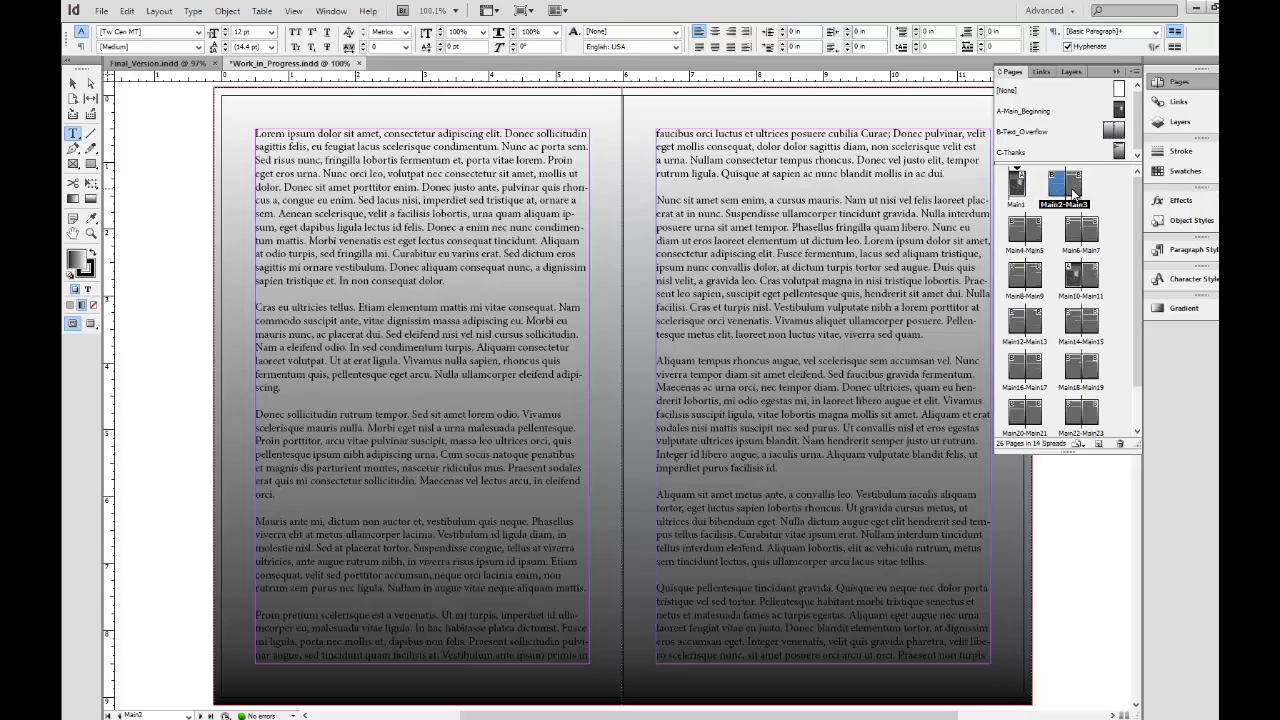
scroll(1133, 390, down, 3)
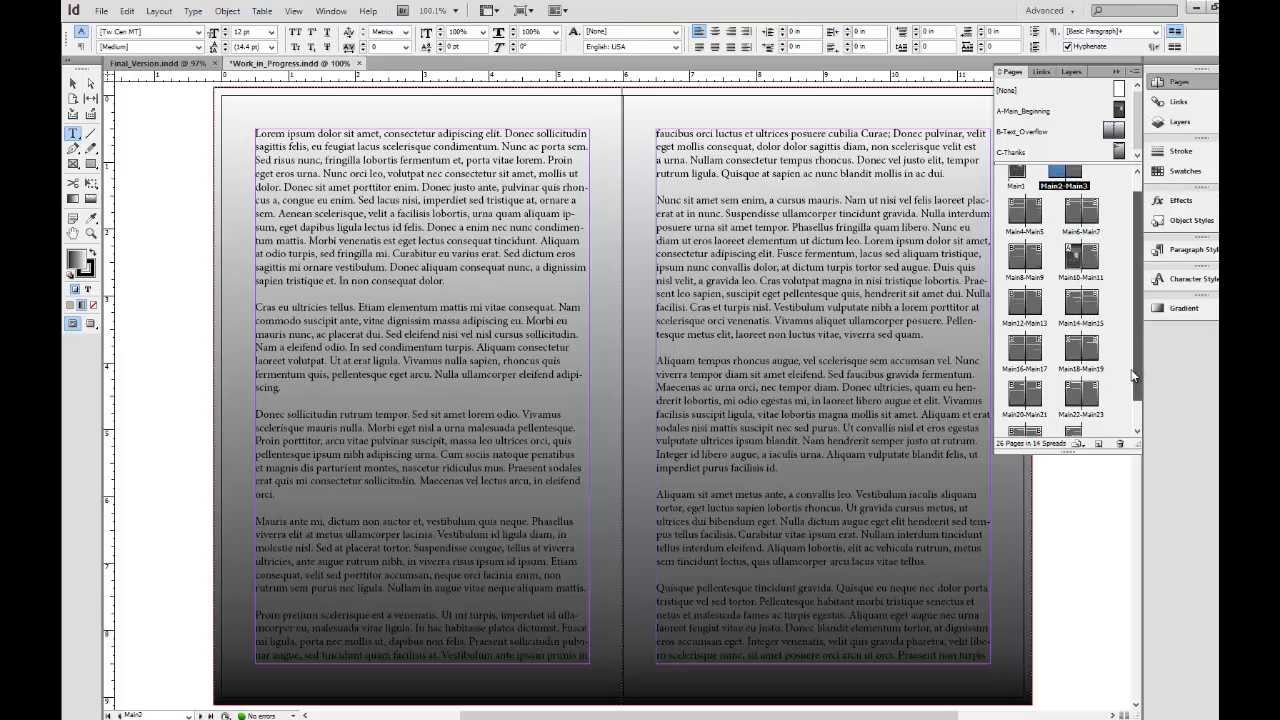
scroll(1131, 396, up, 3)
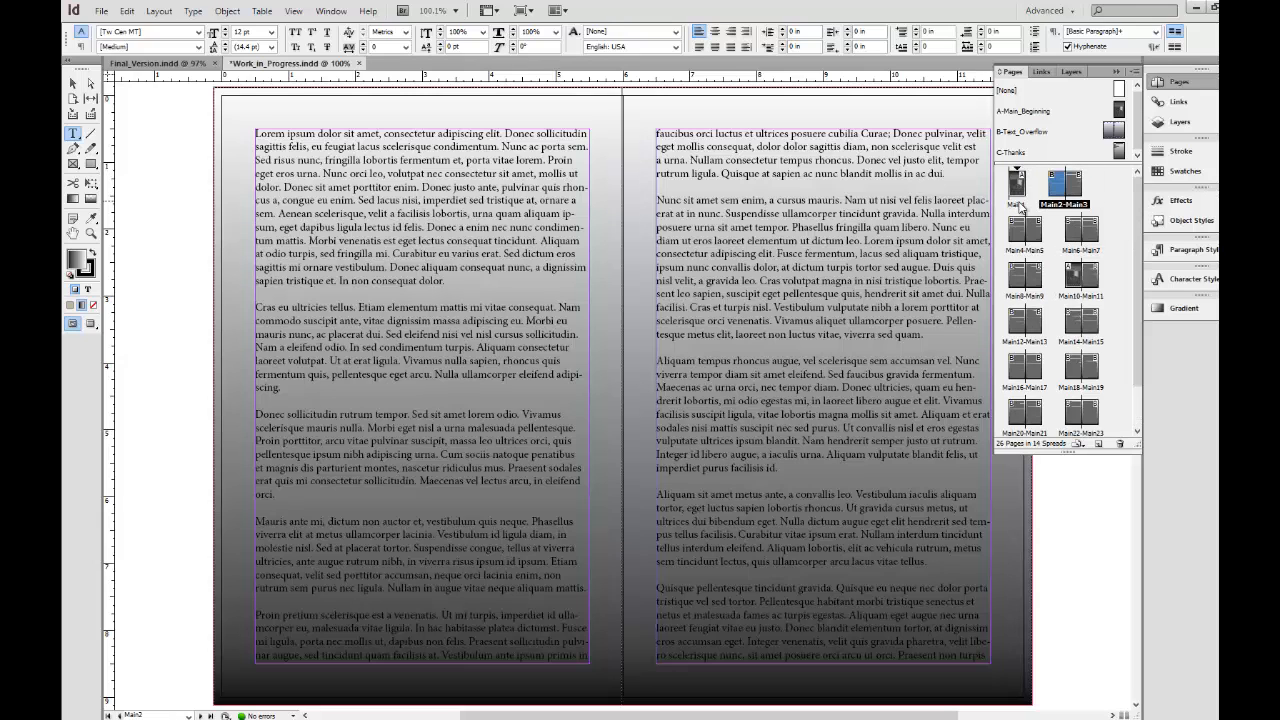
click(1058, 207)
drag(258, 131, 962, 652)
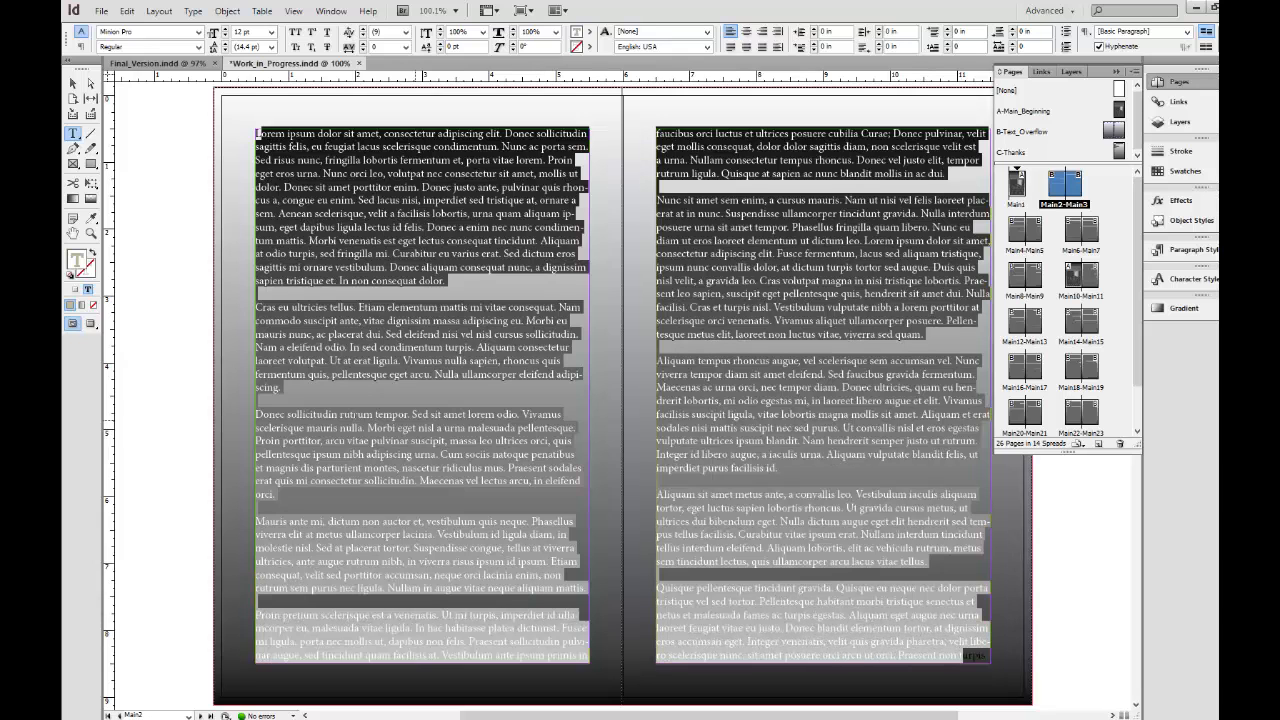
click(168, 281)
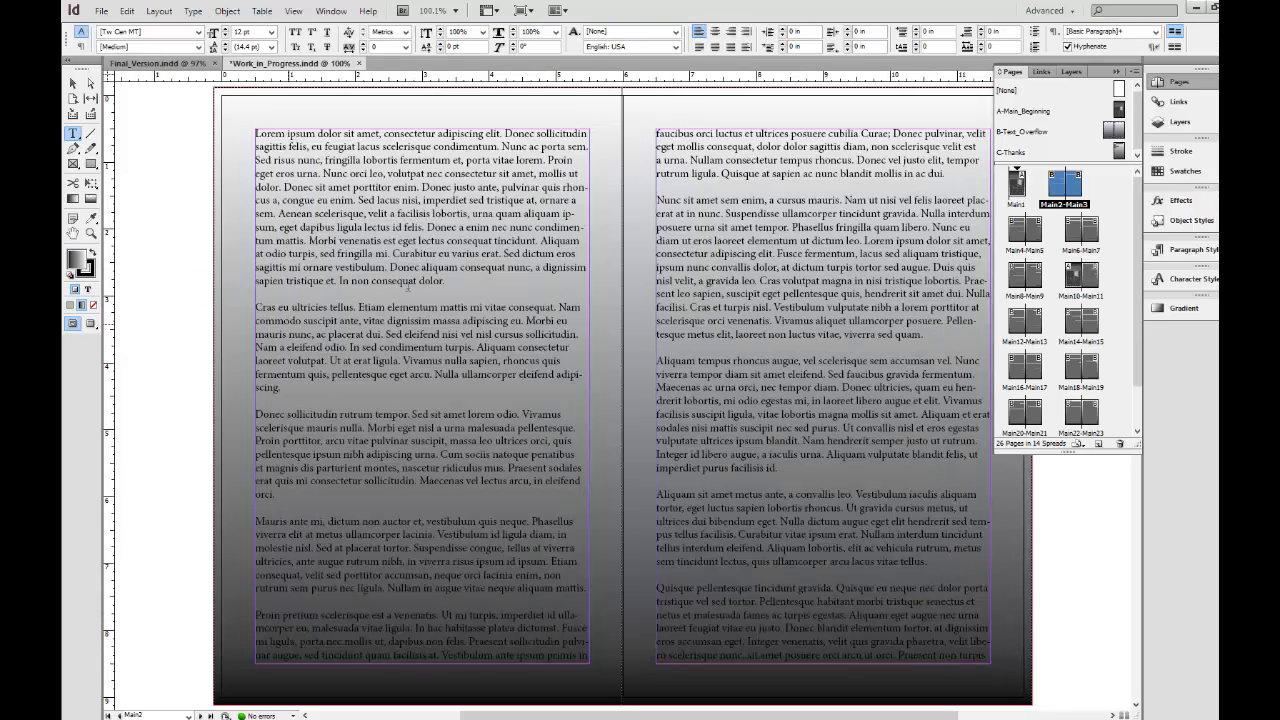
click(862, 245)
Go to page 26 and delete the unfinished fragment "Mauris nec e" at the end of the text.
drag(1137, 337, 1131, 408)
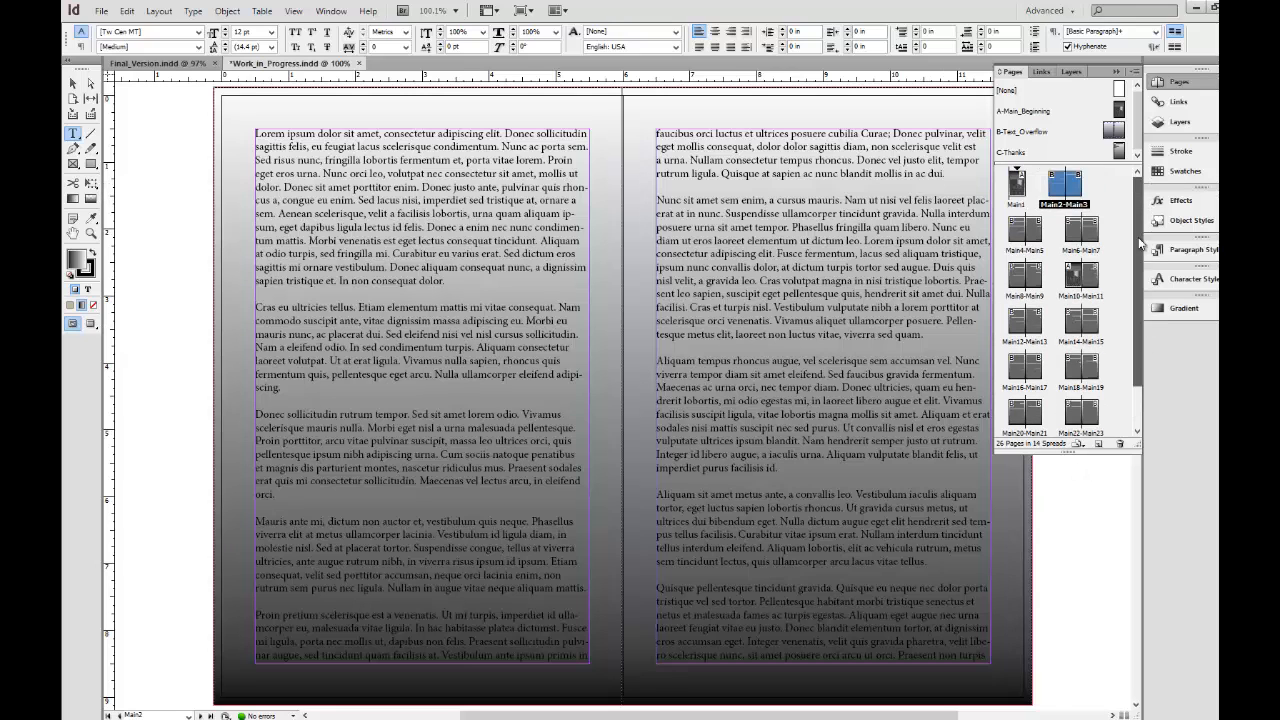
click(1076, 416)
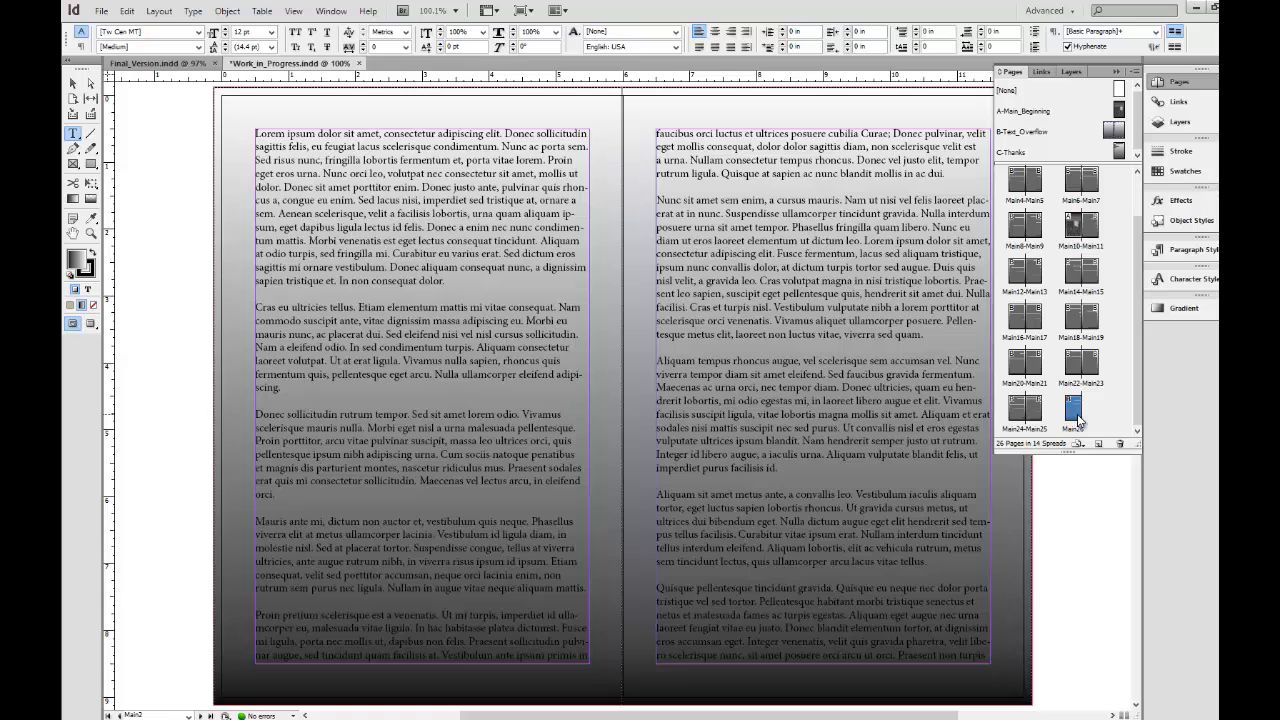
double_click(1078, 420)
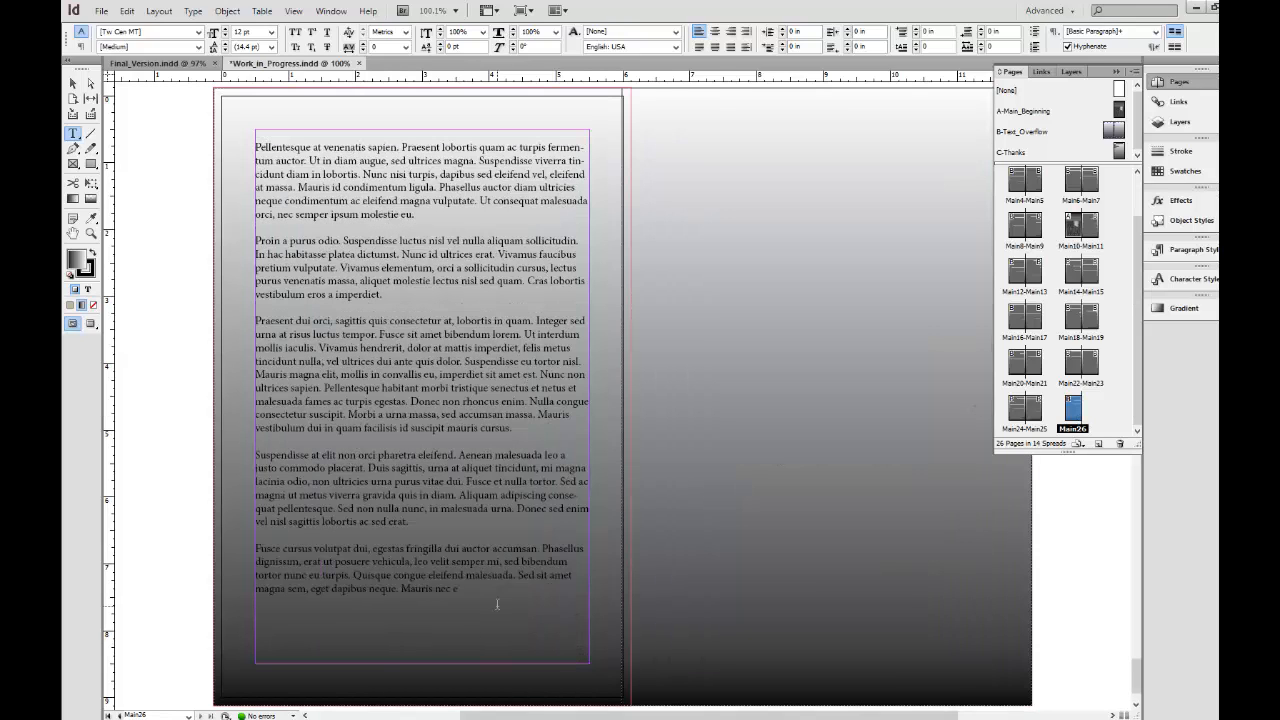
click(497, 604)
drag(497, 604, 401, 589)
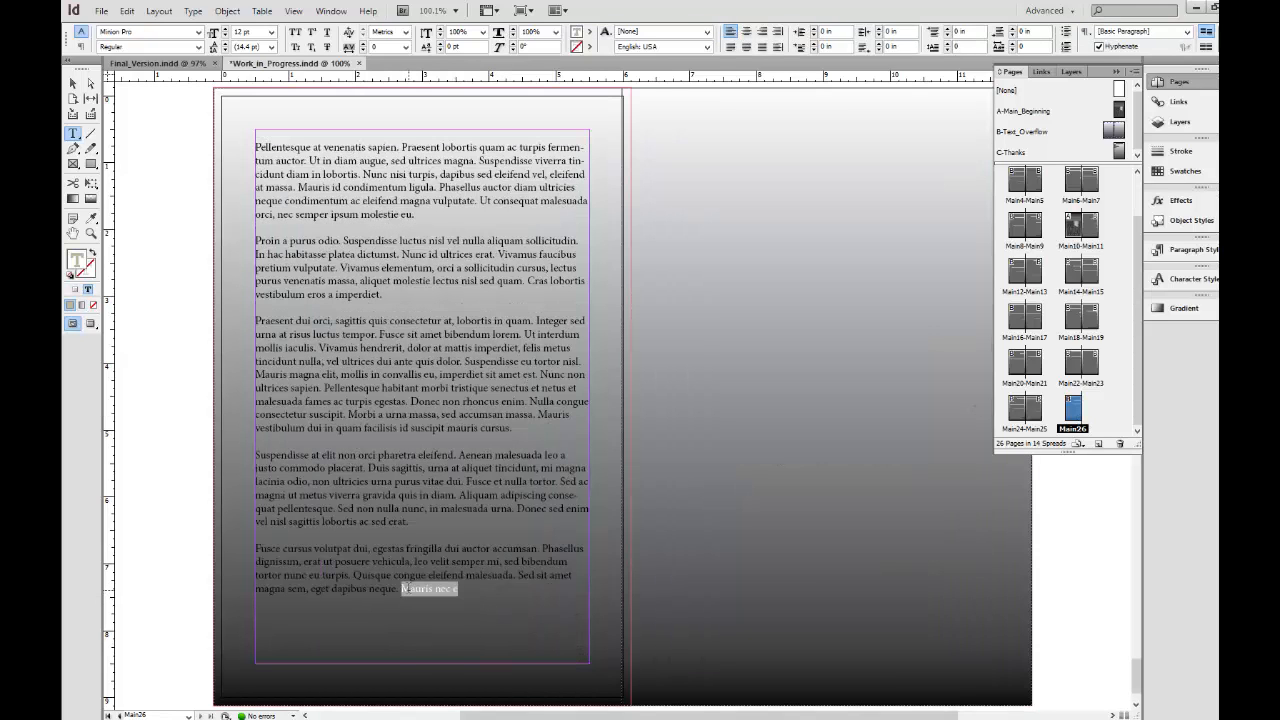
key(BackSpace)
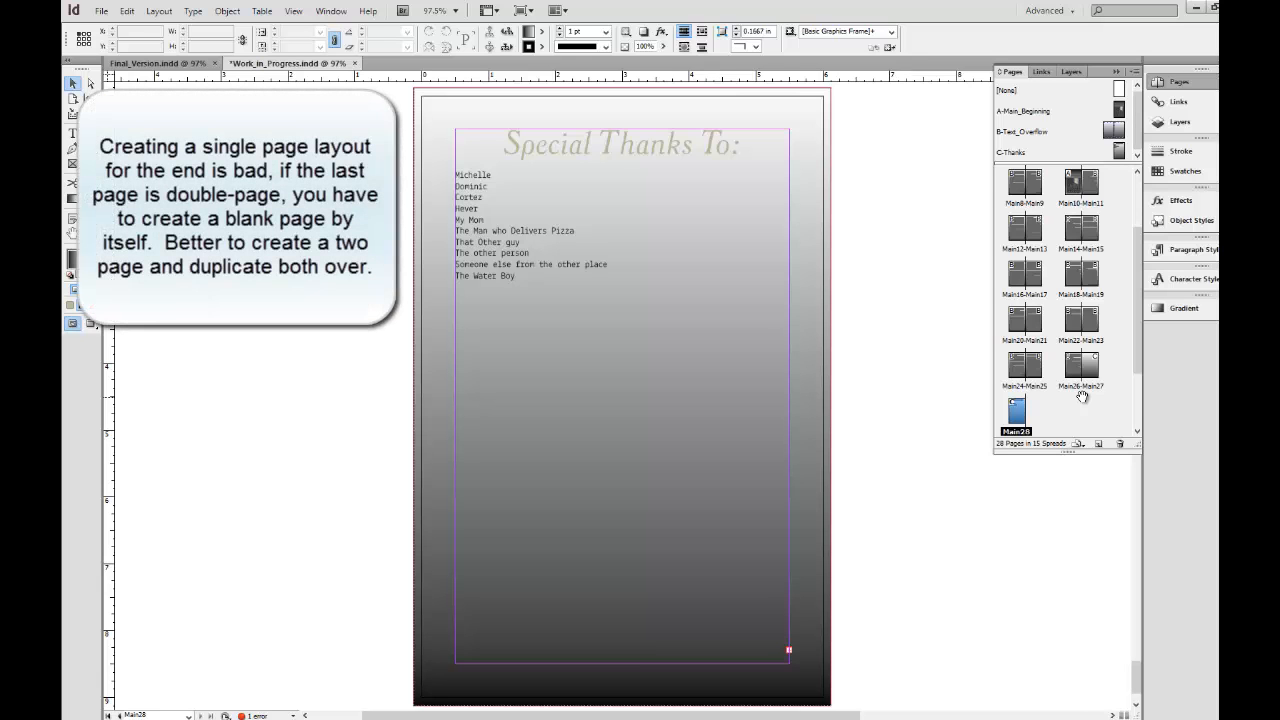
Compare the single first page with the closing pages 26 to 28 and bring up the options for the C-Thanks master.
scroll(1077, 405, up, 3)
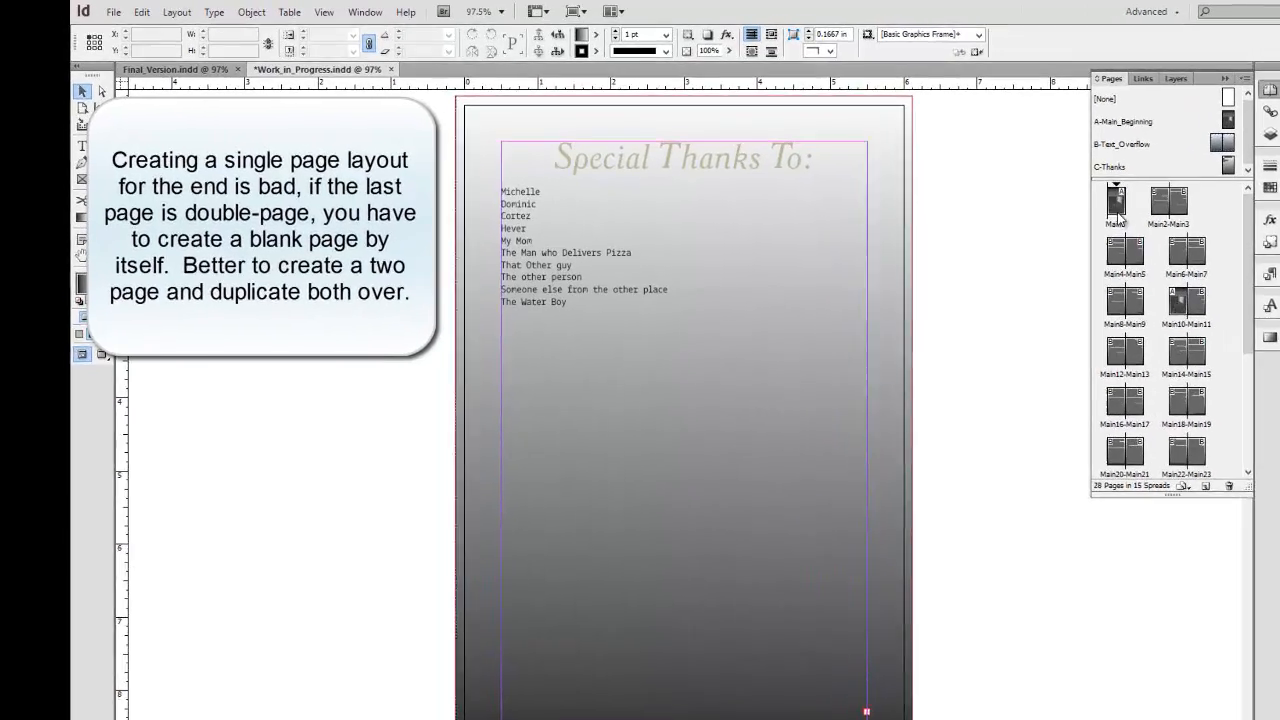
click(1117, 203)
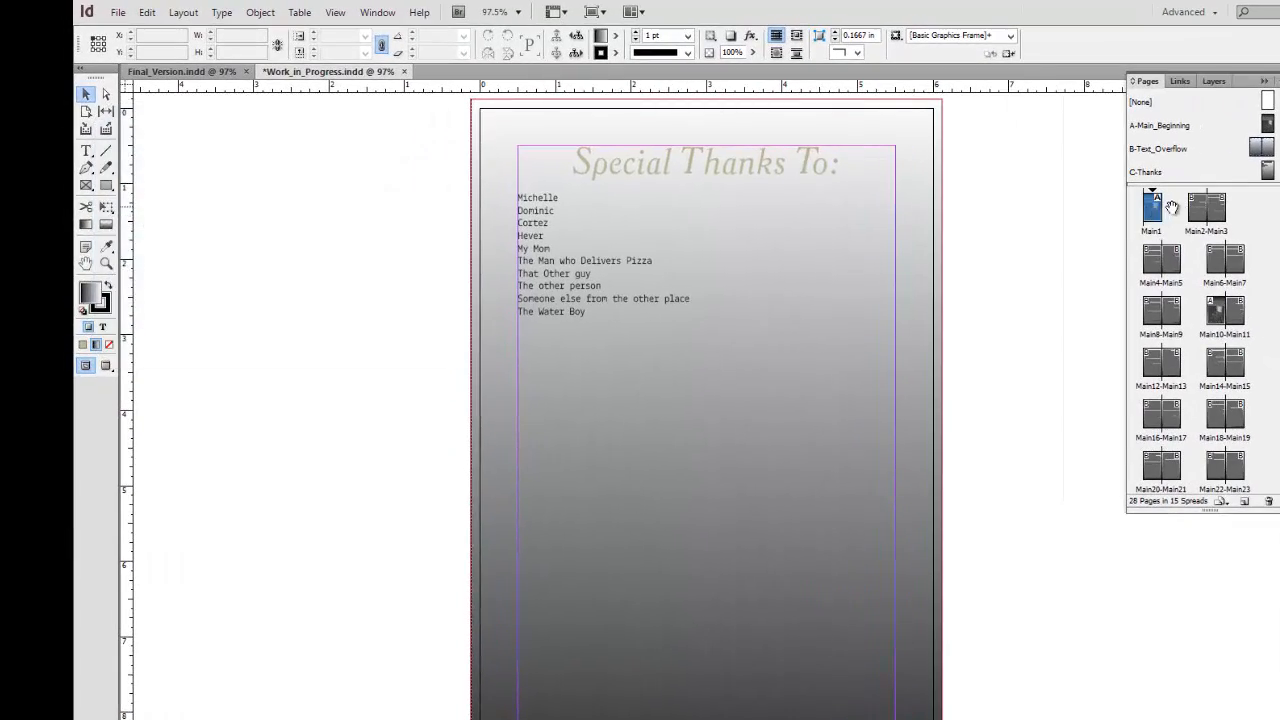
scroll(1172, 220, down, 5)
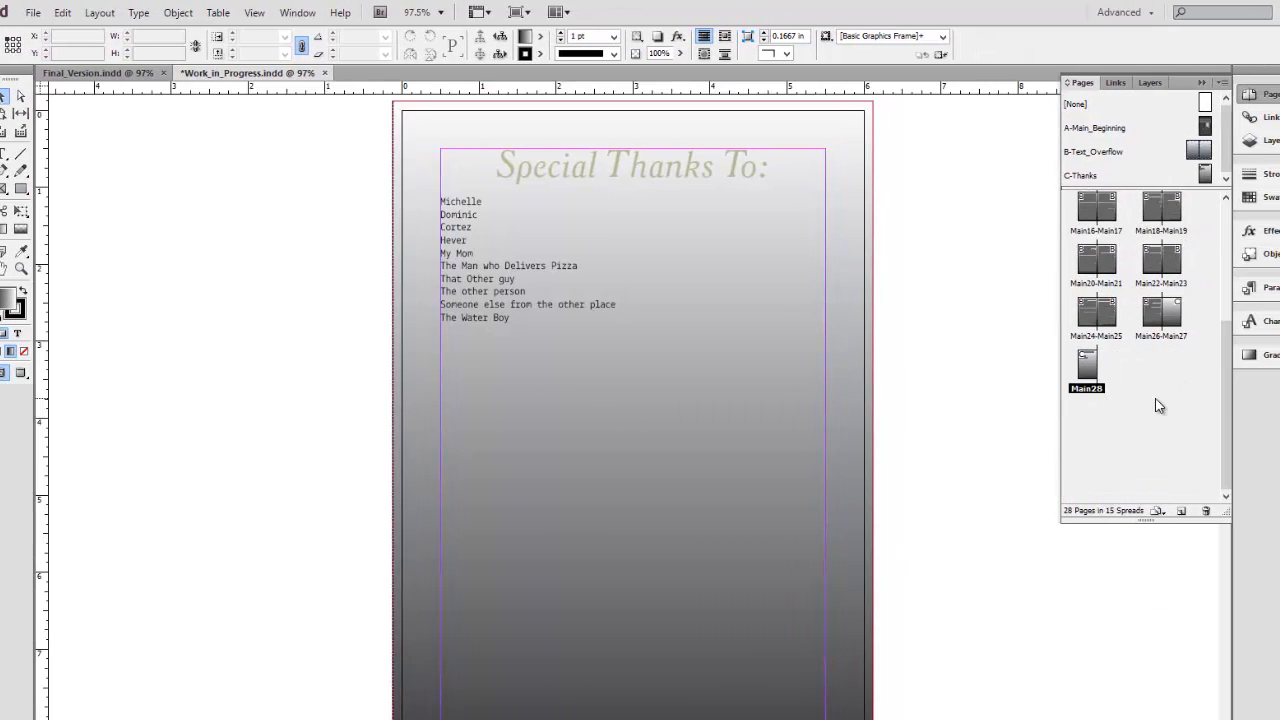
scroll(1117, 365, up, 5)
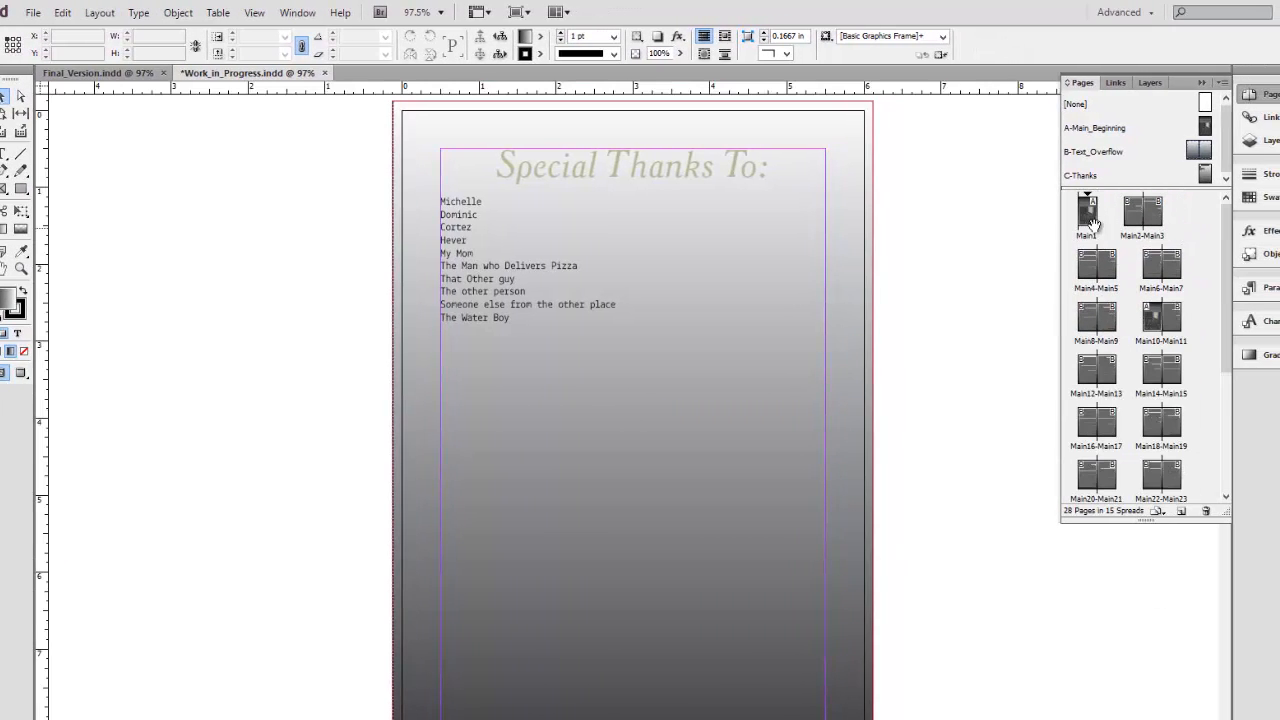
scroll(1120, 386, down, 5)
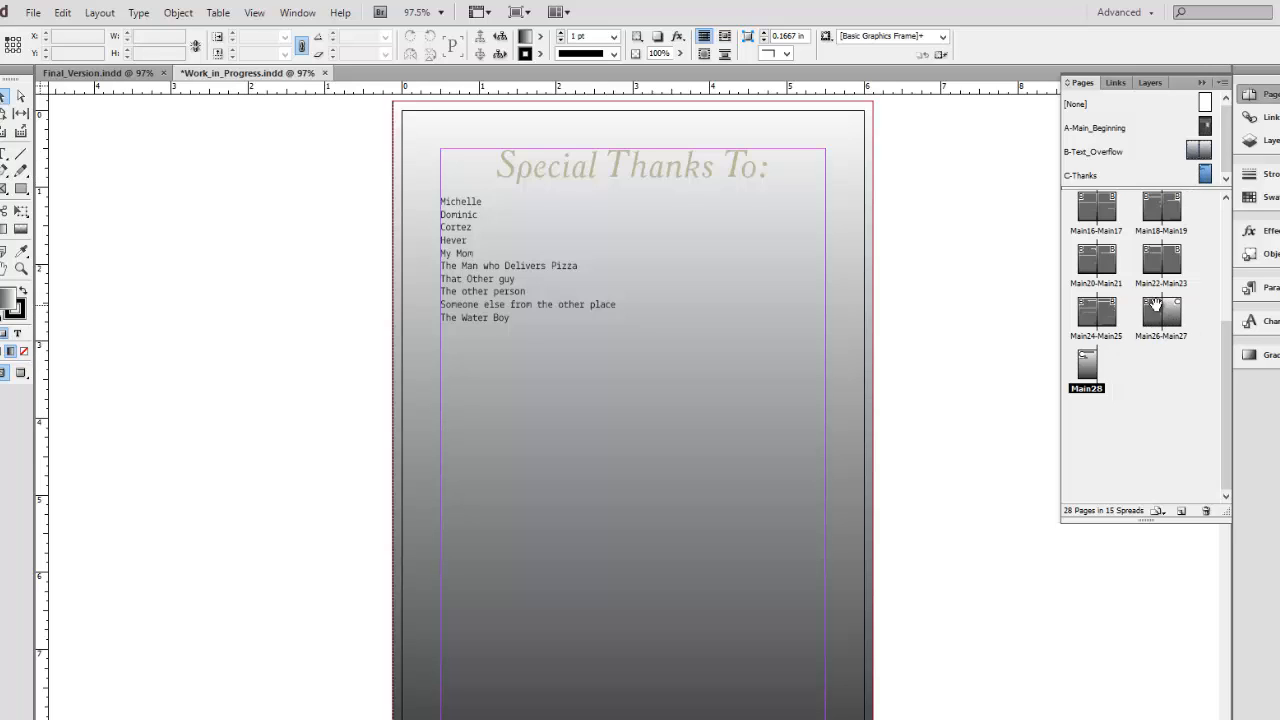
right_click(1205, 177)
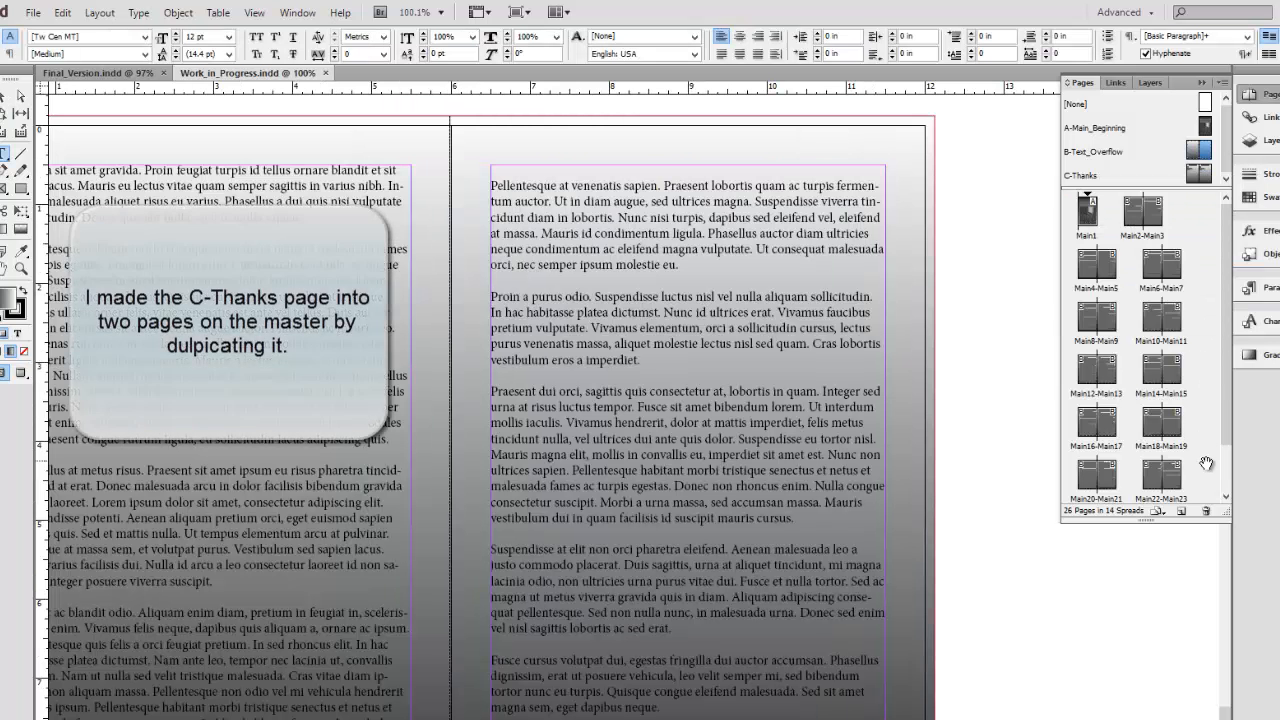
View the two-page C-Thanks master and the Special Thanks layout on the last page, page 26.
scroll(1225, 478, down, 2)
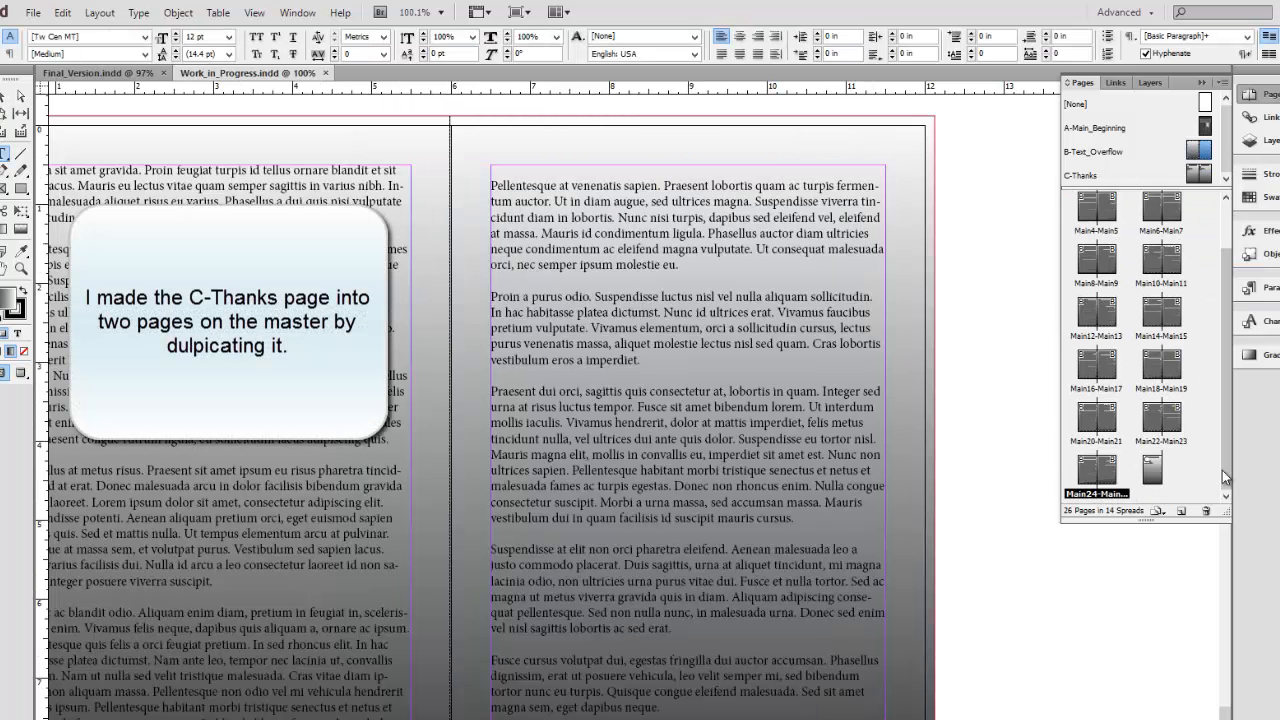
click(1136, 172)
double_click(1090, 178)
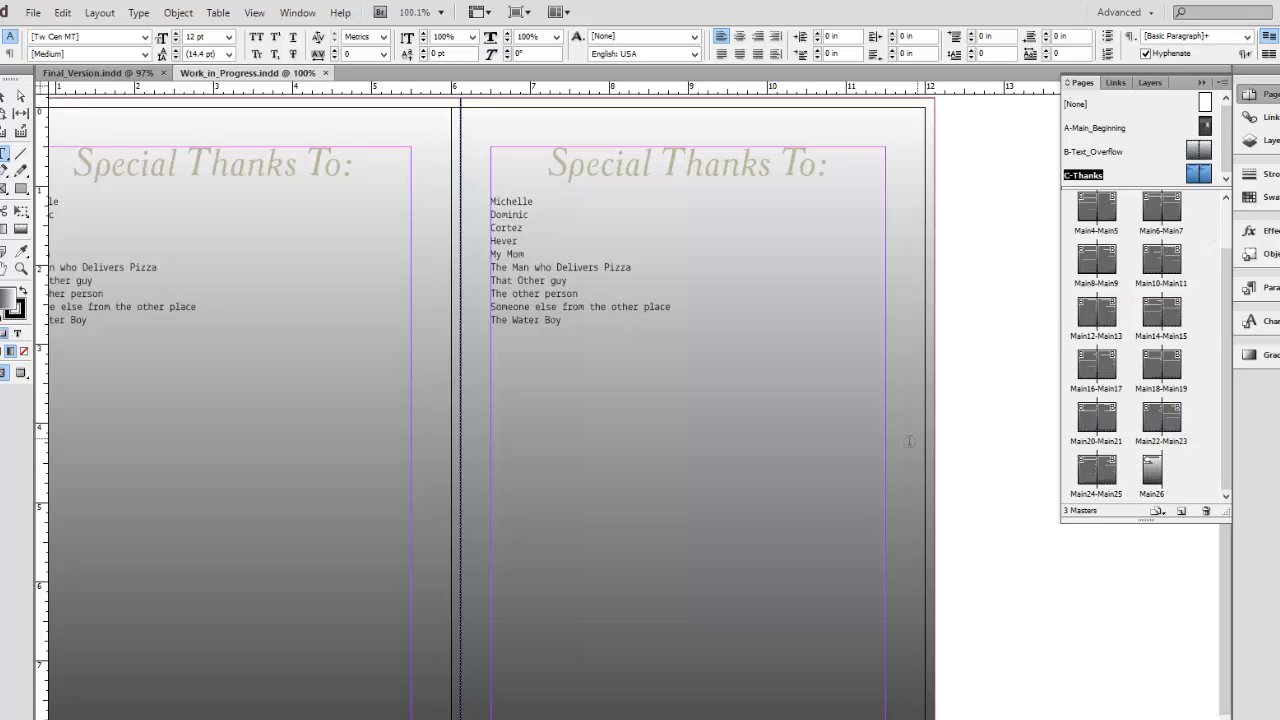
double_click(1160, 478)
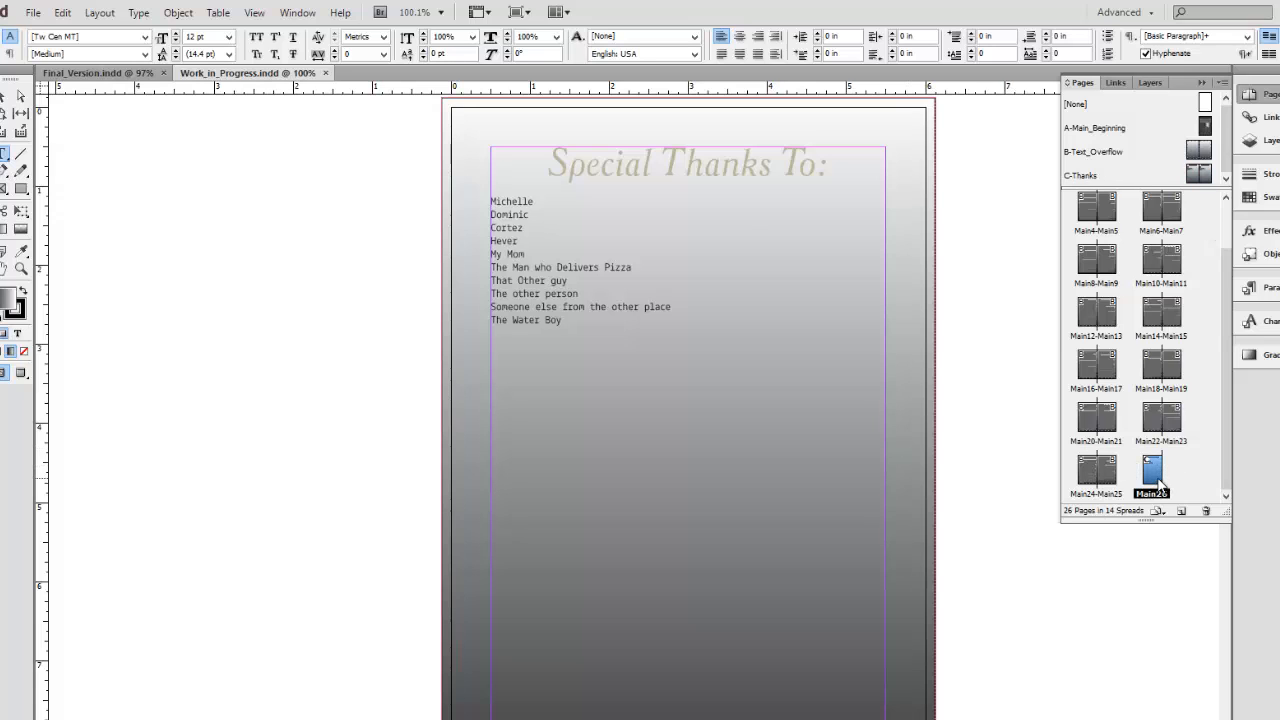
On the C-Thanks master, add the line "My favorite martian." below "The Water Boy" in the first page's thanks list.
double_click(1200, 173)
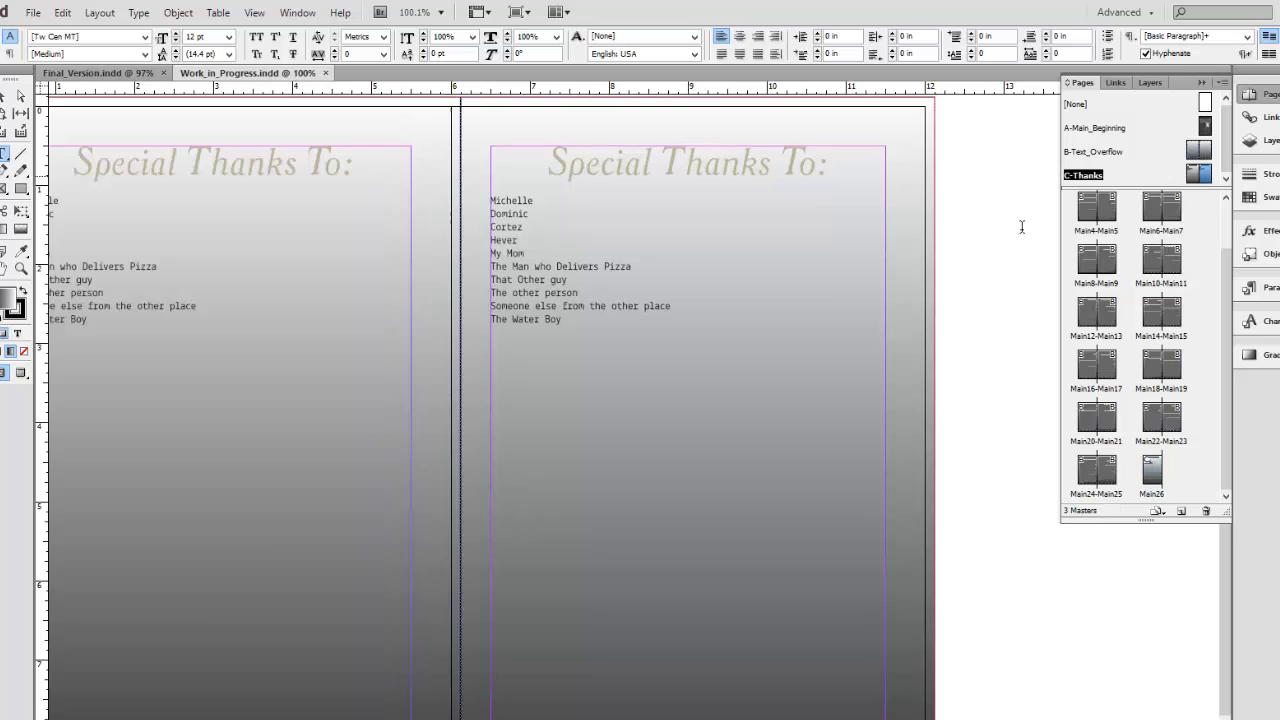
click(154, 329)
key(Return)
text(M)
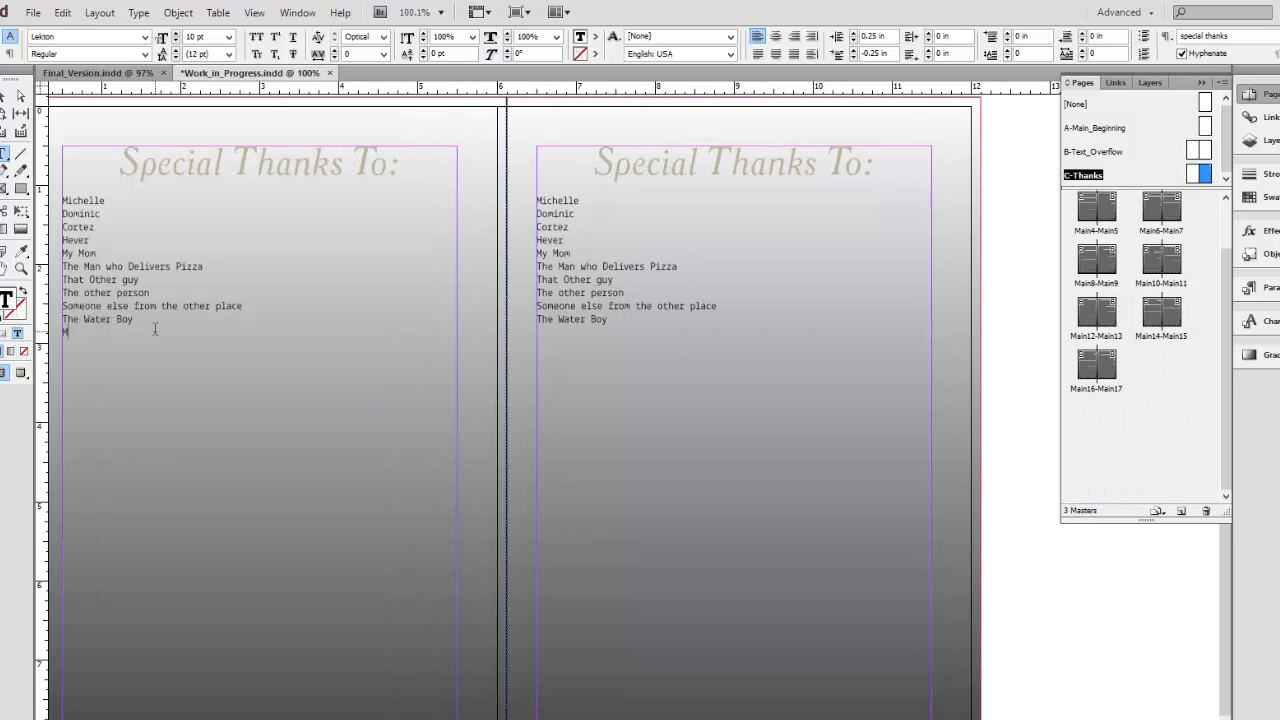
text(y favorite mart)
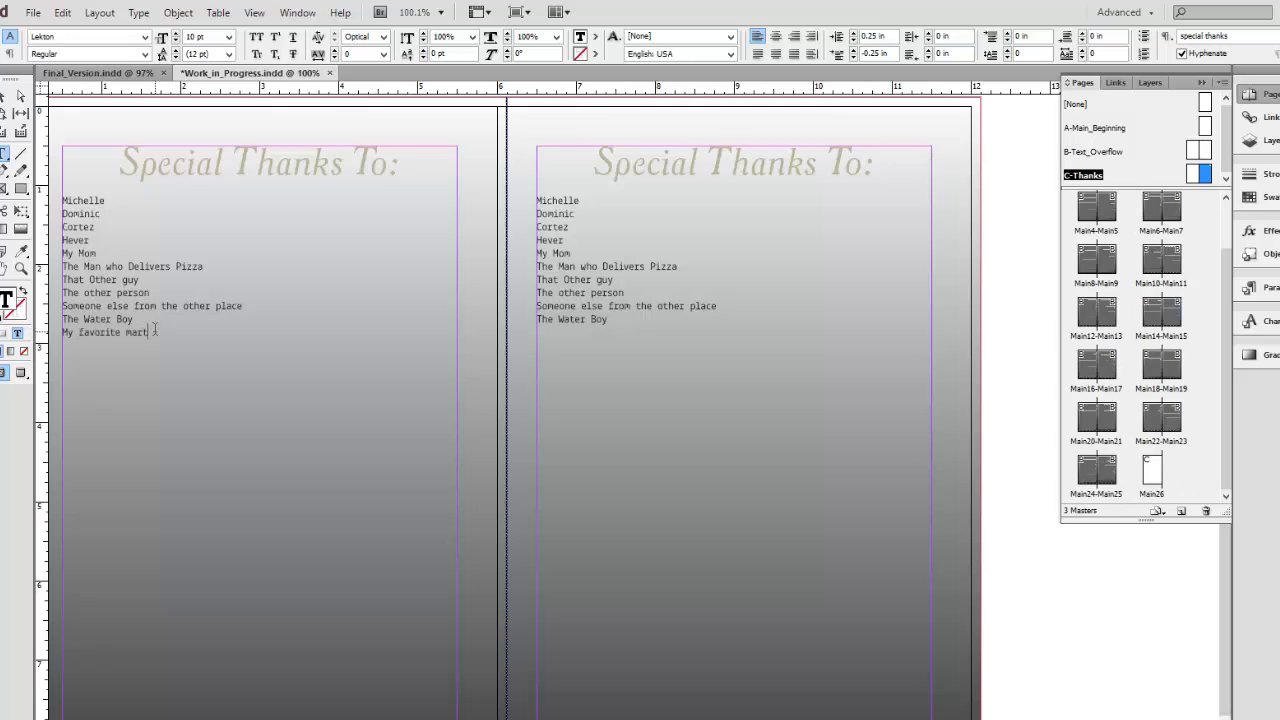
text(ian.)
click(1198, 472)
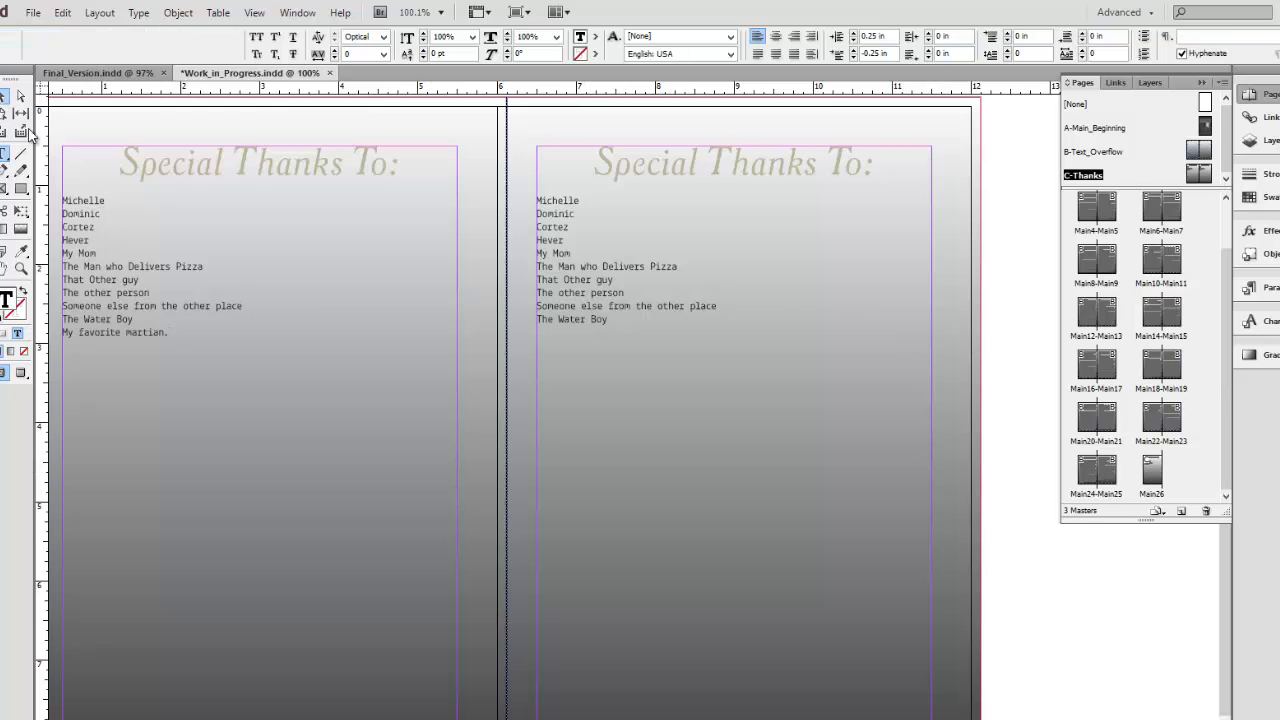
key(Escape)
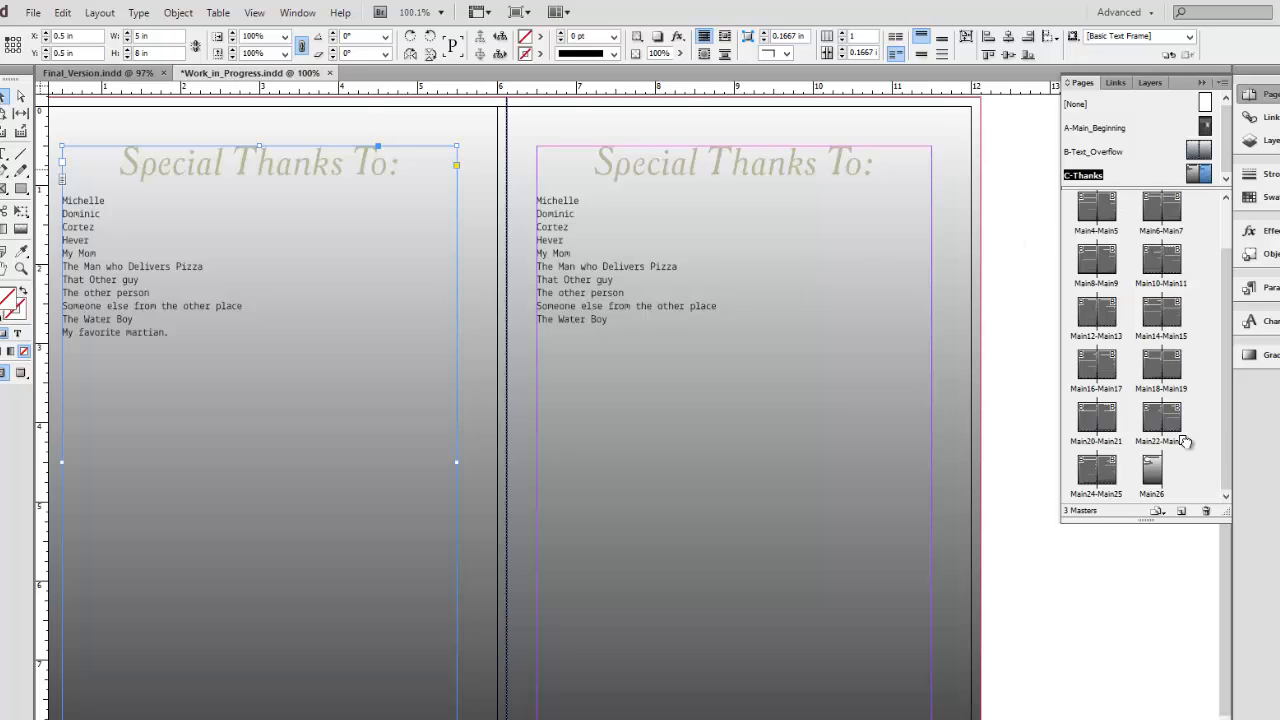
Apply the left-hand page of the C-Thanks master to page 26 again and display that page.
click(1203, 174)
drag(1203, 174, 1153, 472)
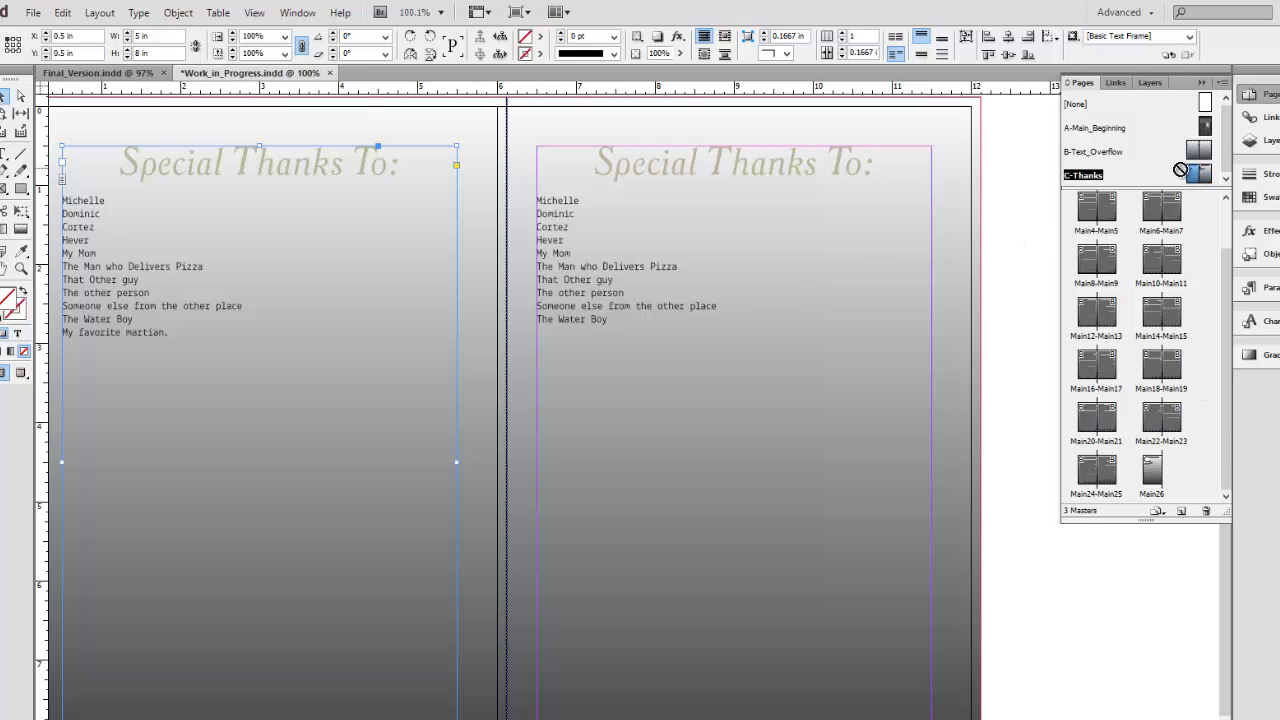
double_click(1160, 478)
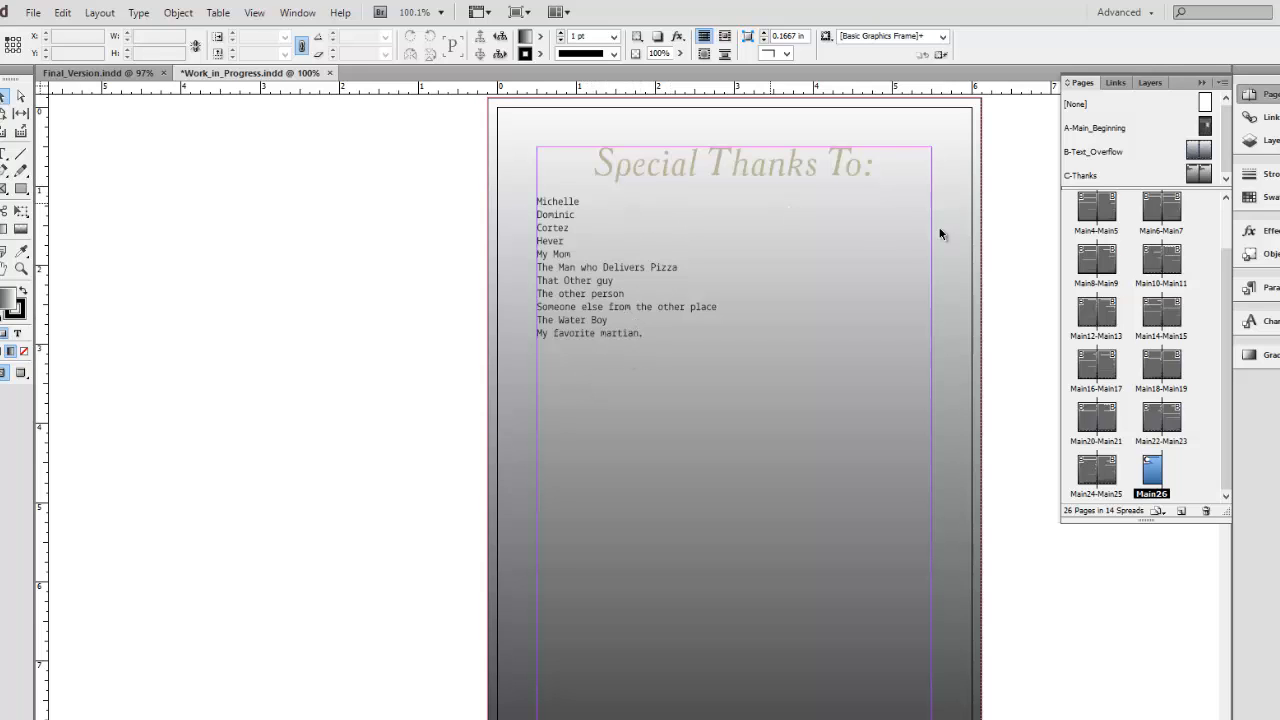
View page 1 with The Modern House cover, and open its A-Main_Beginning master for comparison.
scroll(1100, 225, up, 2)
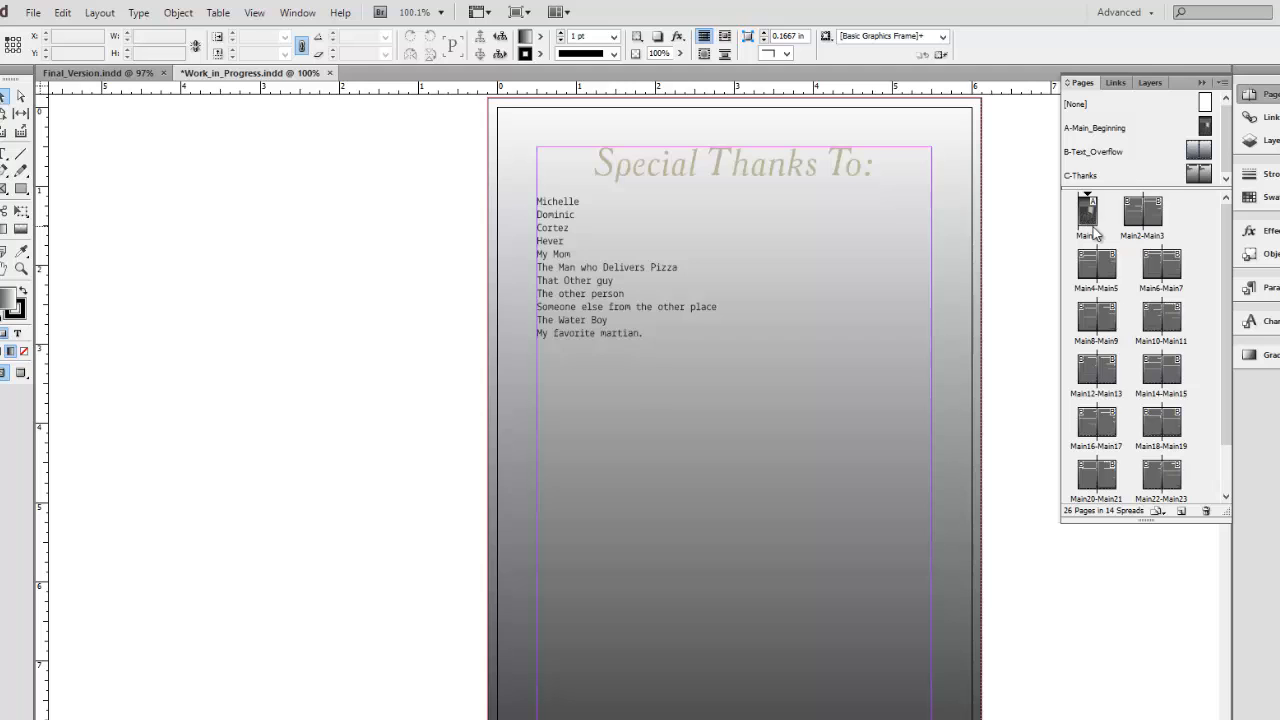
double_click(1090, 215)
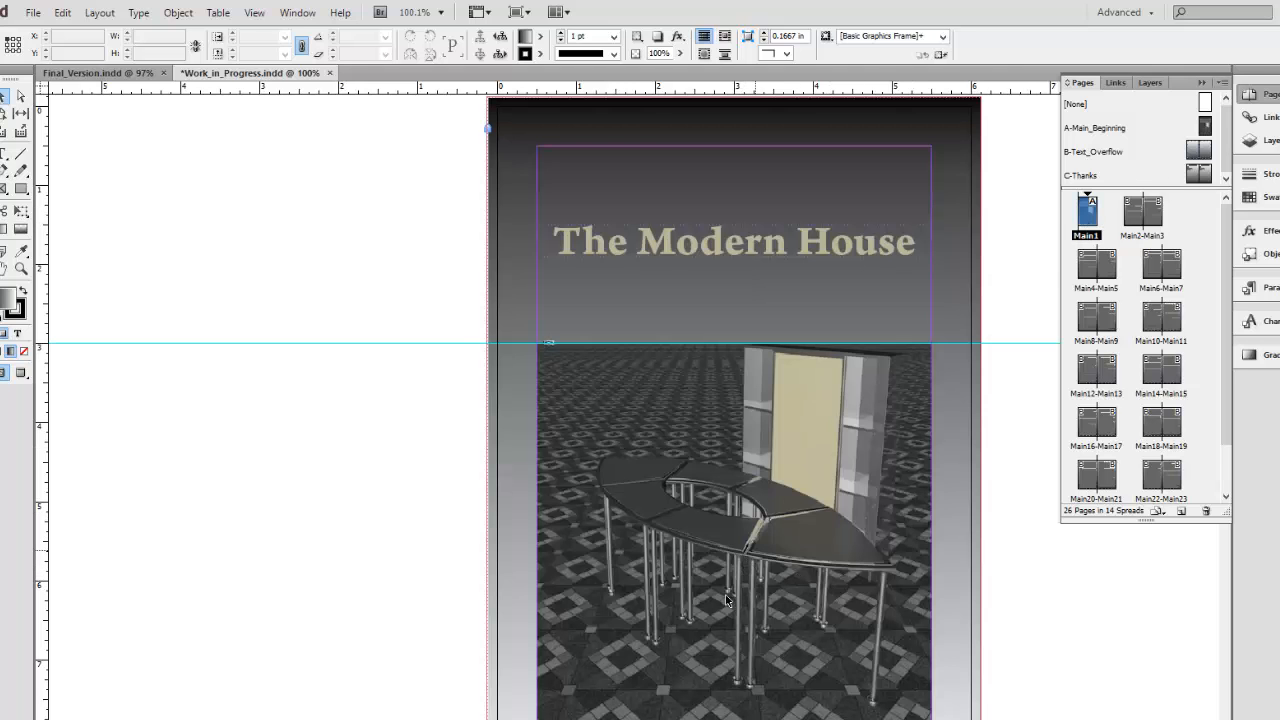
click(1205, 128)
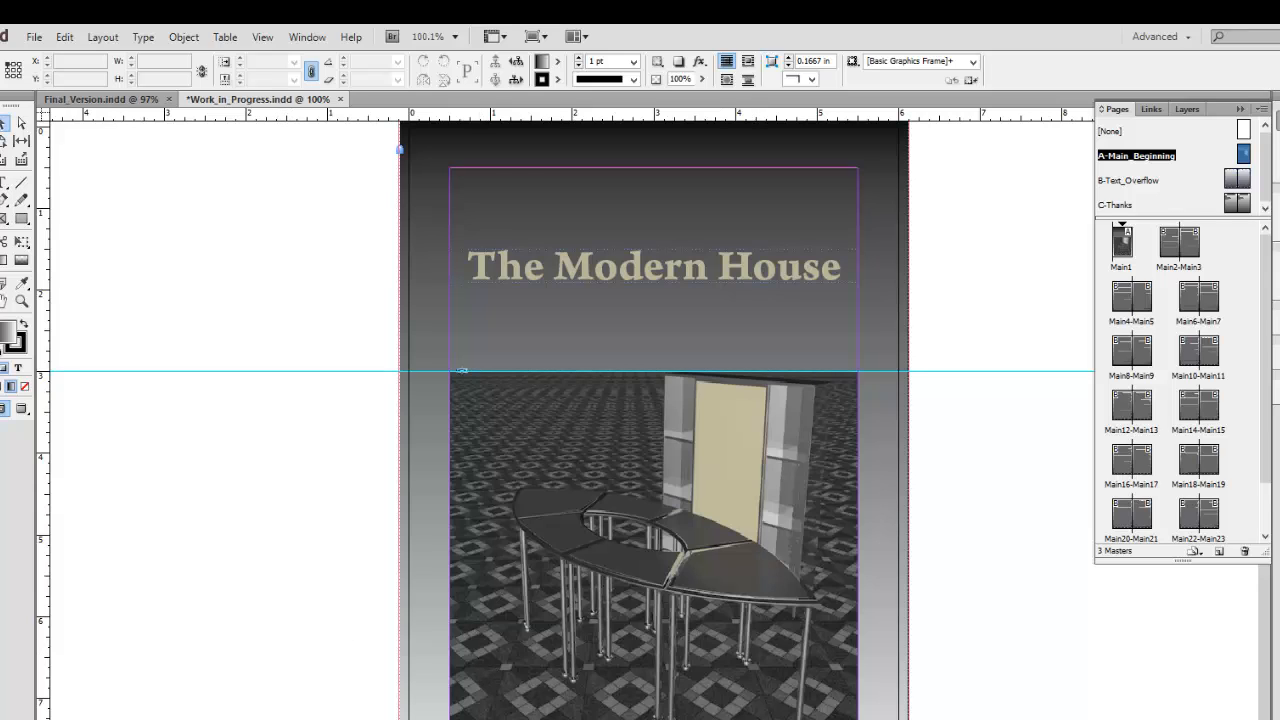
key(ctrl+r)
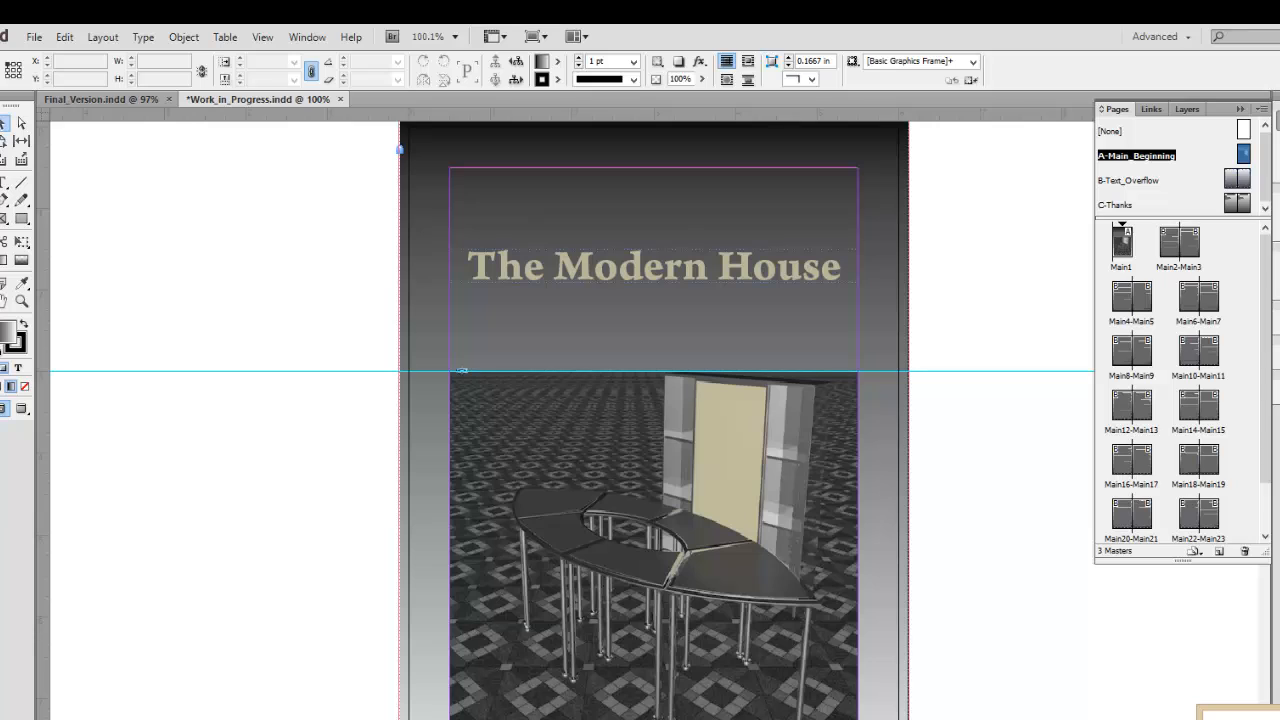